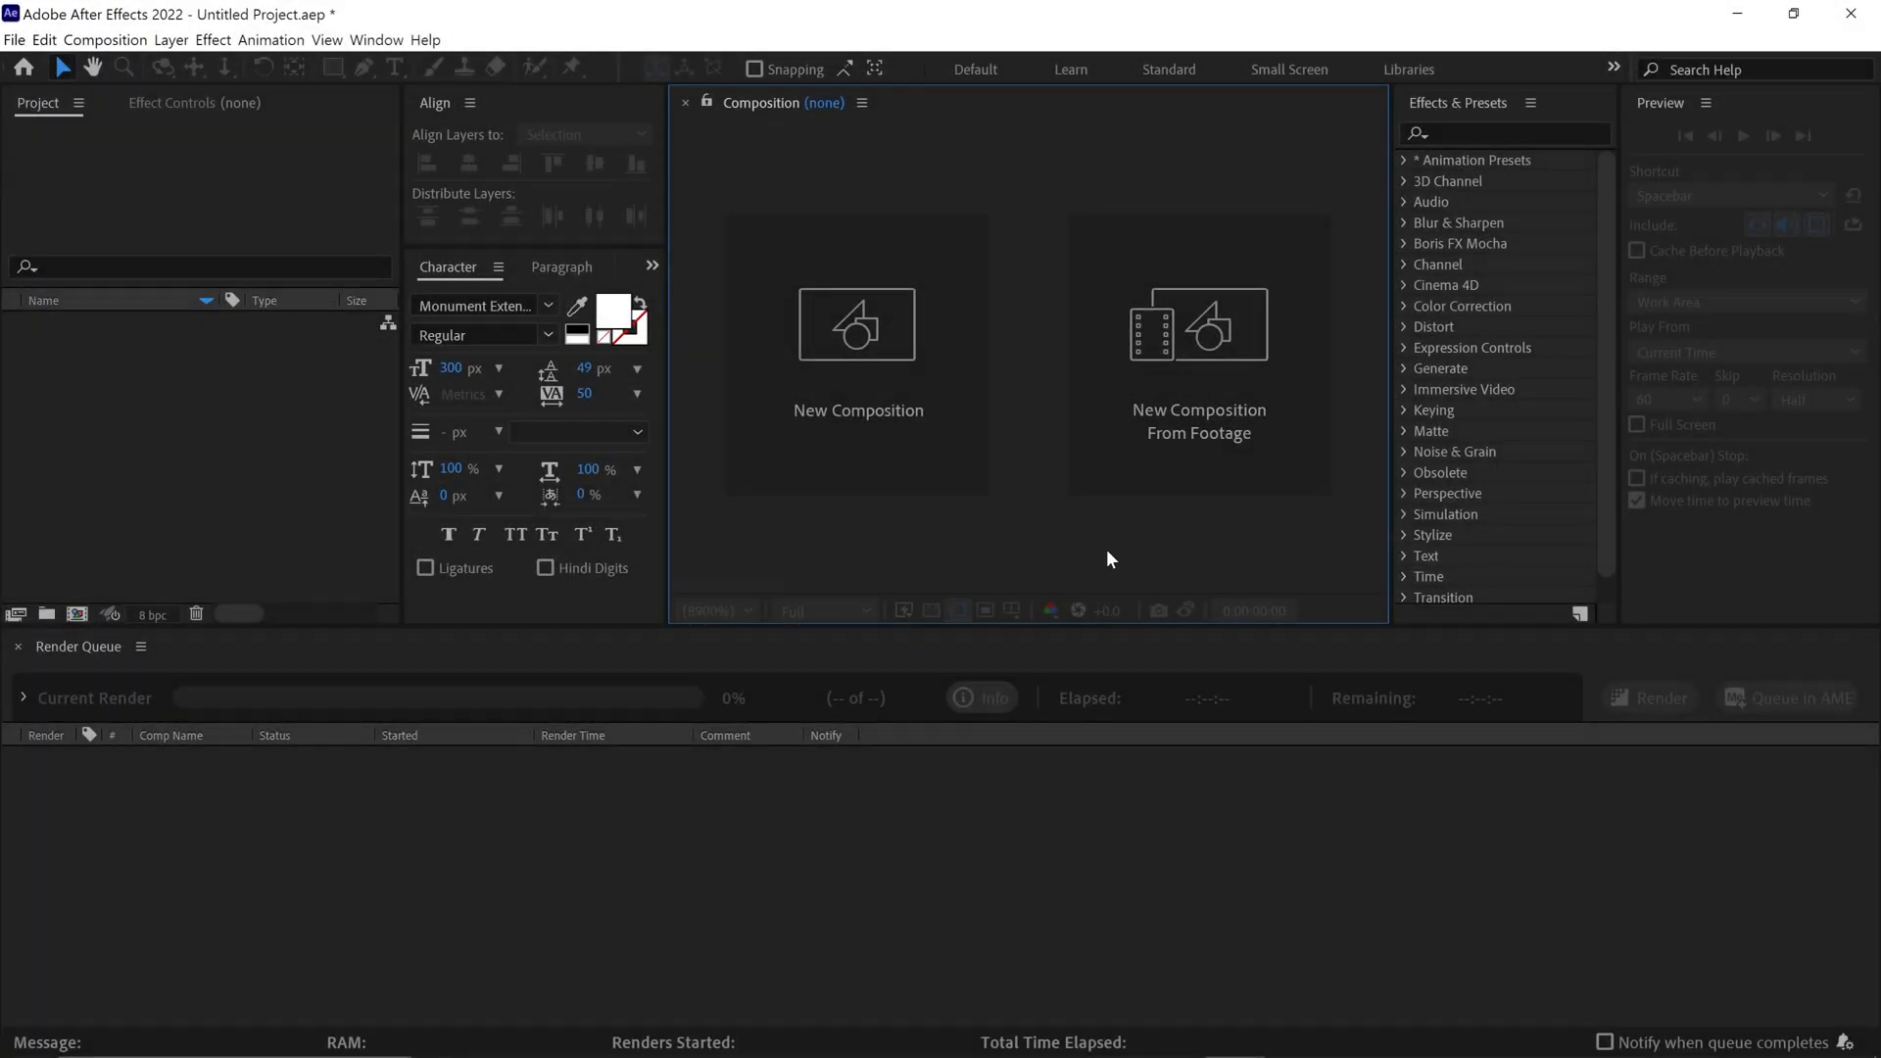
Create a 1920 x 1080 px, 60 fps, five-second composition named "Main Comp["
left_click(895, 448)
type("M")
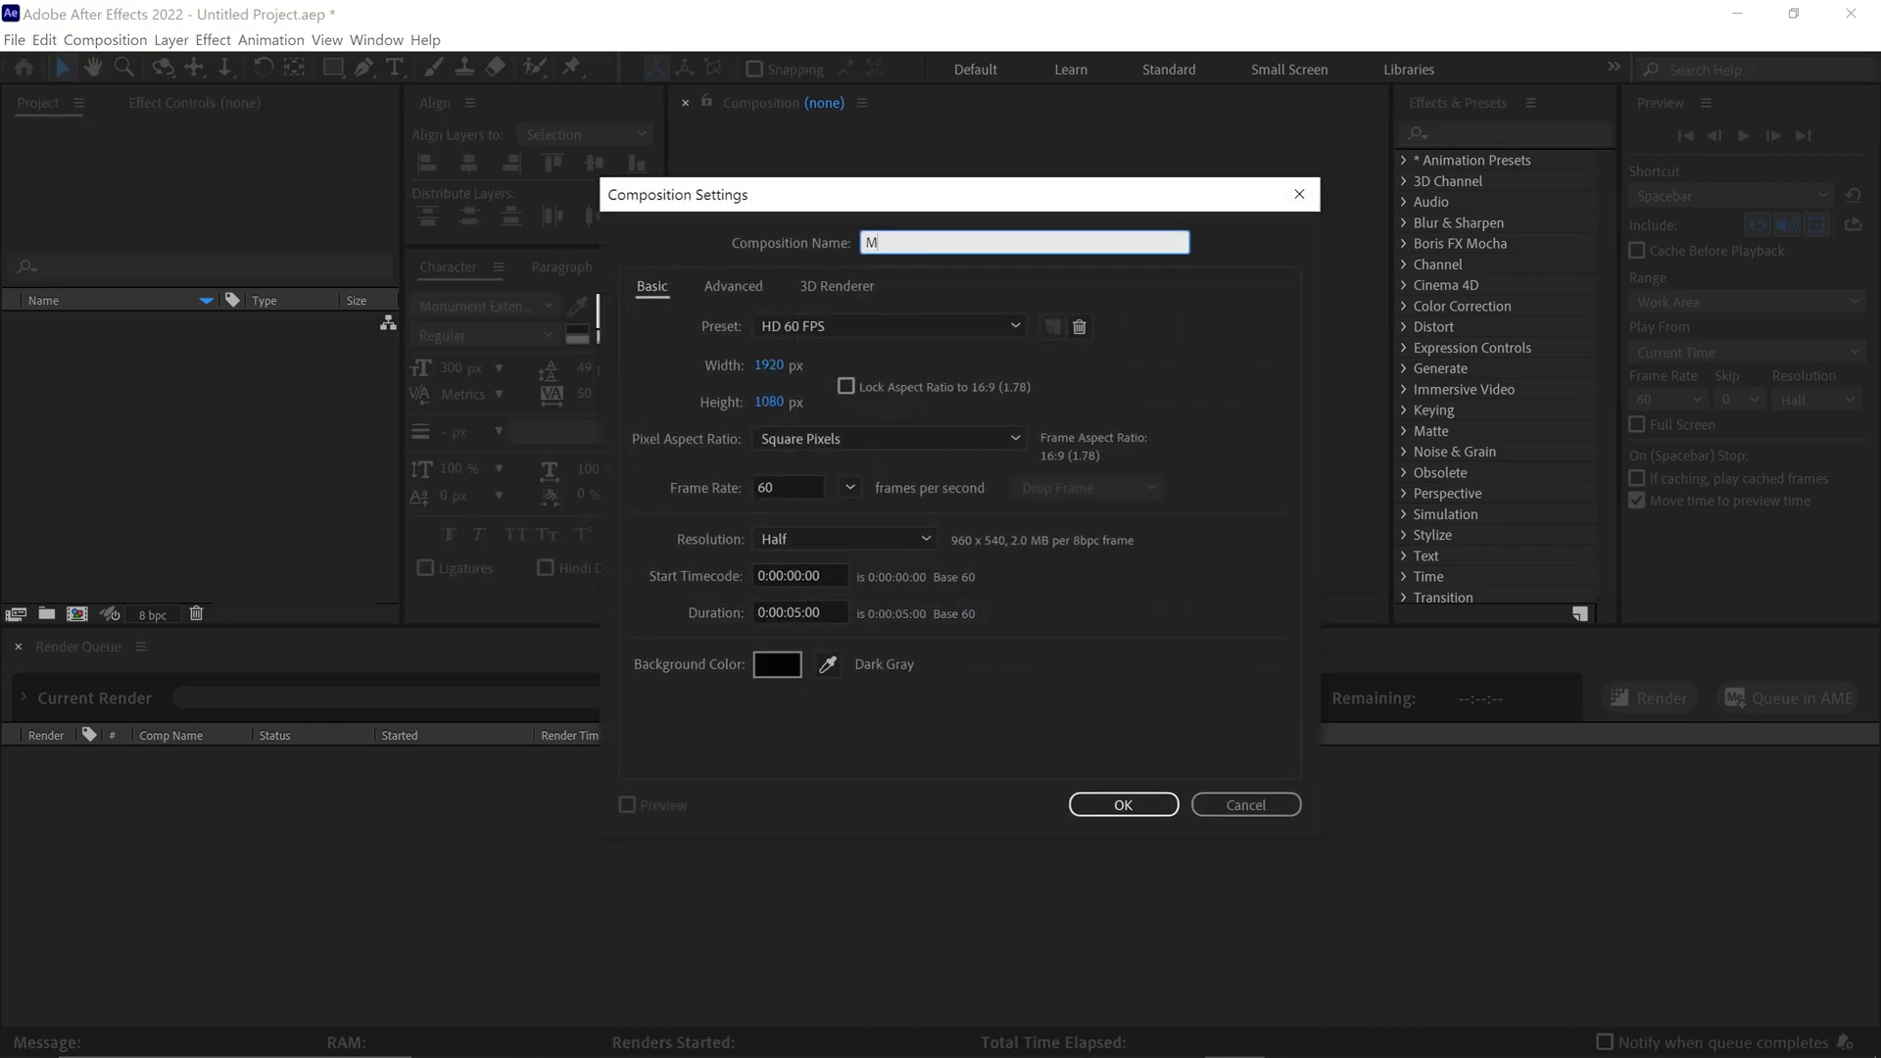
type("ain Comp")
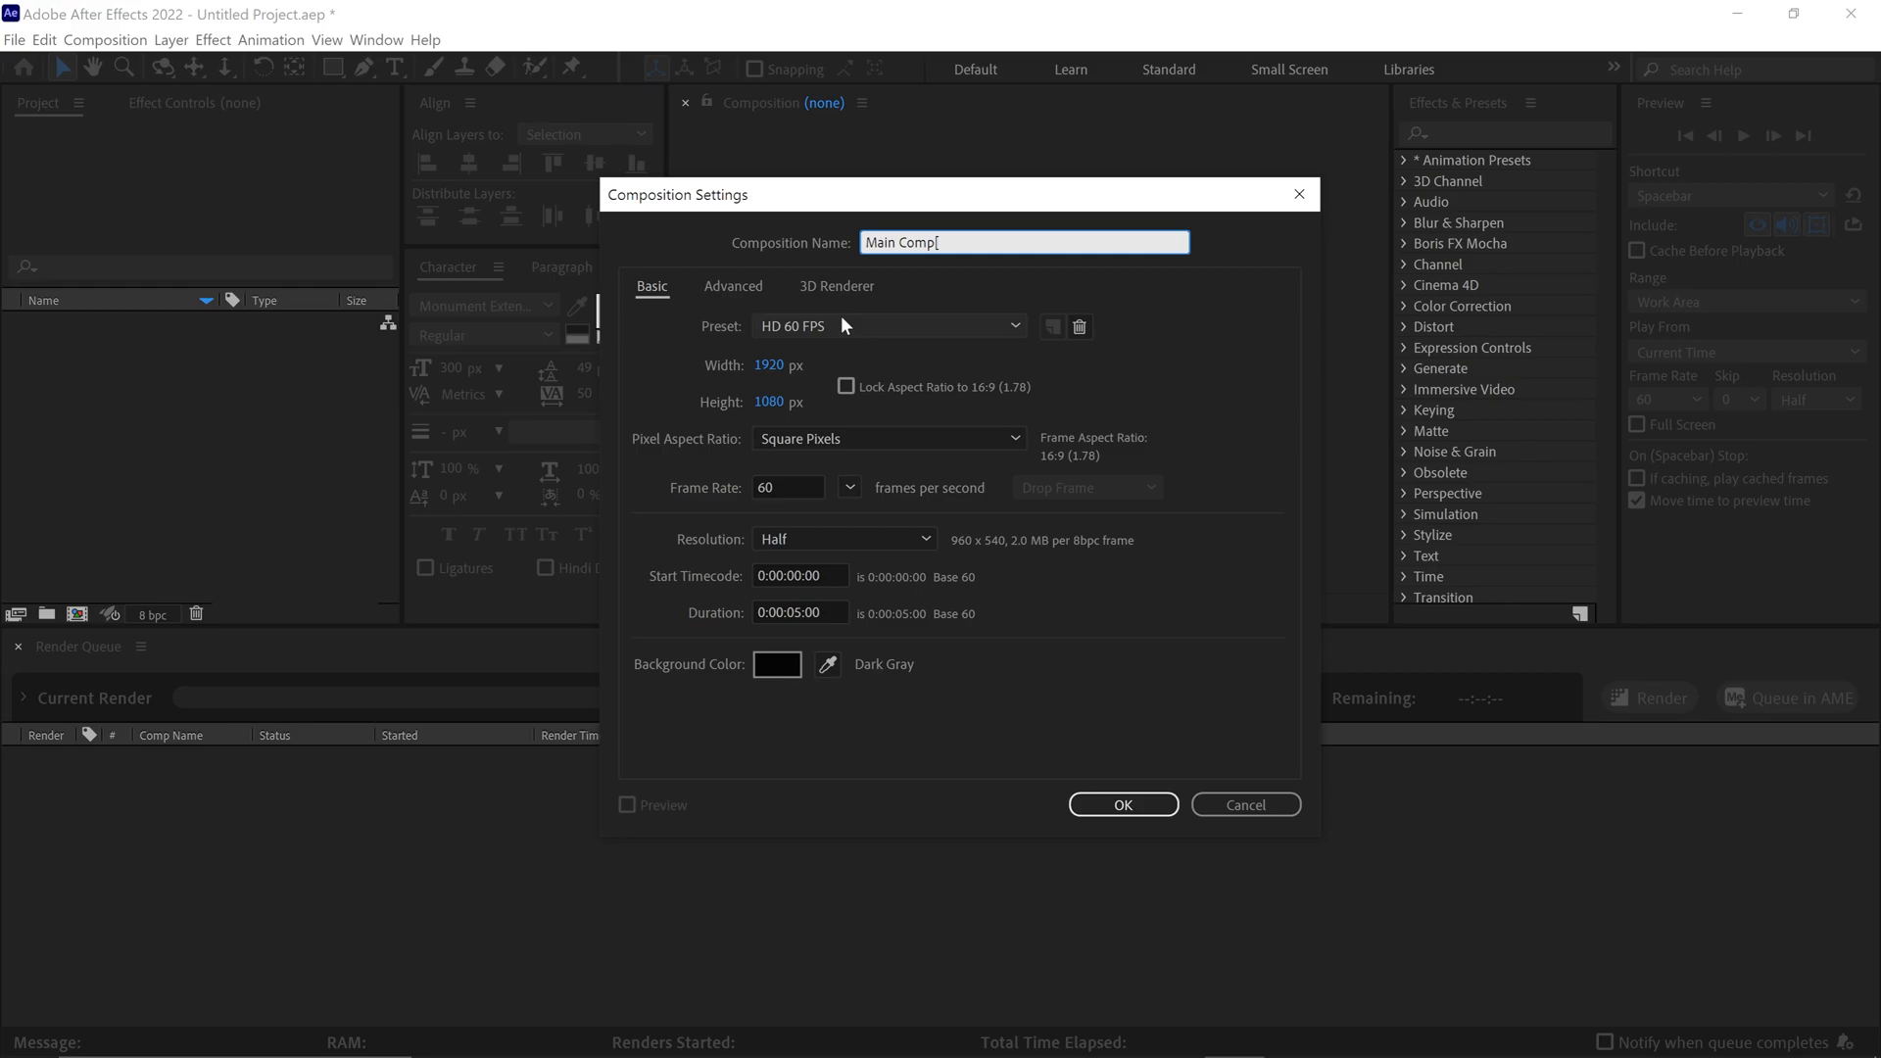
left_click(769, 365)
left_click(801, 401)
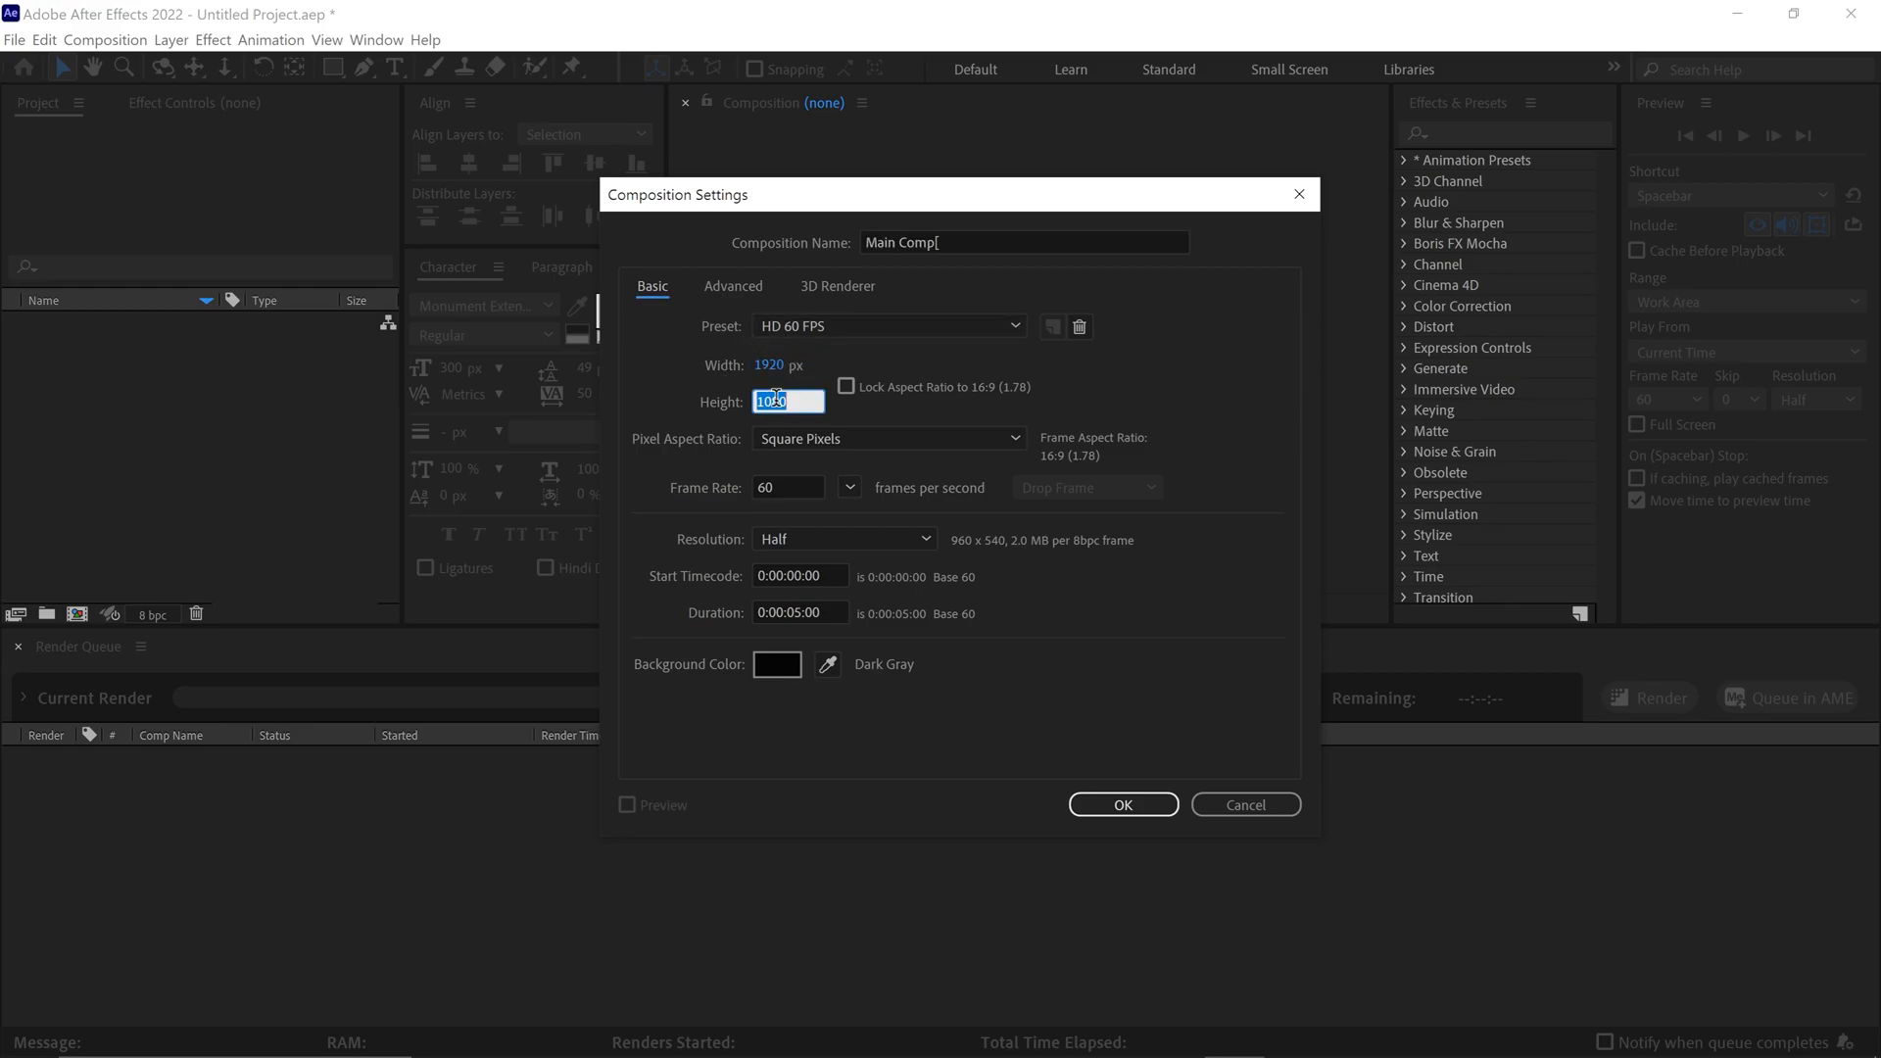
left_click(1118, 804)
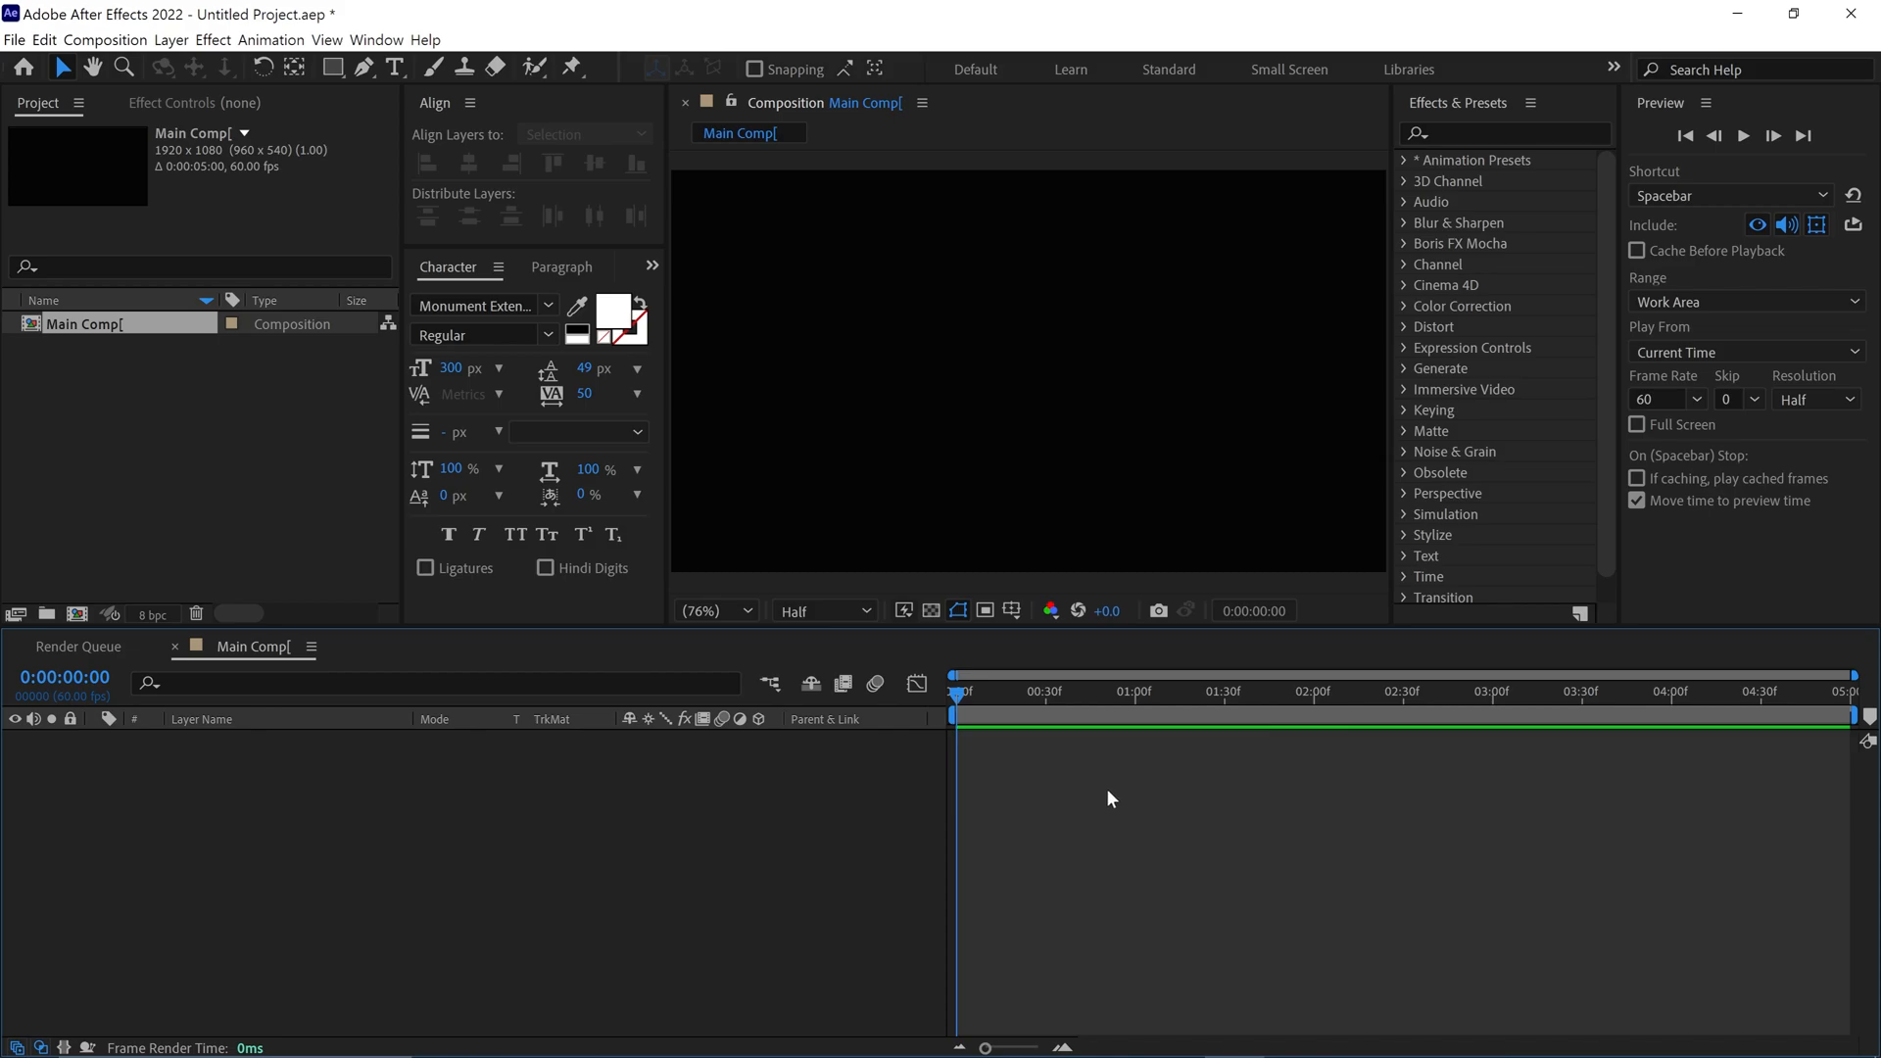
Add the text "MOTION" to the composition and center it horizontally and vertically
left_click(392, 68)
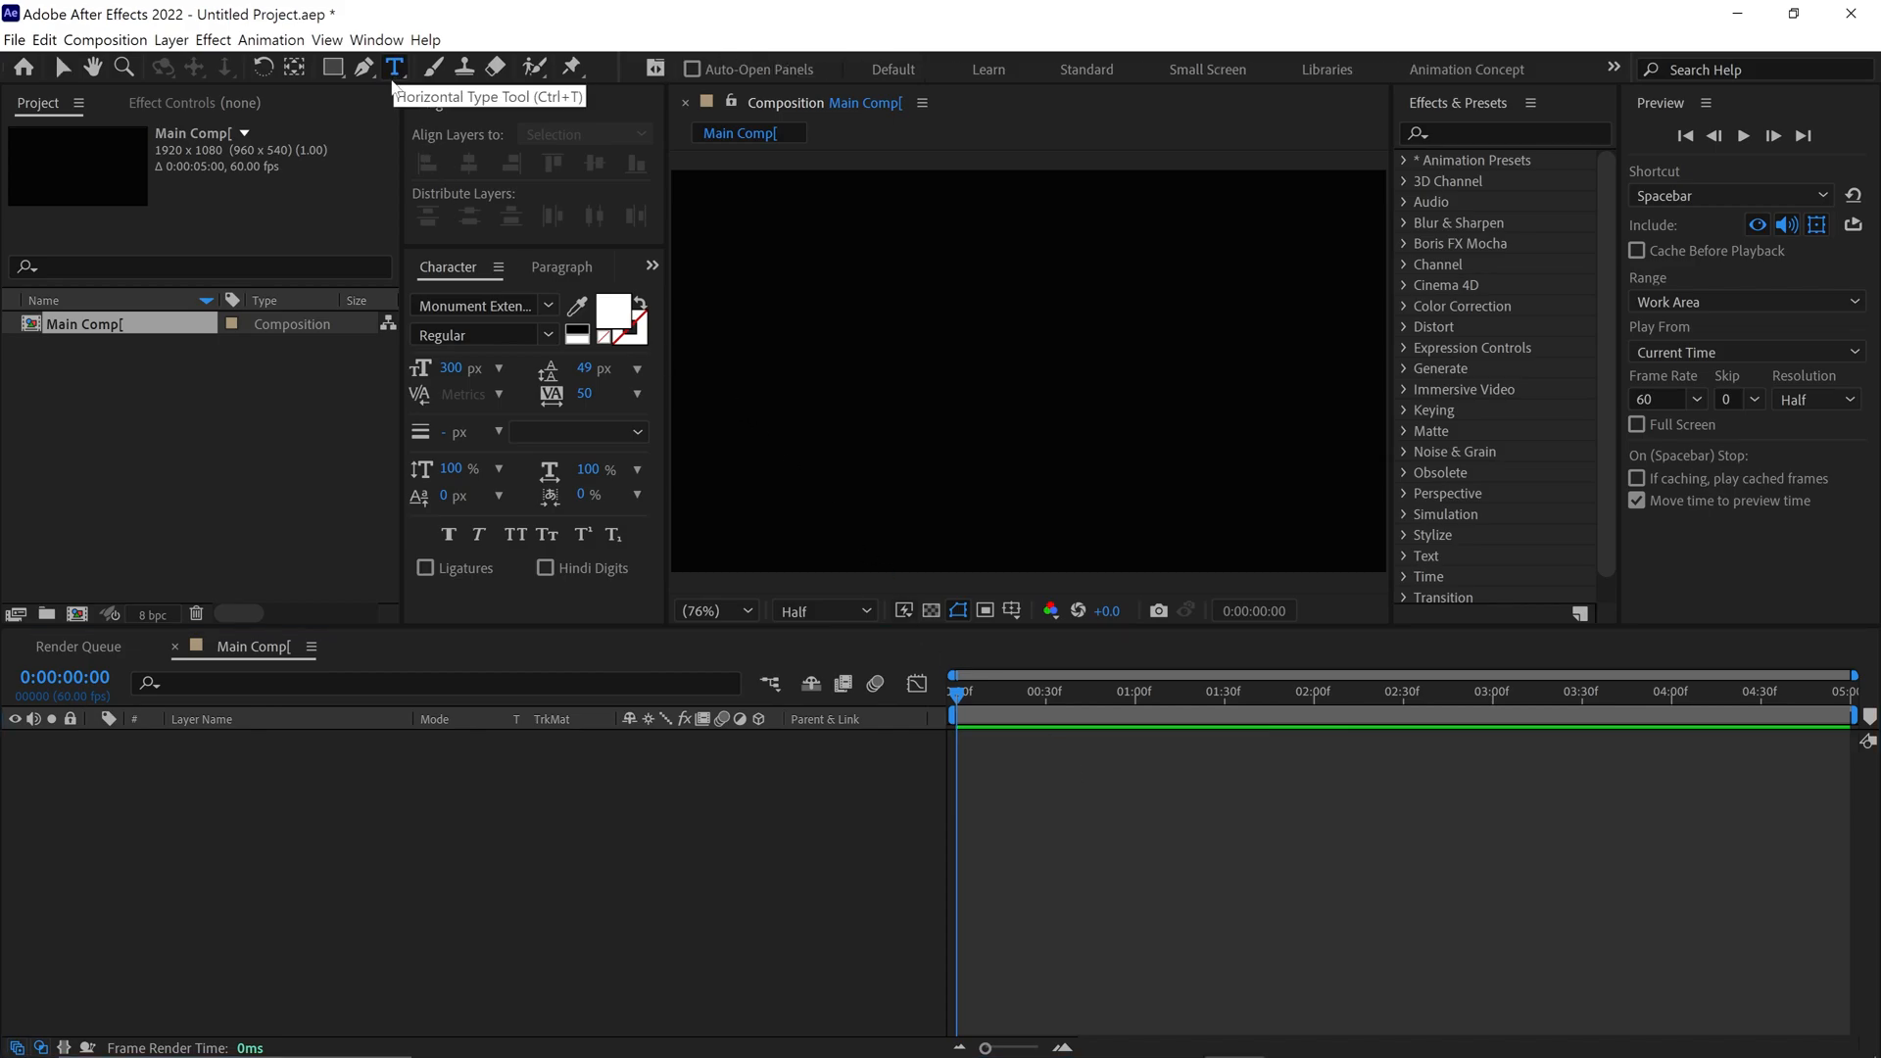
left_click(696, 369)
type("MOTION")
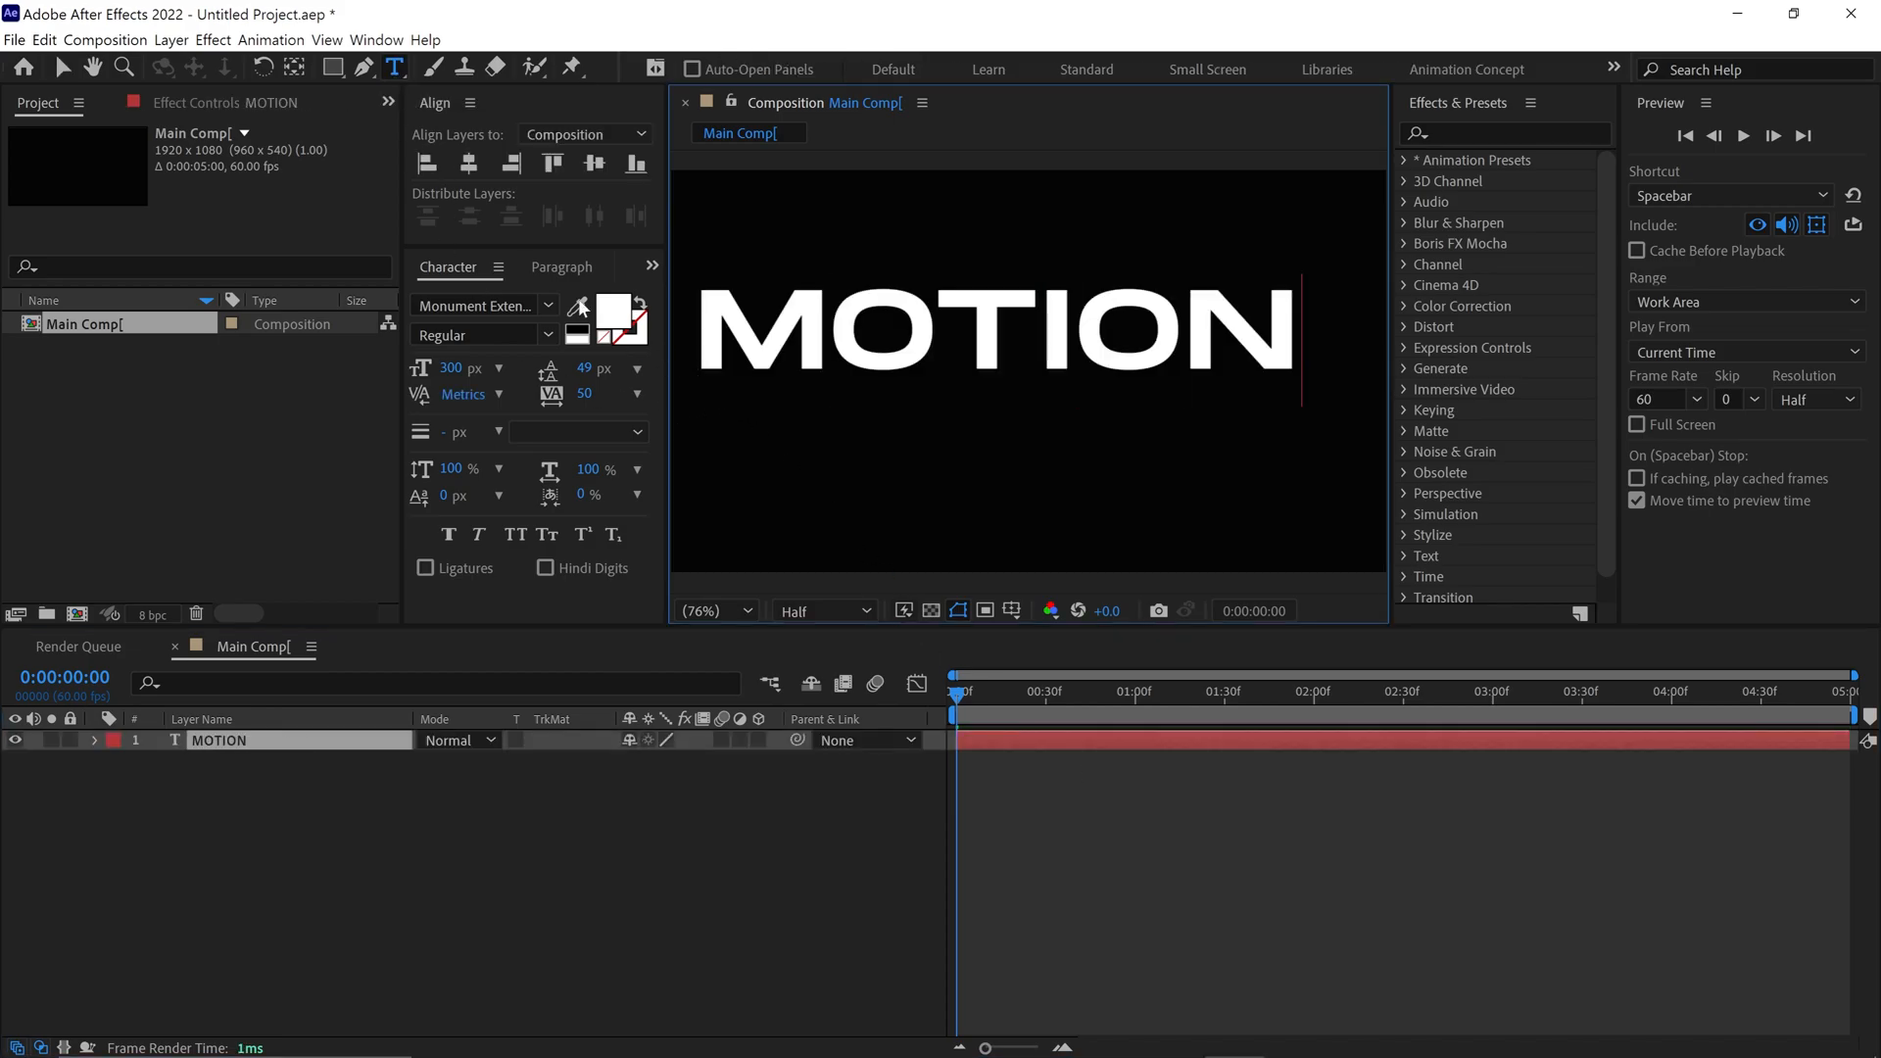
left_click(468, 162)
left_click(594, 162)
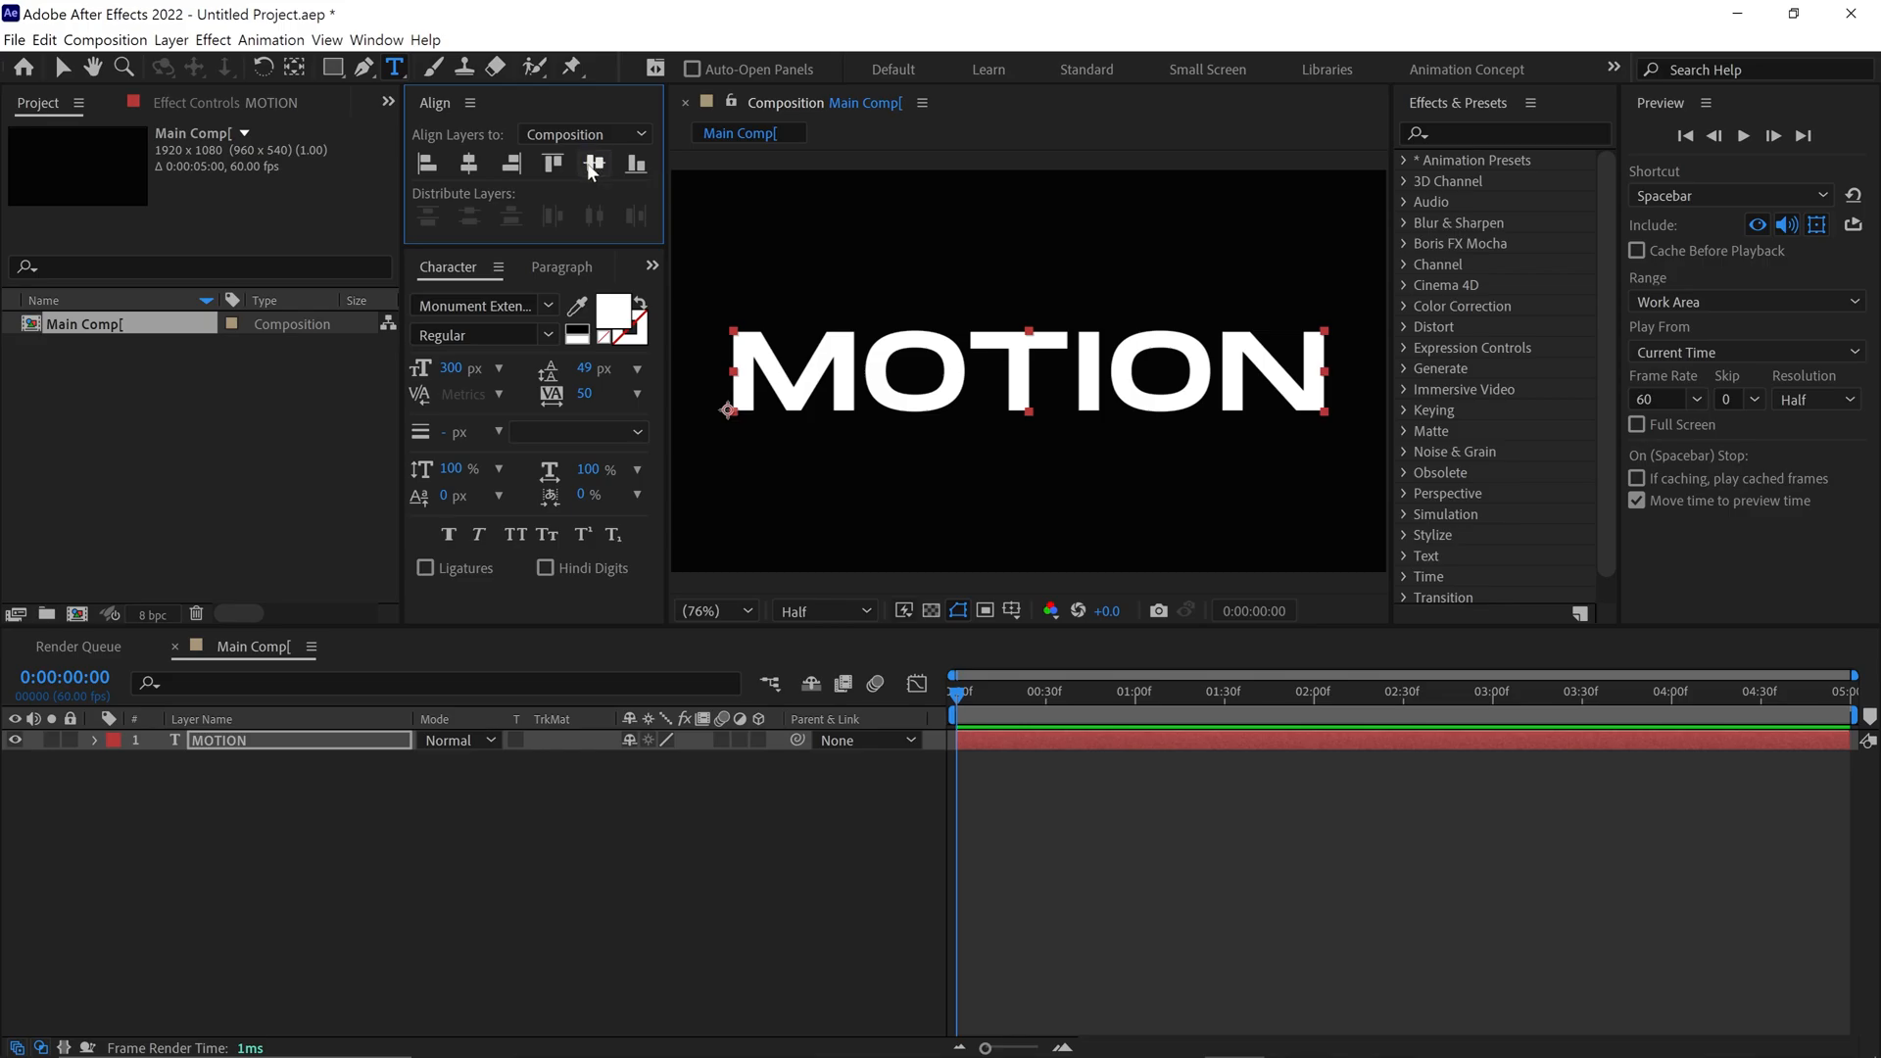
Pre-compose the MOTION layer as "Text", moving all attributes into the new composition
right_click(350, 738)
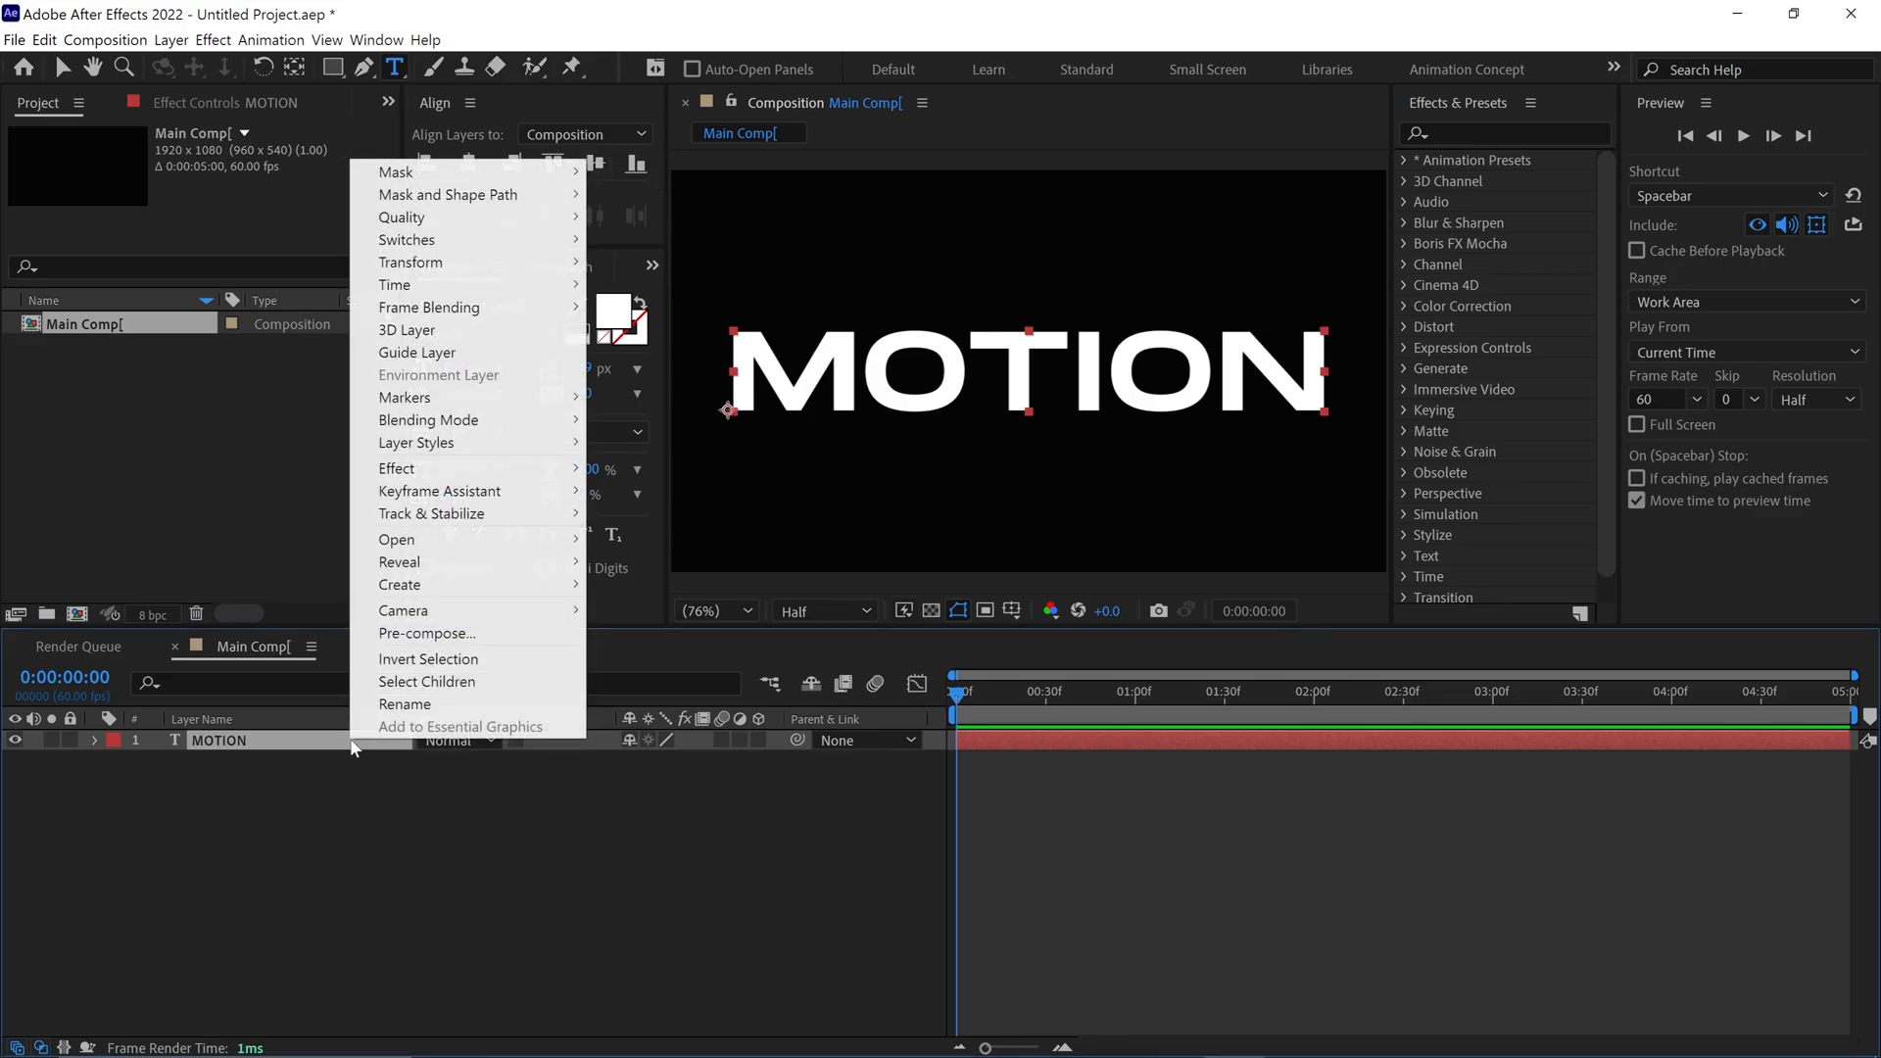
left_click(406, 637)
type("Text")
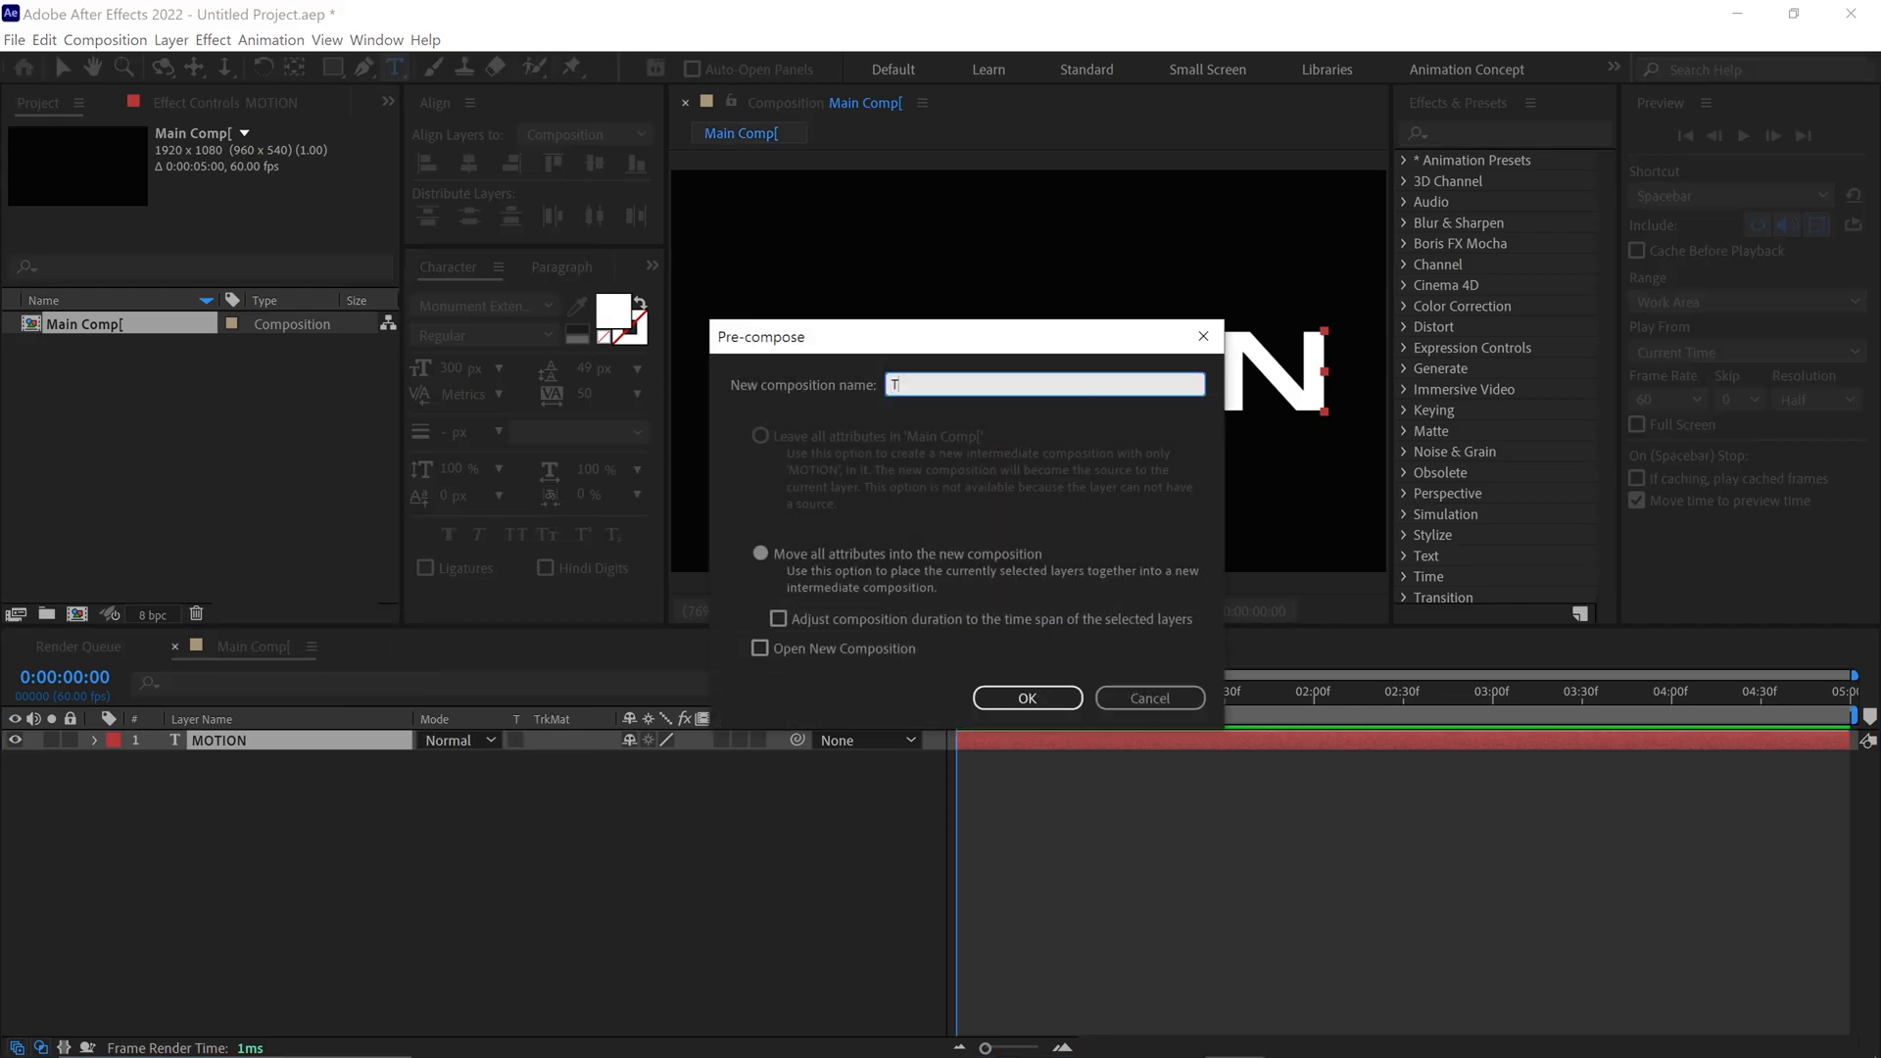
left_click(760, 553)
left_click(998, 699)
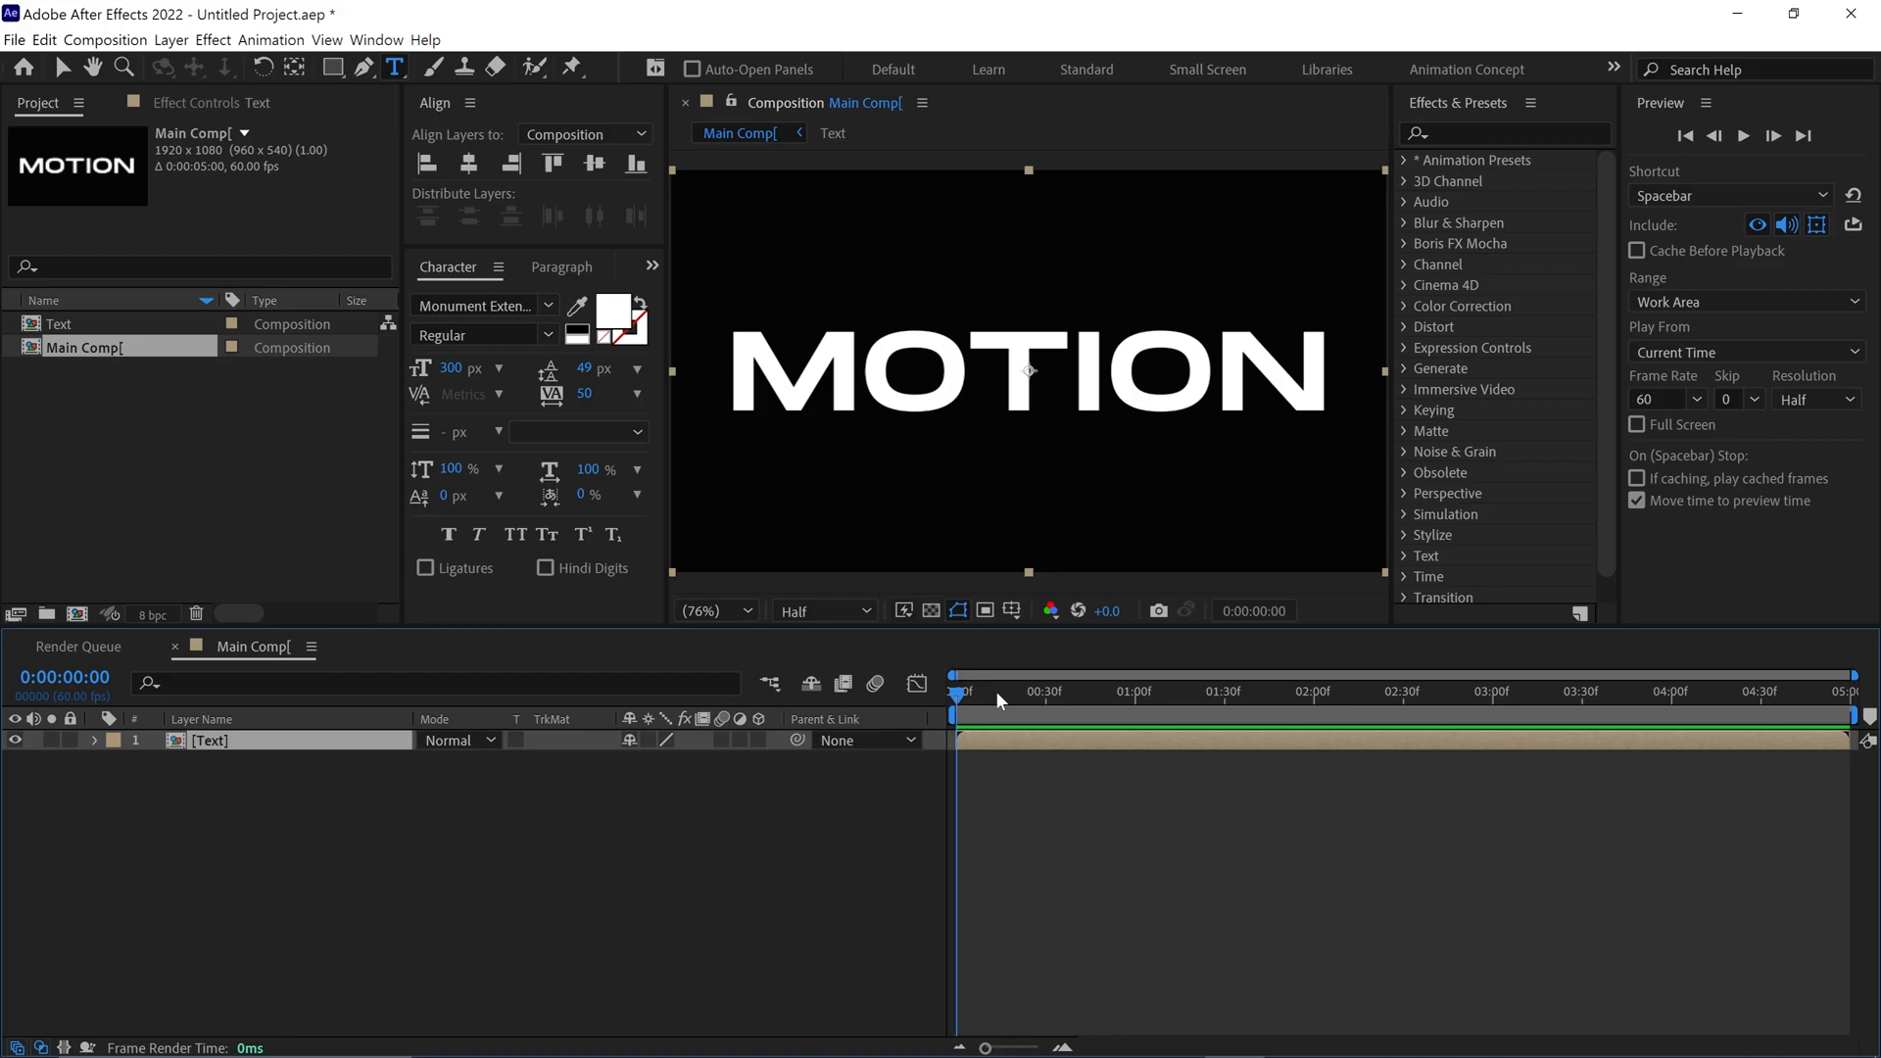
Draw a wide rectangle with a white-to-black linear gradient fill as a new shape layer, covering the upper part of the MOTION text
left_click(703, 795)
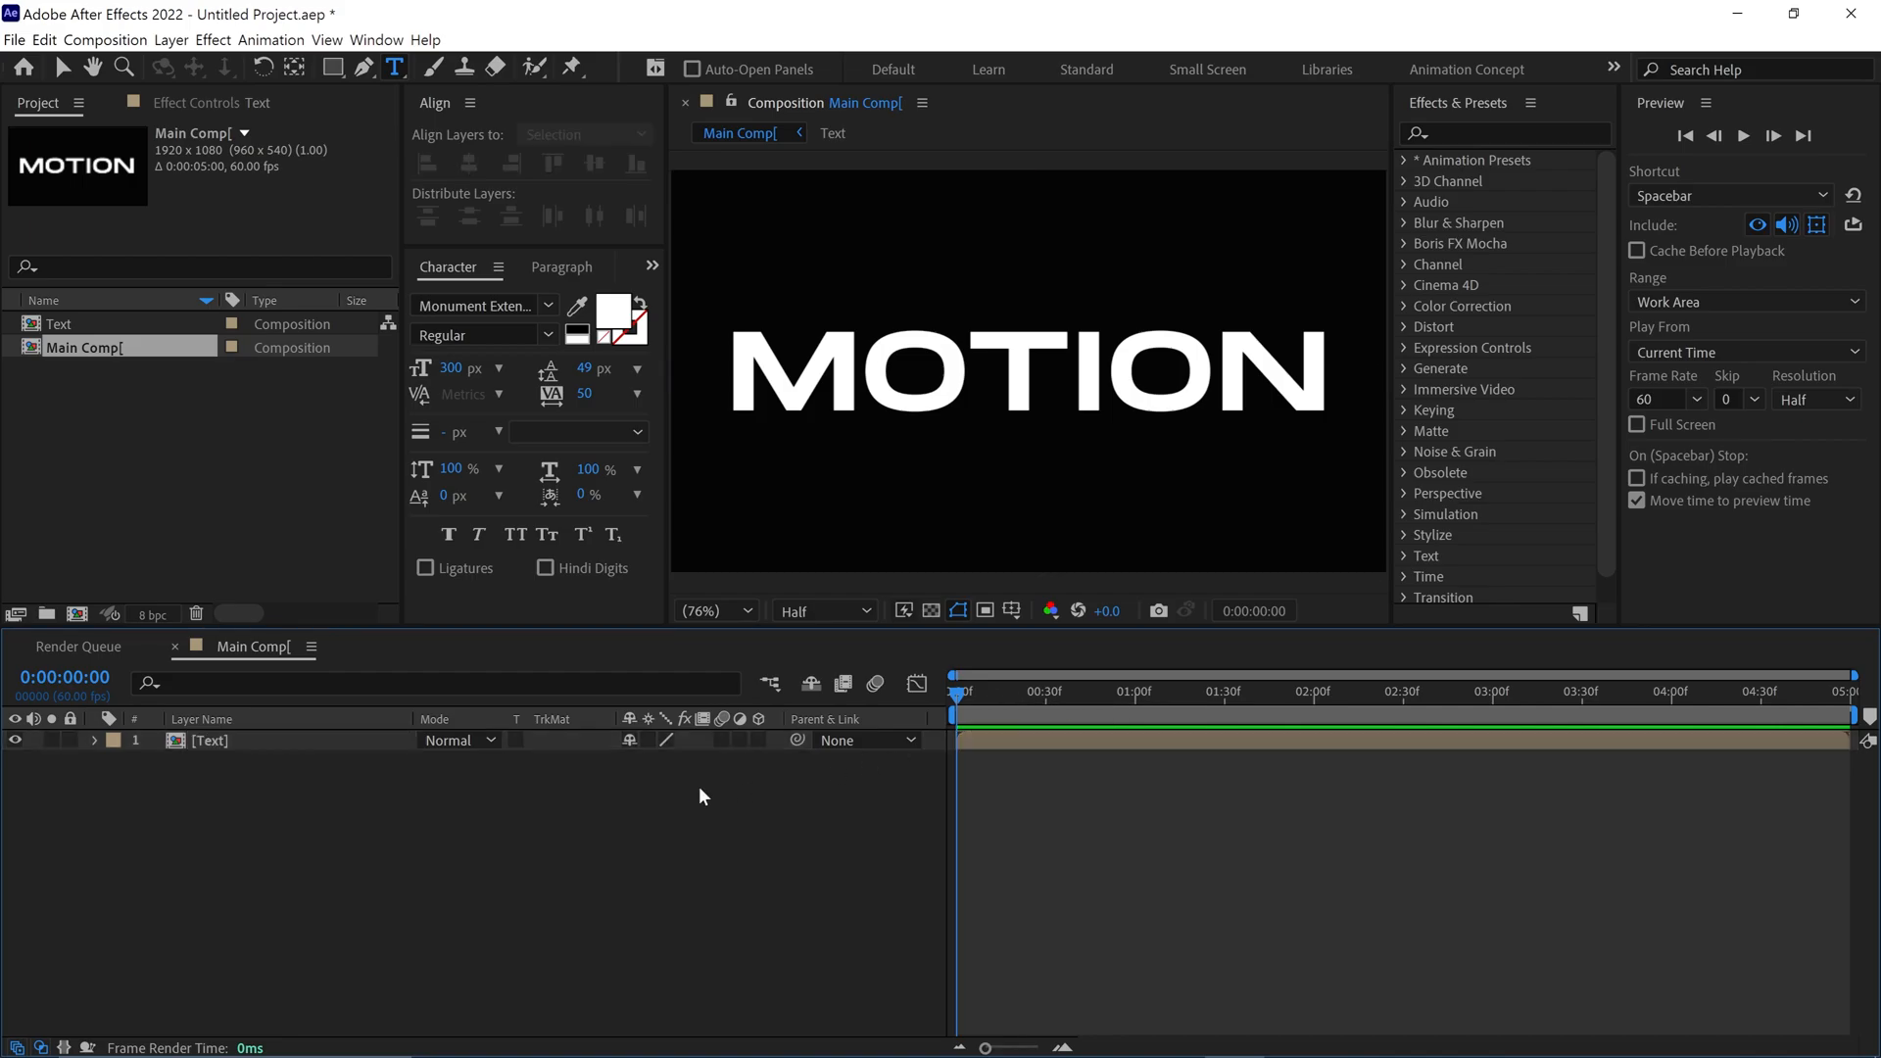
left_click(332, 67)
left_click(512, 69)
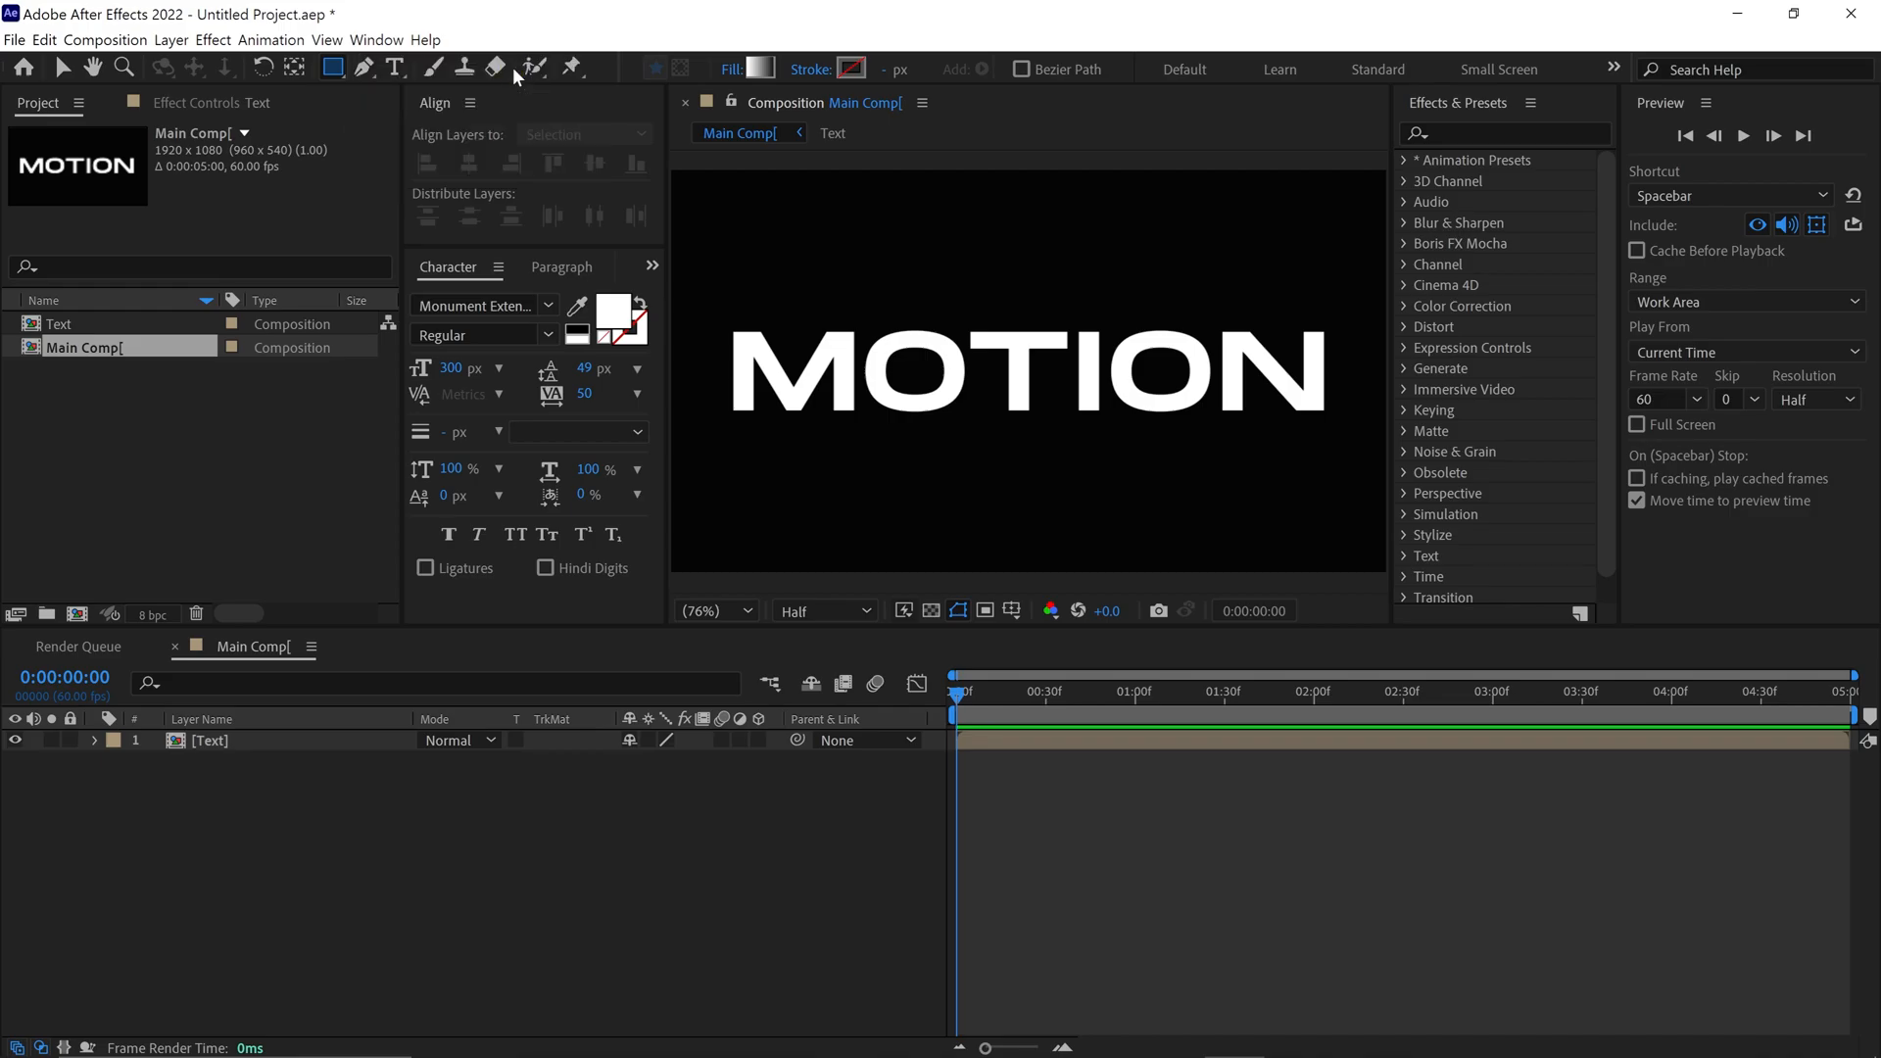
left_click(761, 70)
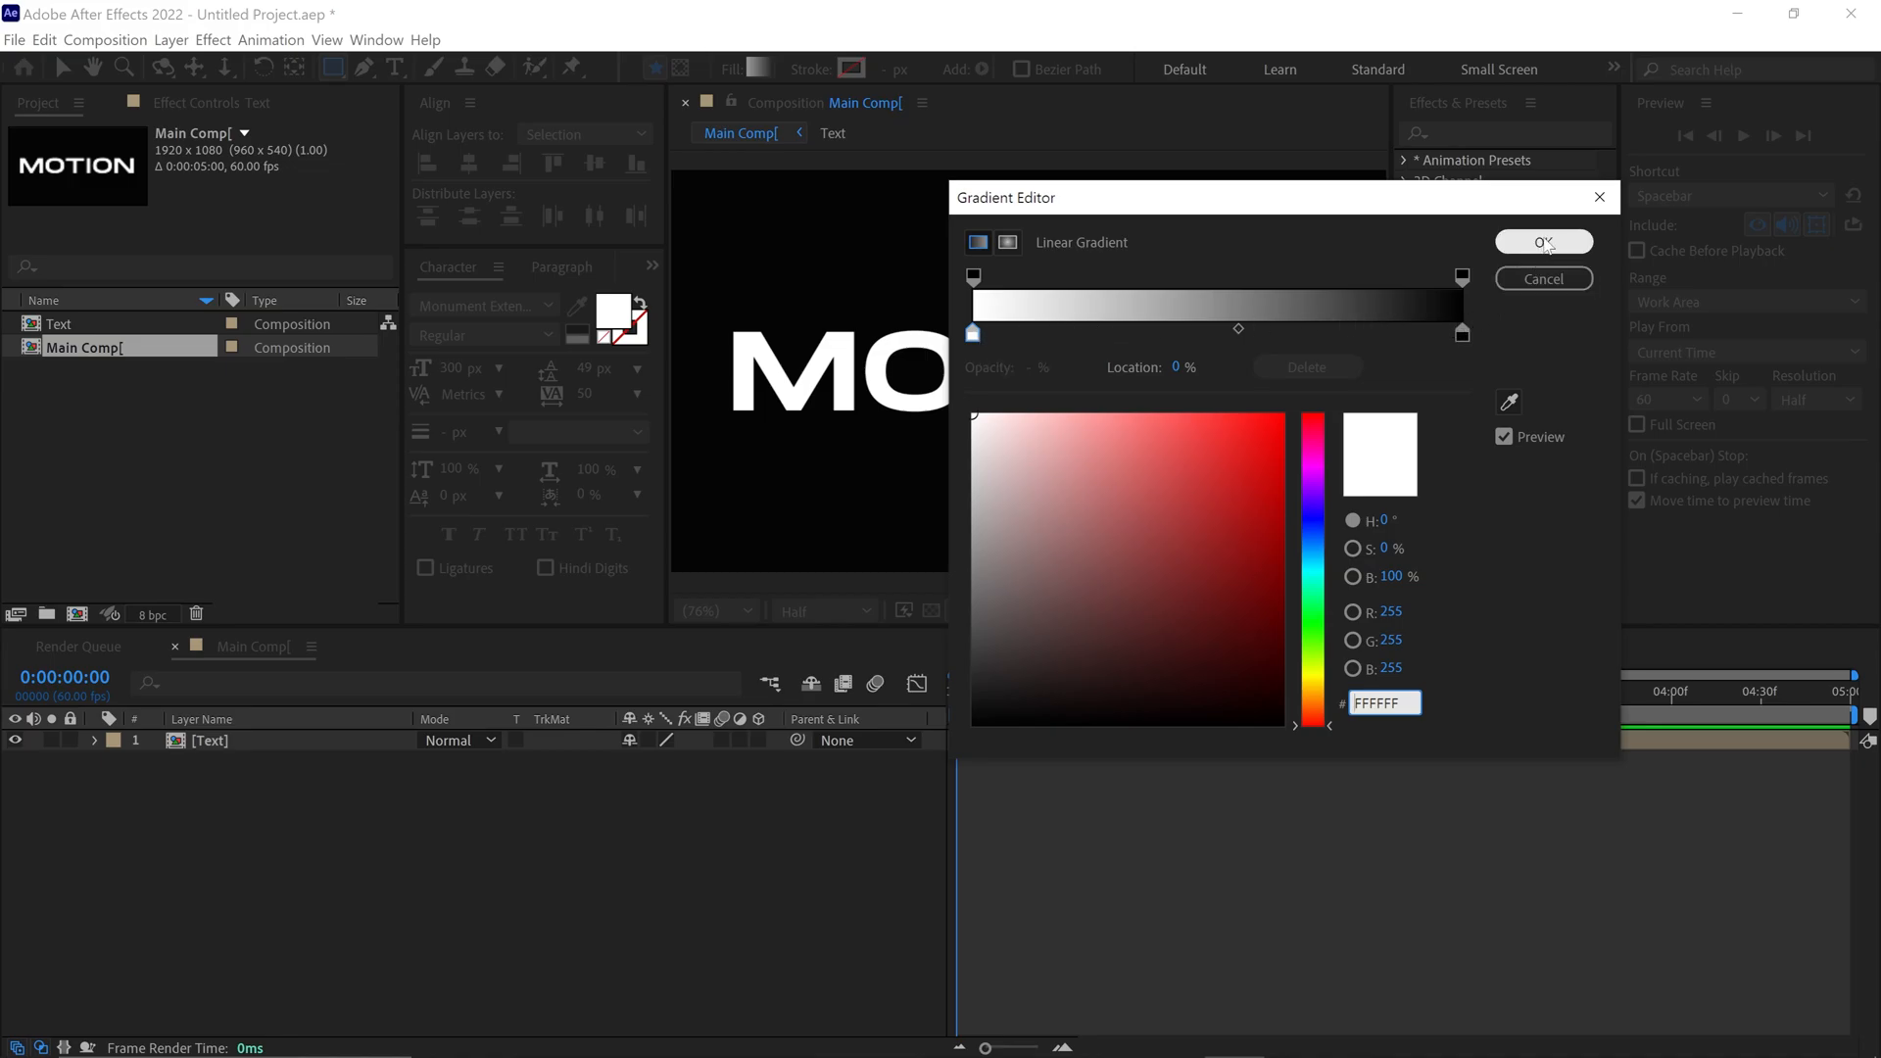
left_click(1543, 242)
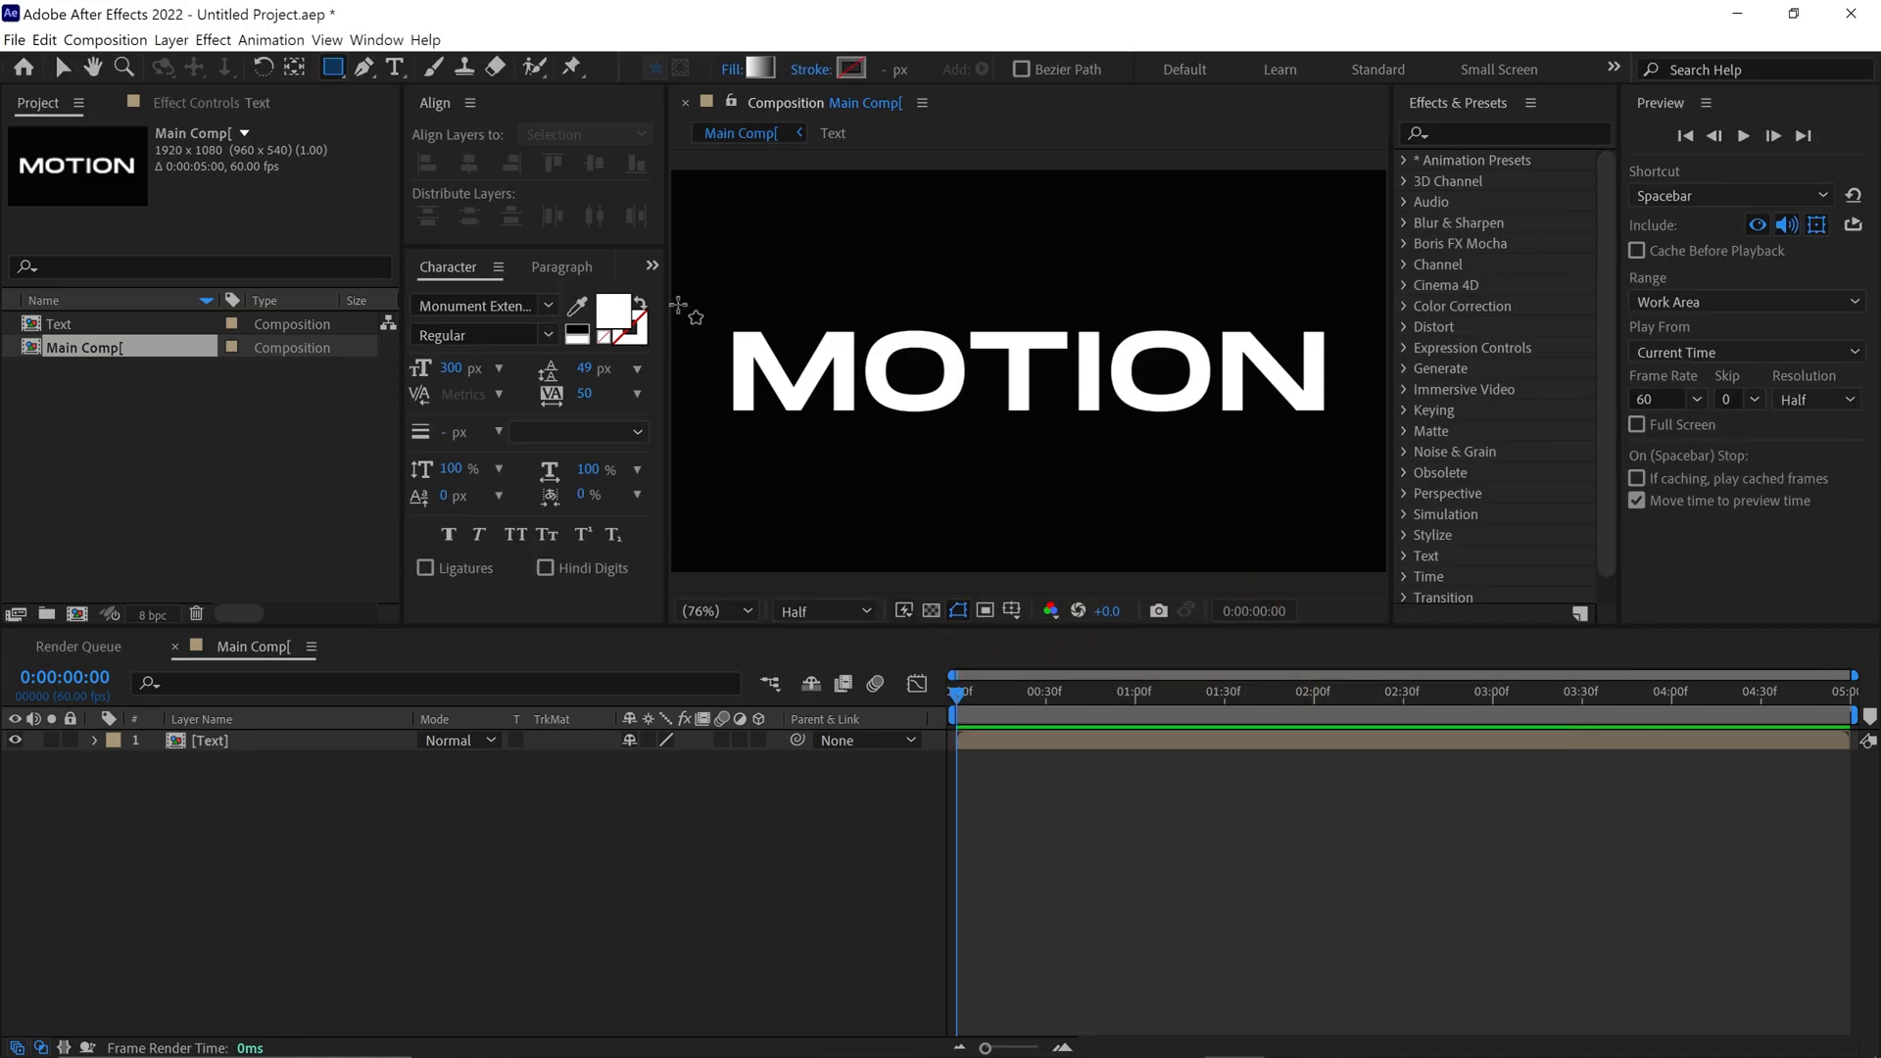
mouse_move(676, 300)
left_mouse_down()
mouse_move(889, 358)
mouse_move(1440, 370)
left_mouse_up()
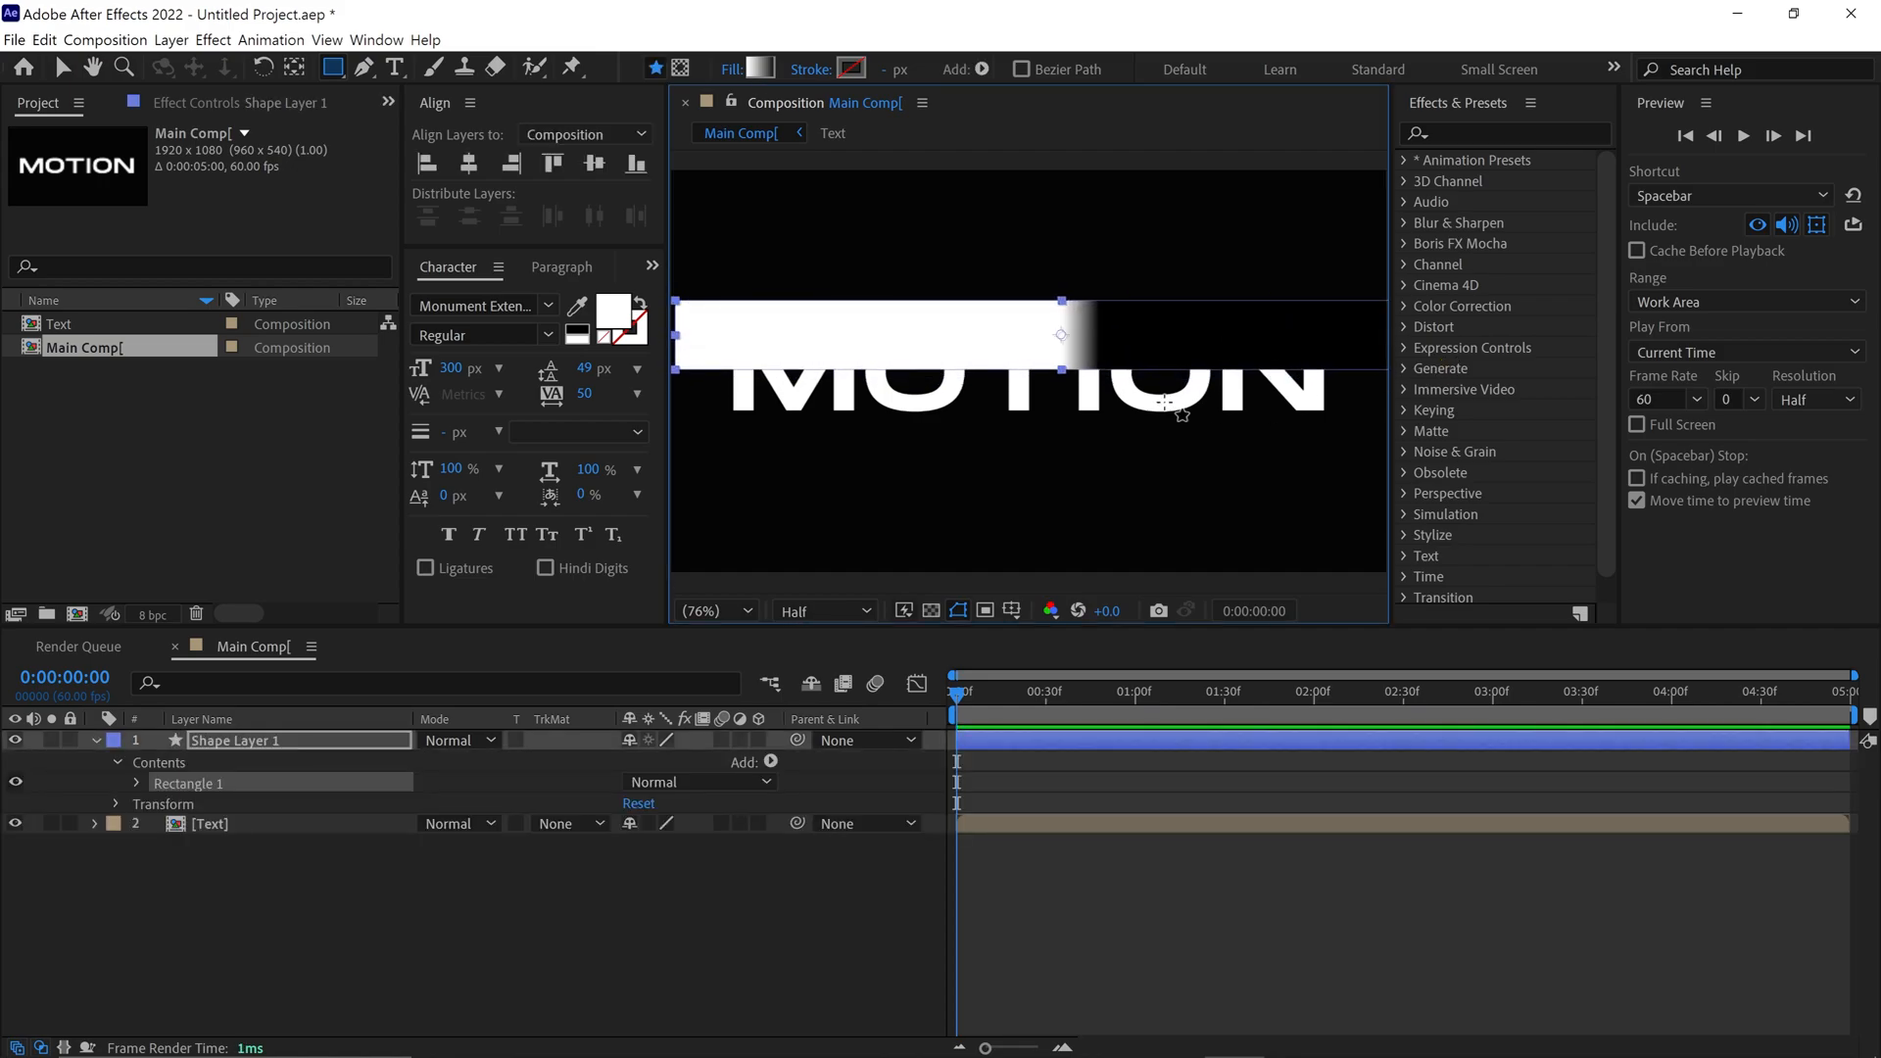
Reorient the rectangle's gradient to run vertically, from white at its lower edge to black near its upper edge
key("v")
key("grave")
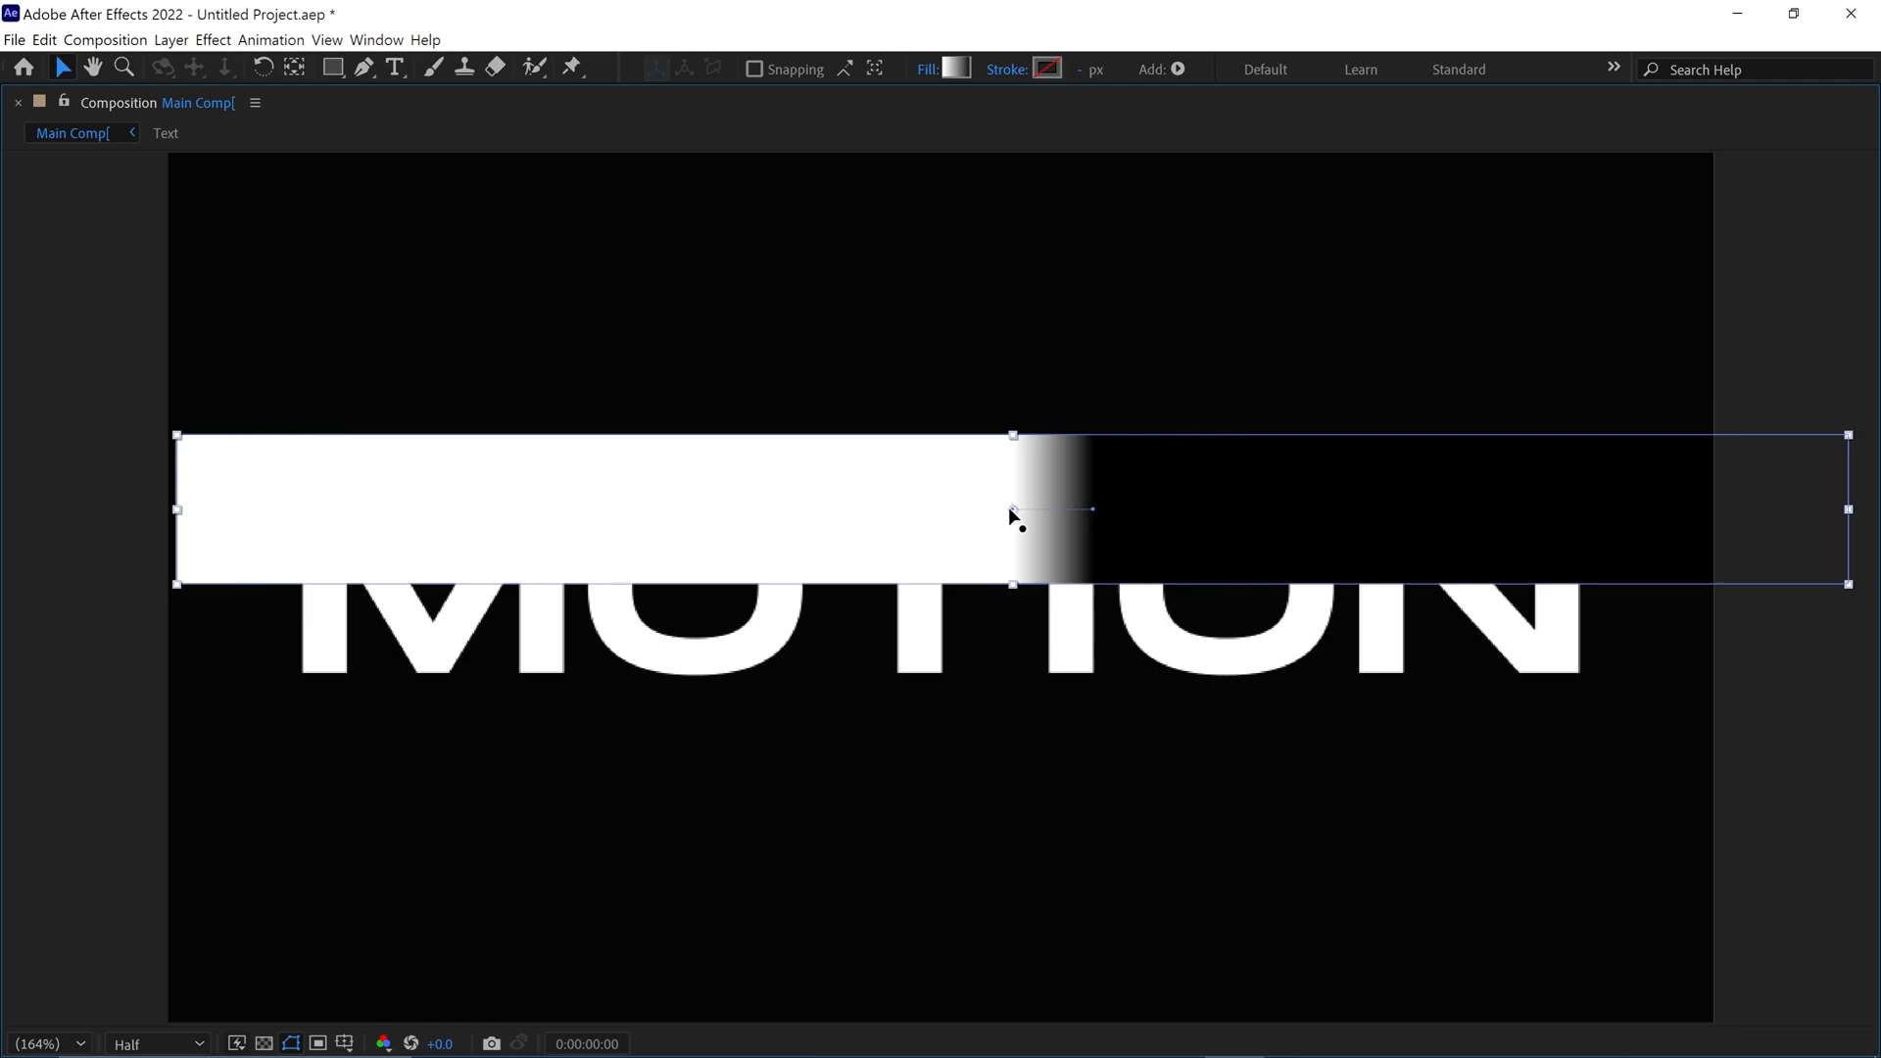
left_click_drag(1010, 508, 1048, 574)
left_click_drag(1093, 508, 1051, 482)
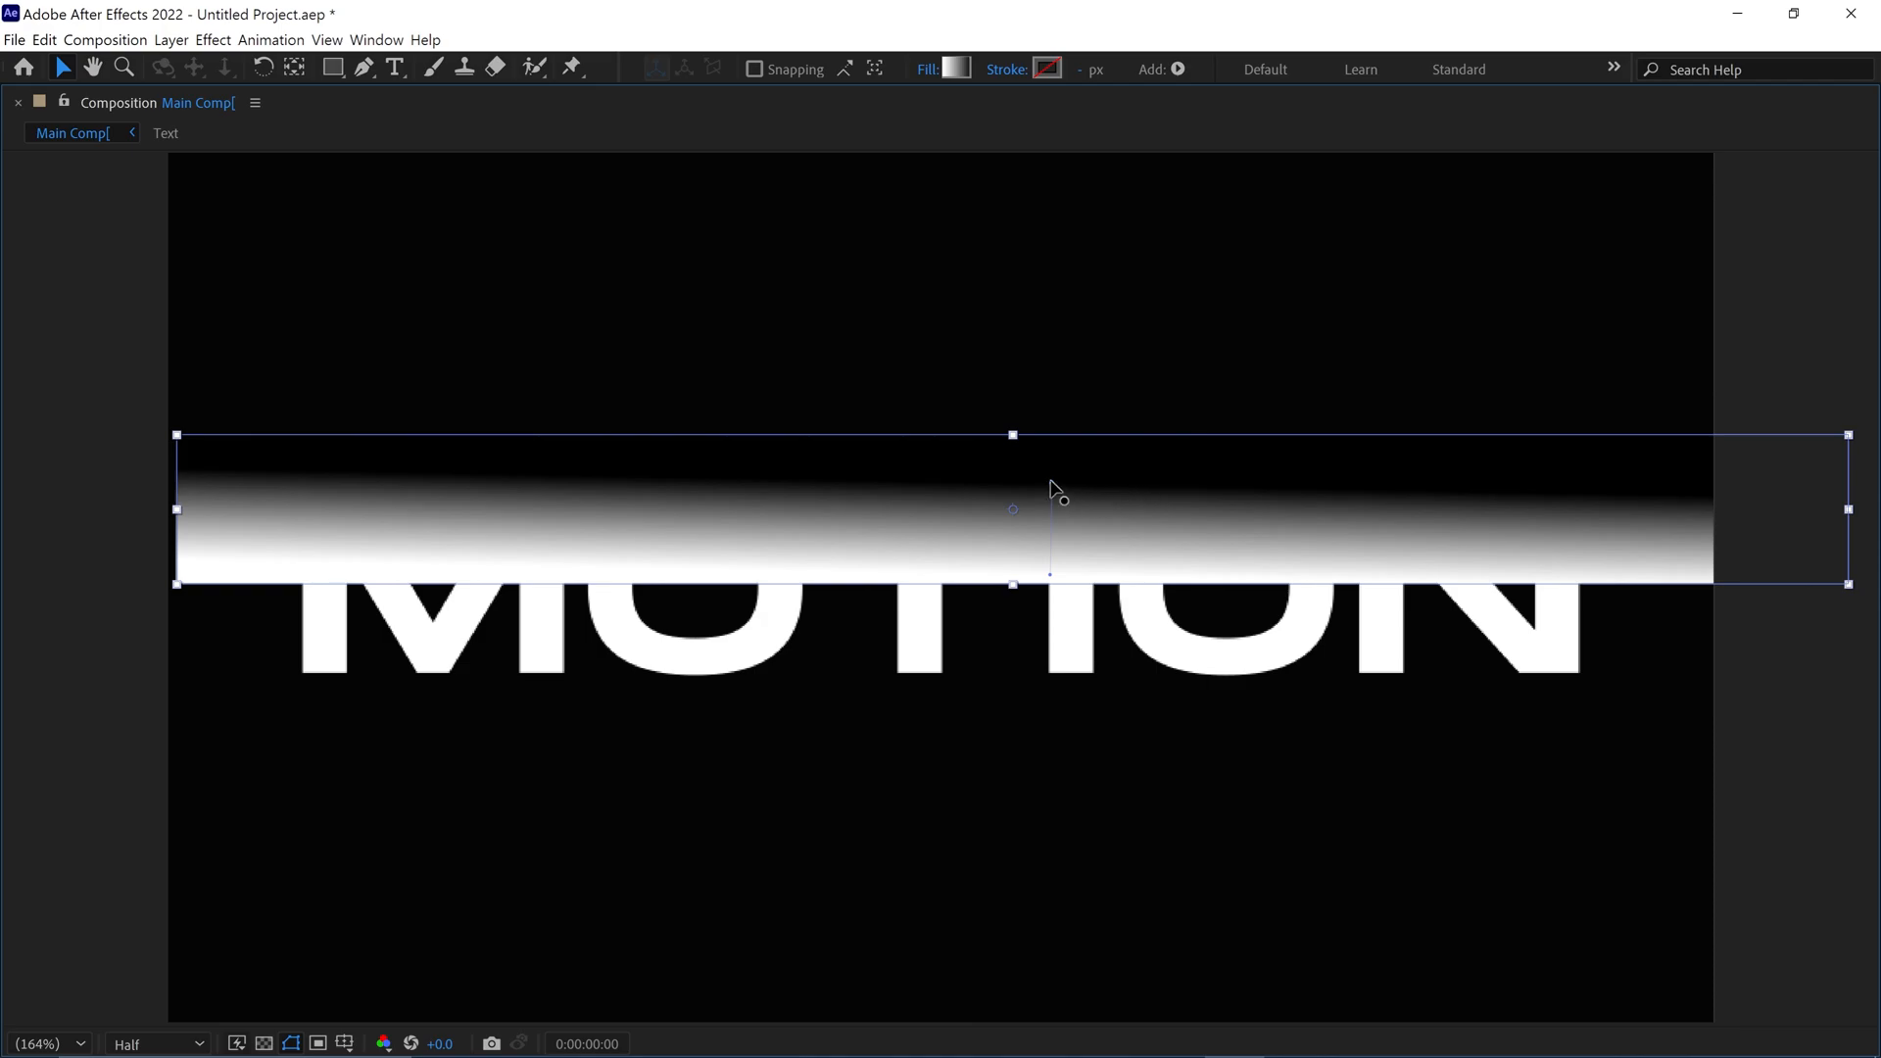
left_click_drag(1050, 481, 1048, 481)
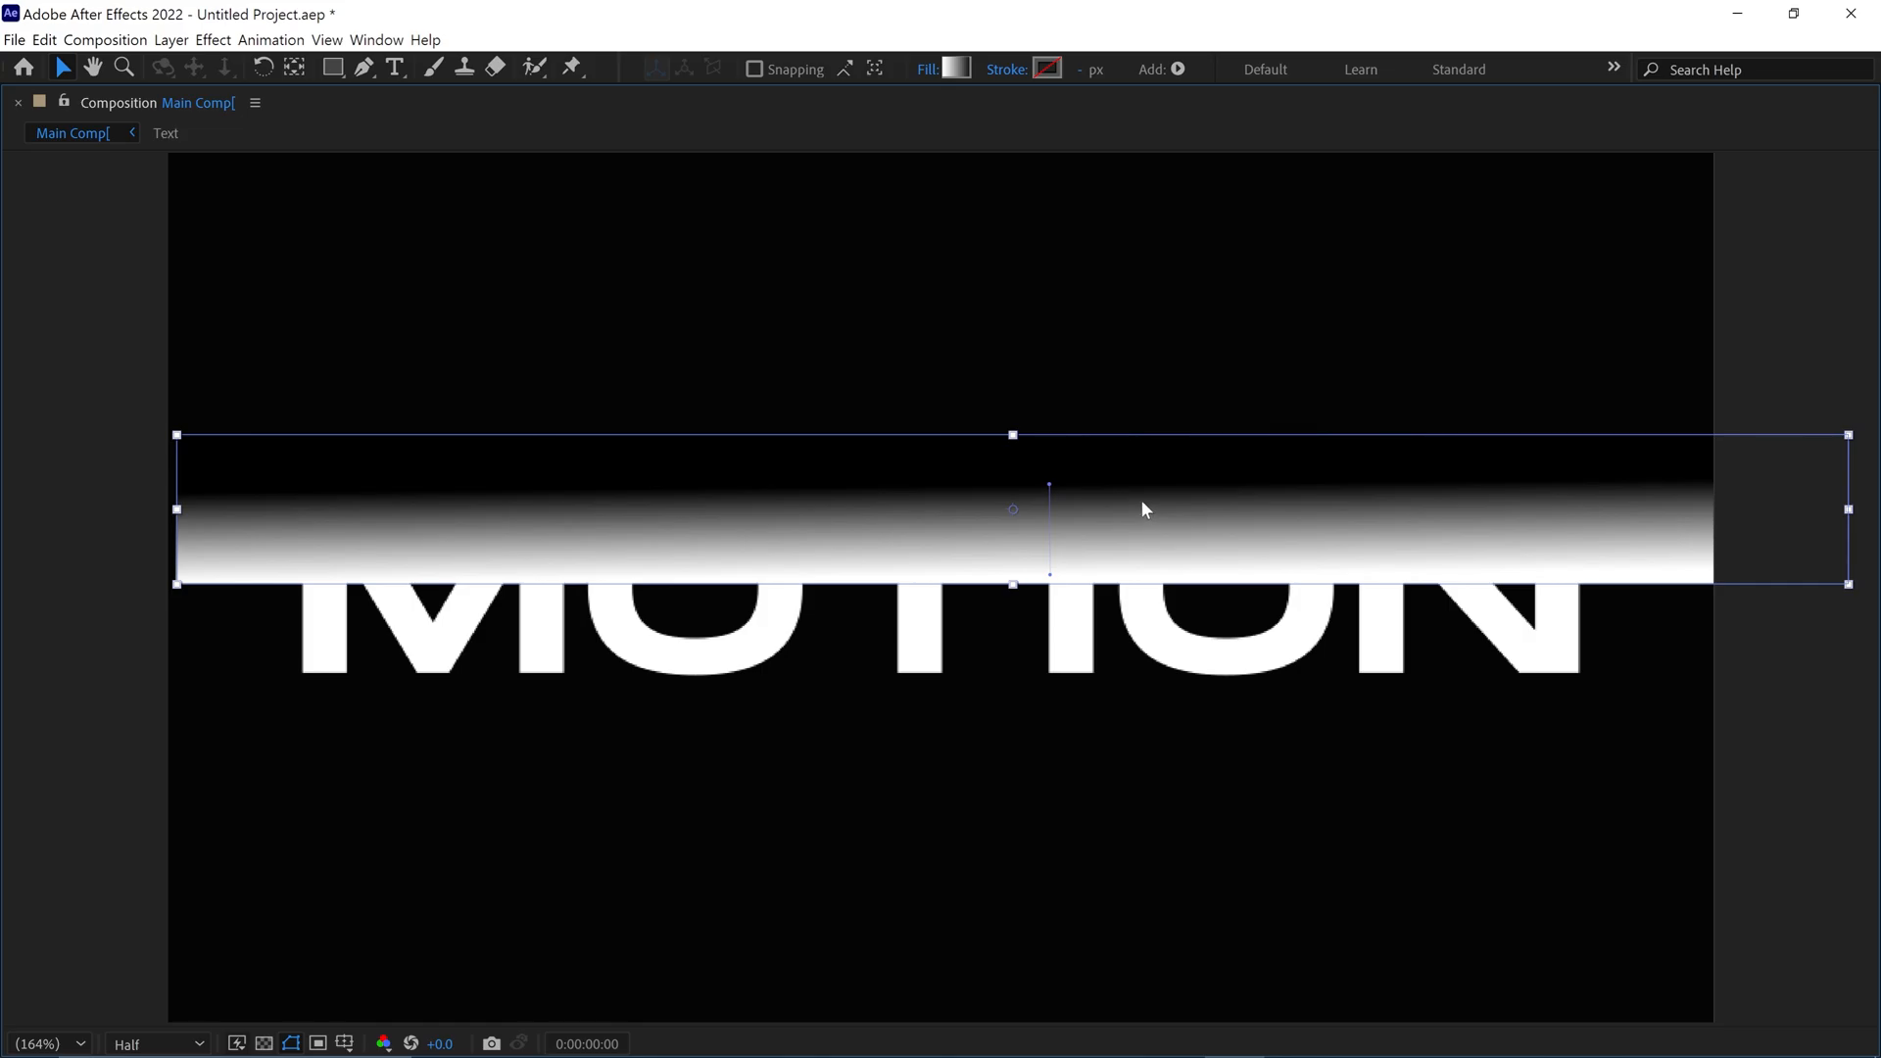
key("grave")
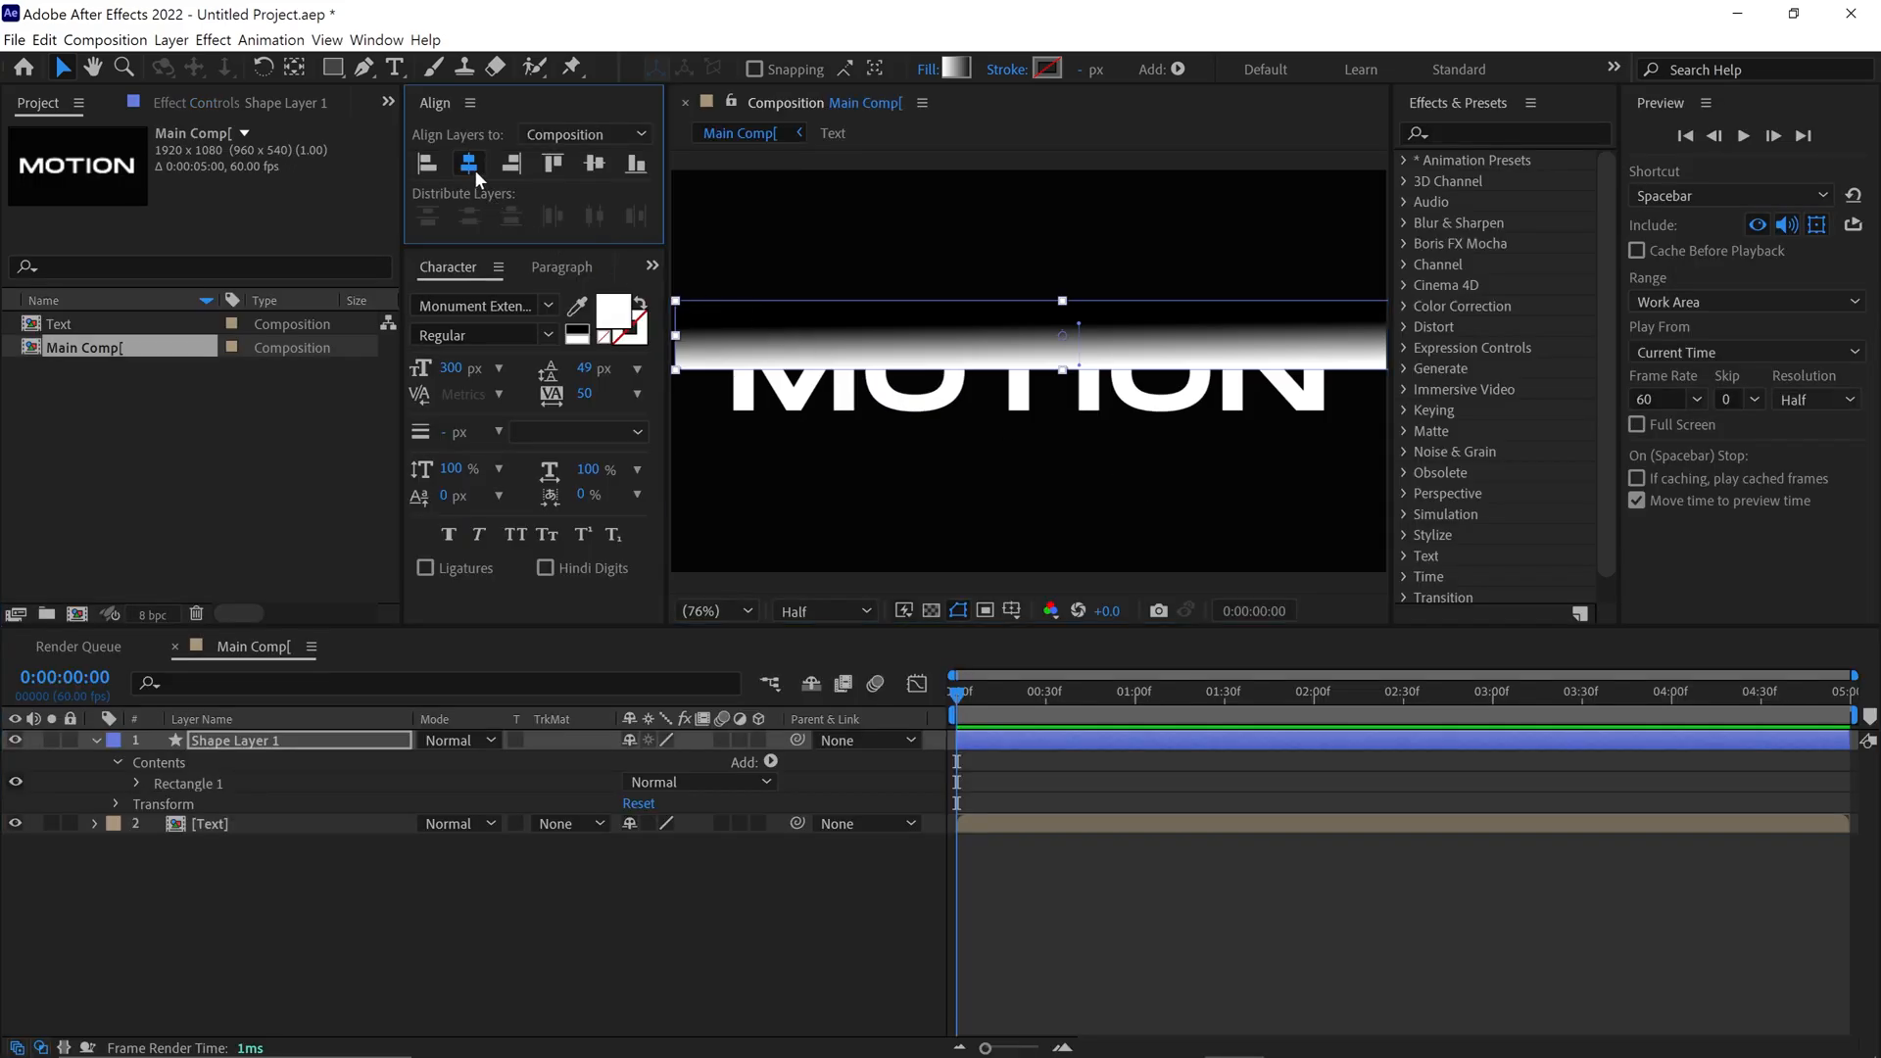
Center the rectangle's shape layer horizontally in the composition and rename the layer "wave"
left_click(370, 750)
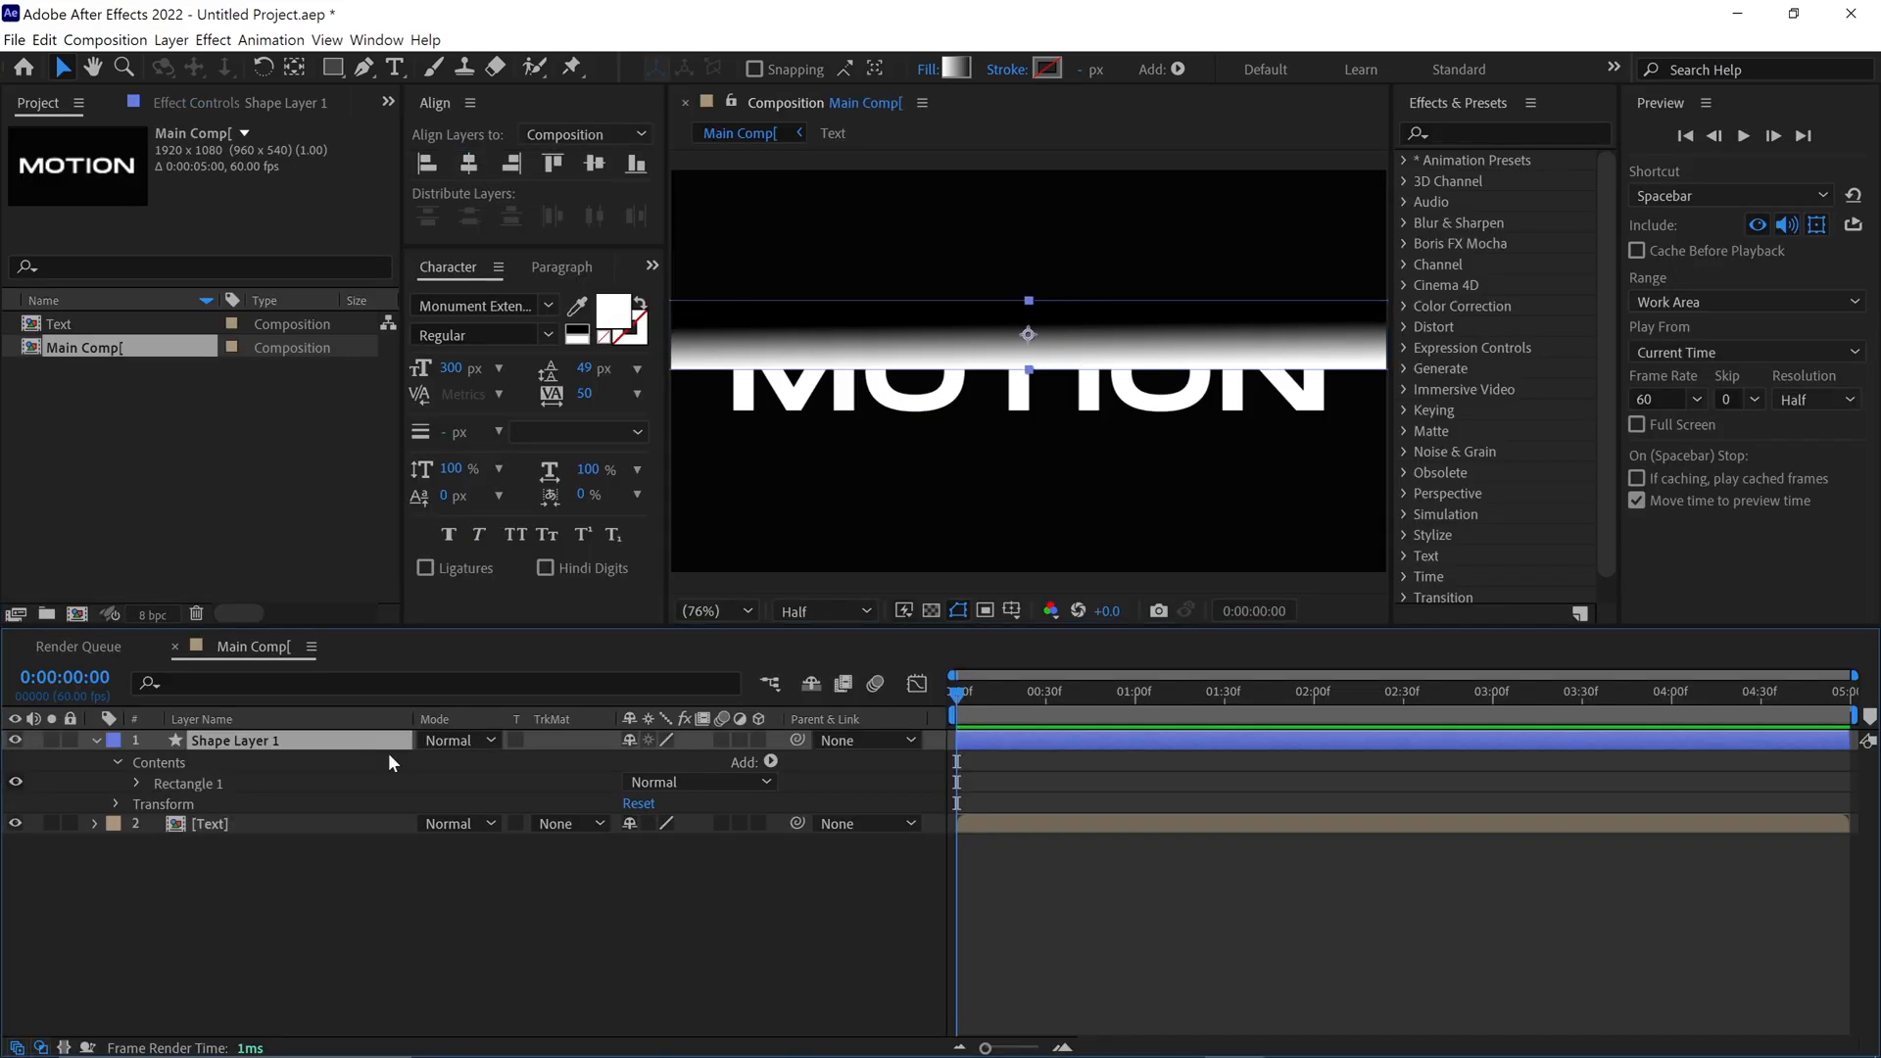
key("Return")
type("wave")
key("Return")
Find the Wave Warp effect and apply it to the wave layer
left_click(1491, 134)
type("wave")
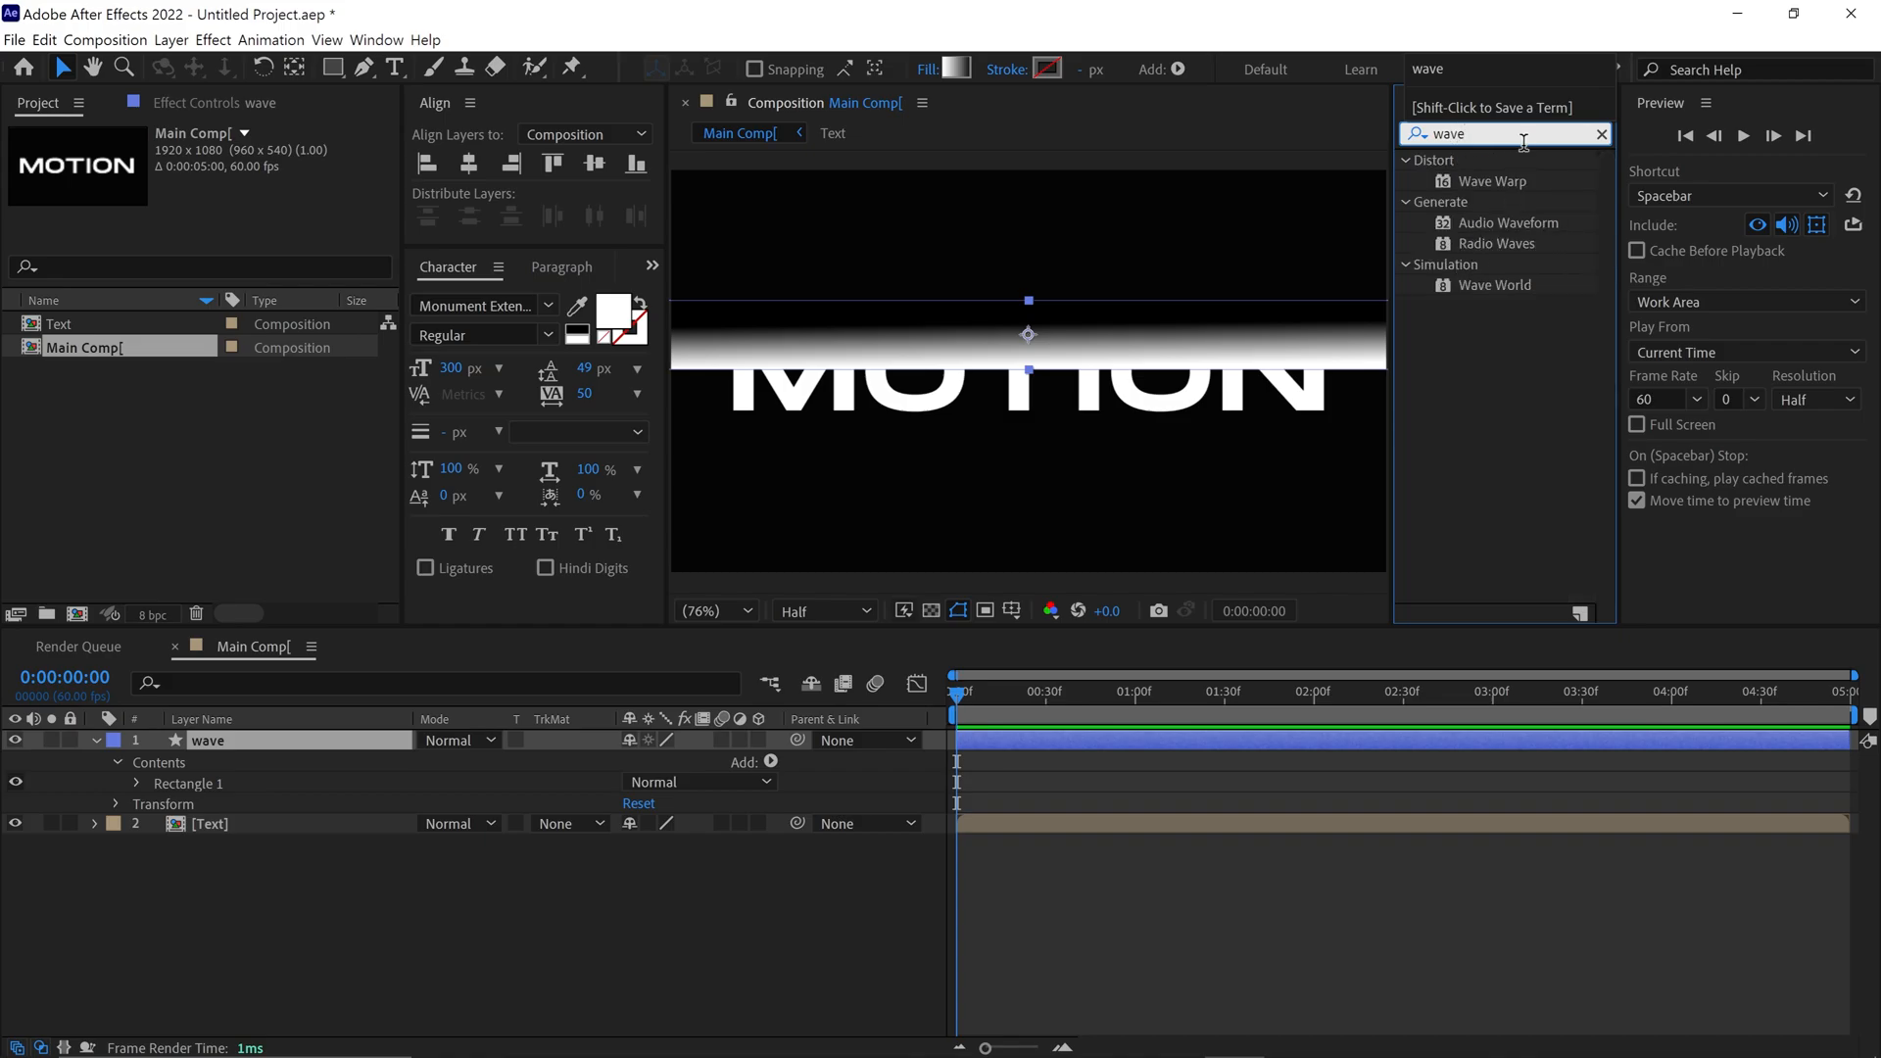
left_click_drag(1521, 183, 978, 338)
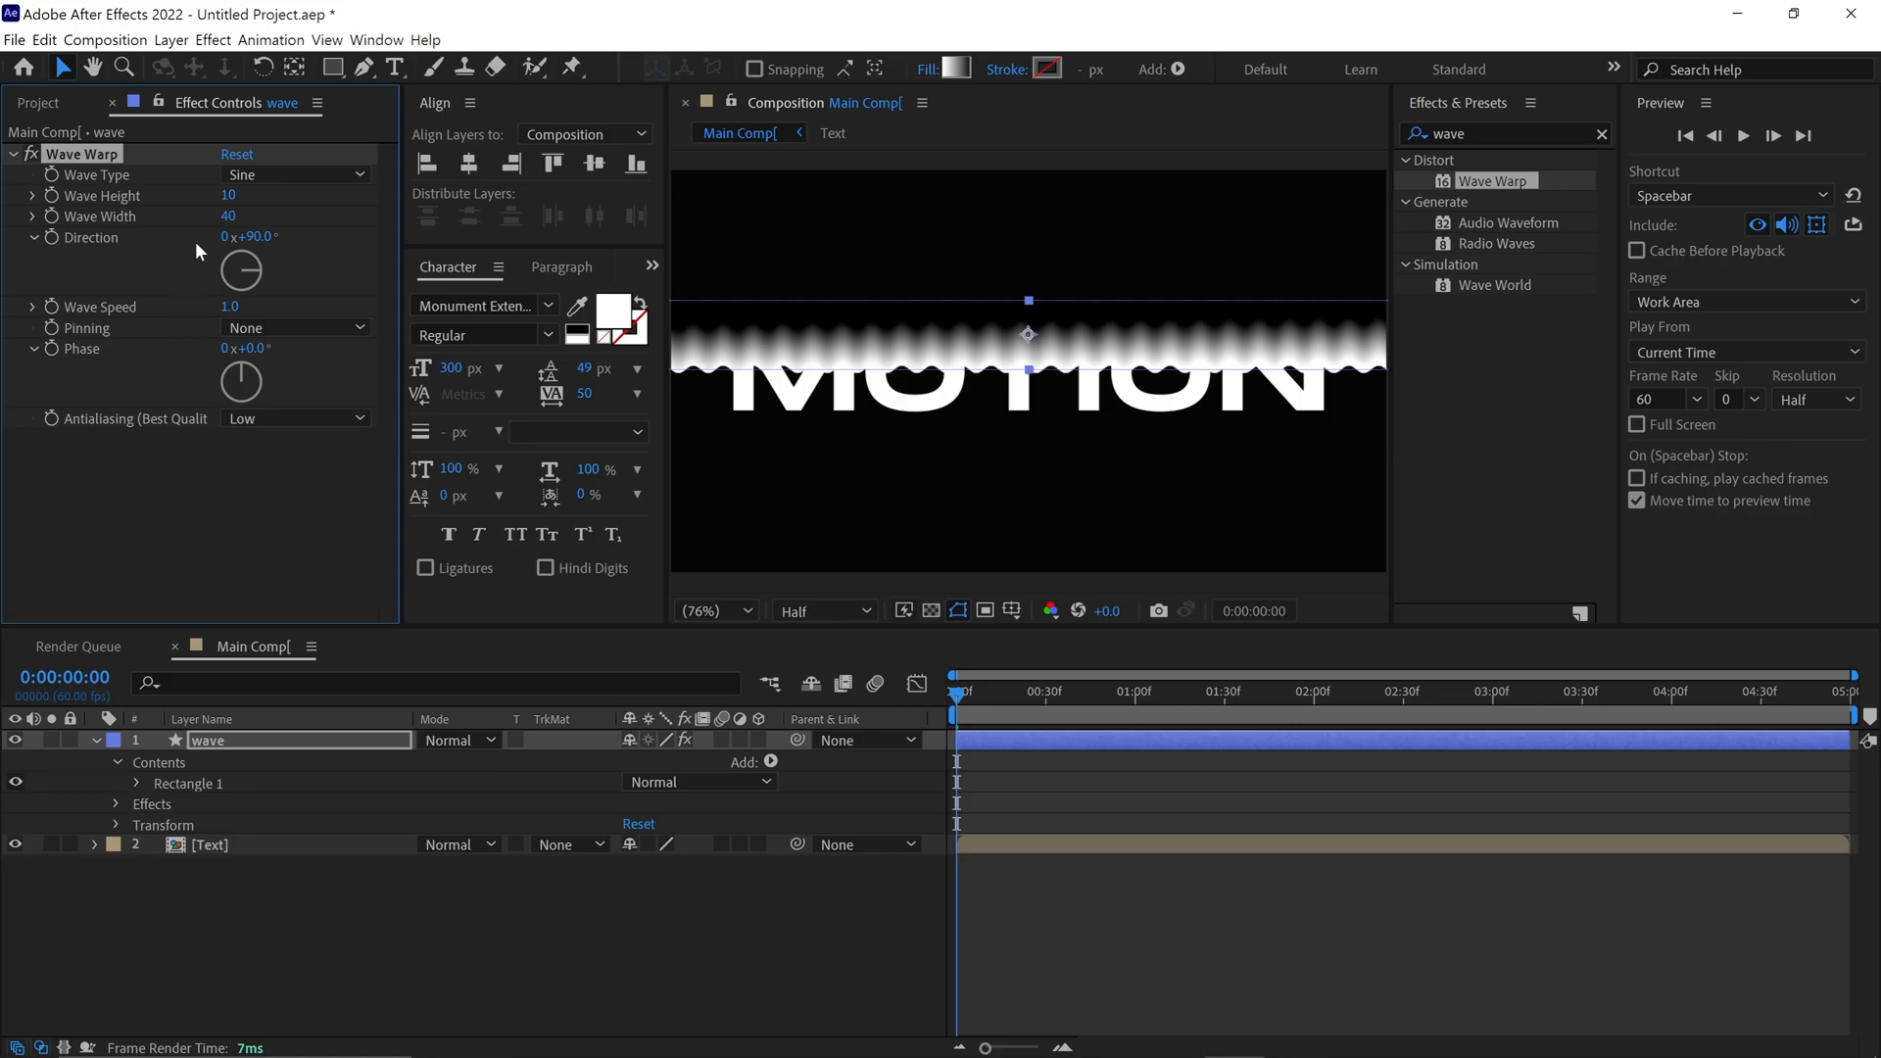
Set the Wave Warp height to 20 and width to 400, and preview the animation
left_click(228, 195)
type("20")
key("Return")
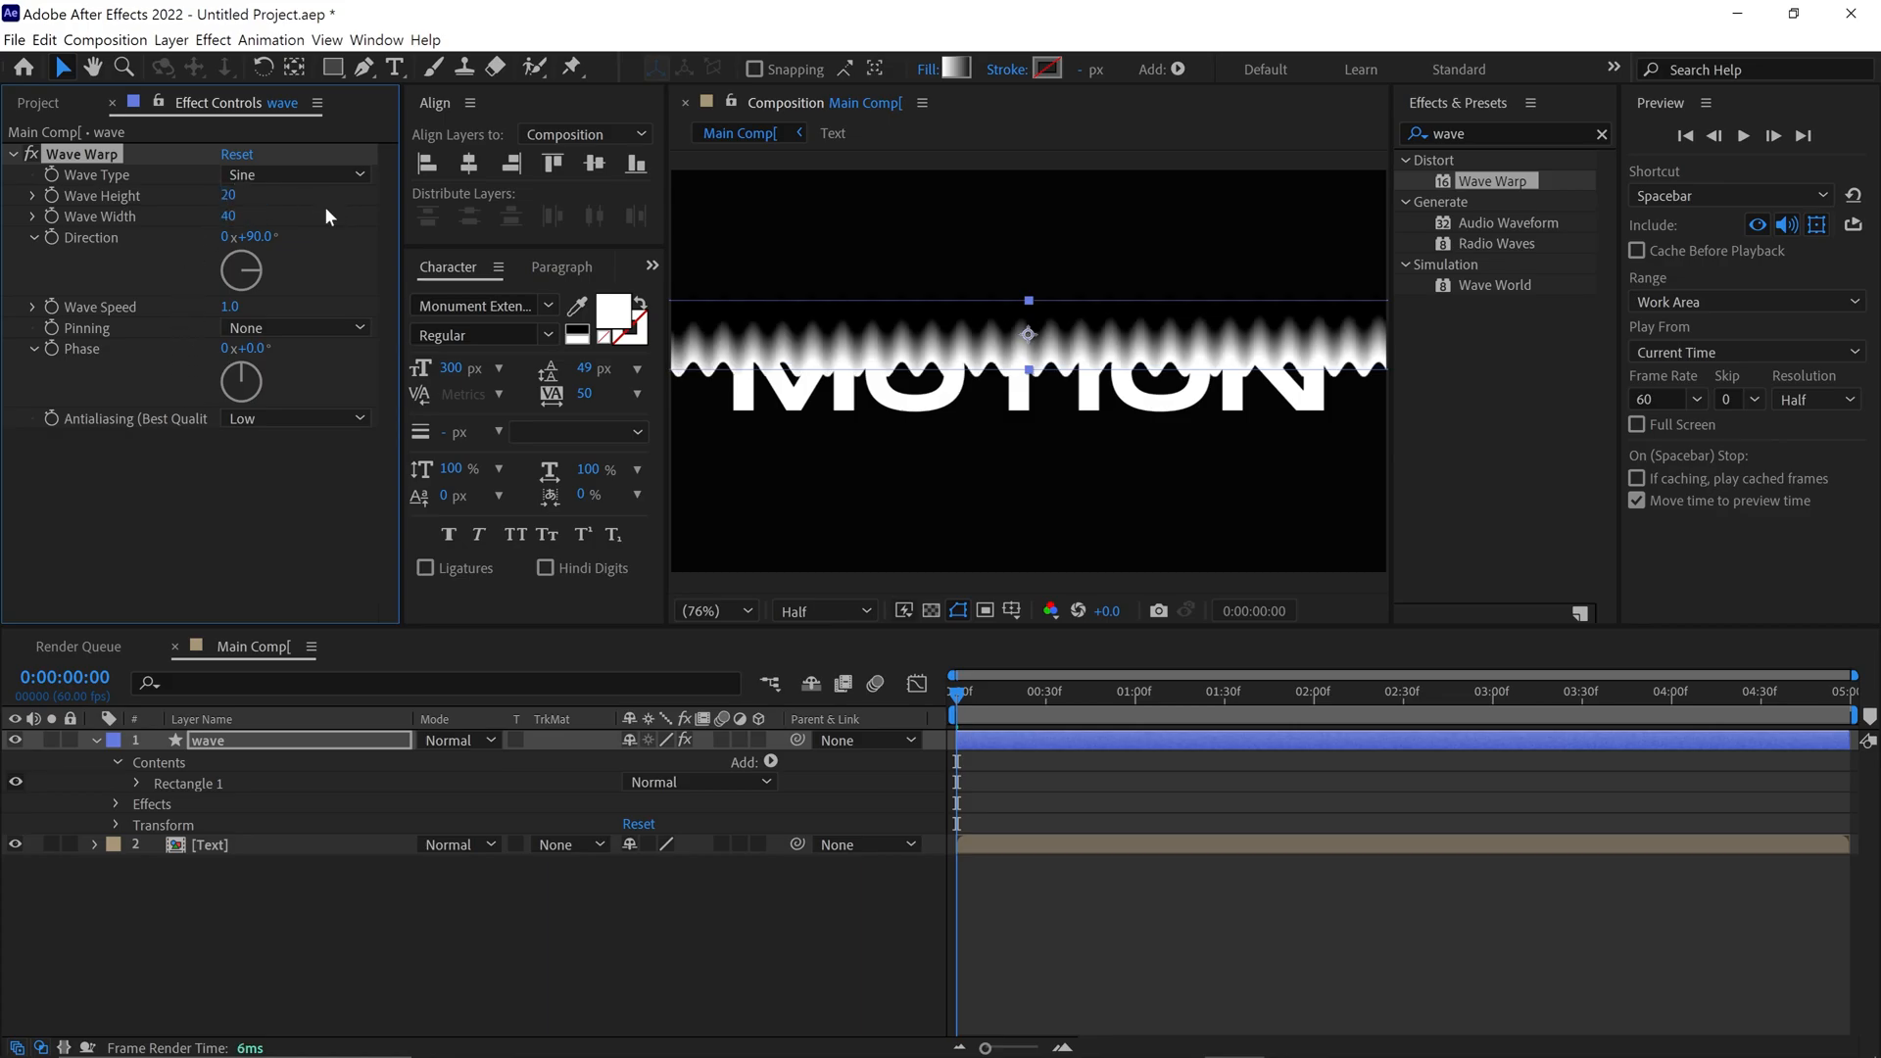
left_click(226, 216)
type("400")
key("Return")
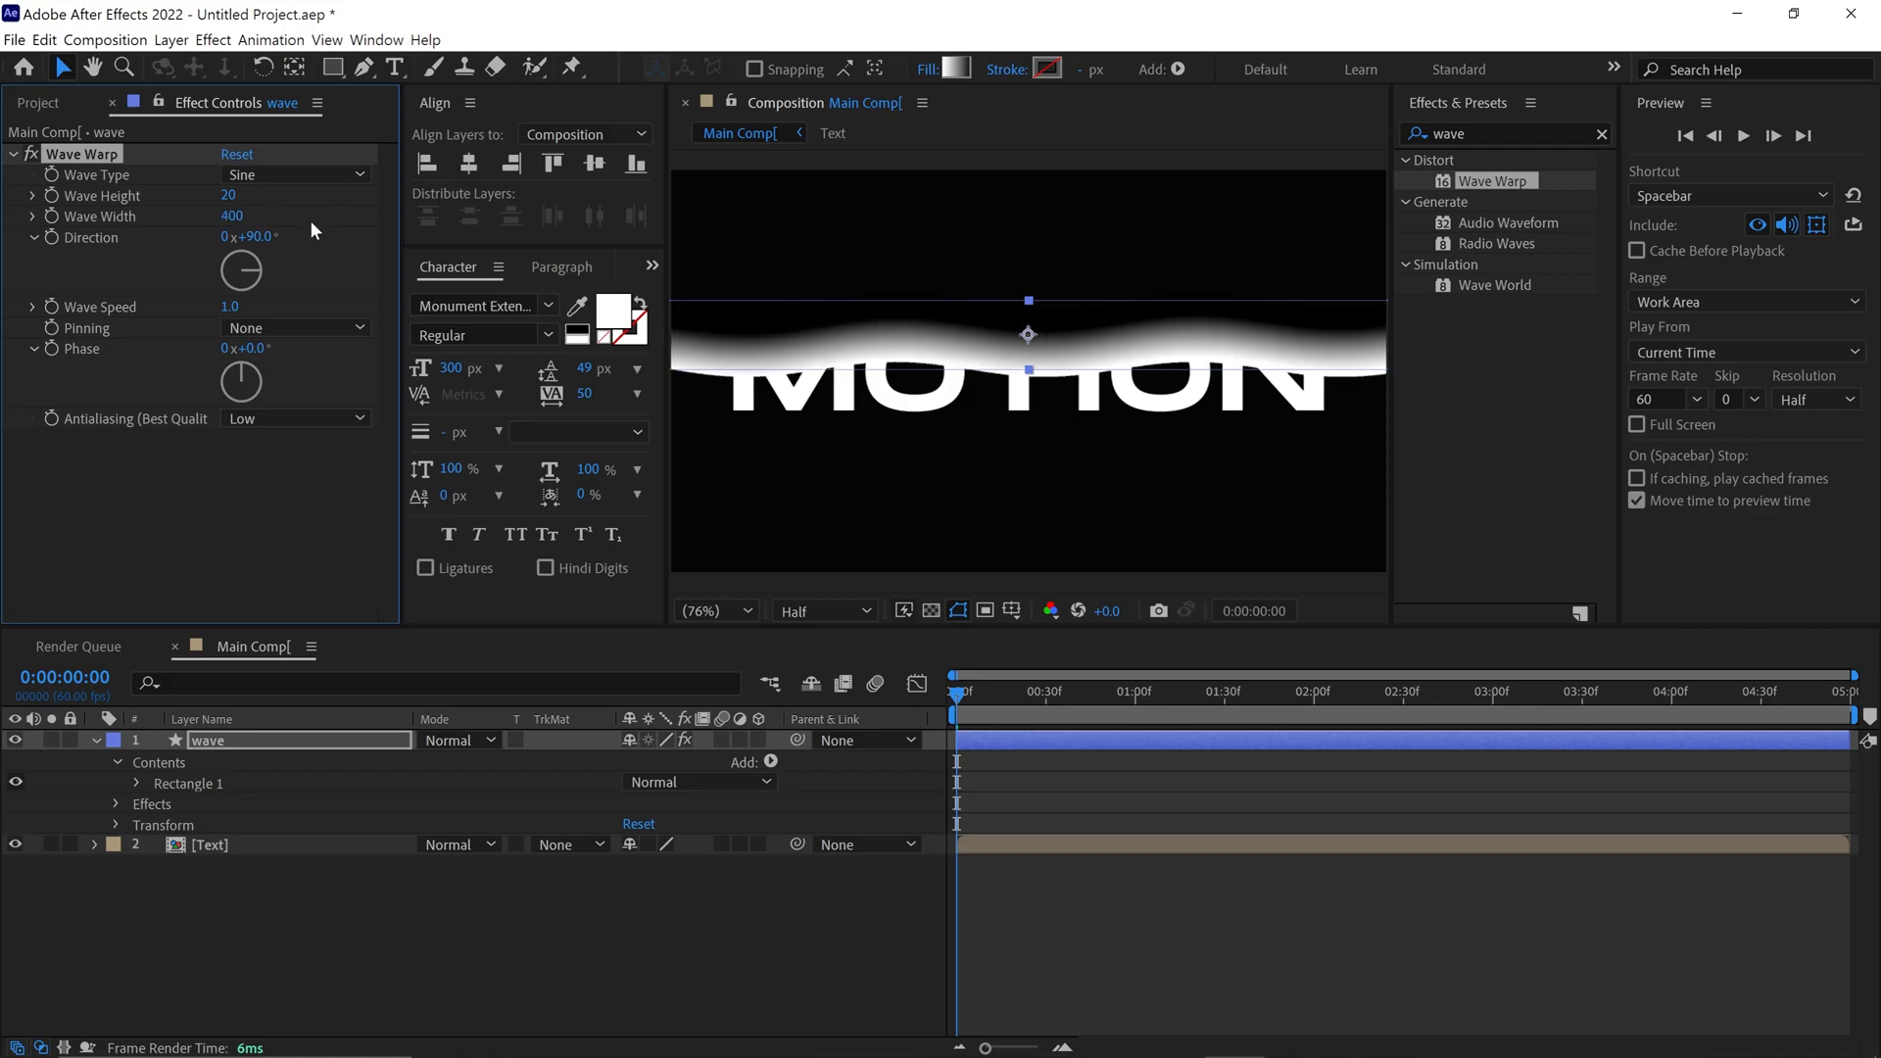
key("space")
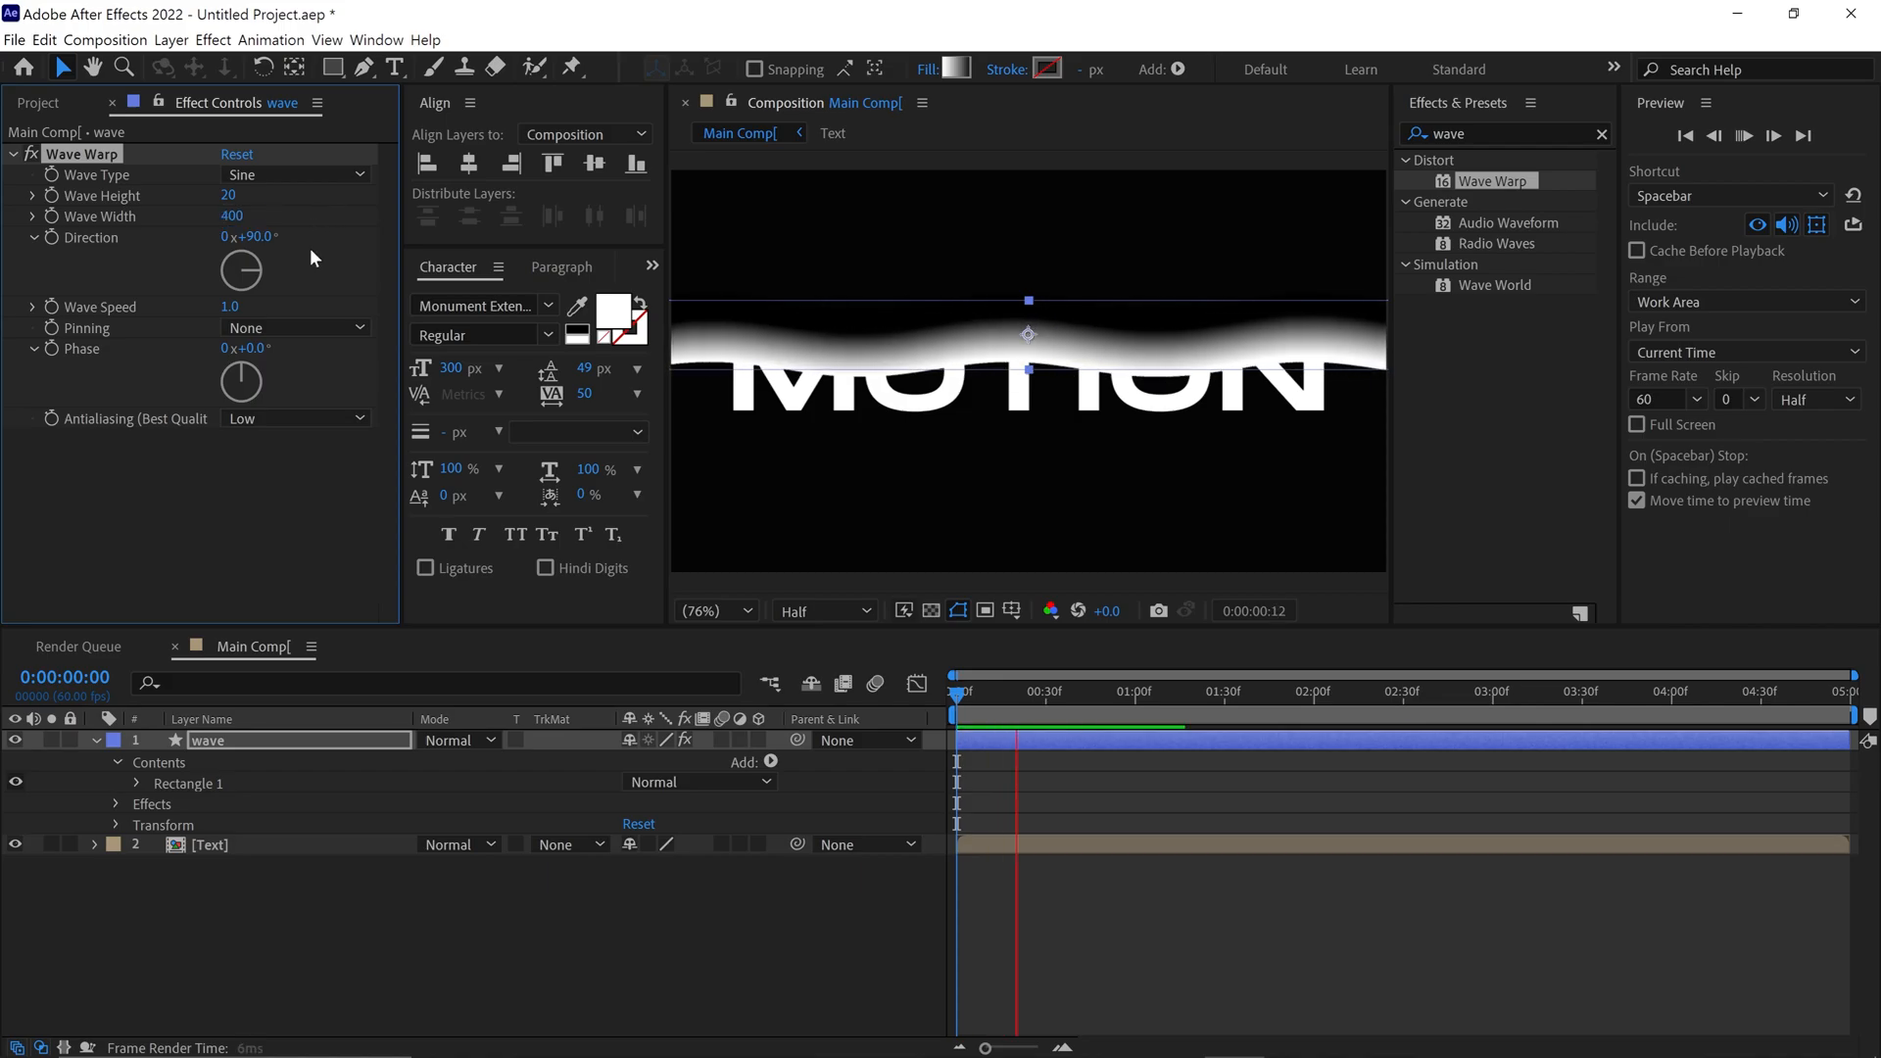
key("space")
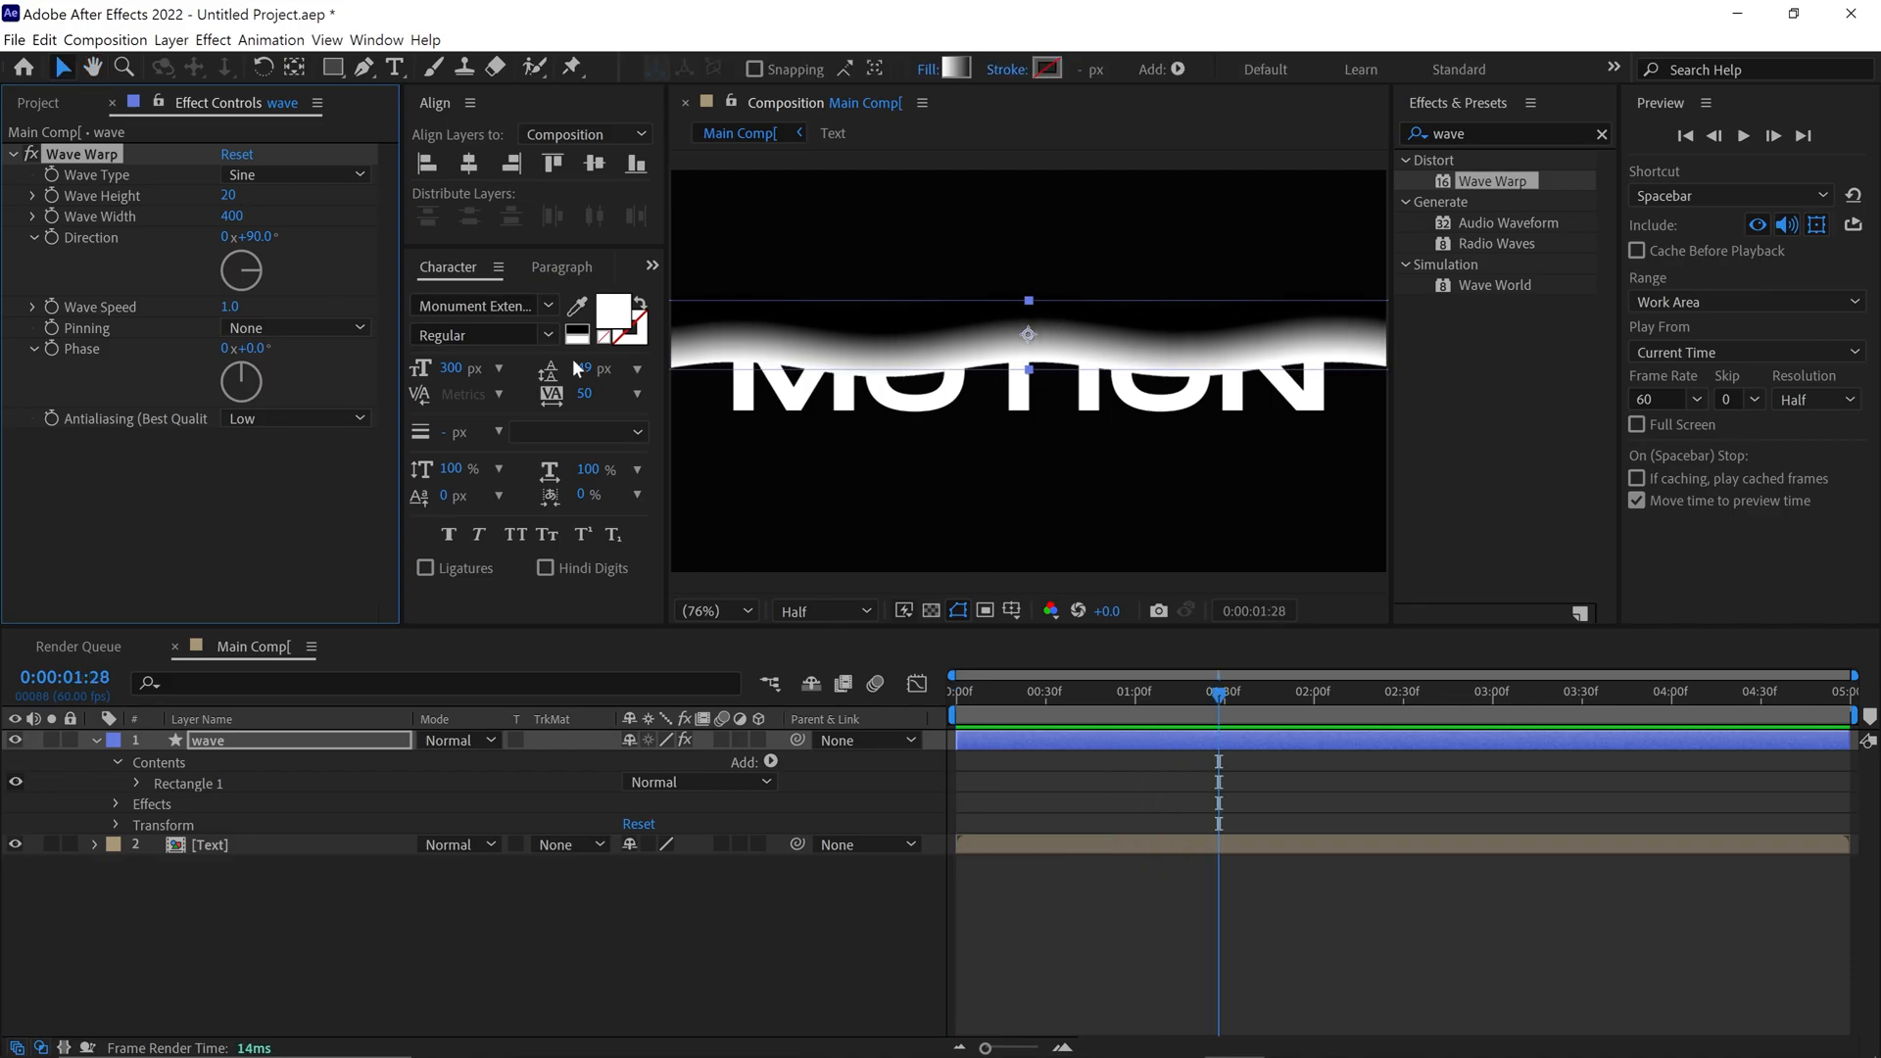
Search the effects for "fast box" and apply Fast Box Blur to the wave layer
left_click(1428, 135)
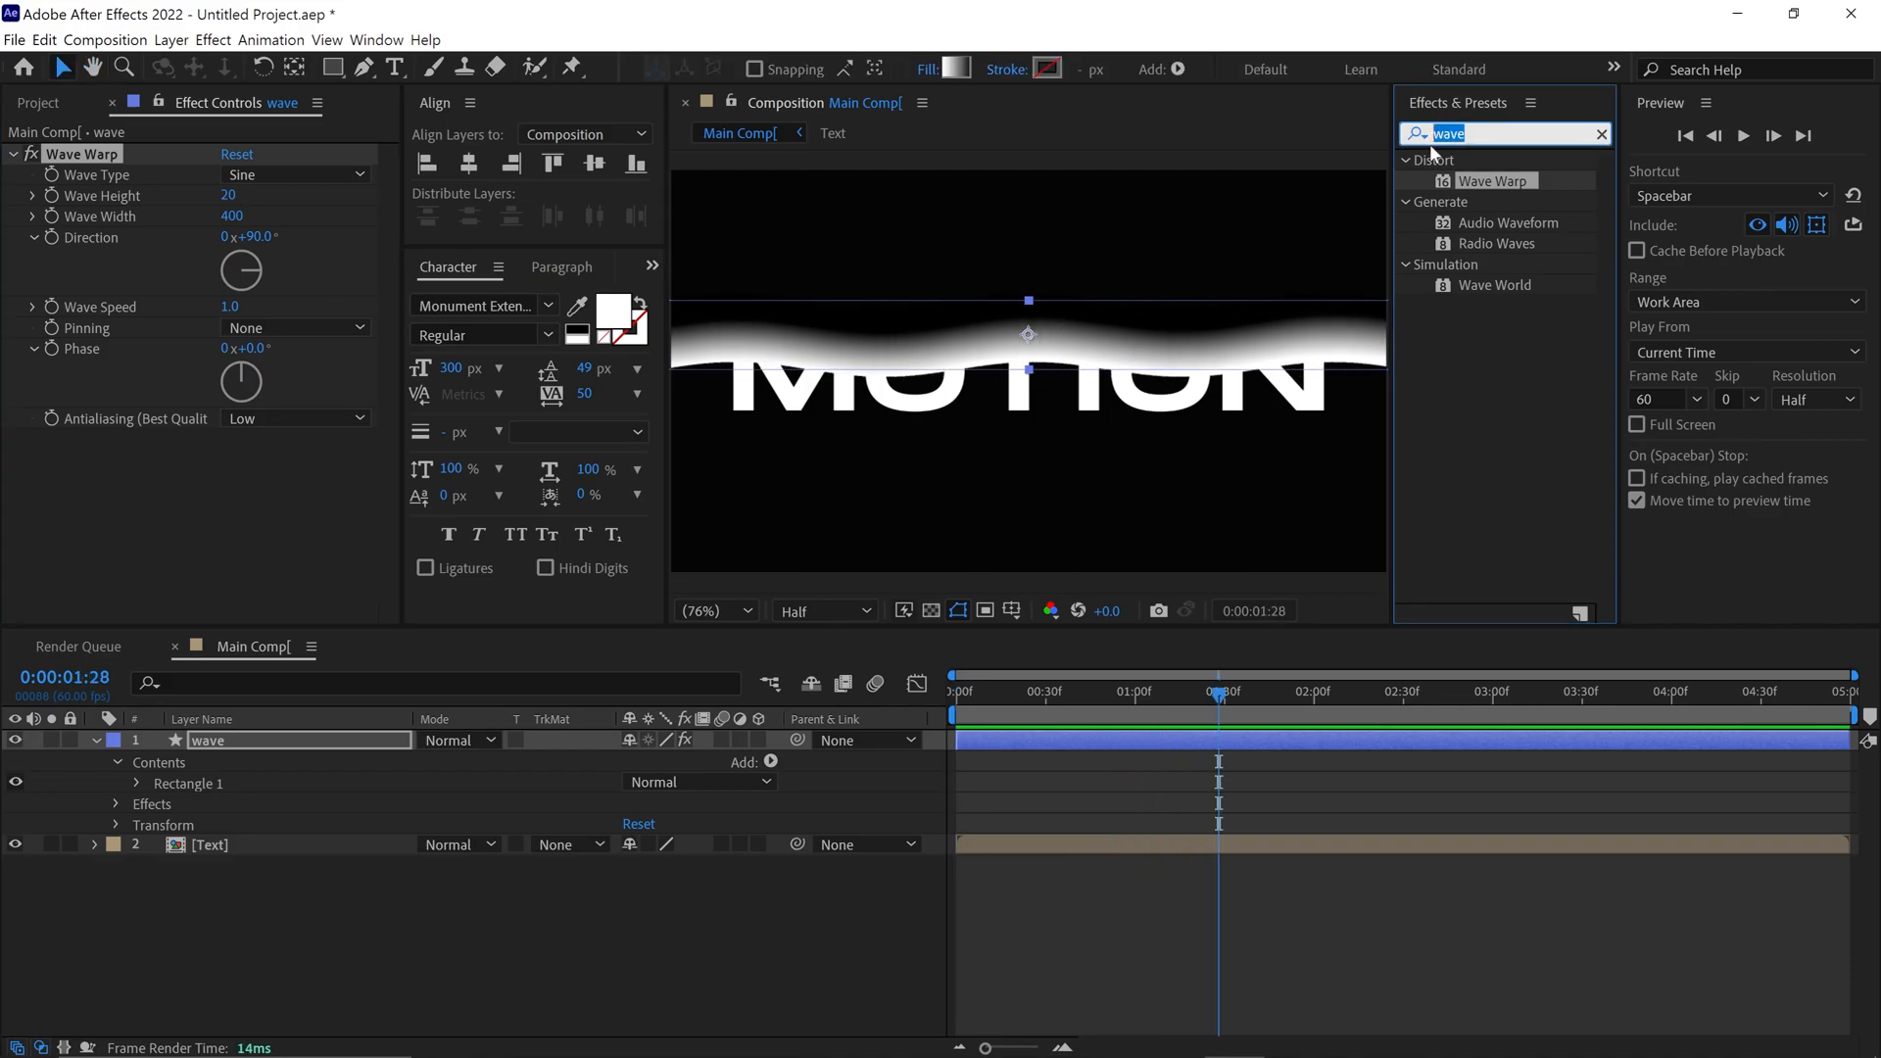
type("fas")
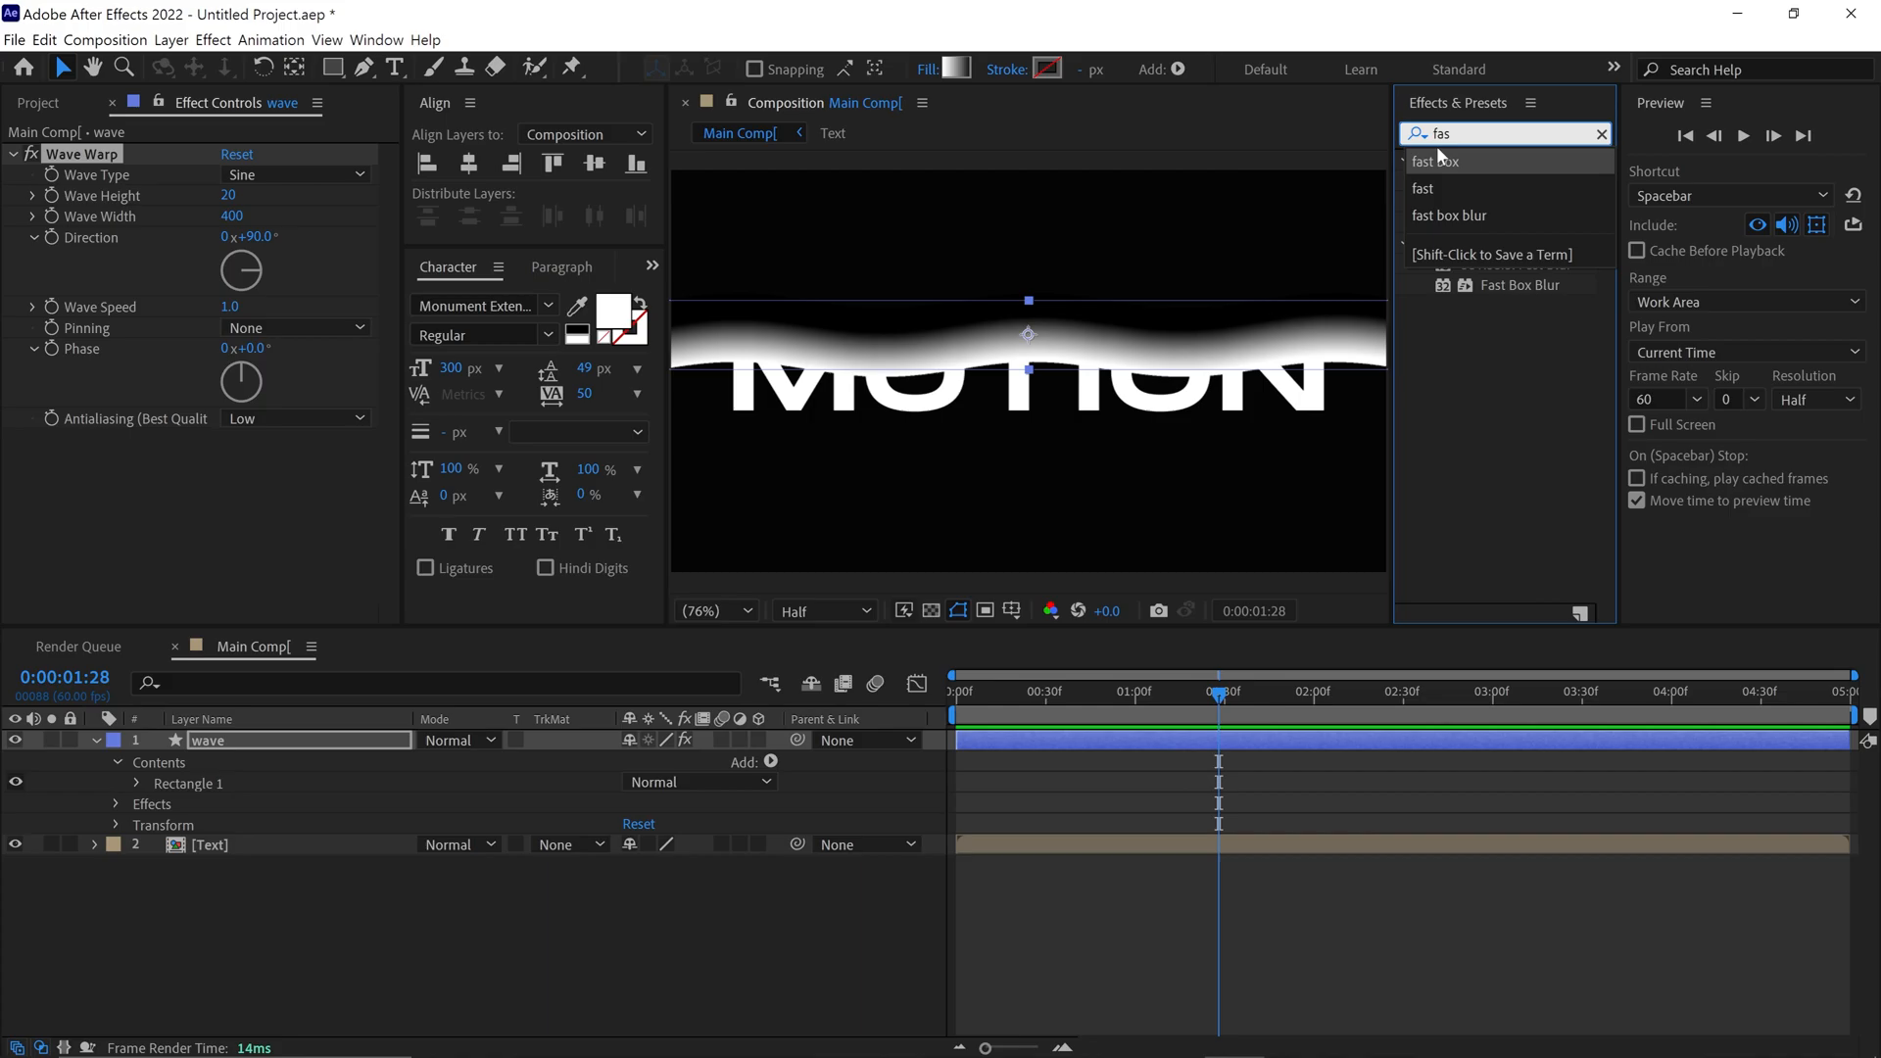
type("t box")
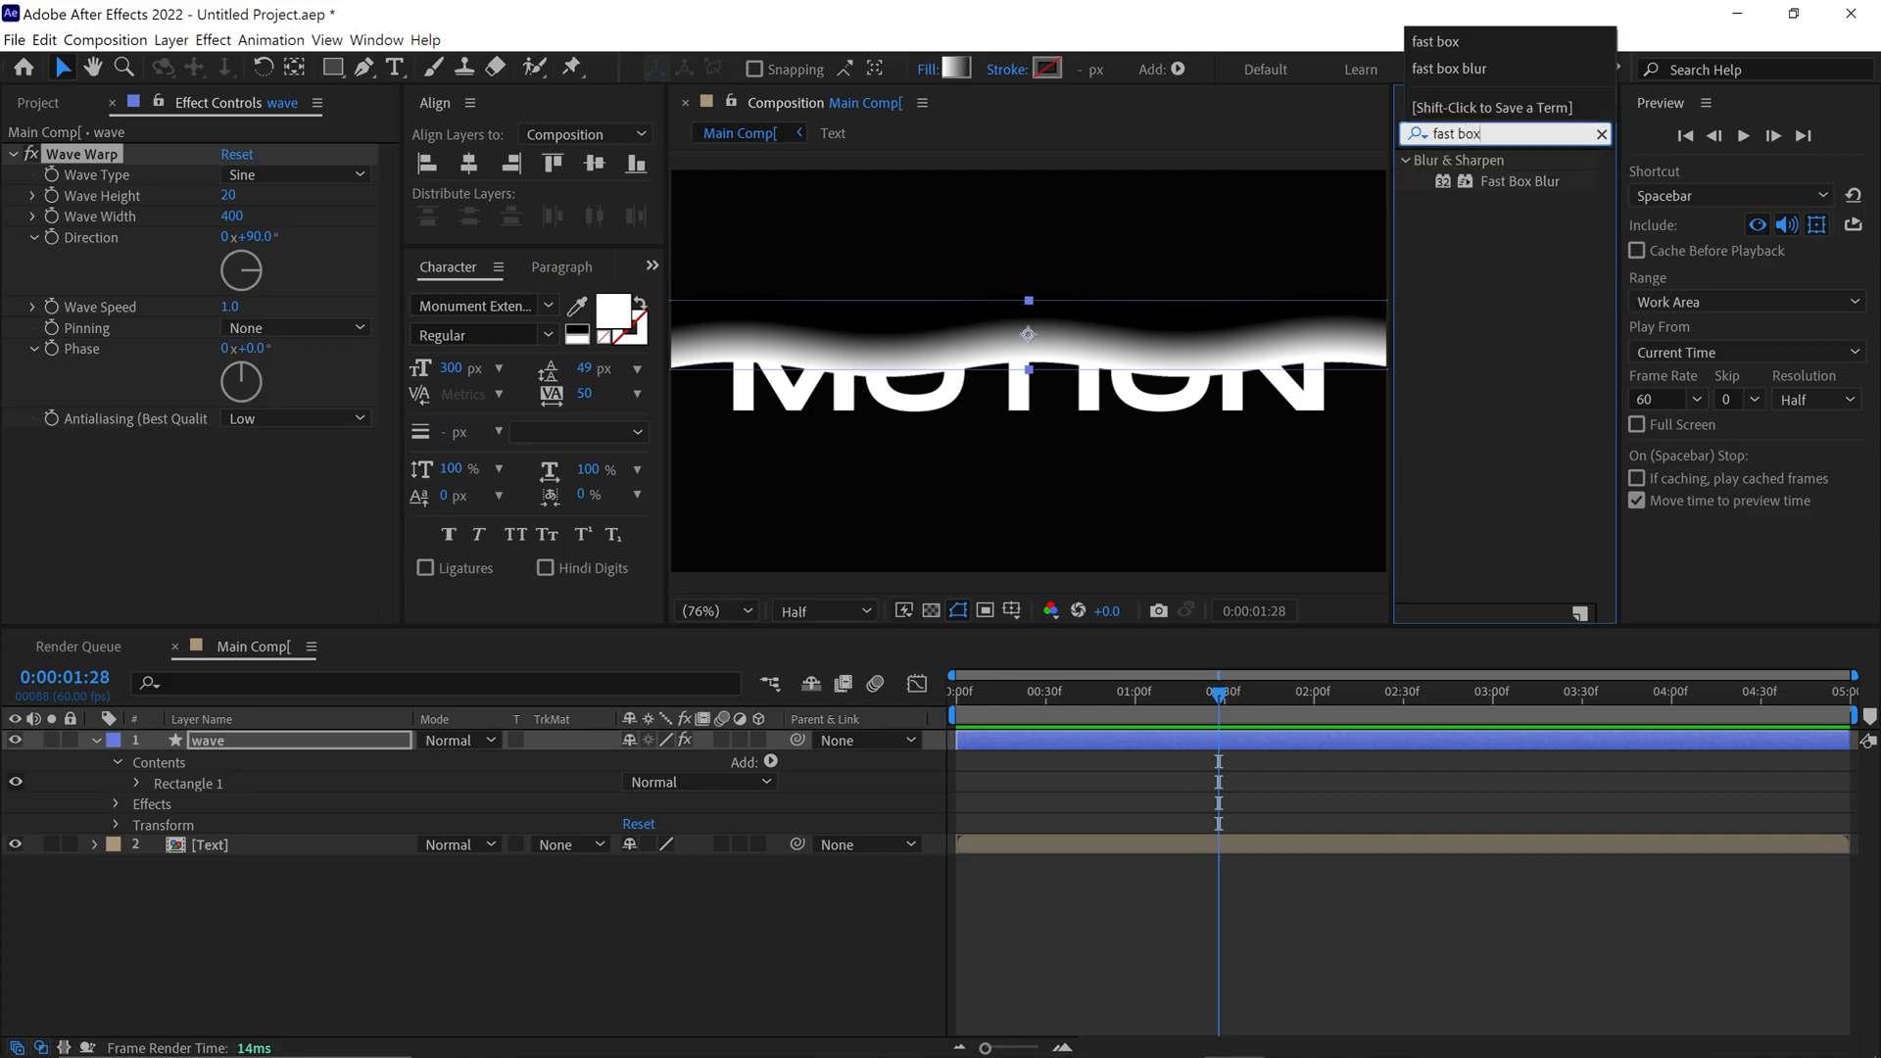
left_click_drag(1518, 181, 1011, 282)
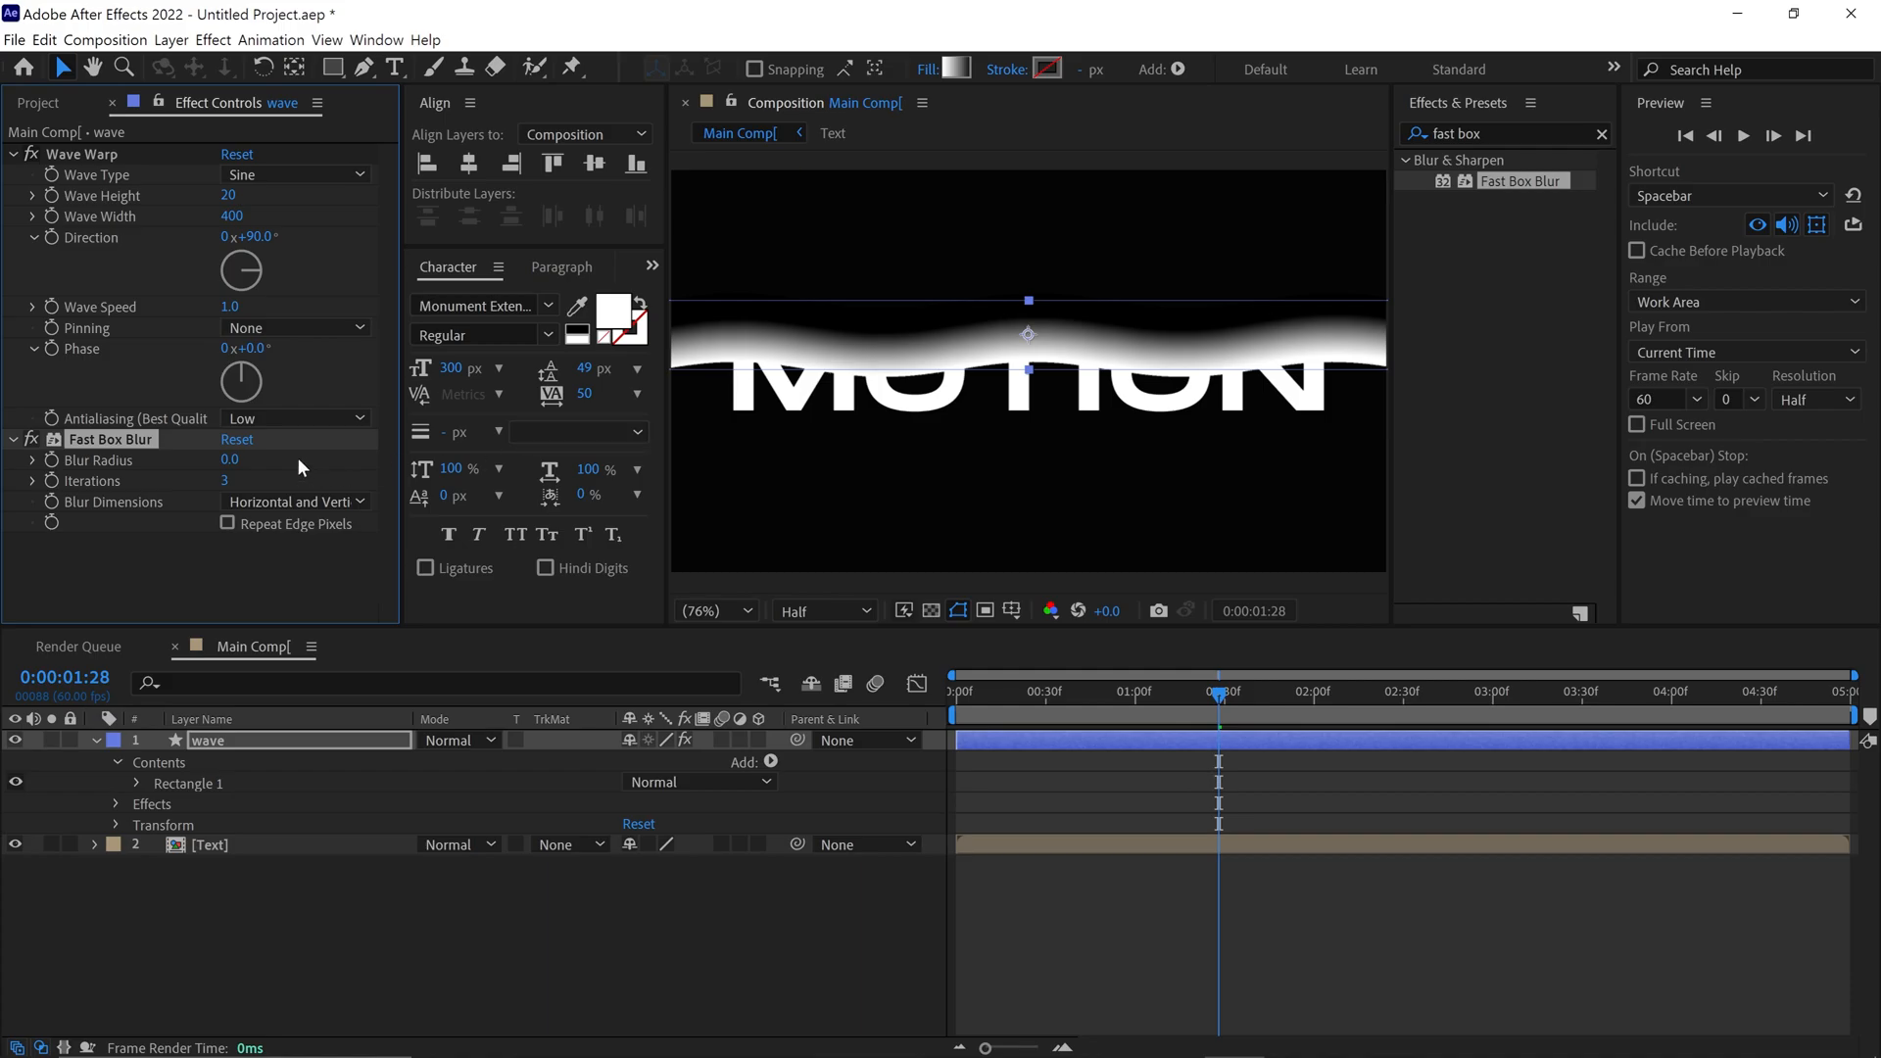
Set the Fast Box Blur iterations to 5 and blur radius to 5, and inspect the softened wave
left_click(221, 480)
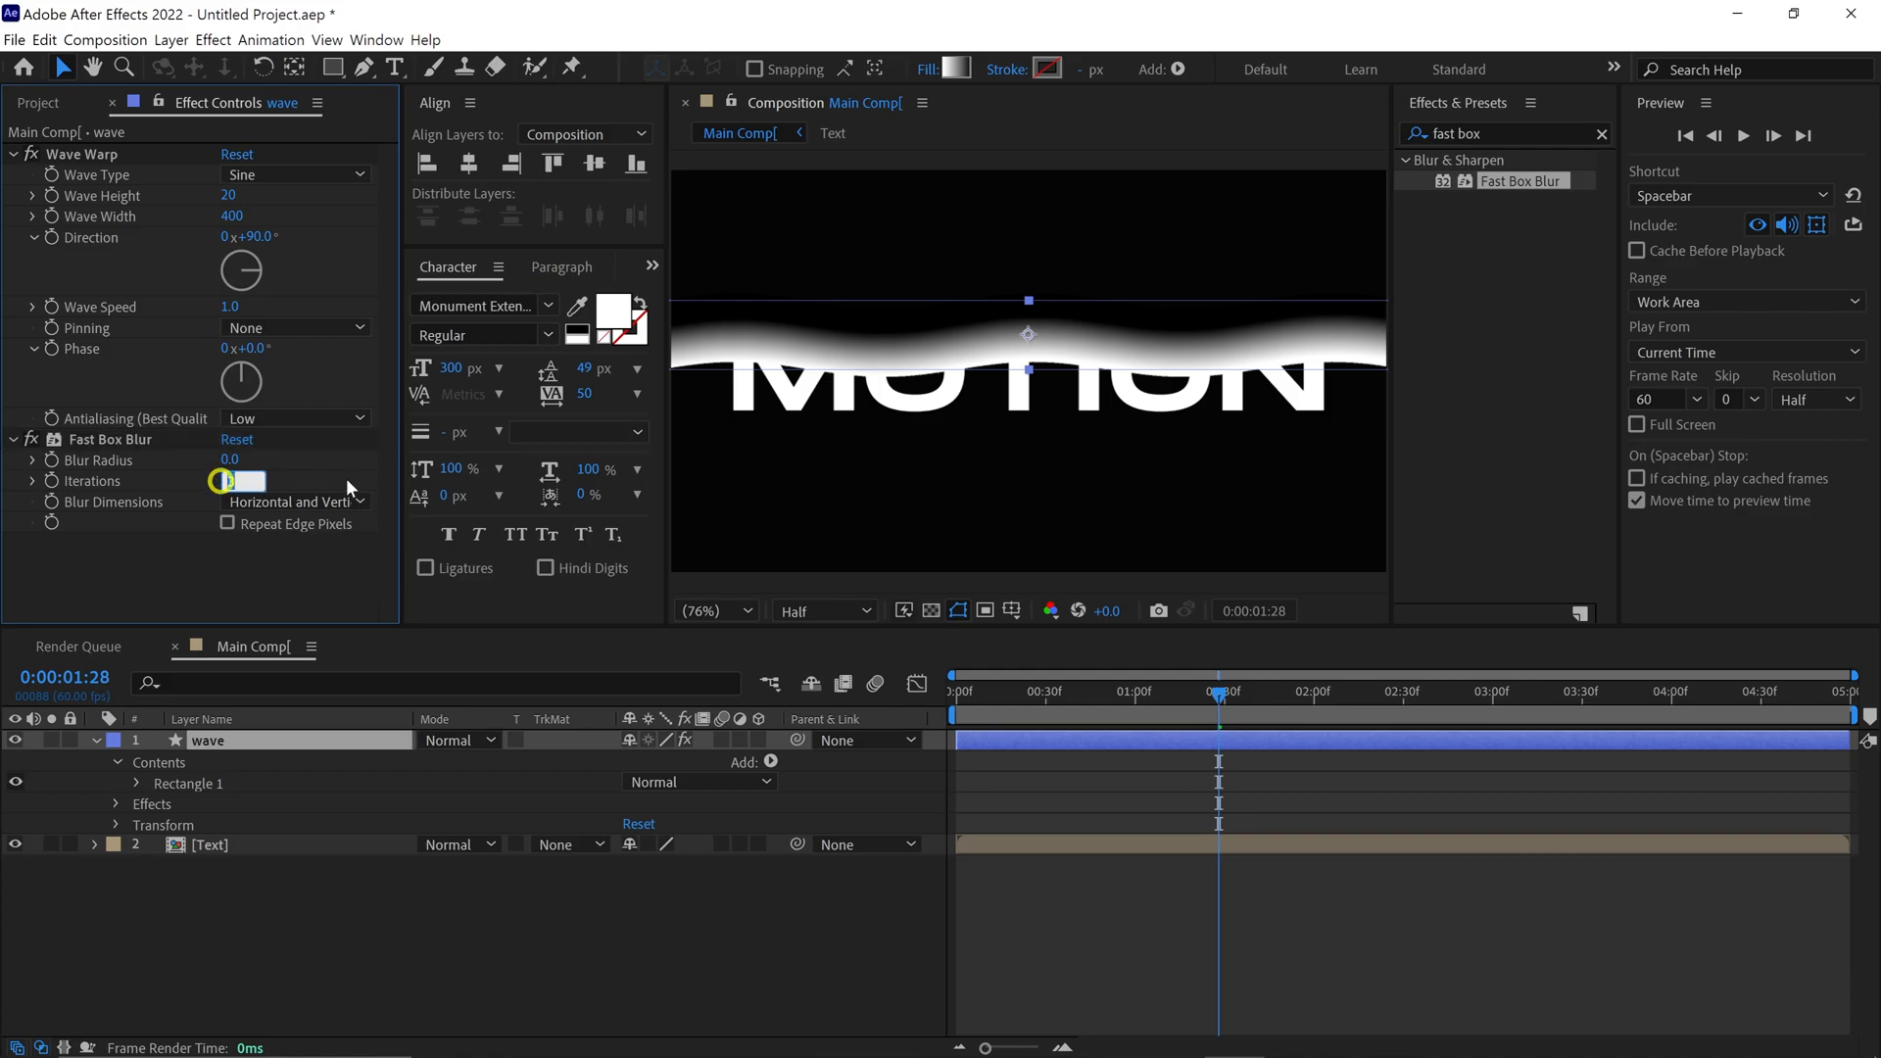
type("5")
key("Return")
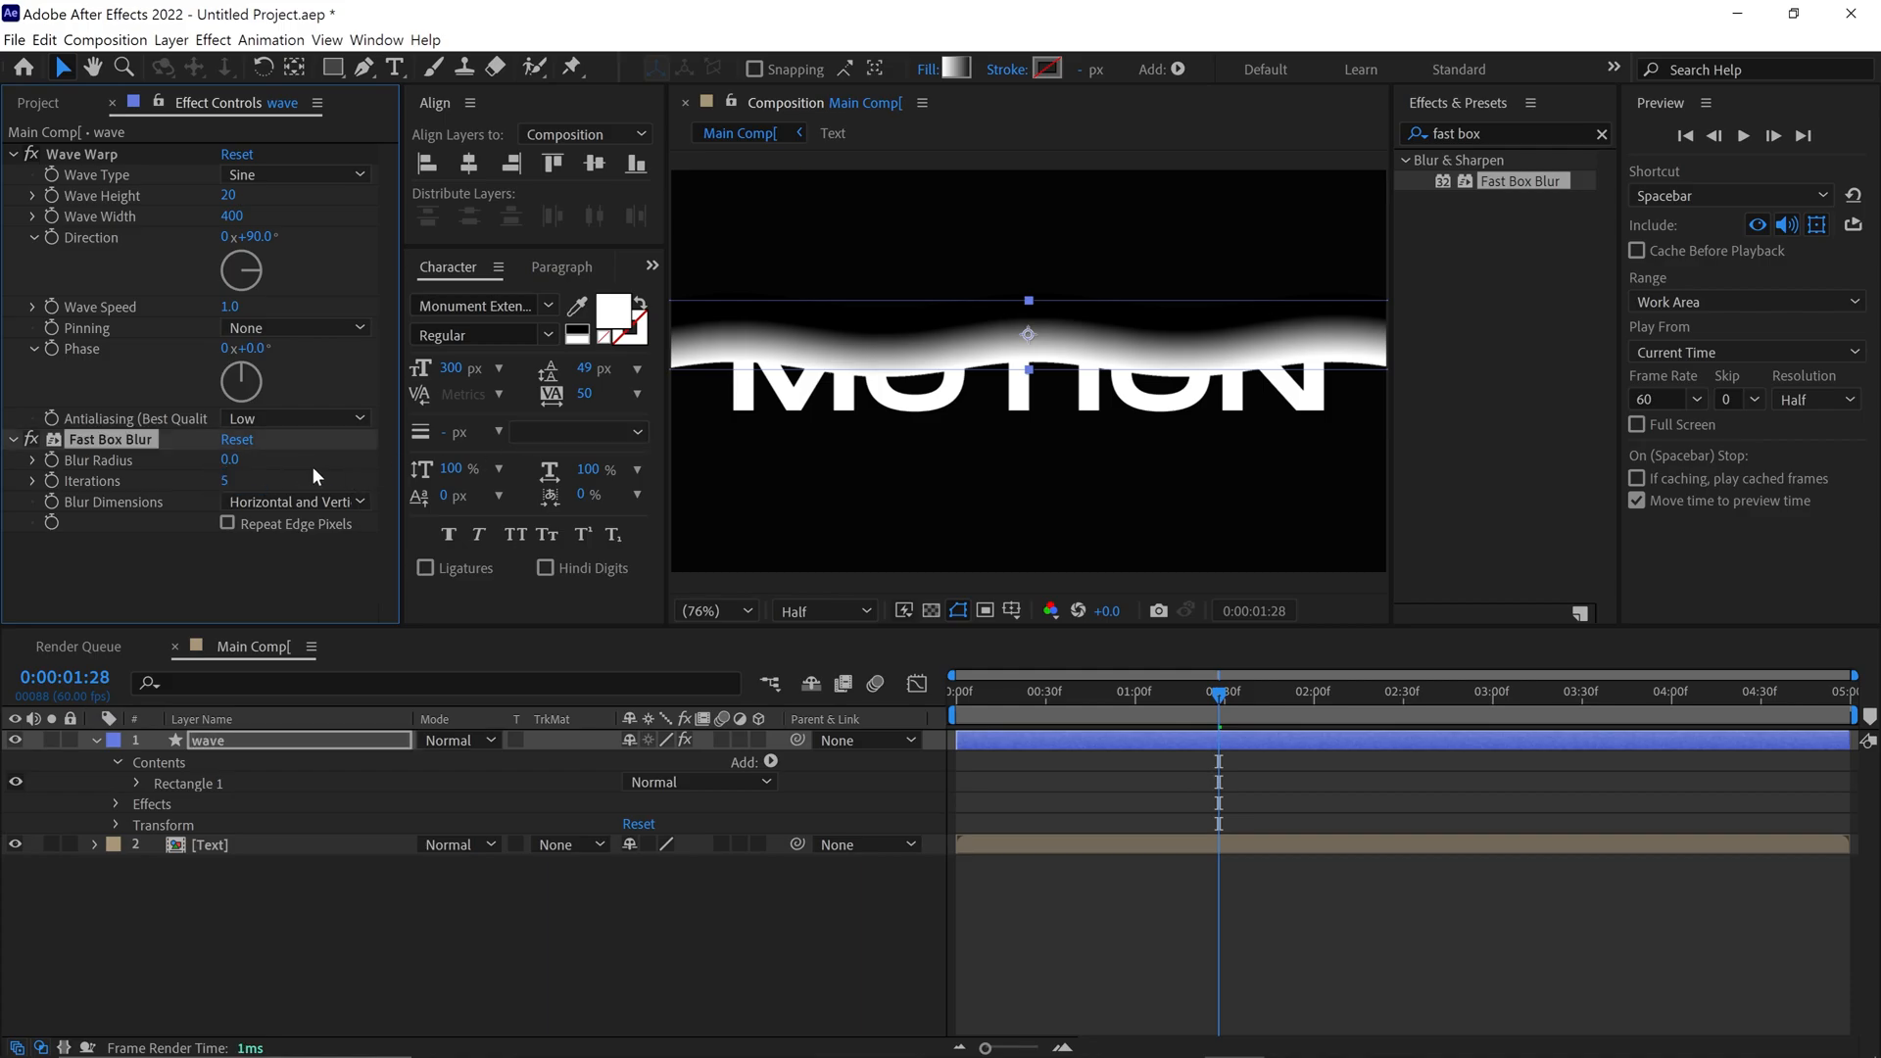
left_click(231, 463)
type("5")
key("Return")
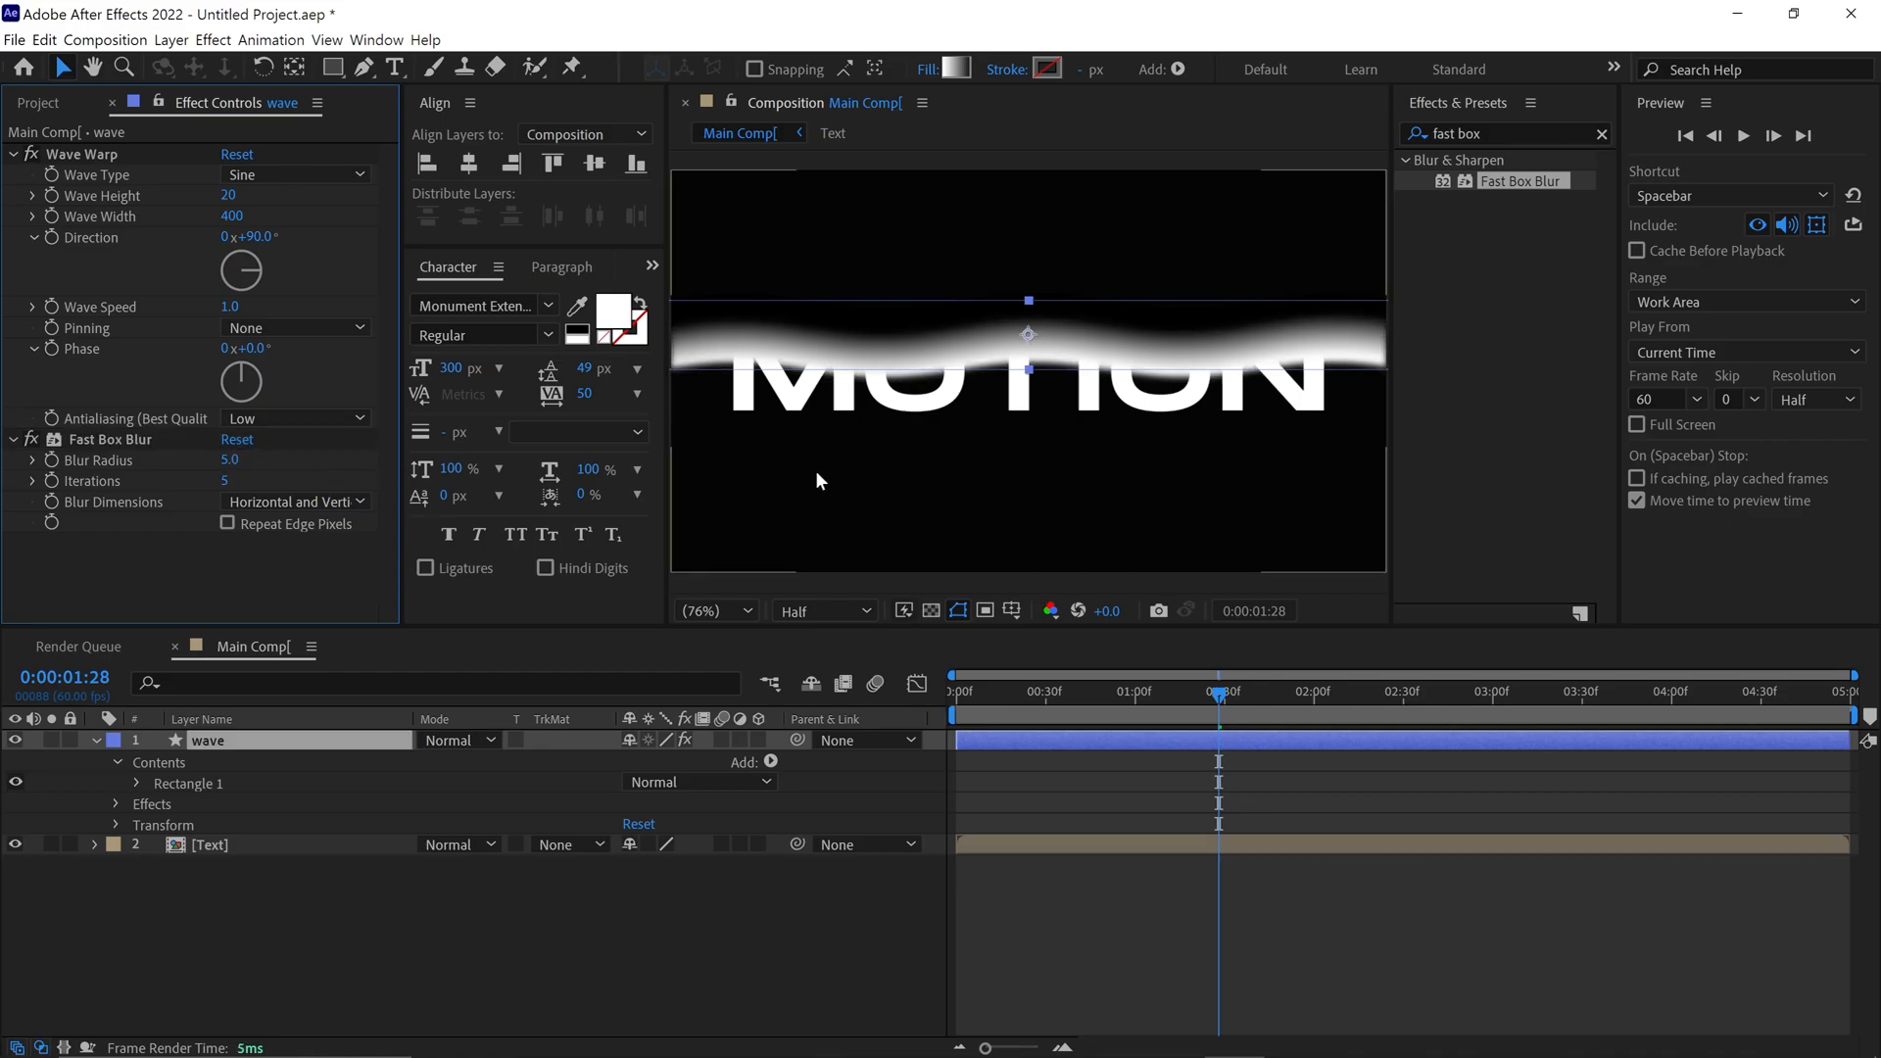
key("grave")
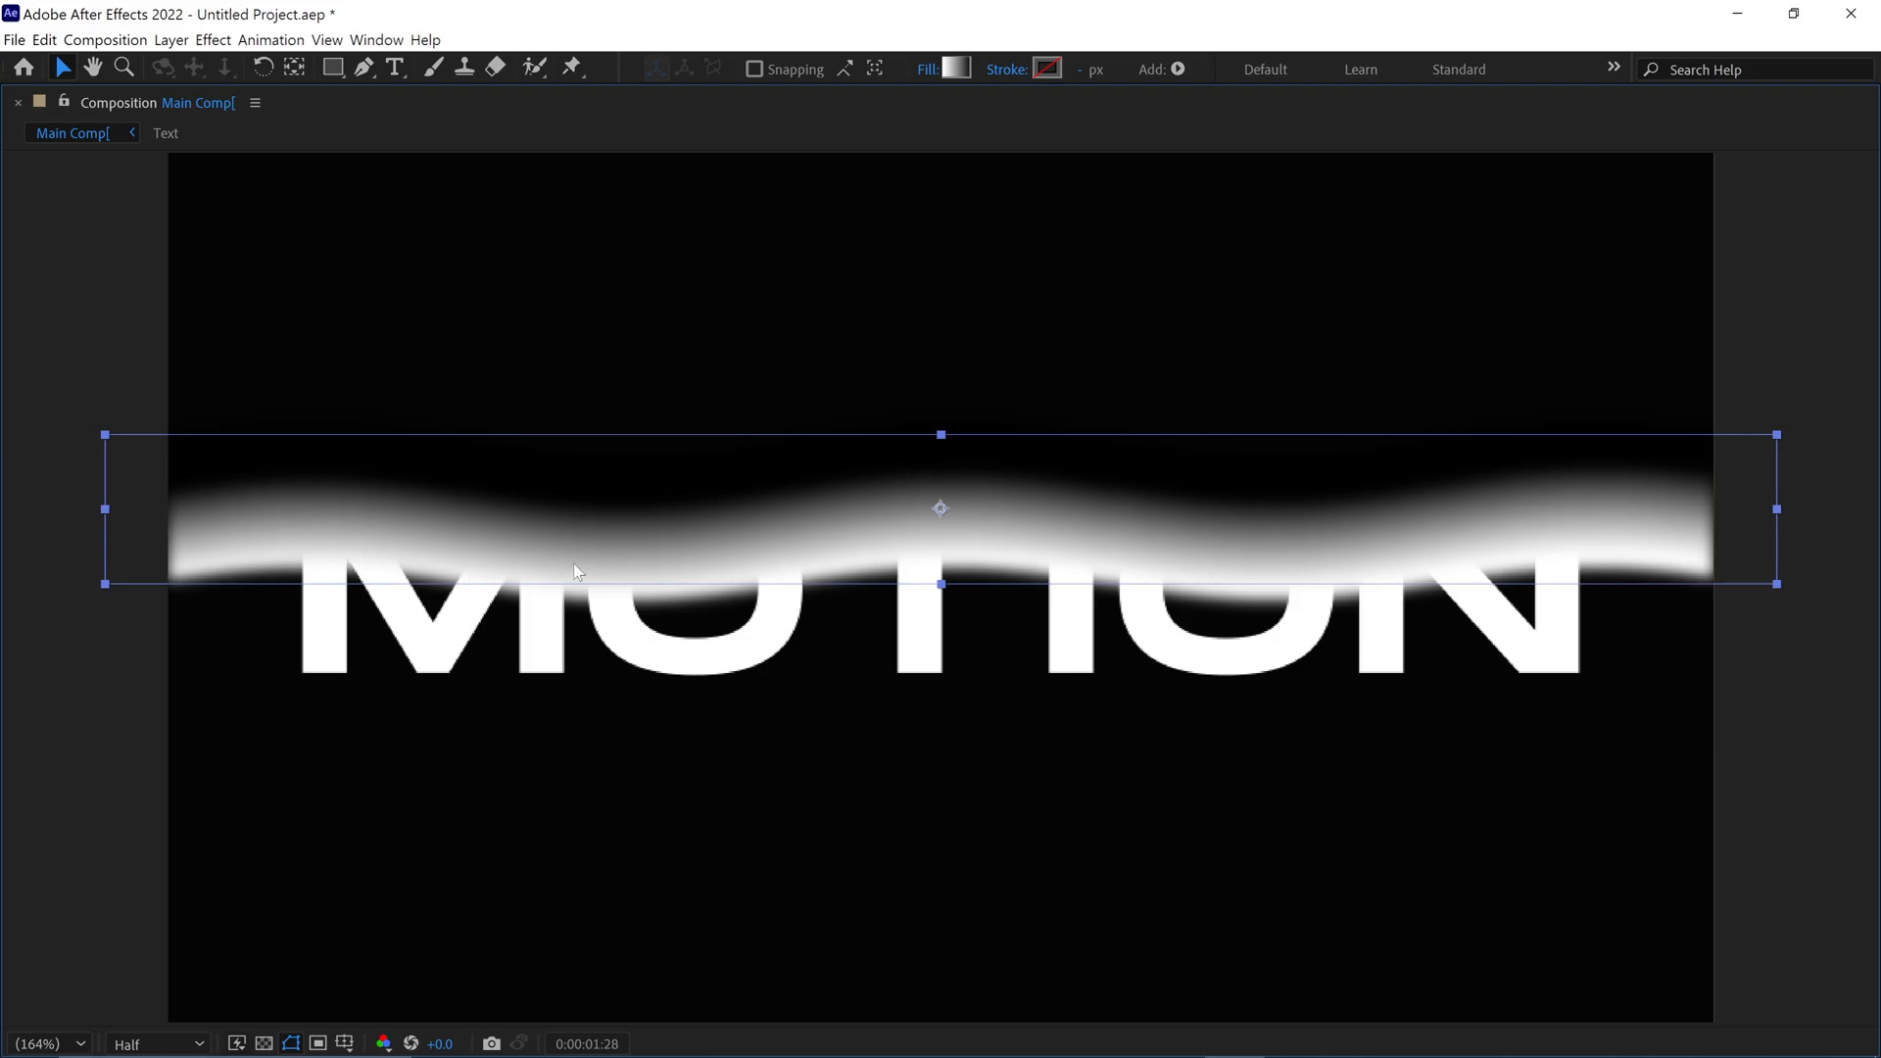
key("grave")
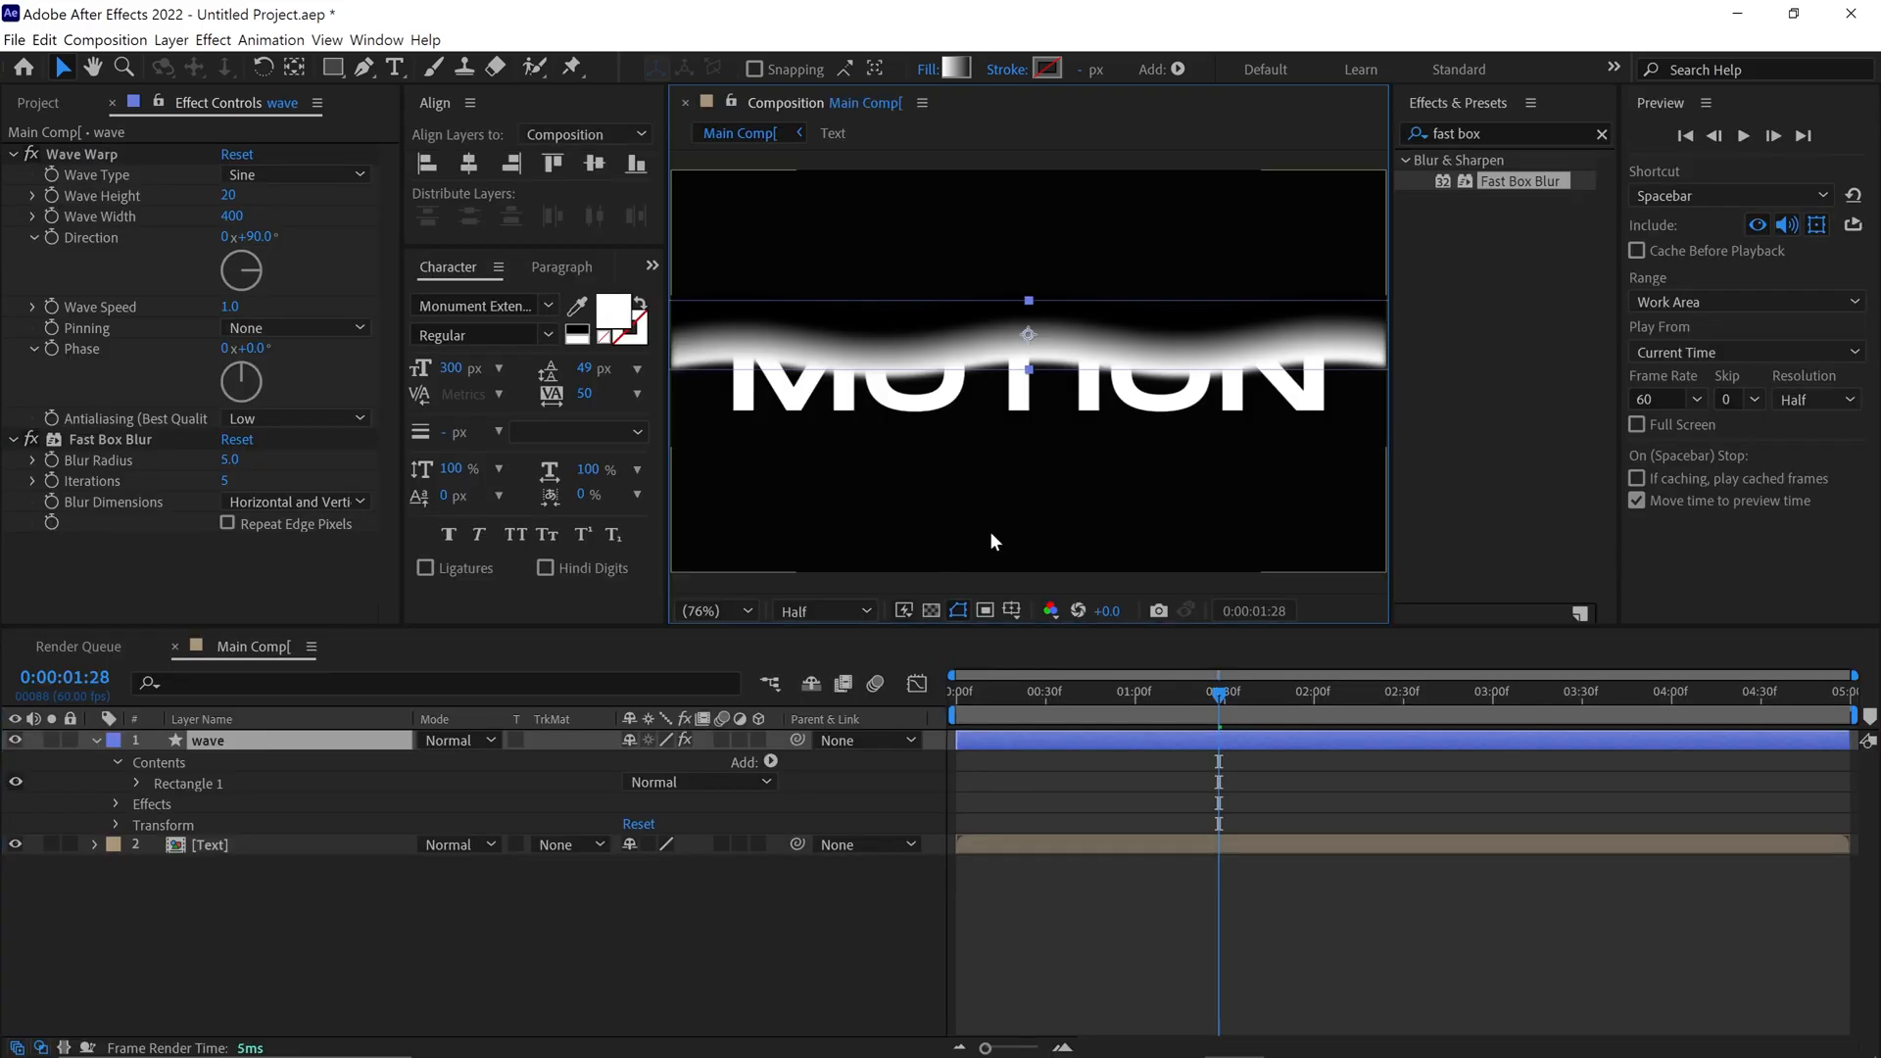
Search the effects for "turbulent", apply Turbulent Displace to the wave layer, and set its size to 300
left_click(1503, 134)
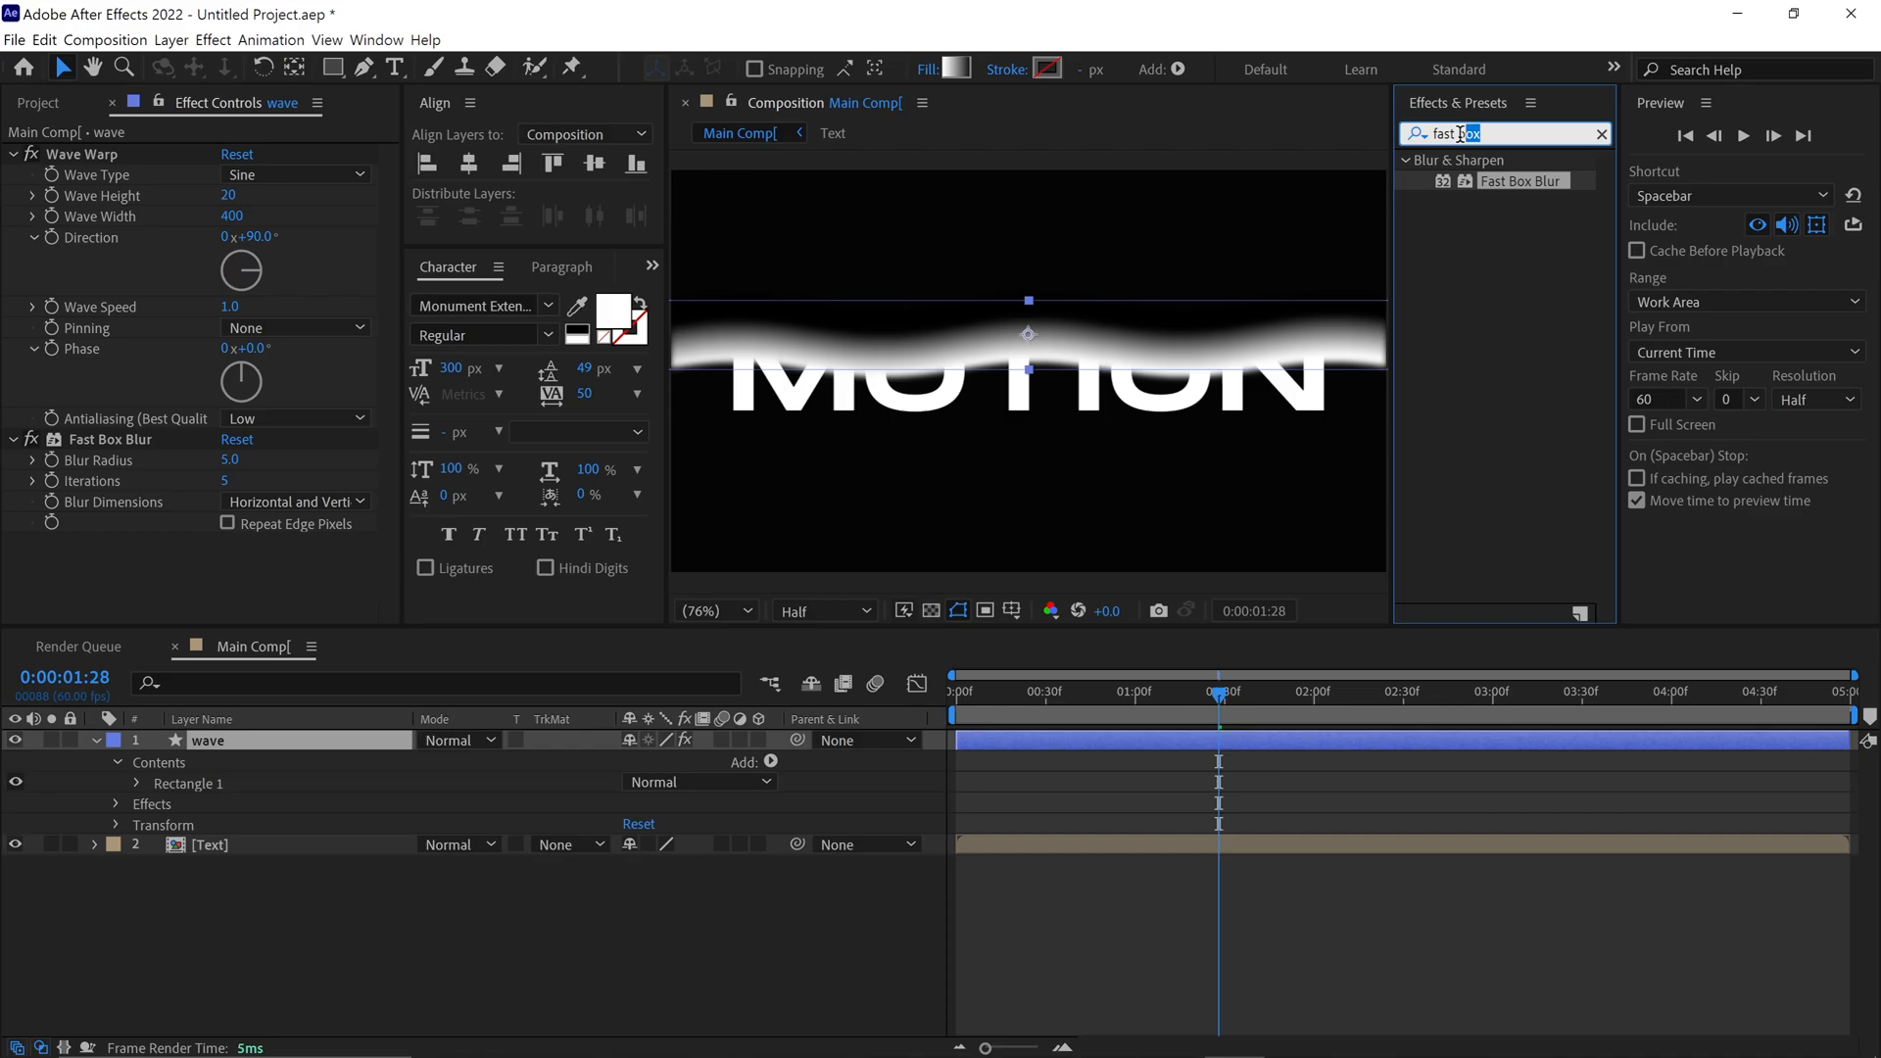
type("turbulent")
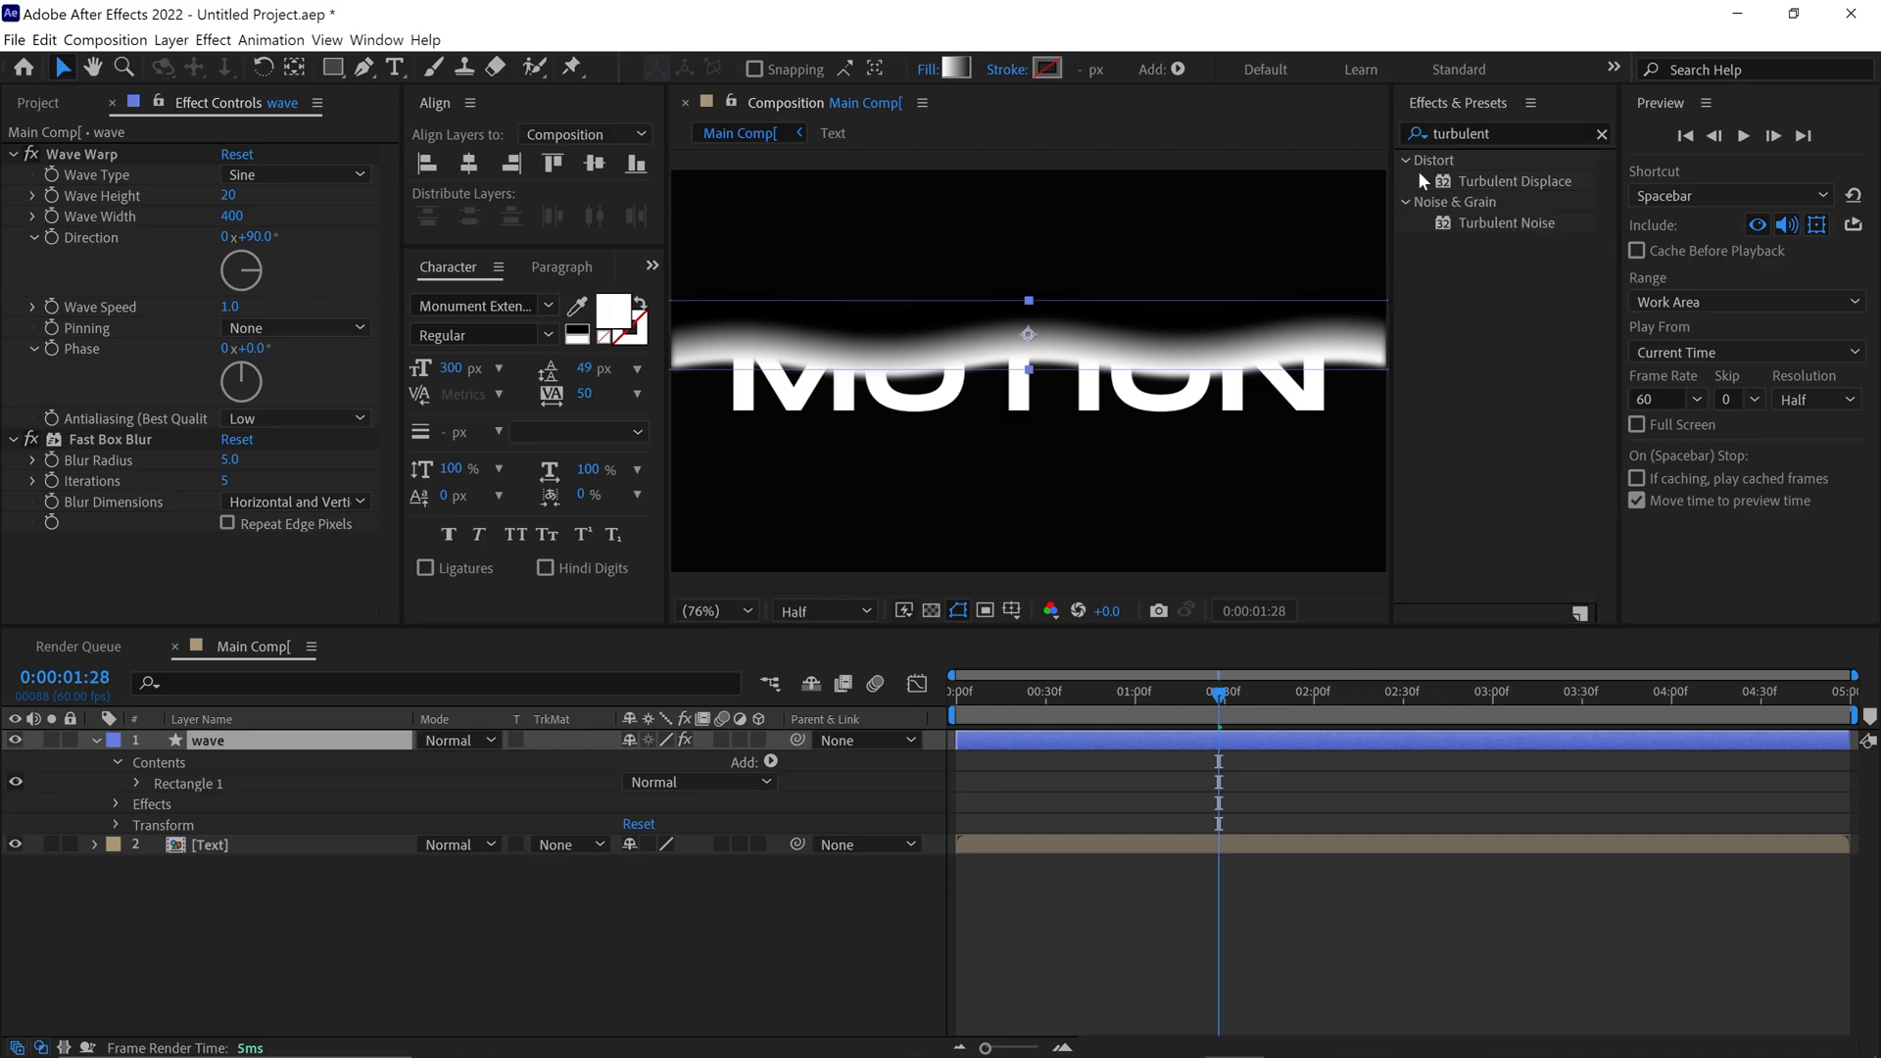
left_click_drag(1572, 178, 1044, 342)
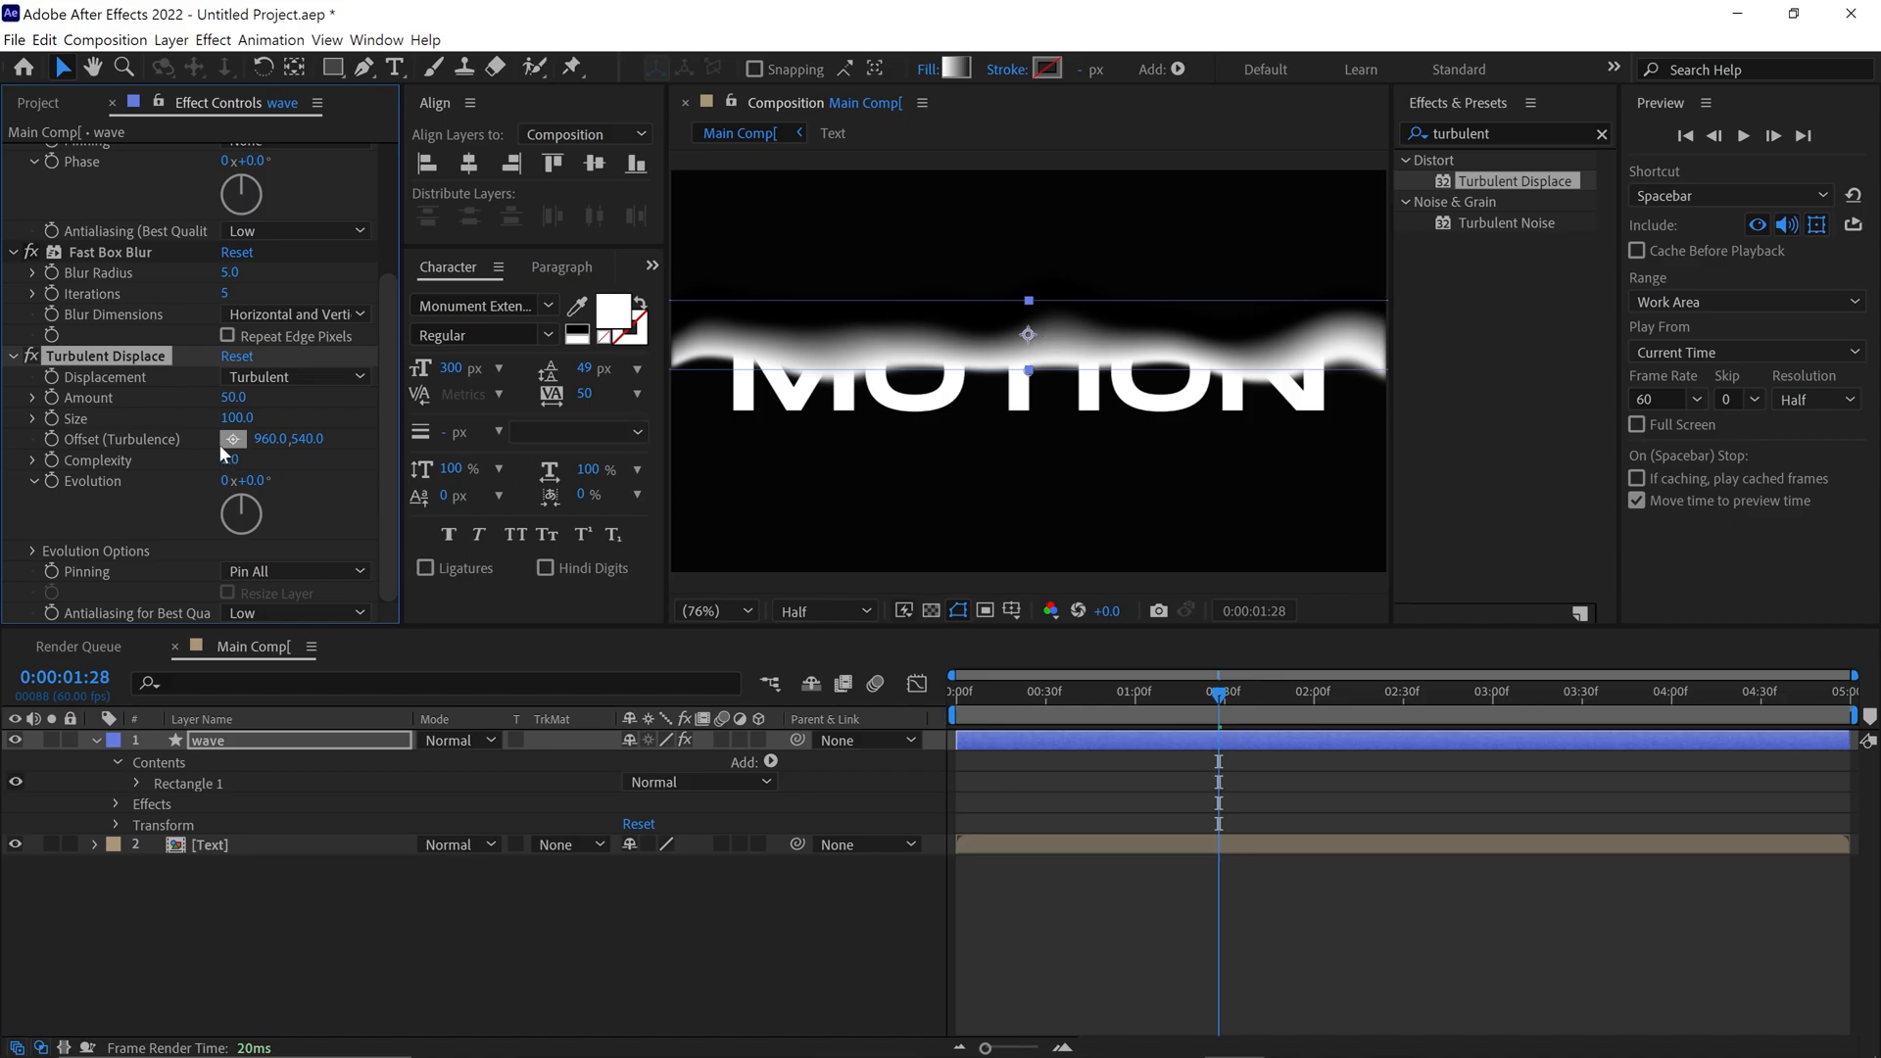
left_click(238, 419)
type("300")
key("Return")
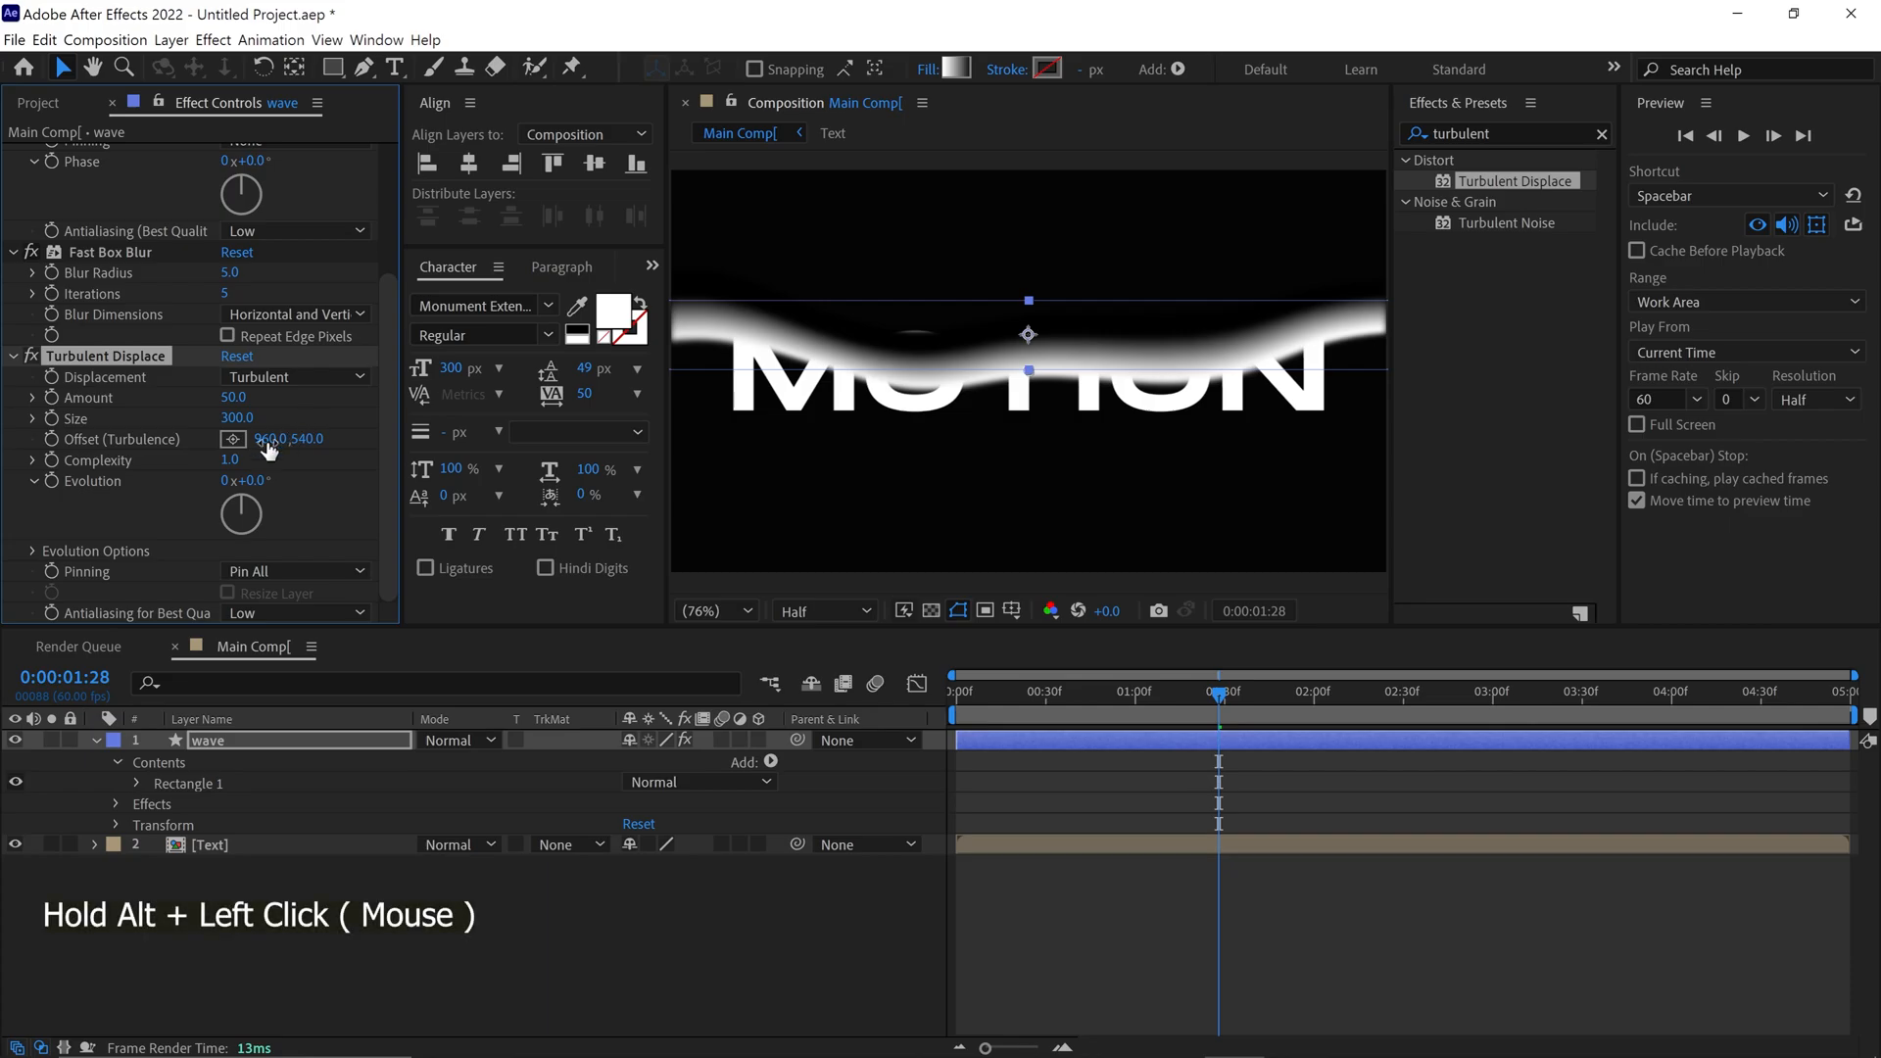
Add the expression time*30 to the Turbulent Displace evolution on the wave layer
left_click(52, 480, "alt")
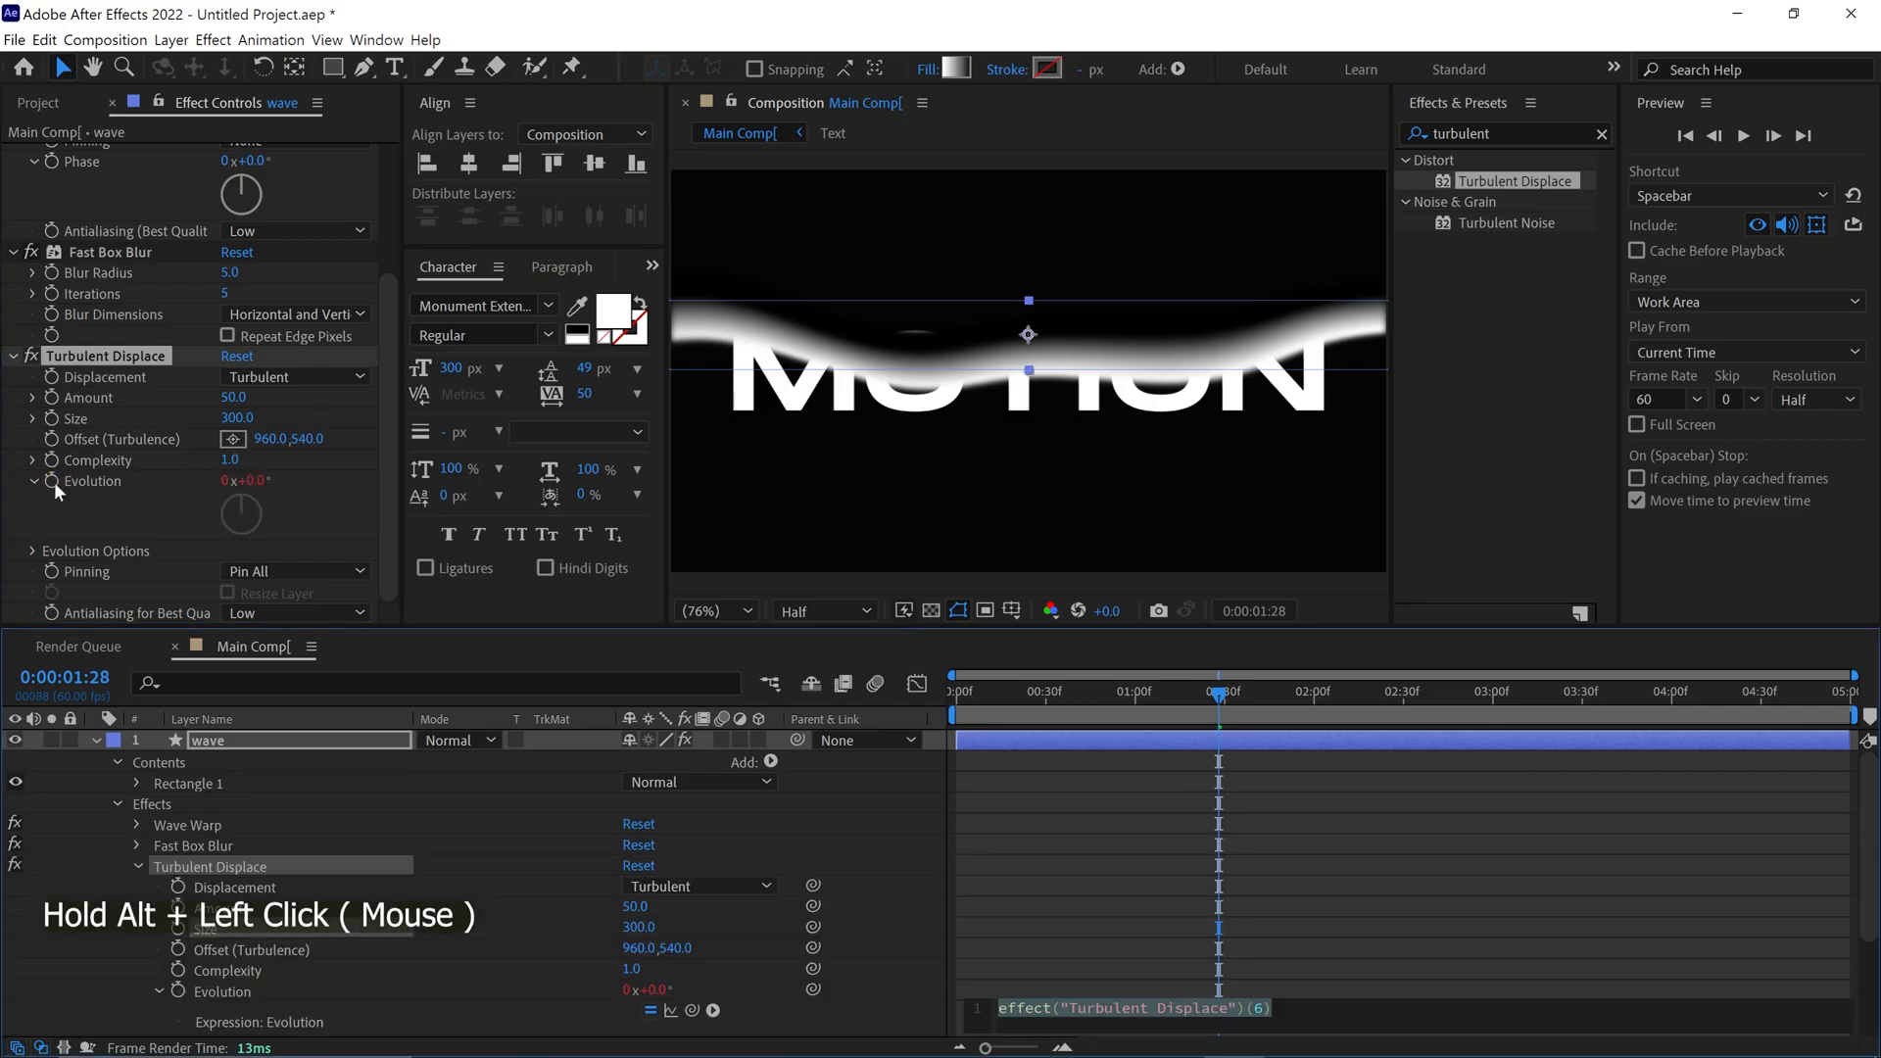
type("time*30")
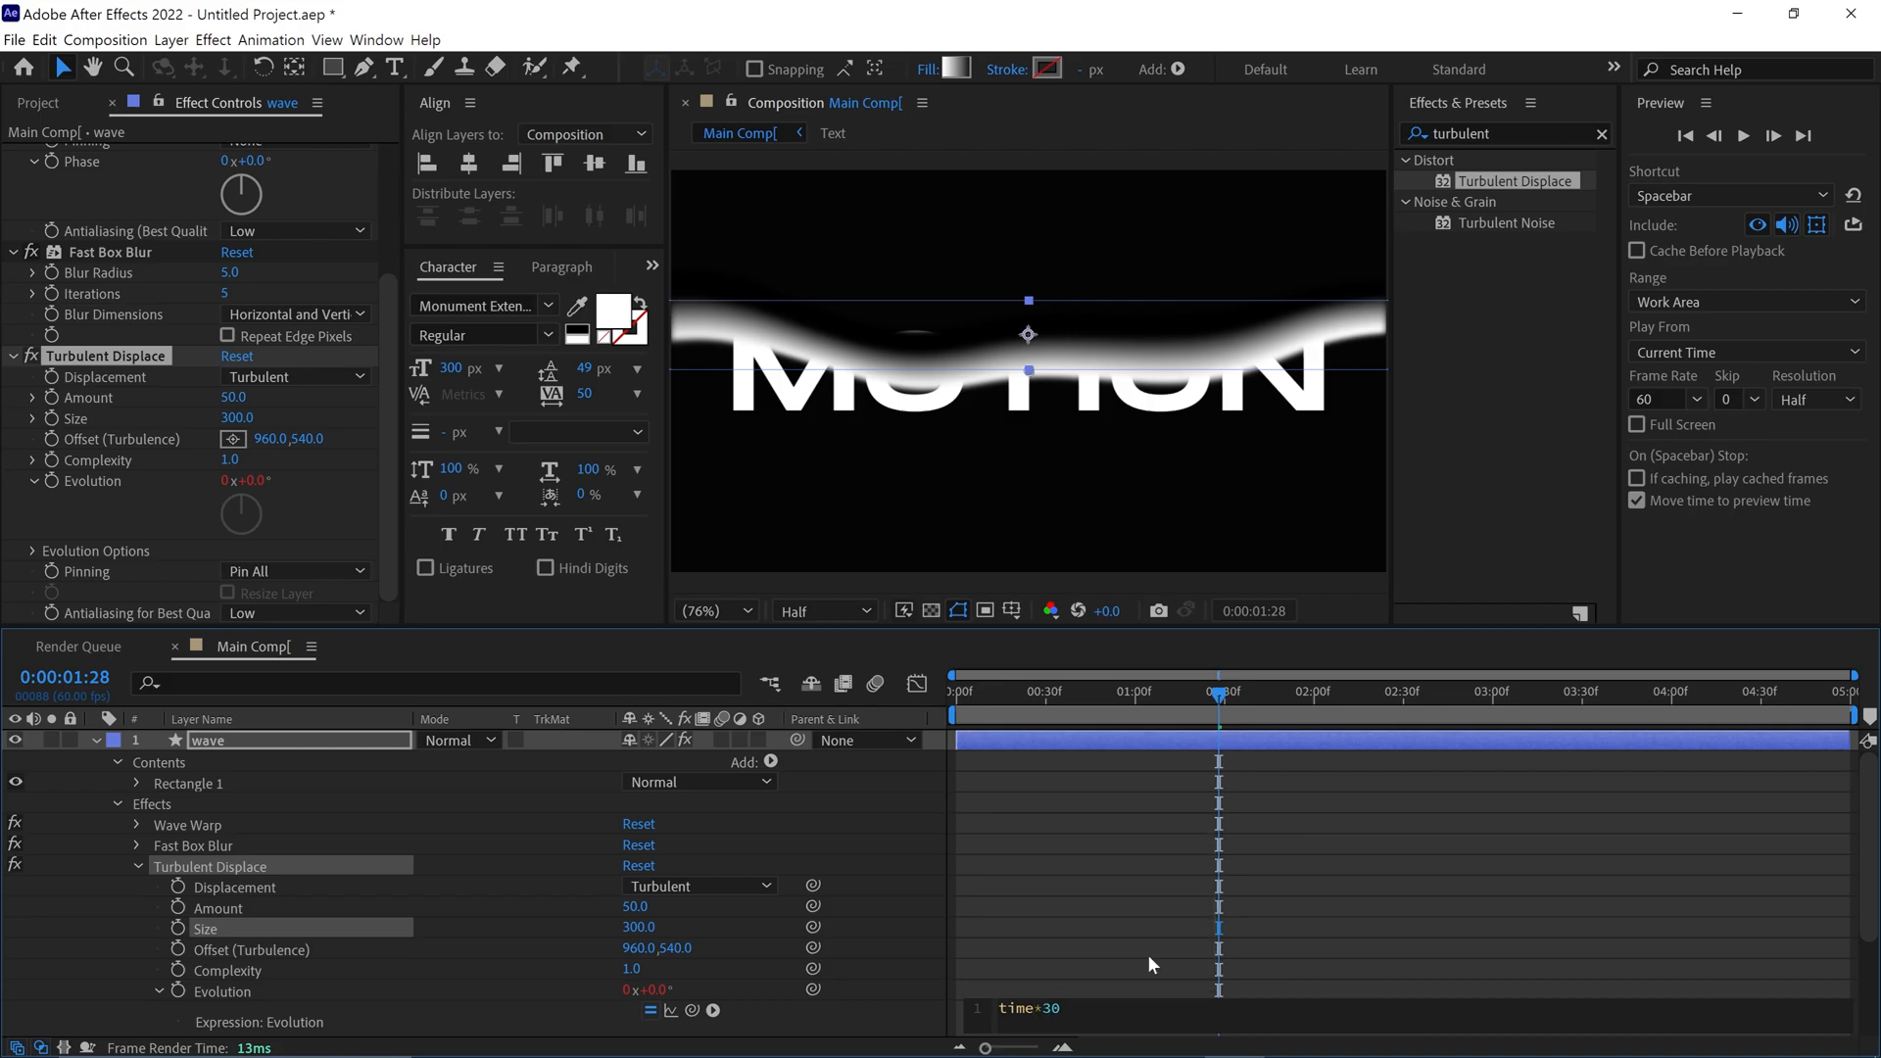
left_click(1047, 965)
left_click_drag(1083, 625, 1080, 575)
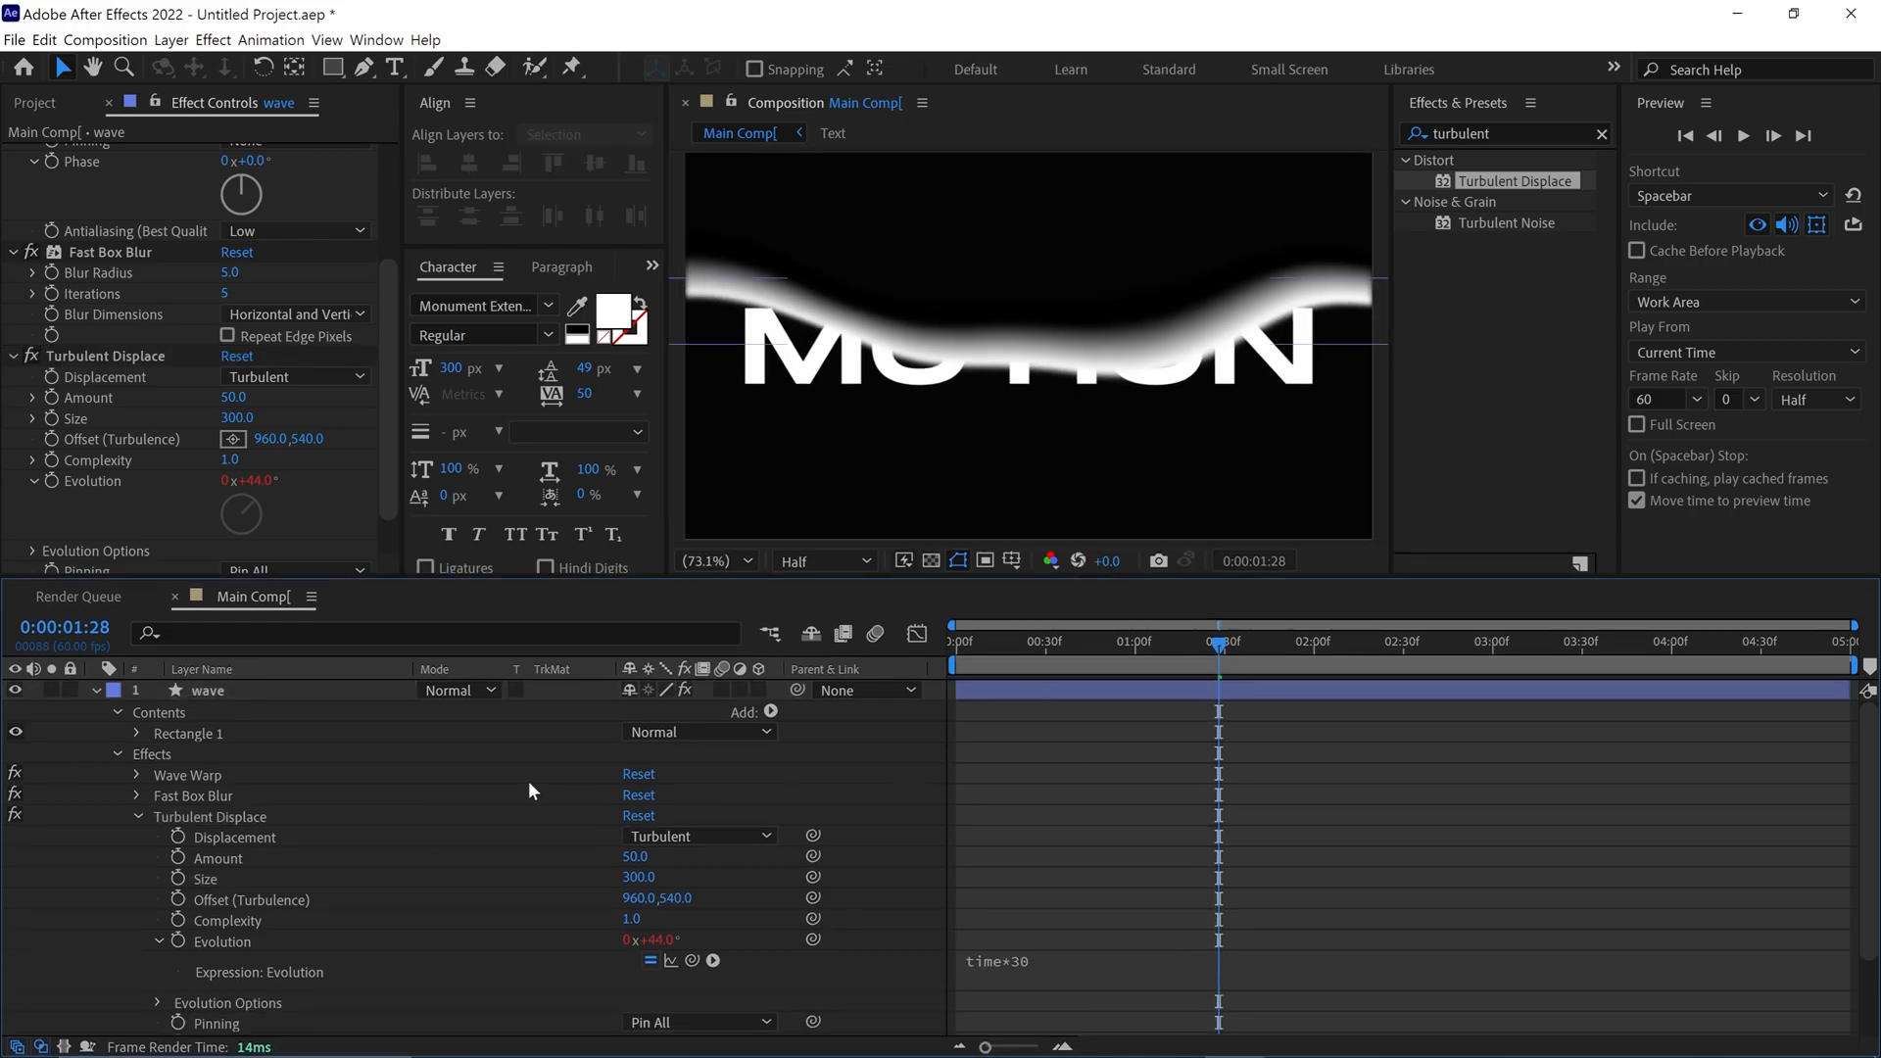
Add a Repeater to the wave layer's contents and set it to 5 copies
left_click(770, 711)
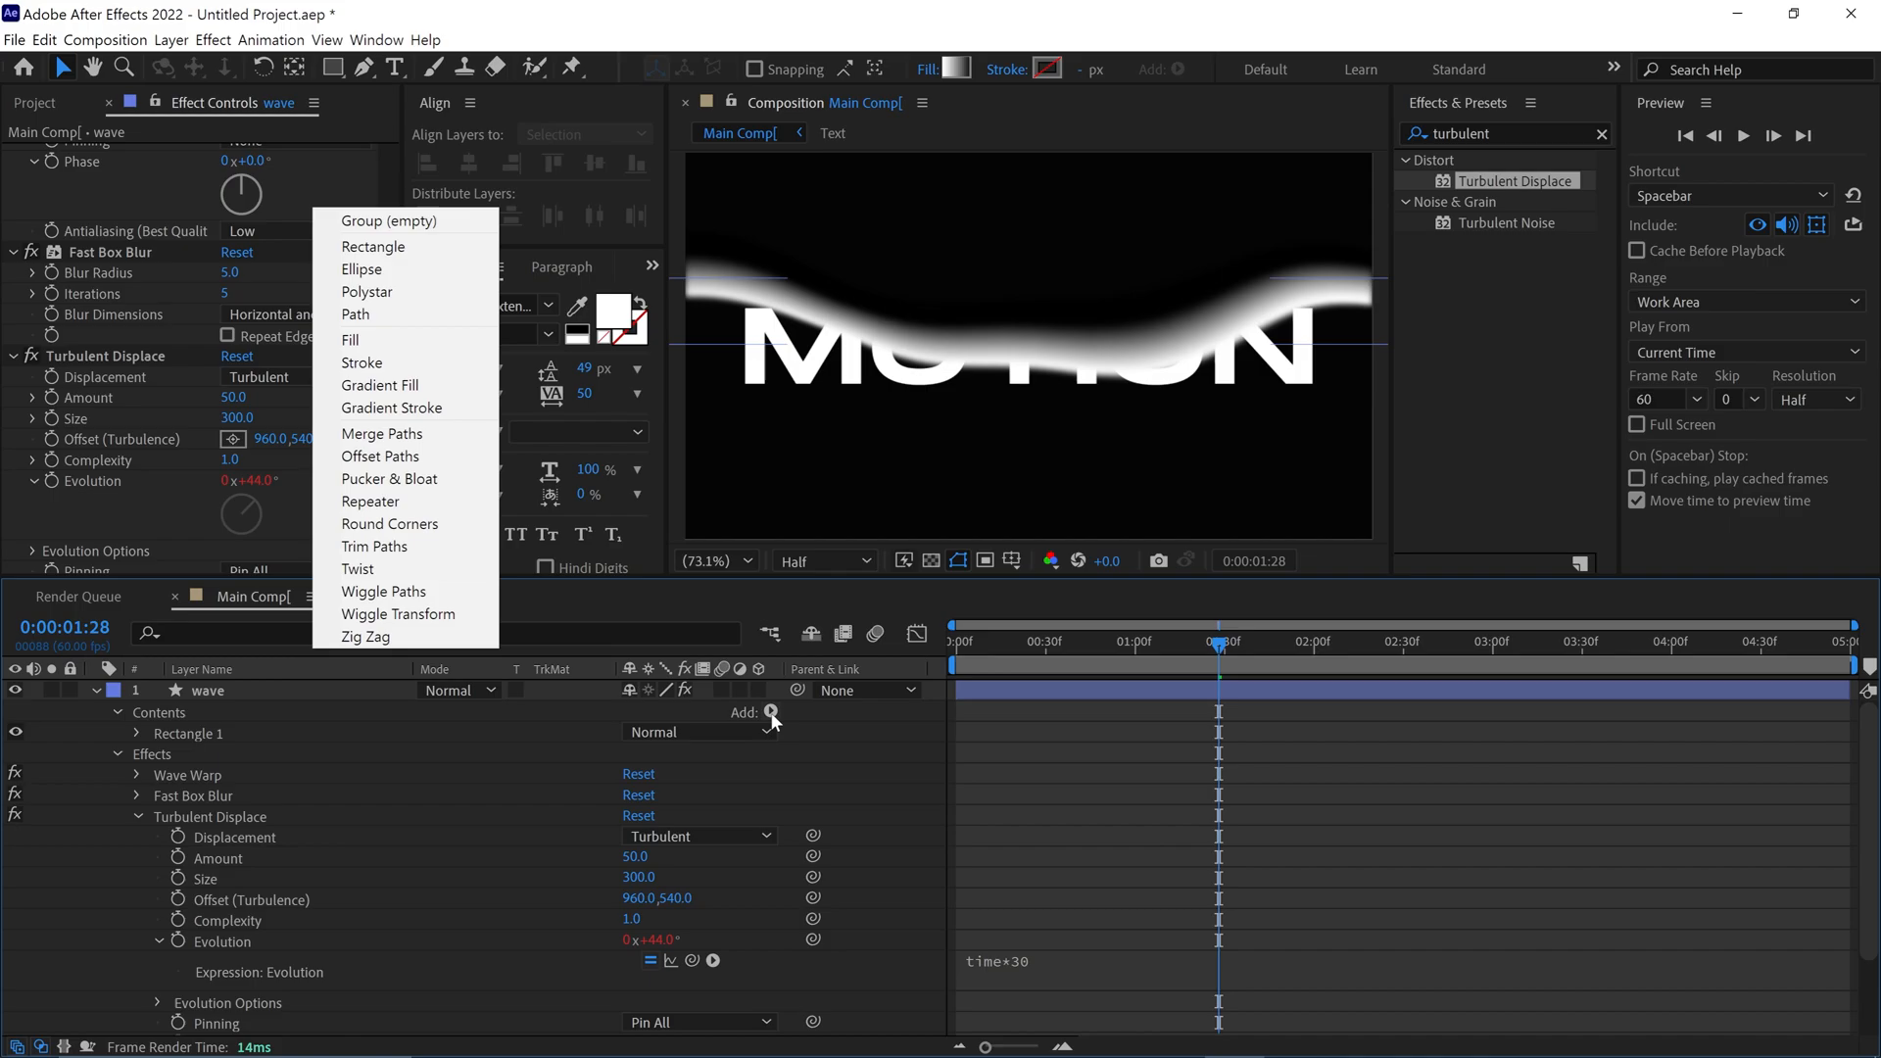
left_click(388, 501)
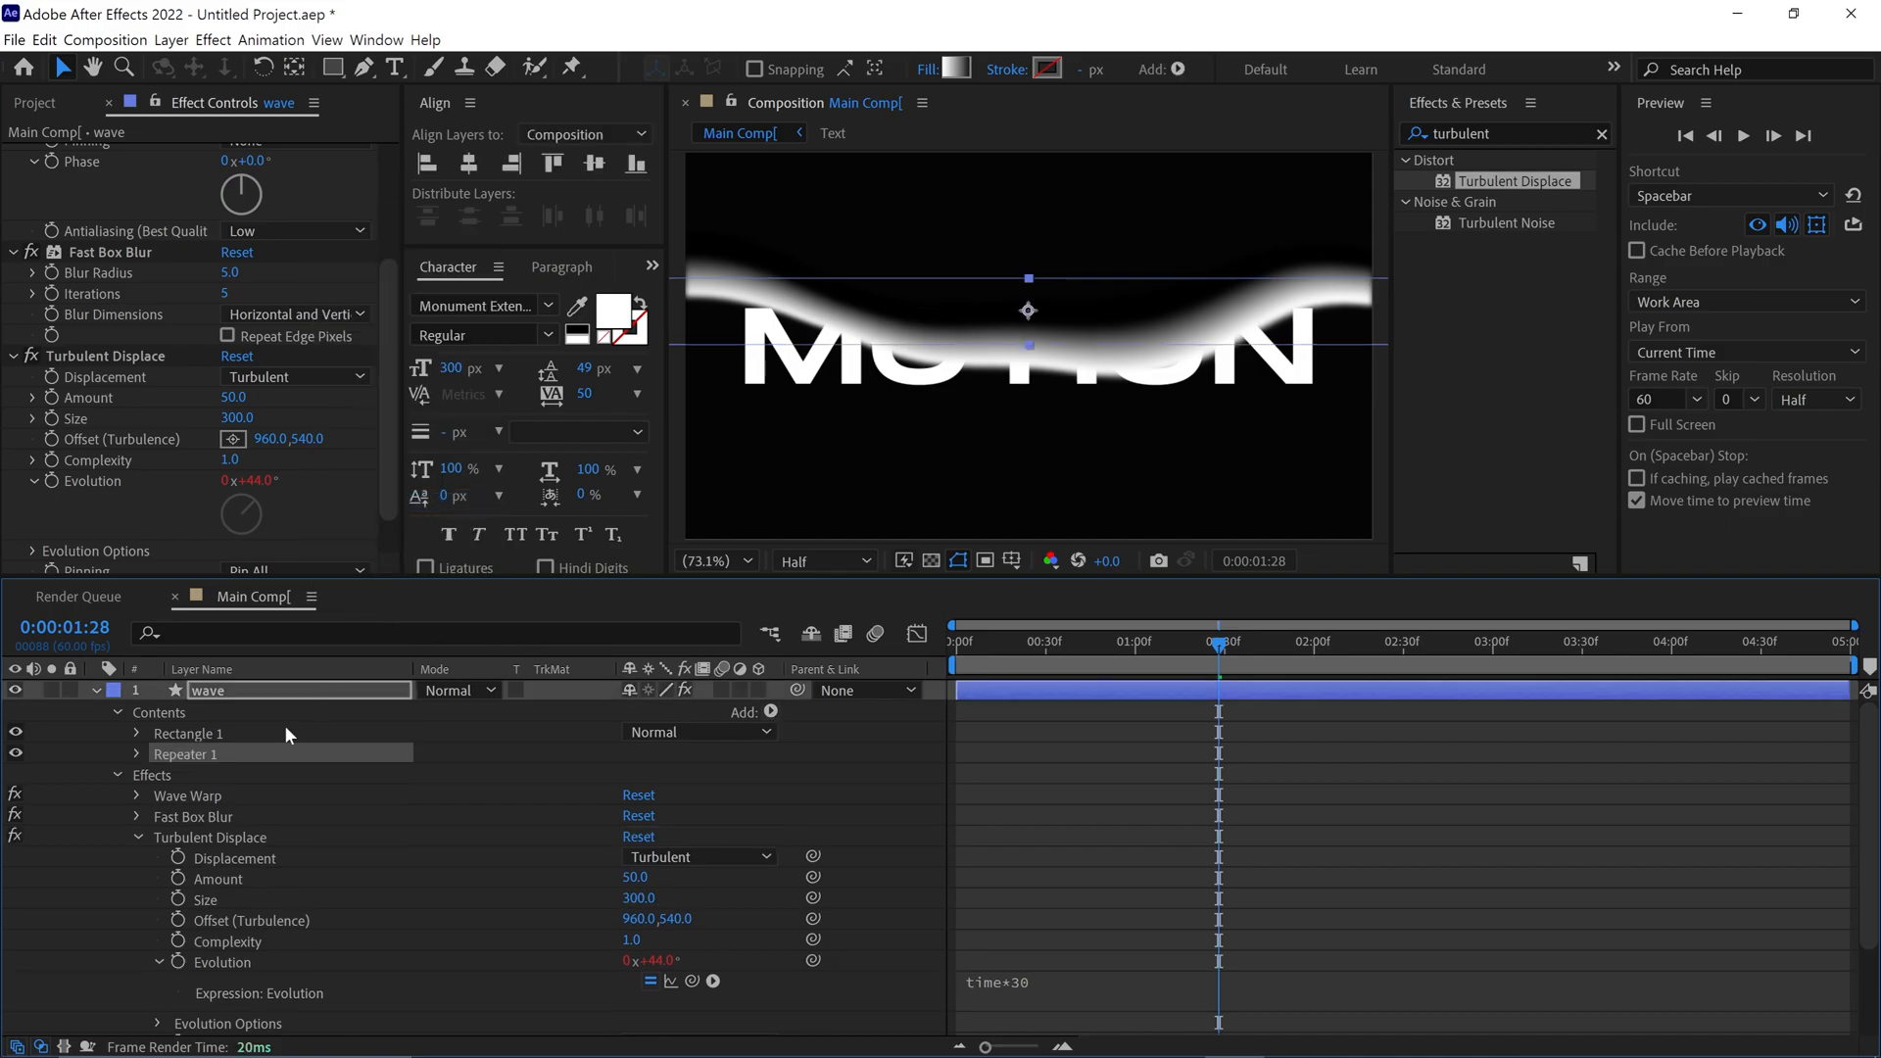
left_click(135, 752)
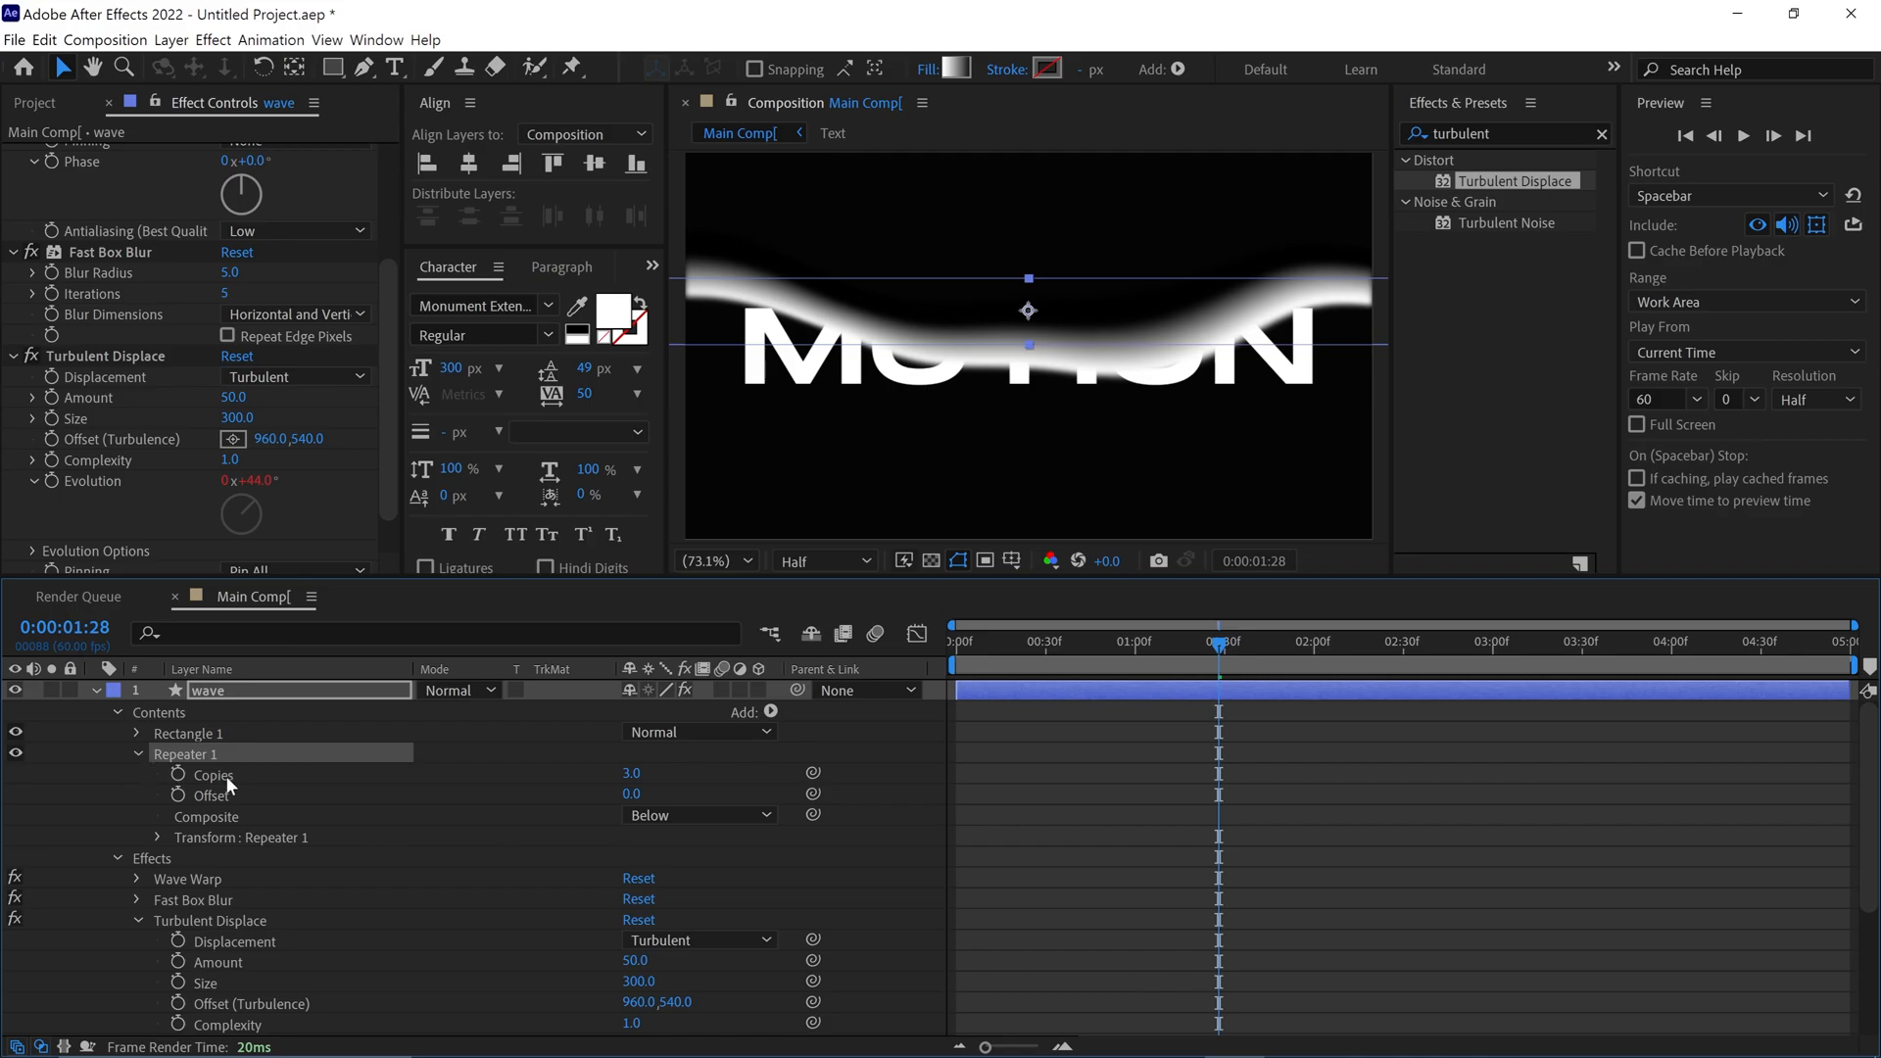
left_click(226, 775)
left_click(631, 773)
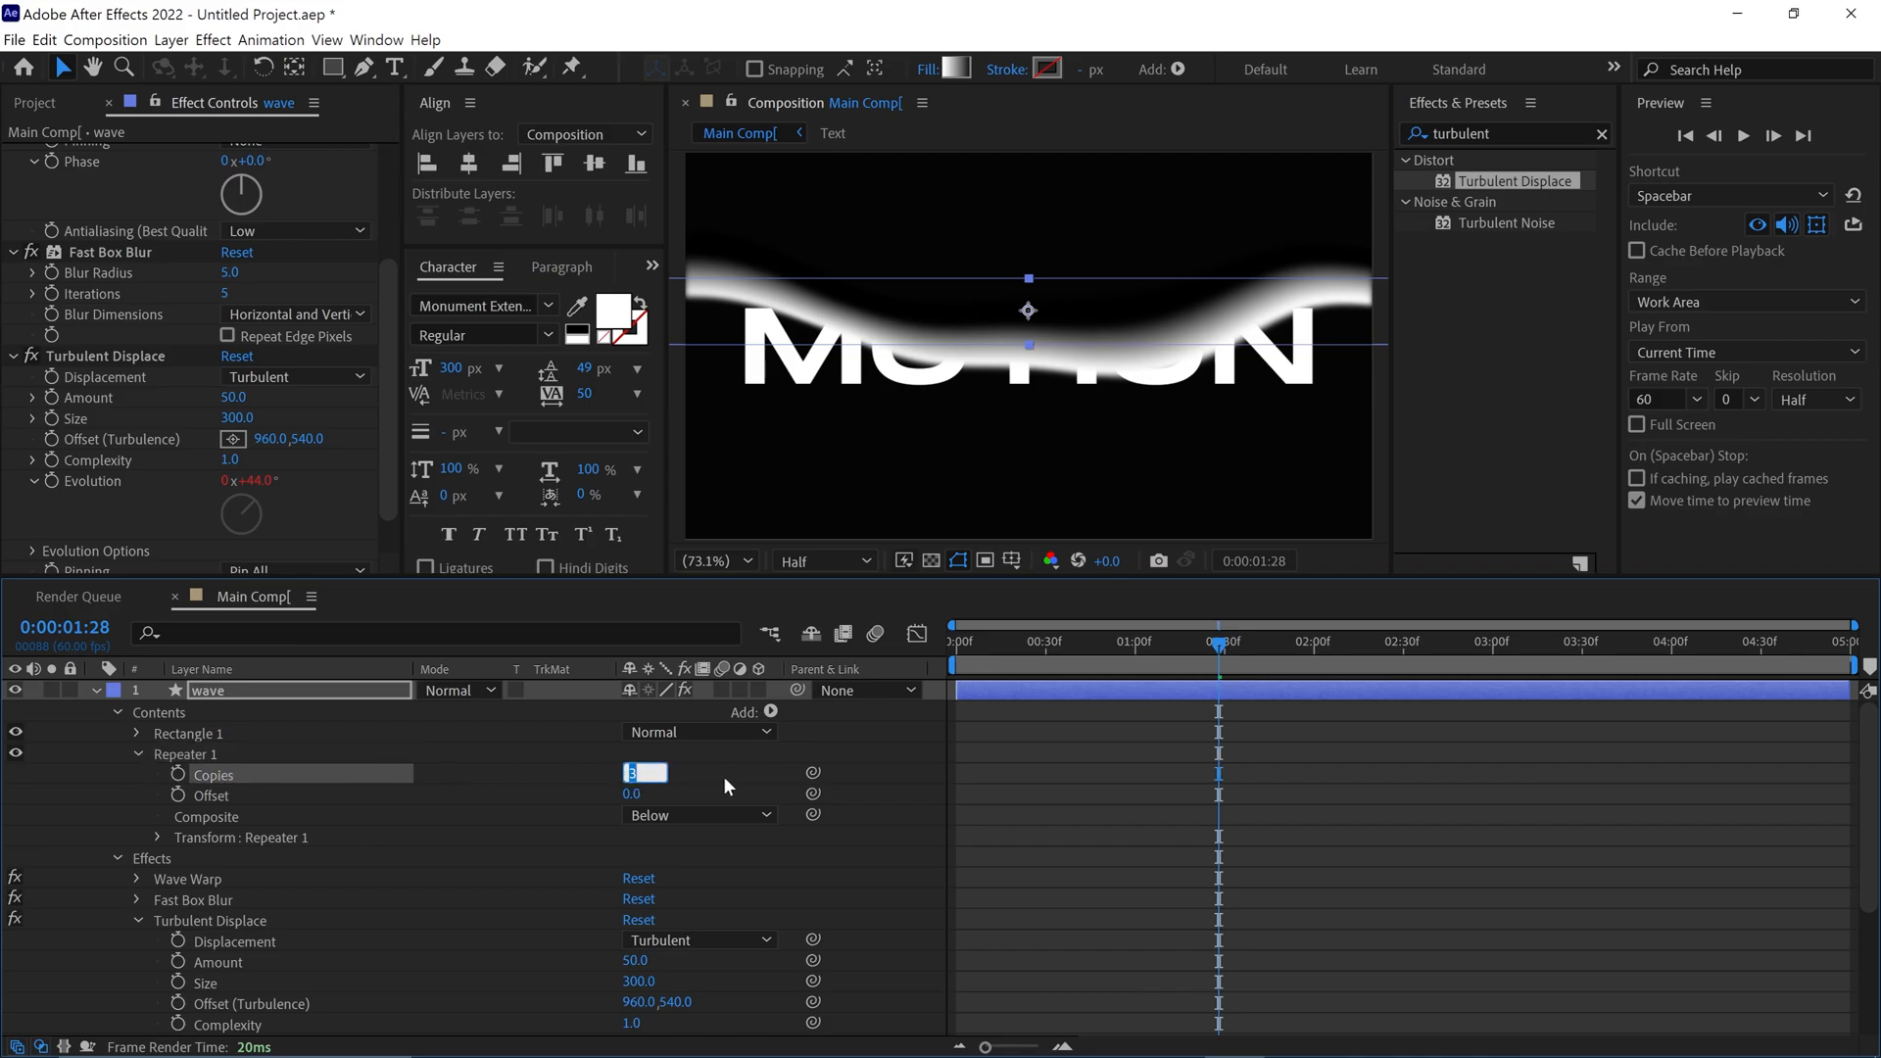
type("5")
key("Return")
Set the Repeater's transform position to 0, -700
left_click(181, 836)
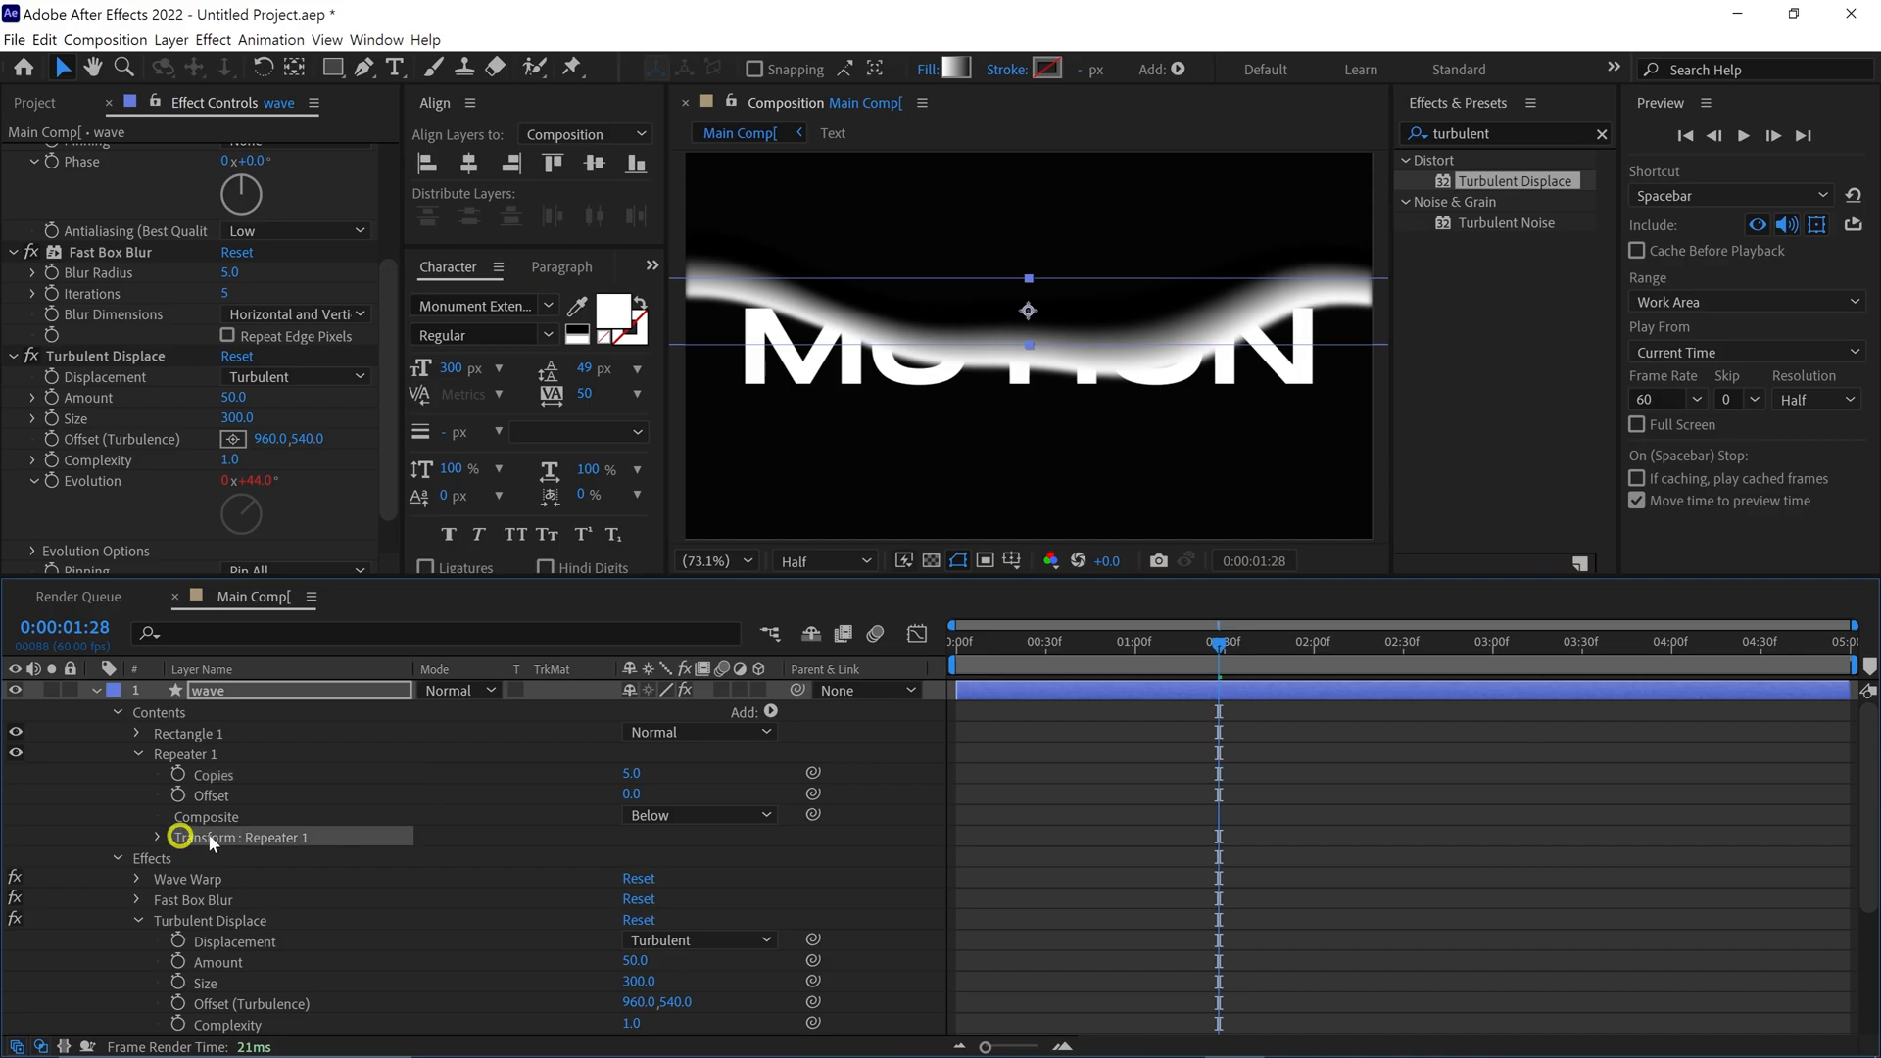
left_click(158, 836)
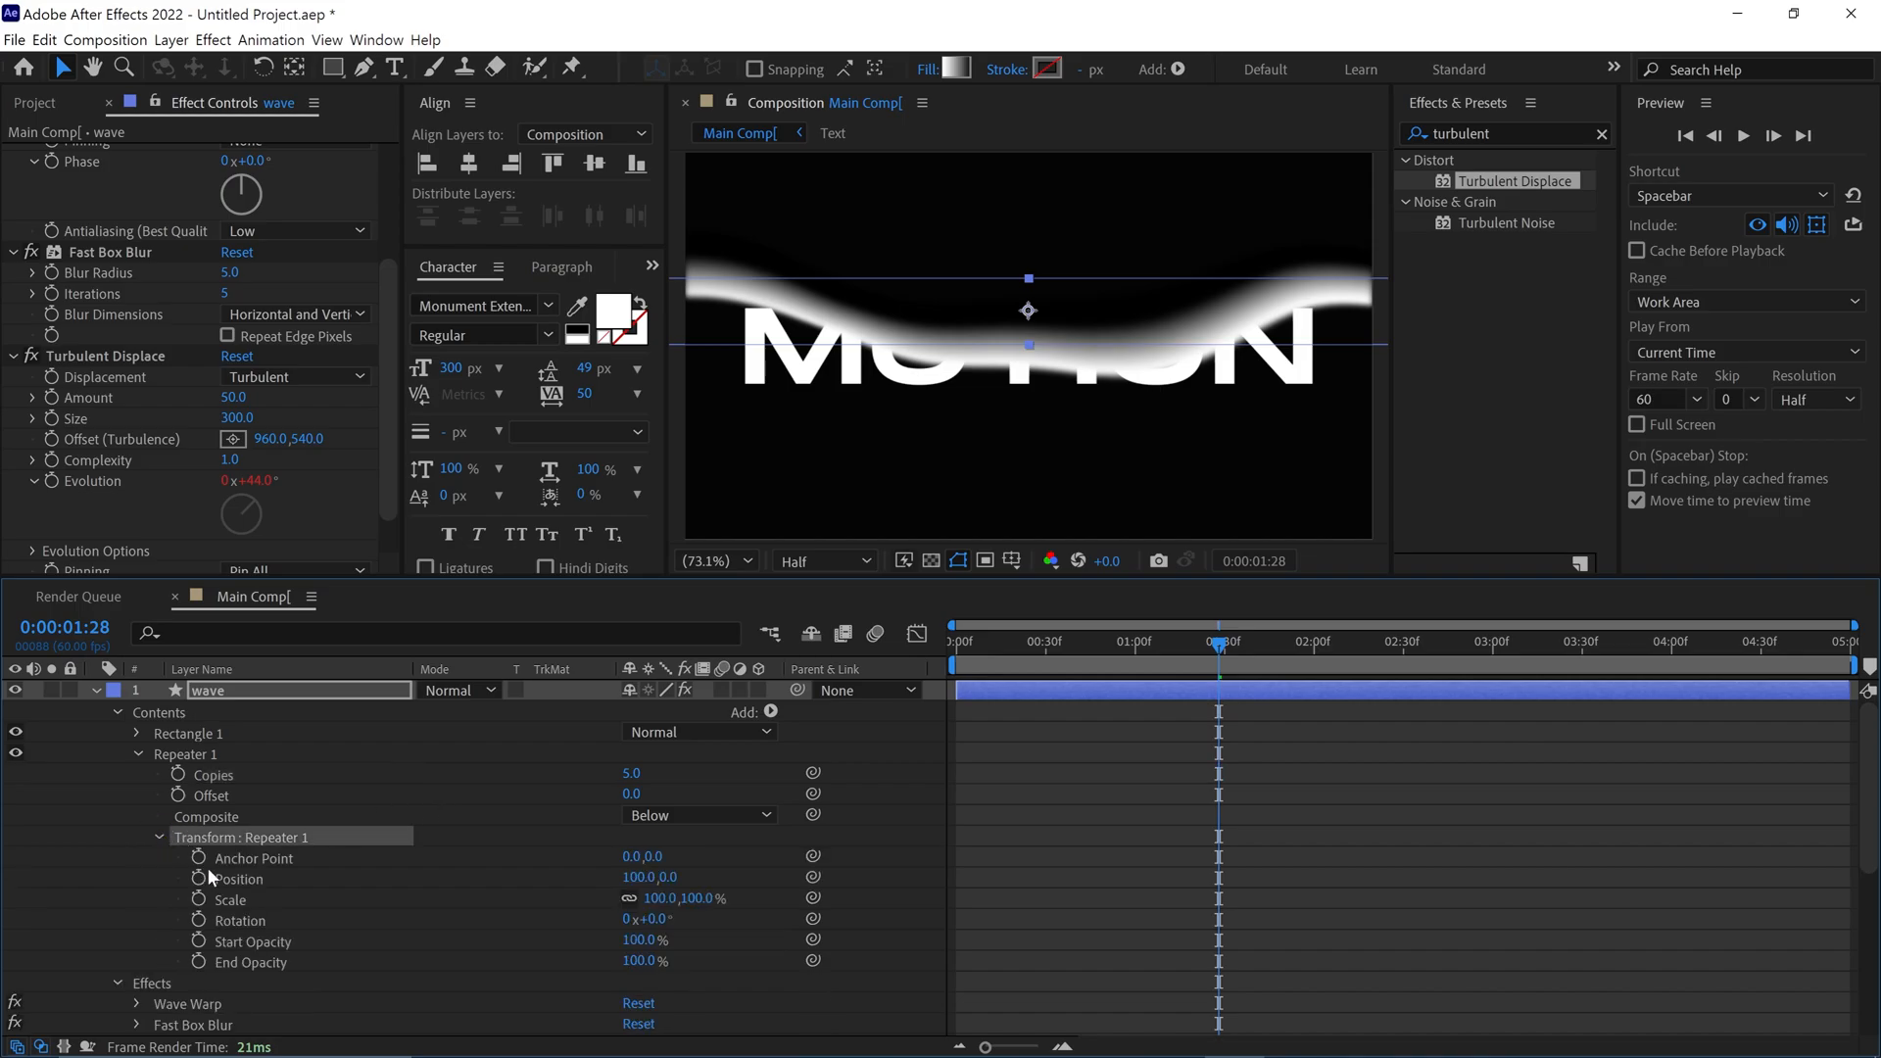
left_click(251, 879)
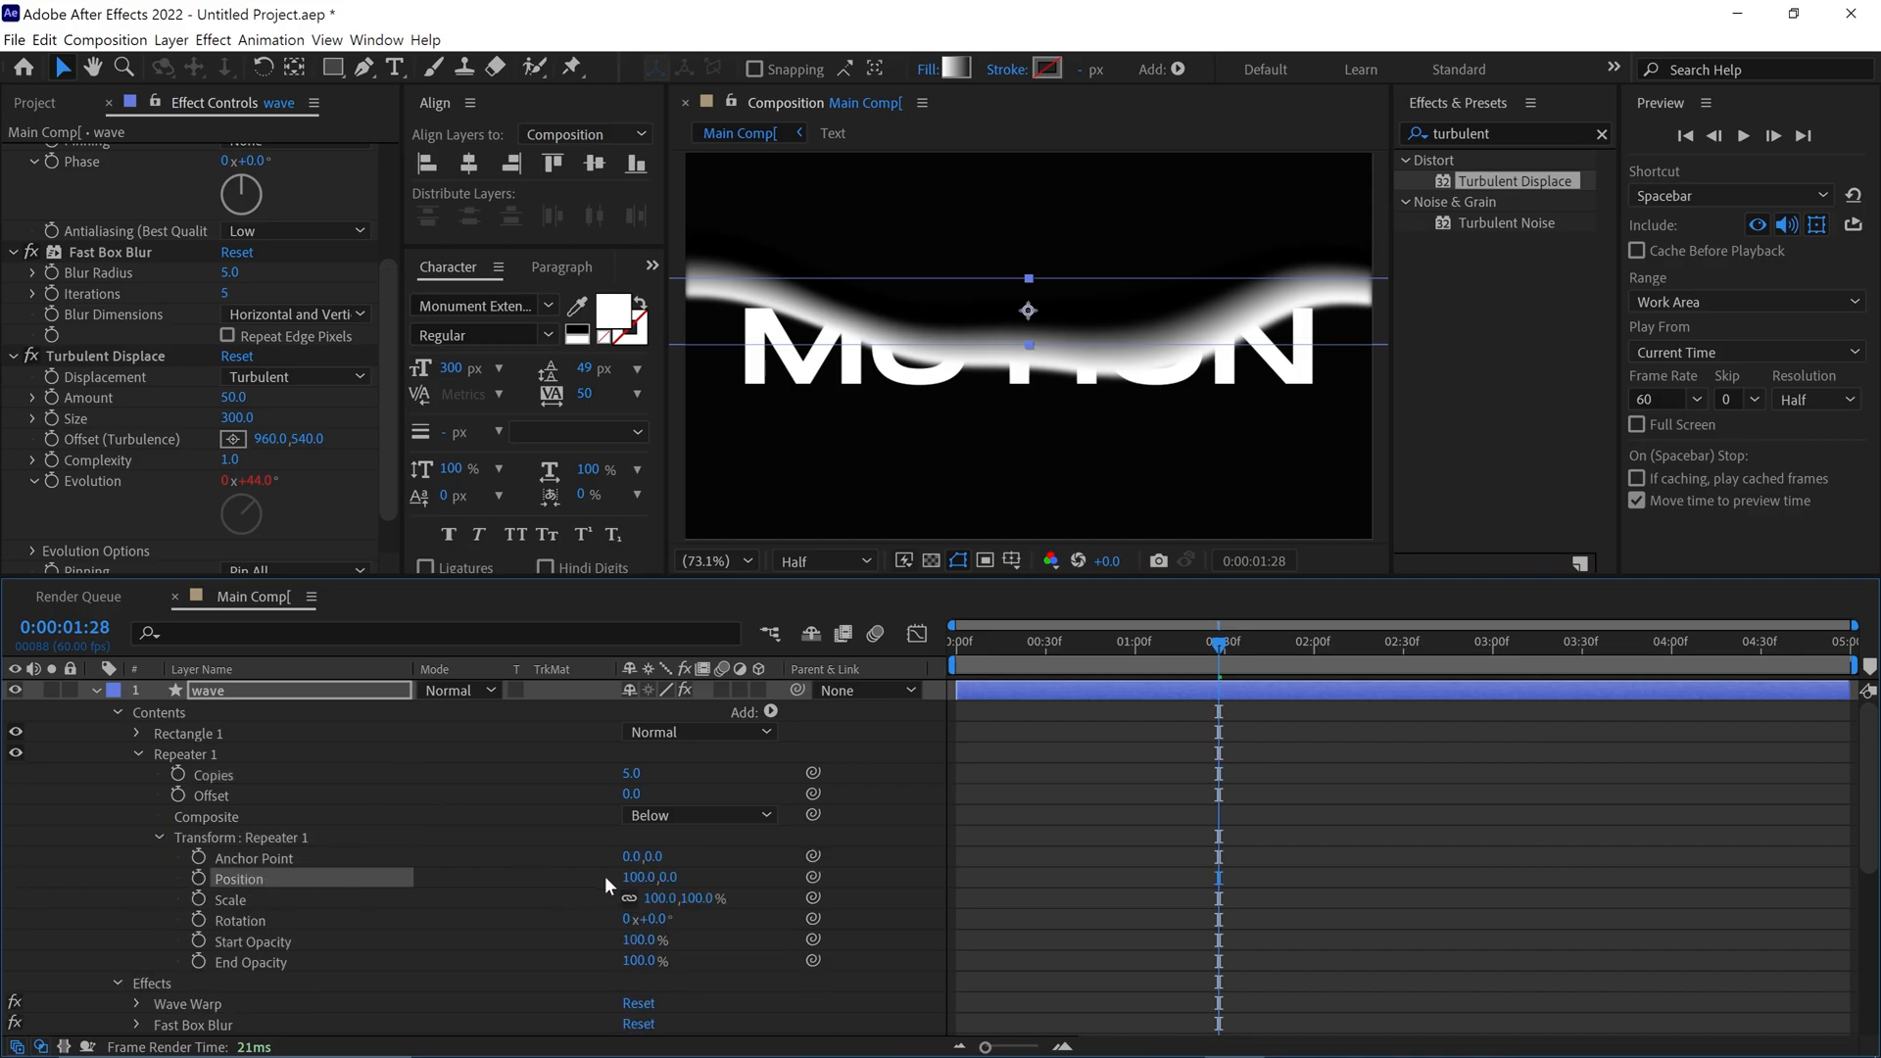
left_click(630, 876)
type("0")
key("Return")
left_click_drag(651, 881, 266, 889)
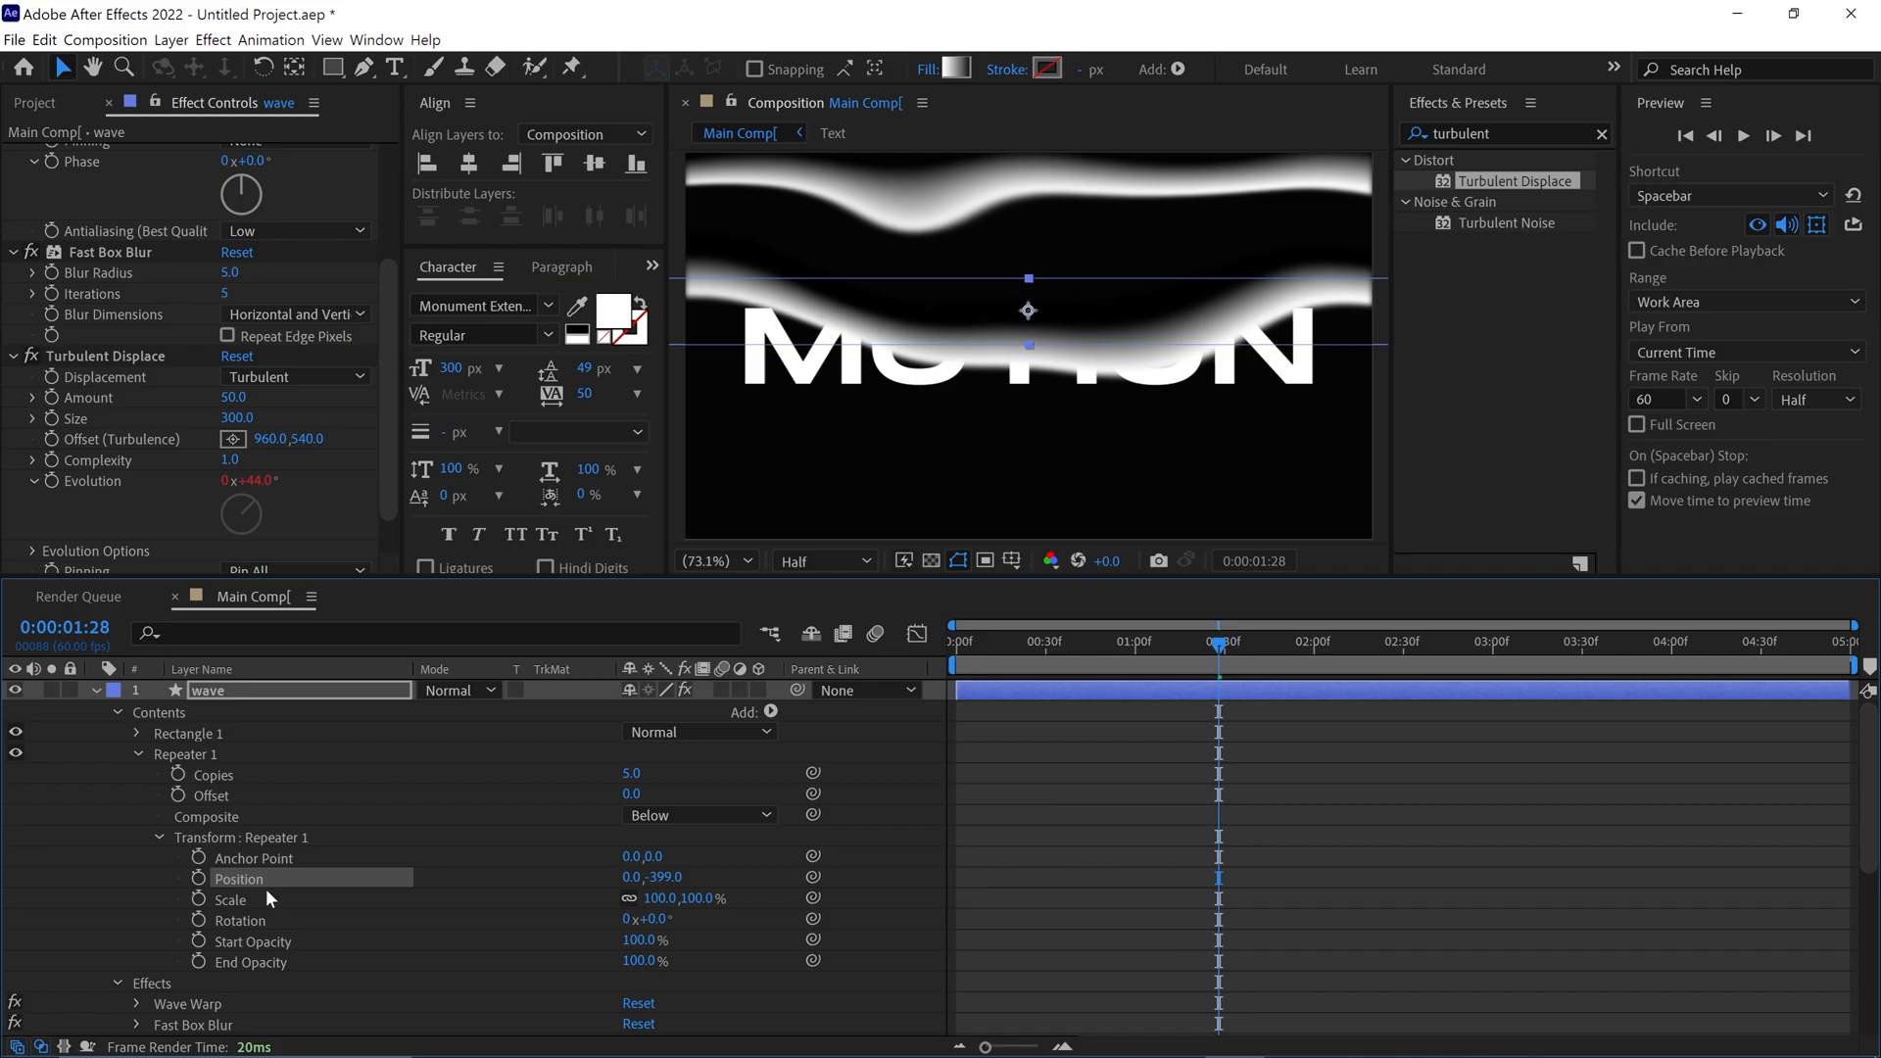
left_click(659, 877)
type("-700")
key("Return")
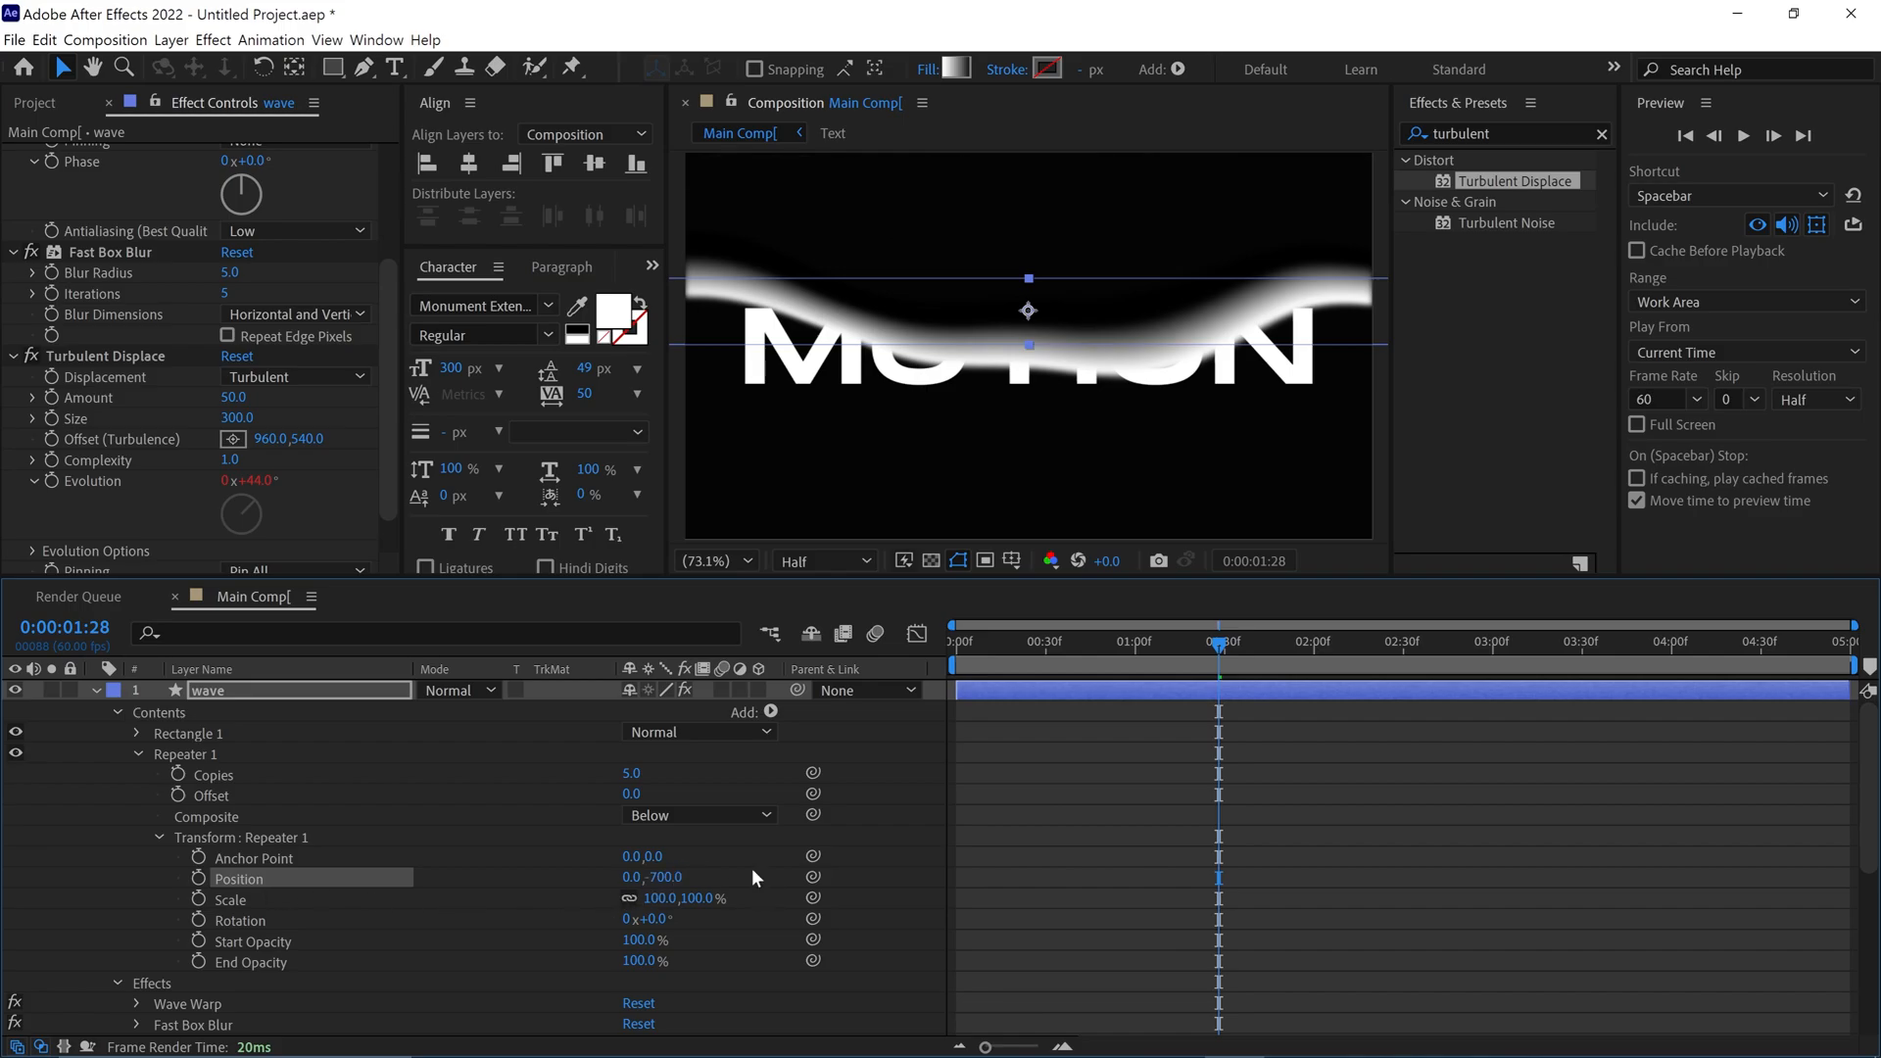
Keyframe the wave layer's position at 0:00:00:00 and move the wave above the text, to a vertical position of about 210
left_click(96, 692)
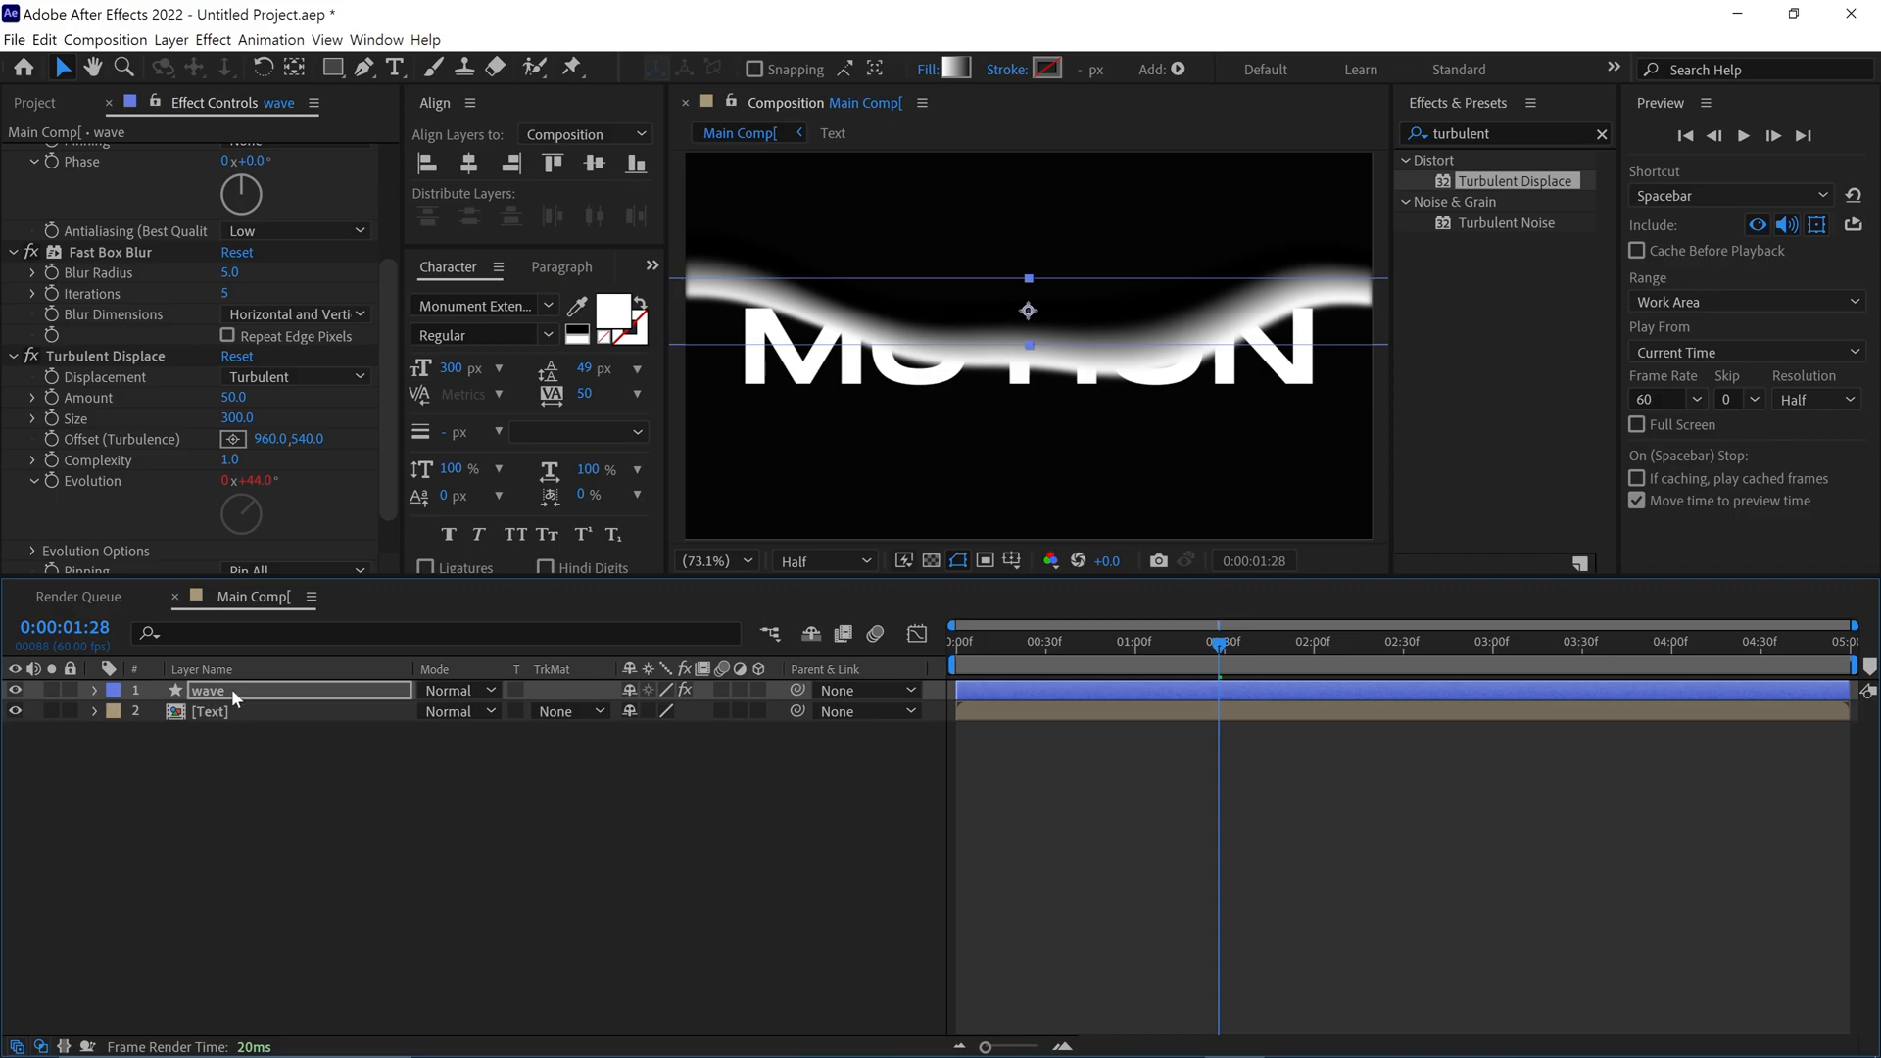
key("p")
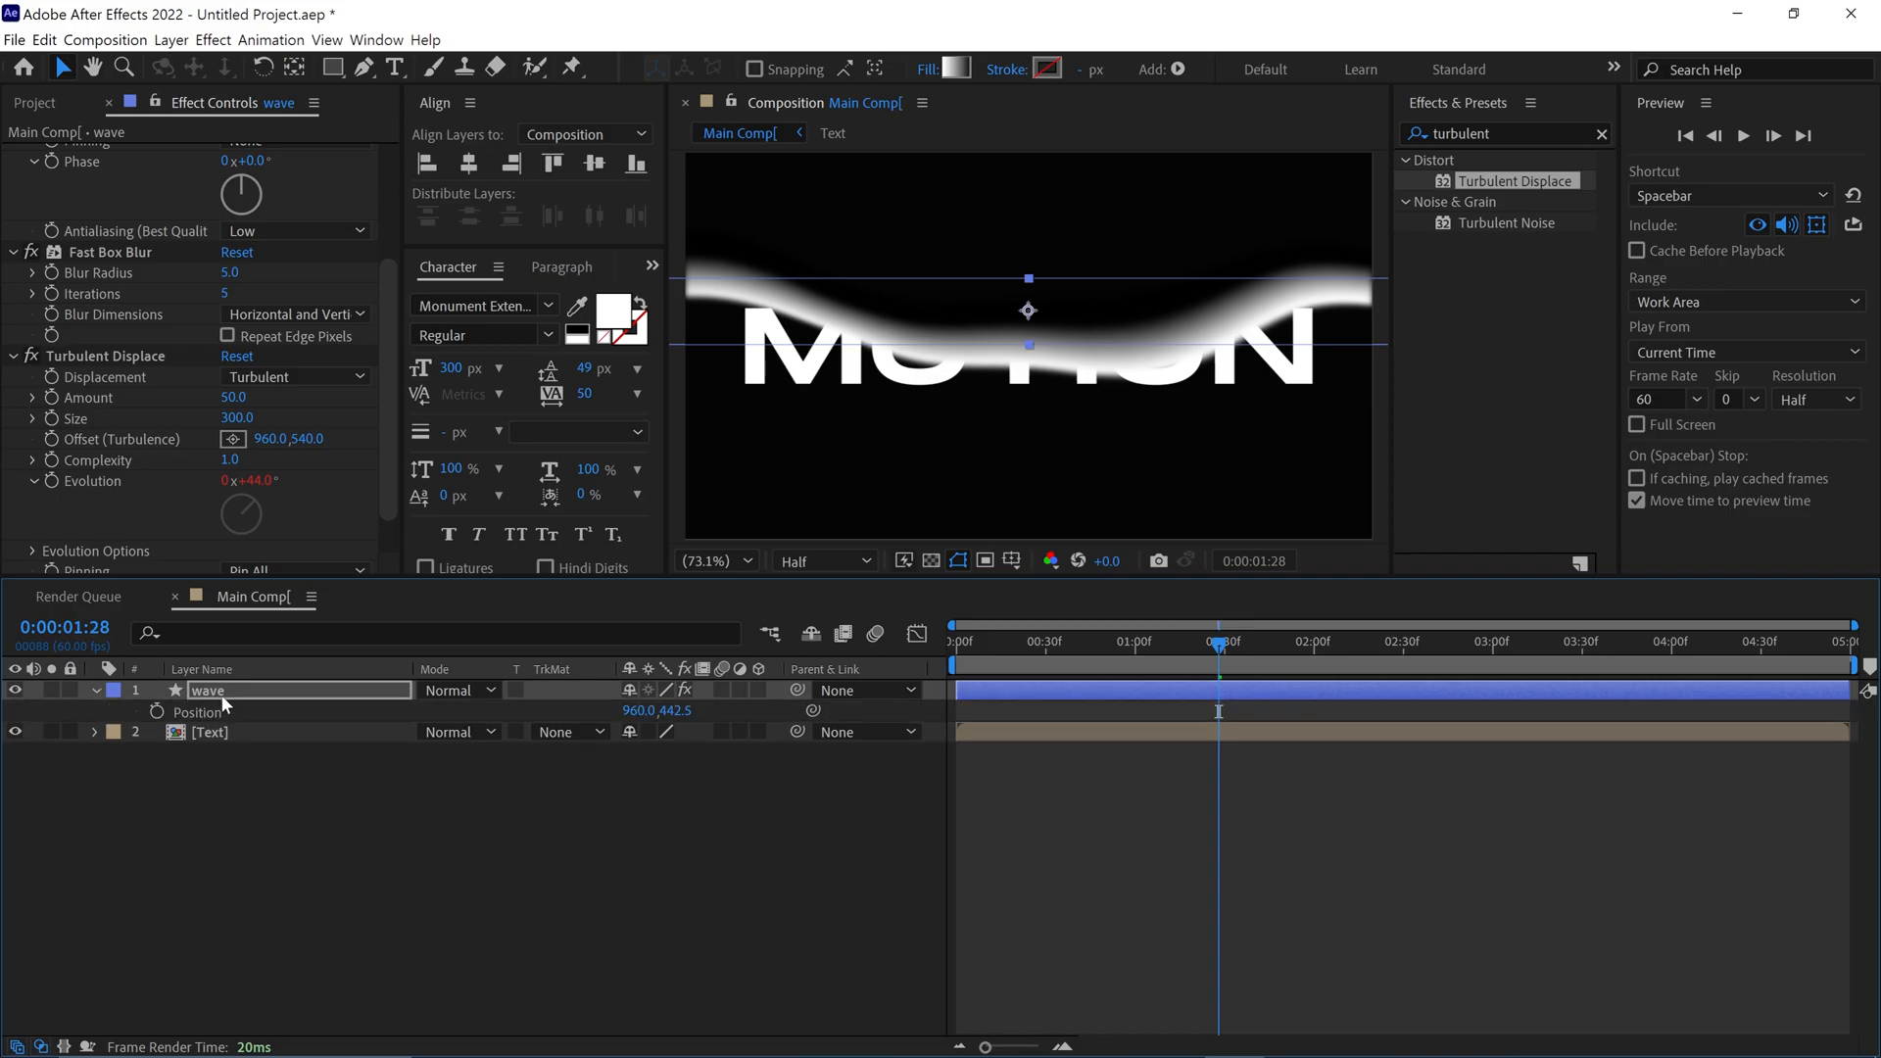
left_click_drag(879, 580, 879, 628)
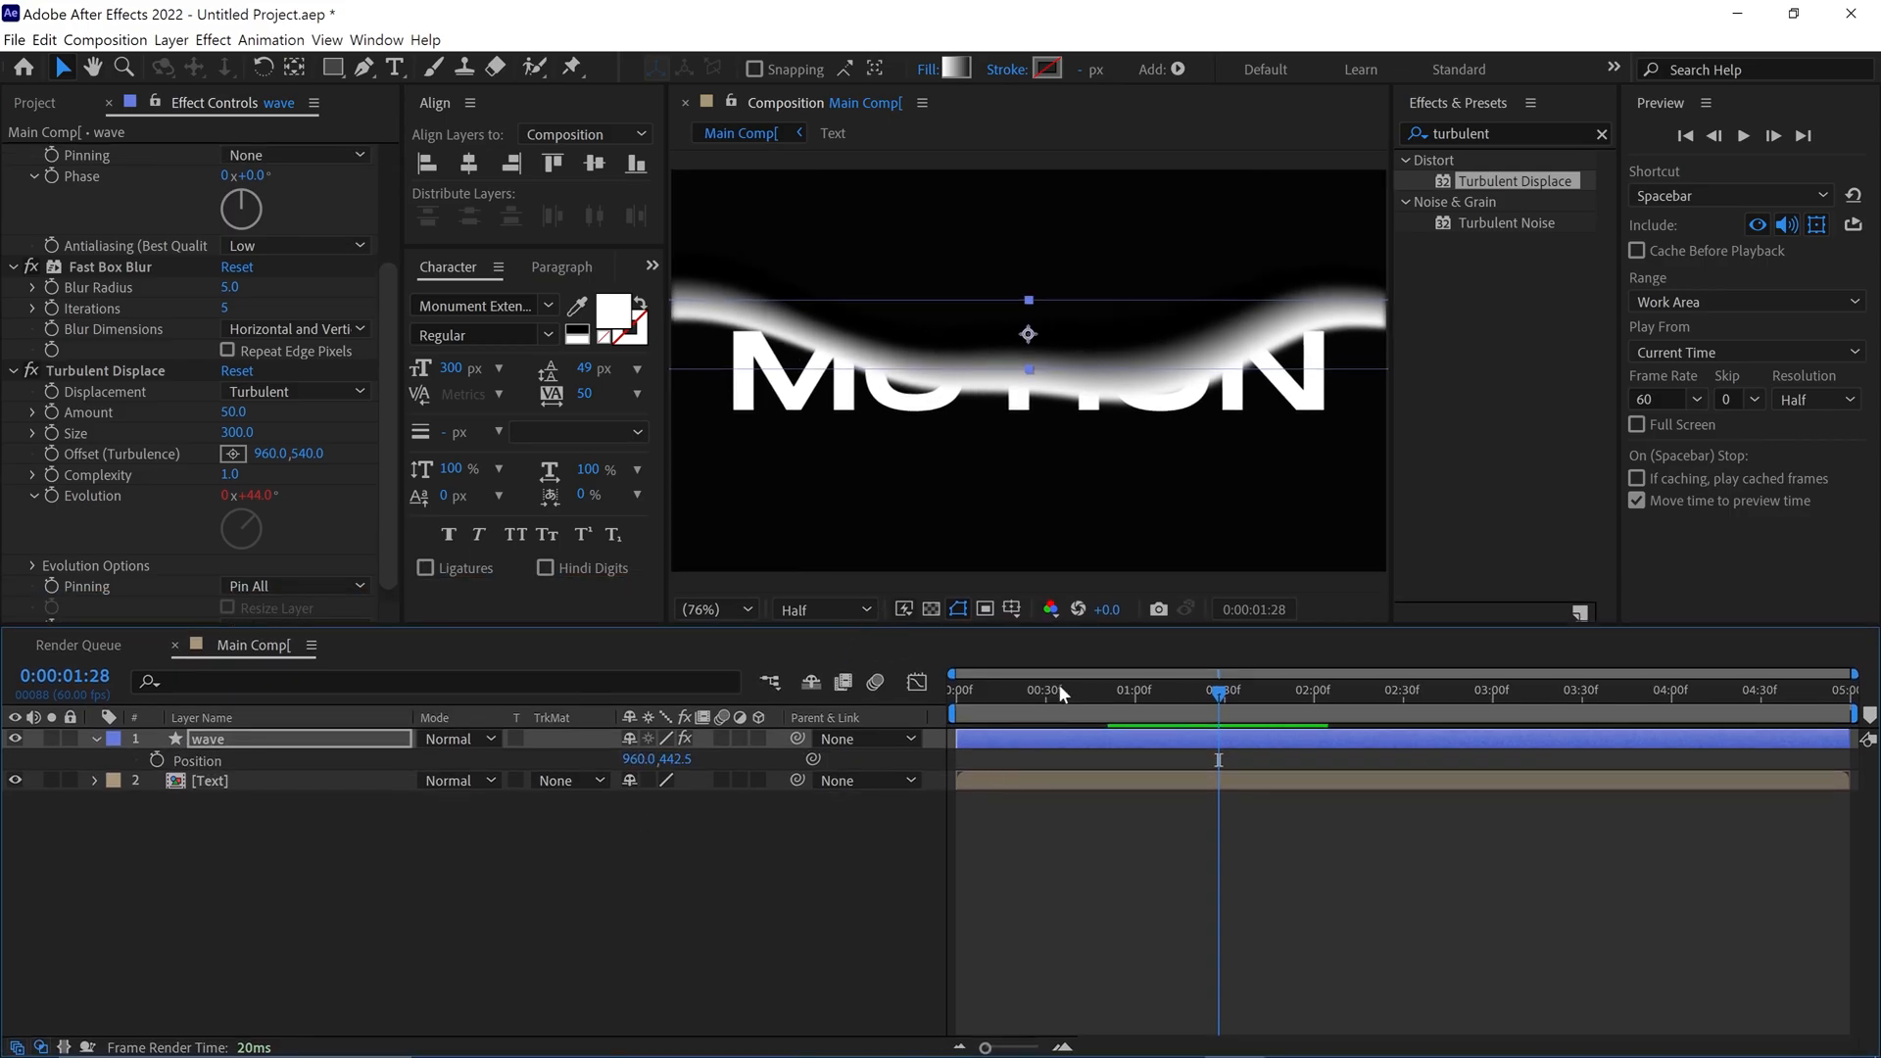
left_click_drag(1063, 694, 949, 701)
left_click(154, 760)
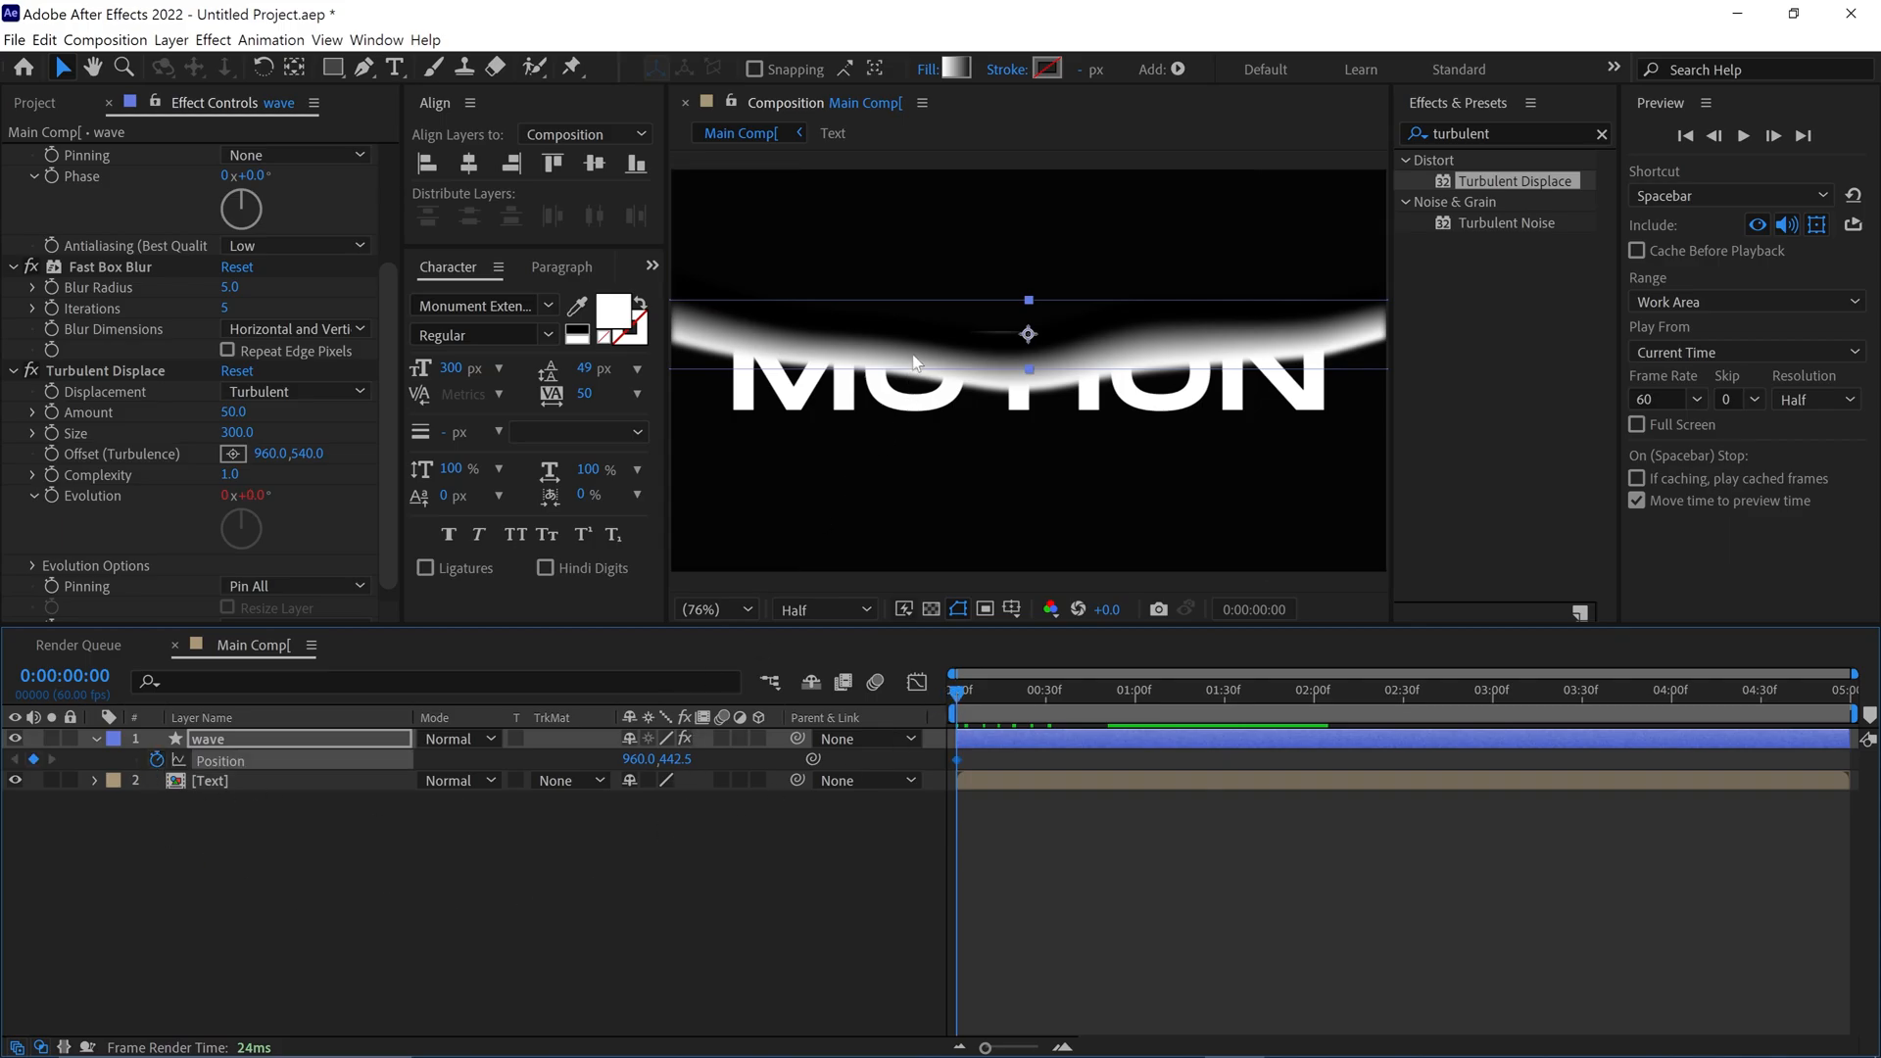
left_click_drag(909, 353, 908, 266)
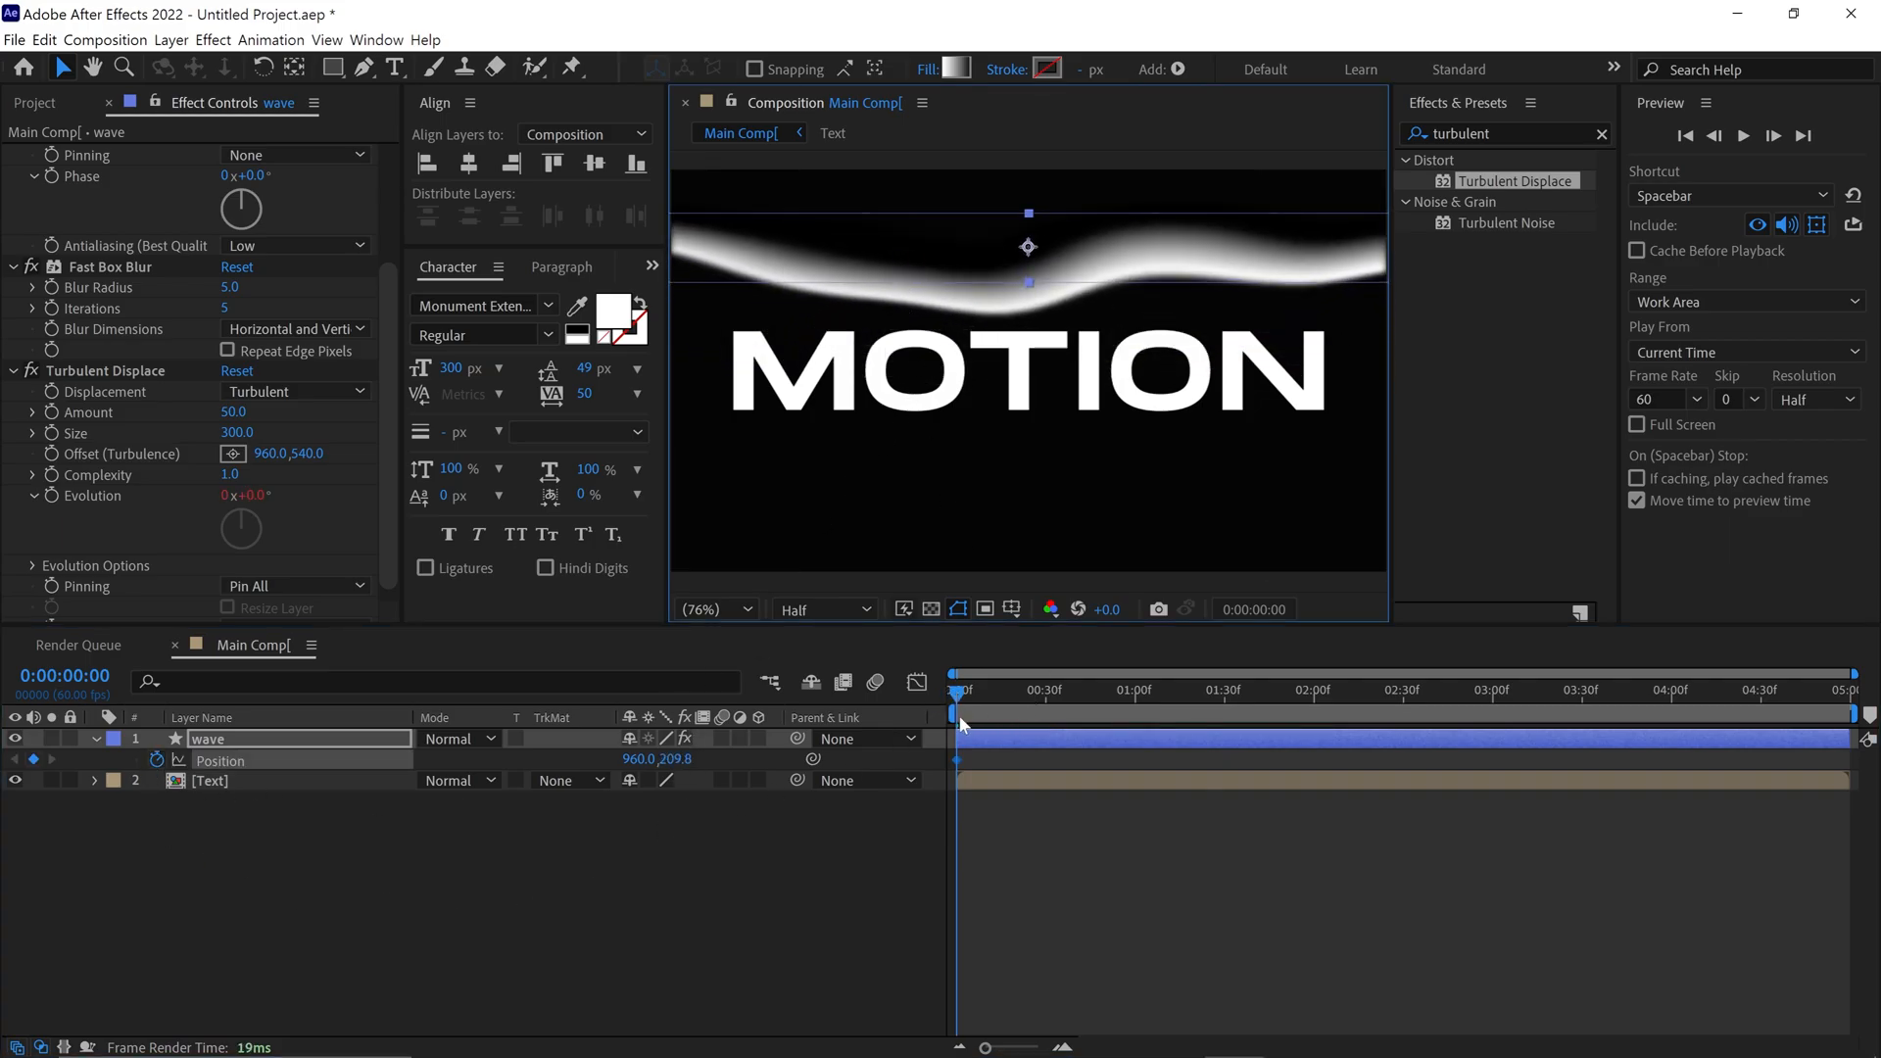
At 0:00:04:59, move the wave layer down to a vertical position of about 1530 as an end keyframe, and preview the animation
left_click_drag(950, 702, 1279, 693)
left_click_drag(1499, 726, 1851, 727)
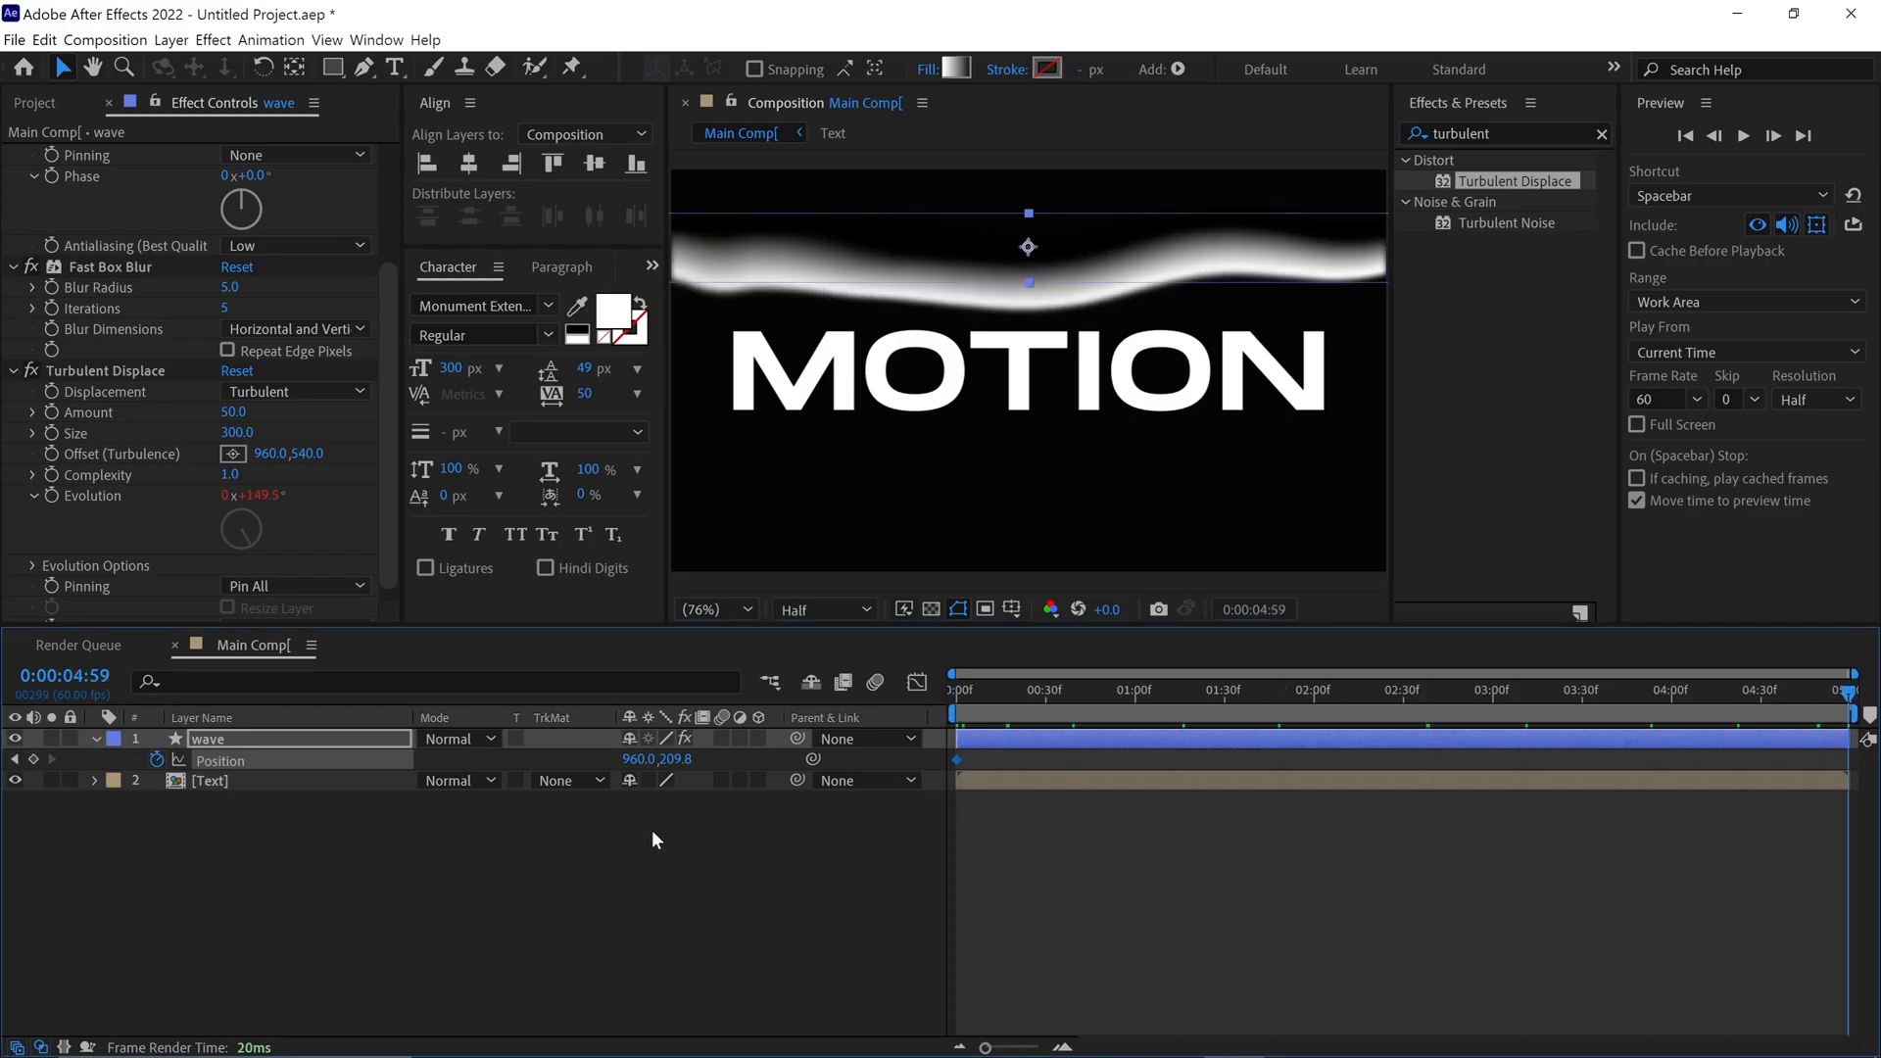
key("shift+Down")
key("shift+Down")
key("shift+Down")
key("shift+Down")
key("shift+Down")
key("shift+Down")
key("shift+Down")
key("shift+Down")
key("shift+Down")
key("shift+Down")
key("shift+Down")
key("shift+Down")
key("shift+Down")
key("shift+Down")
key("shift+Down")
key("shift+Down")
key("shift+Down")
key("shift+Down")
key("shift+Down")
key("shift+Down")
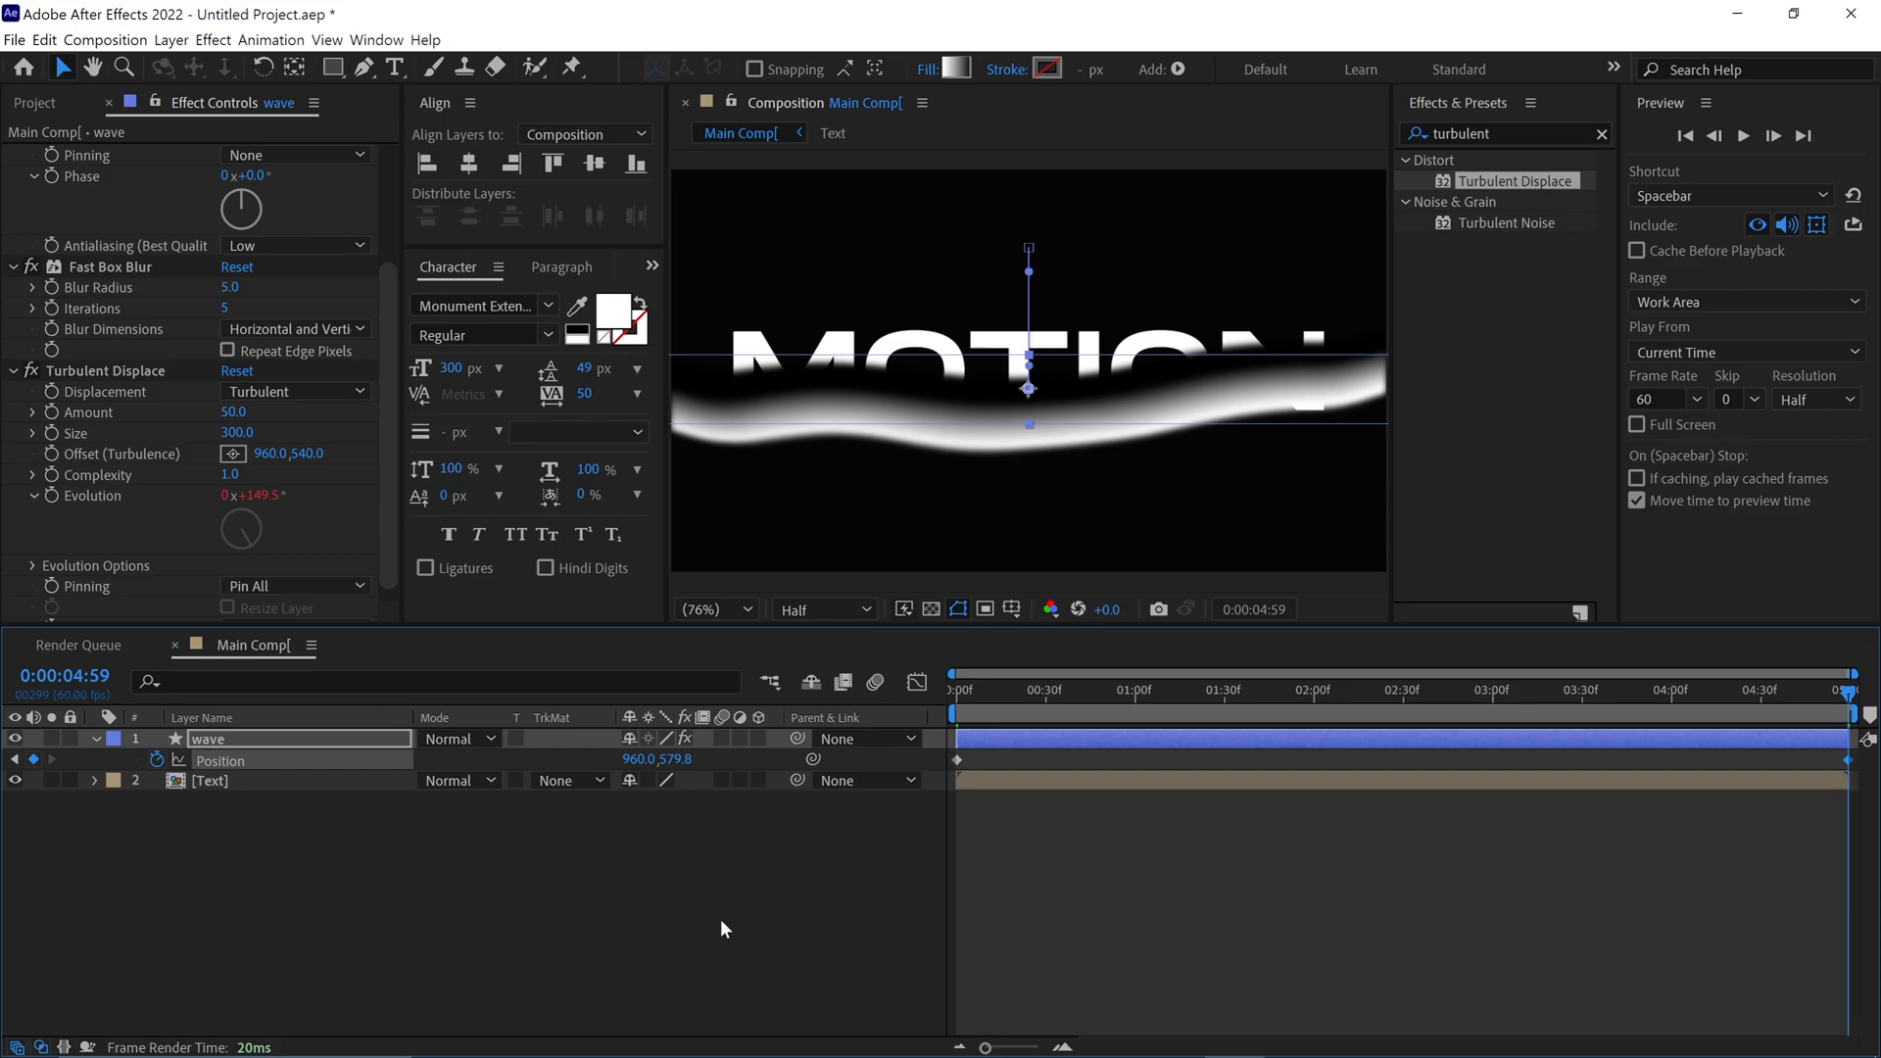
key("shift+Down")
key("shift+Down")
key("shift+Down")
key("shift+Down")
key("shift+Down")
key("shift+Down")
key("shift+Down")
key("shift+Down")
key("shift+Down")
key("shift+Down")
key("shift+Down")
key("shift+Down")
key("shift+Down")
key("shift+Down")
key("shift+Down")
key("shift+Down")
key("shift+Down")
key("shift+Down")
key("shift+Down")
key("shift+Down")
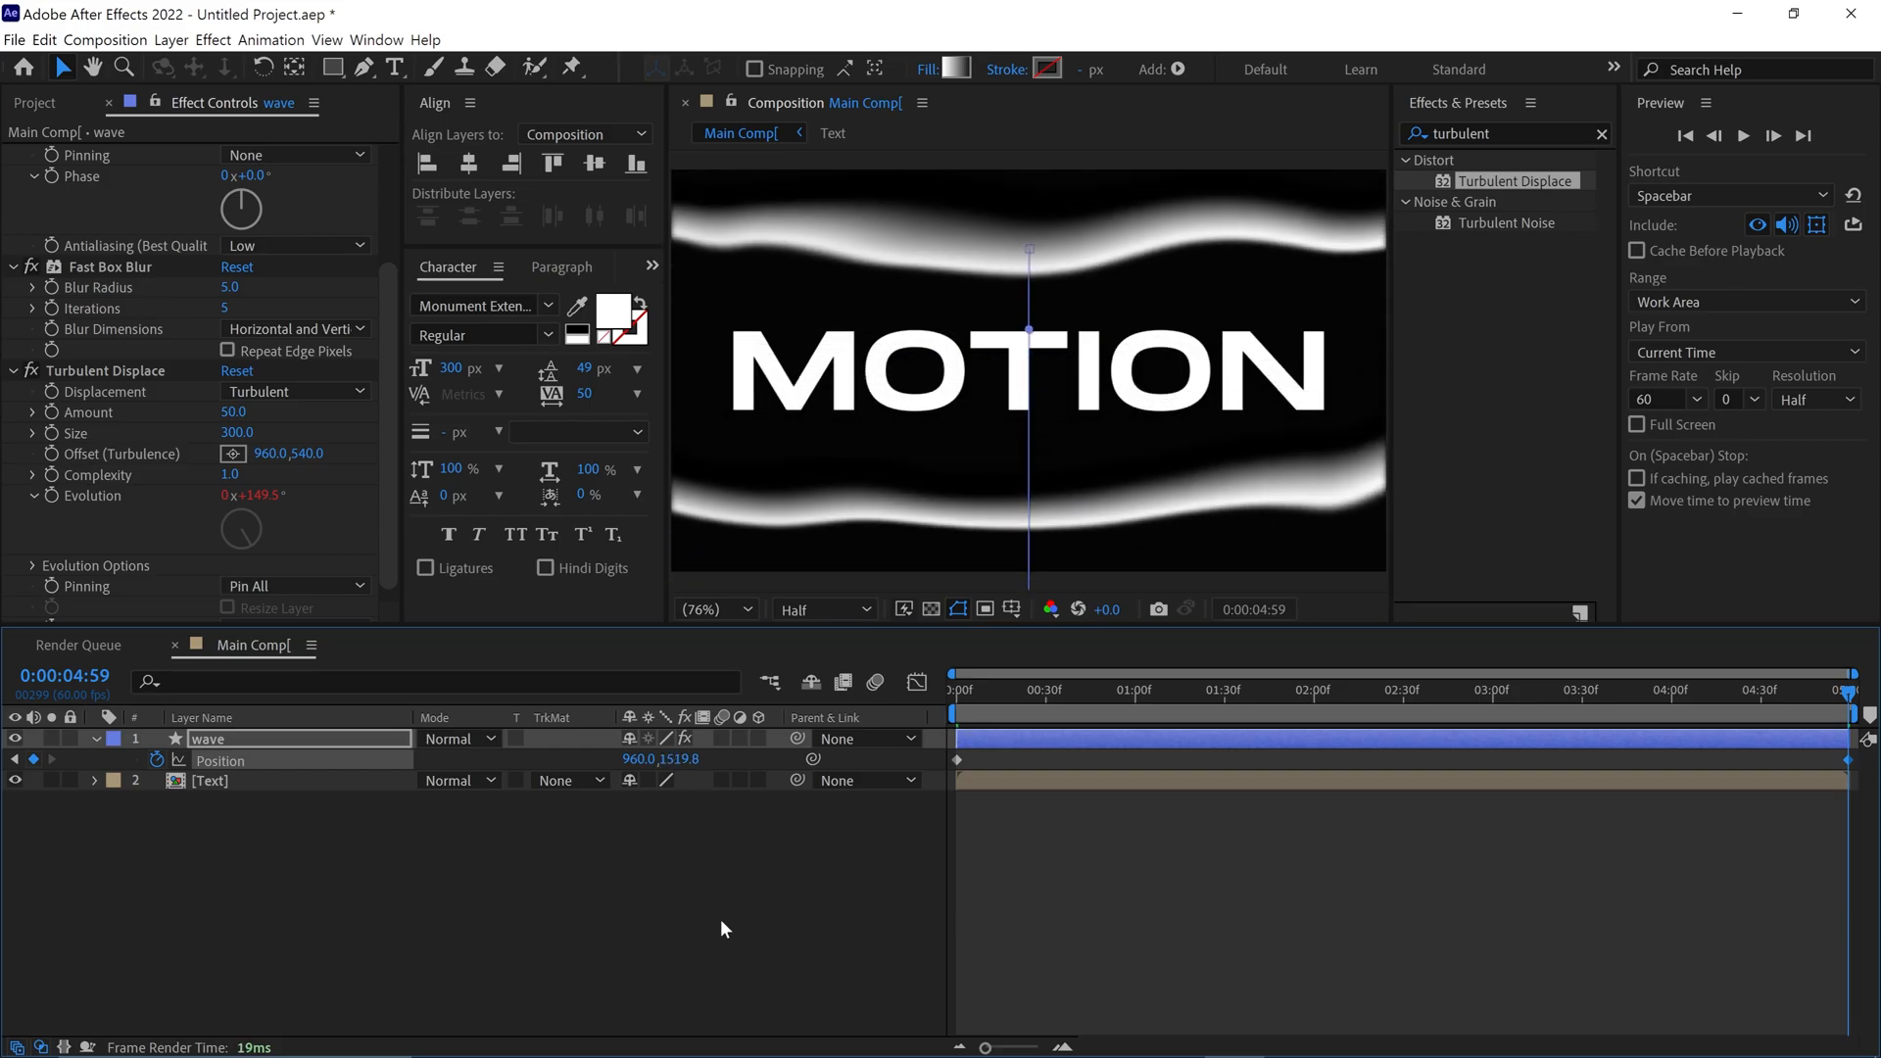
key("shift+Down")
key("space")
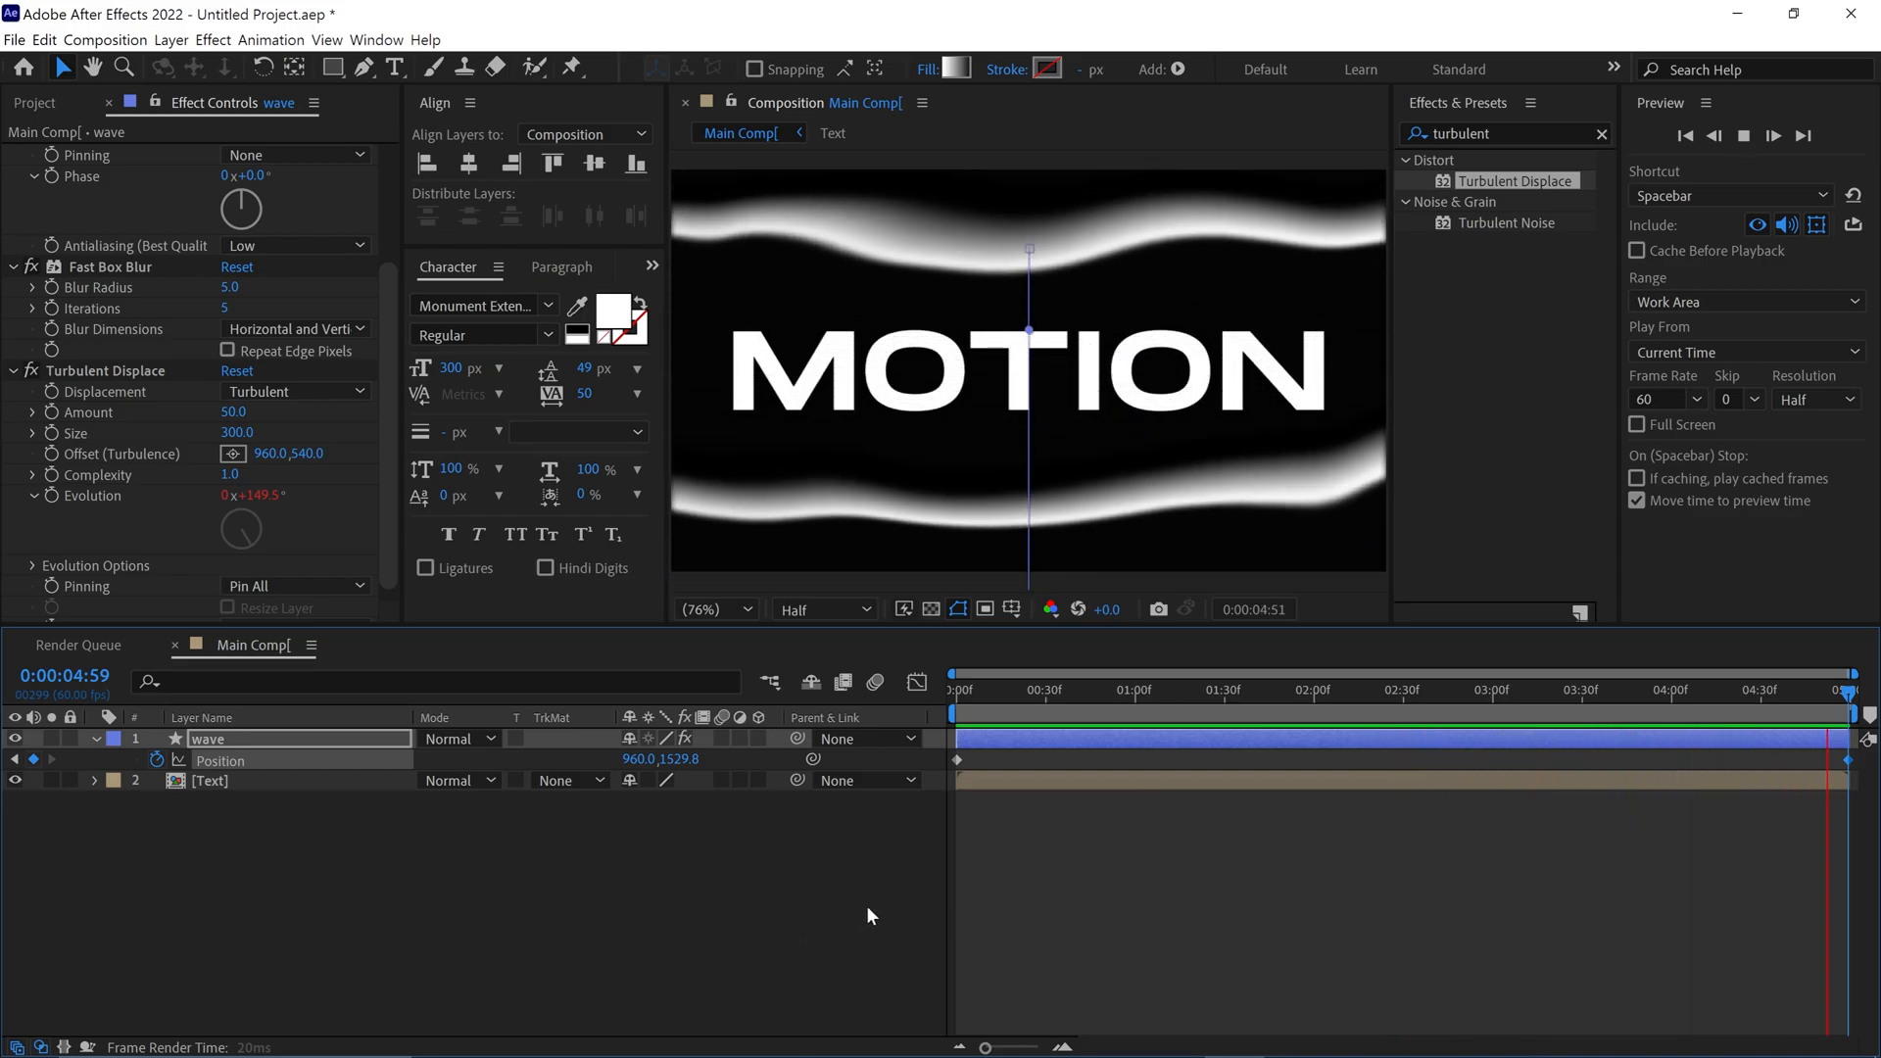
Duplicate the wave layer at the first frame and raise the copy to a vertical position of about 120
left_click_drag(1019, 700, 937, 702)
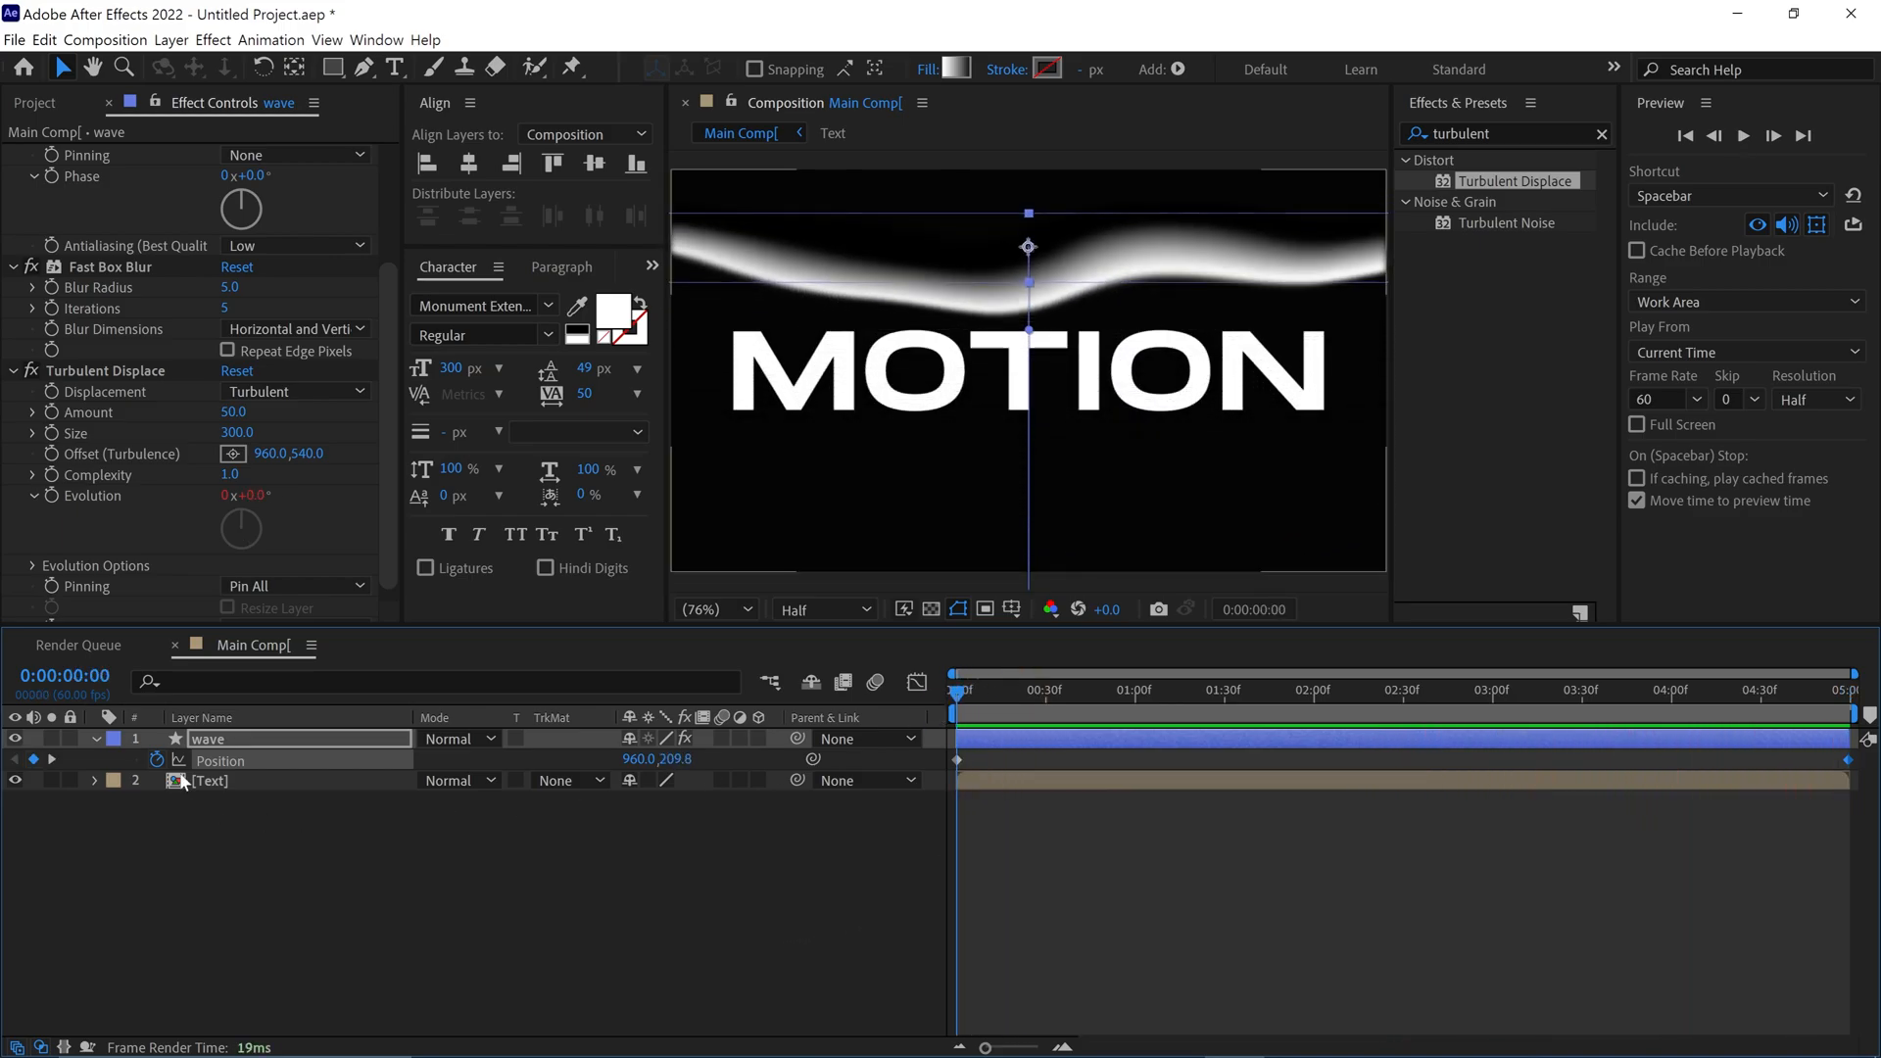
key("ctrl+d")
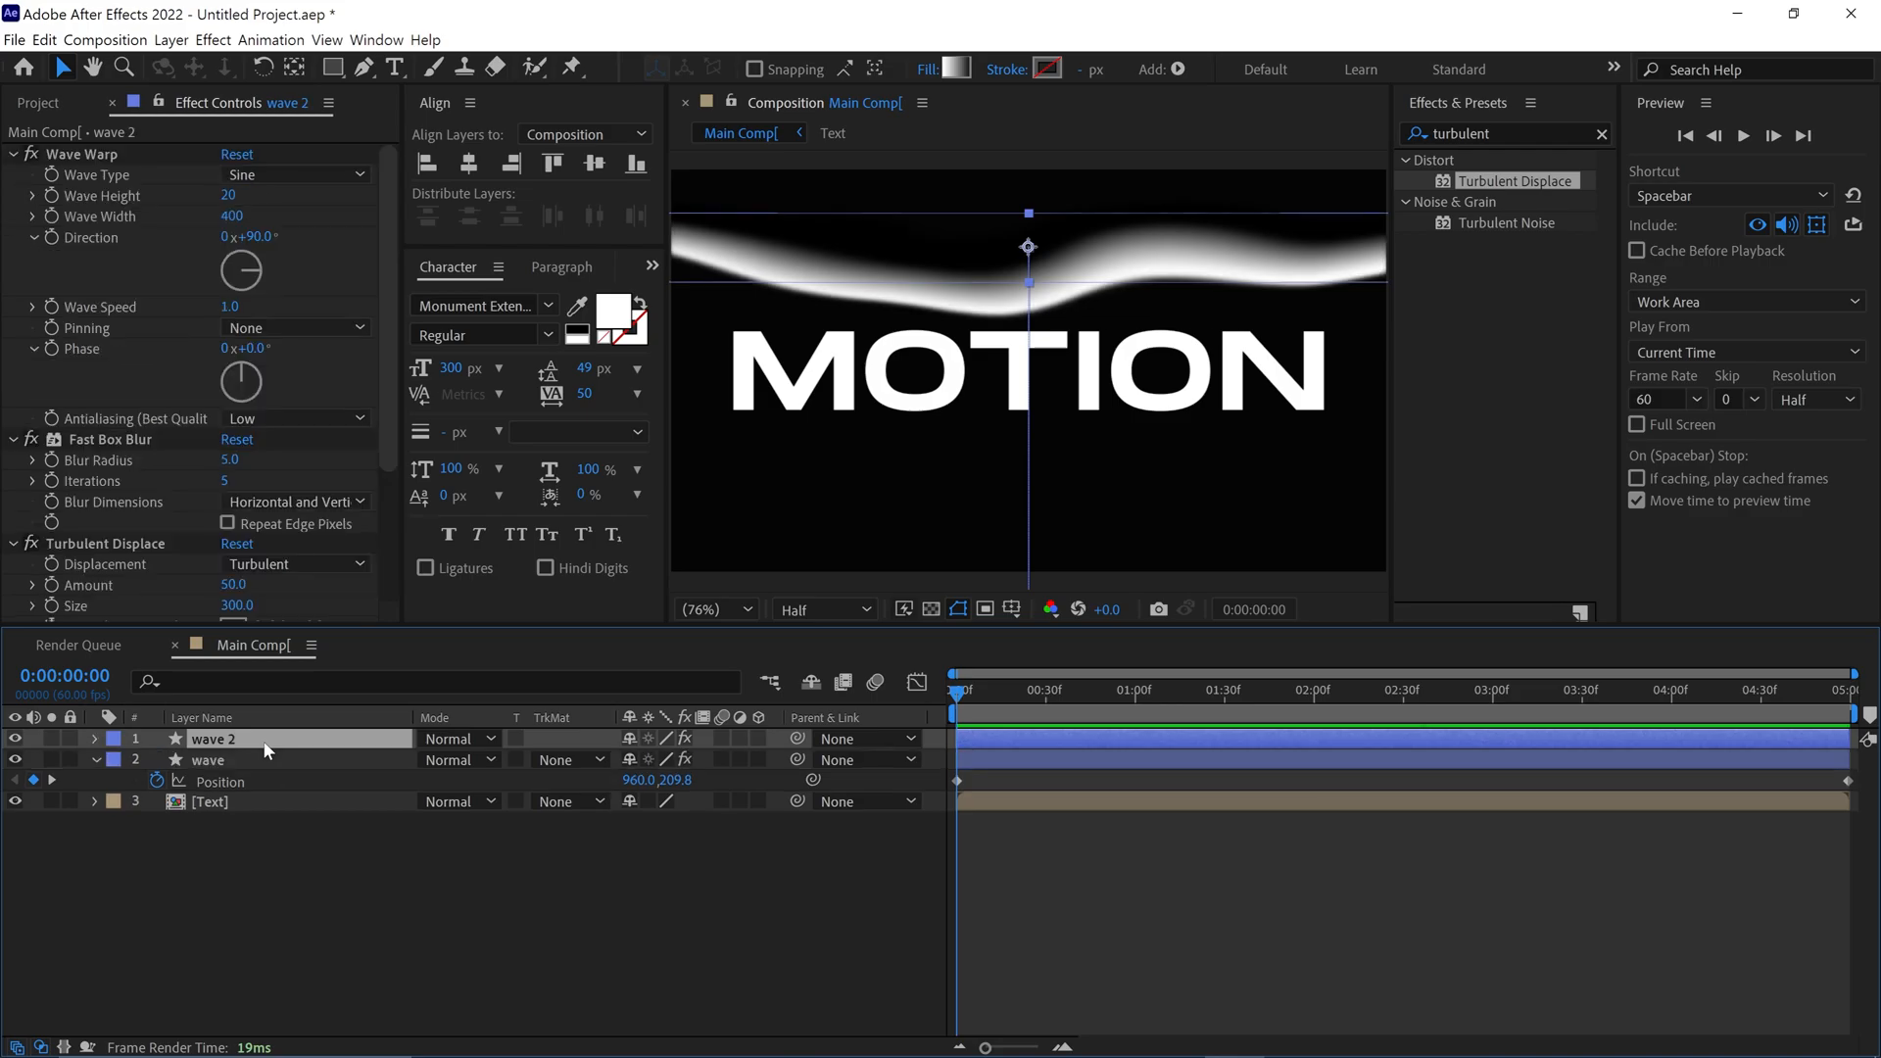
key("p")
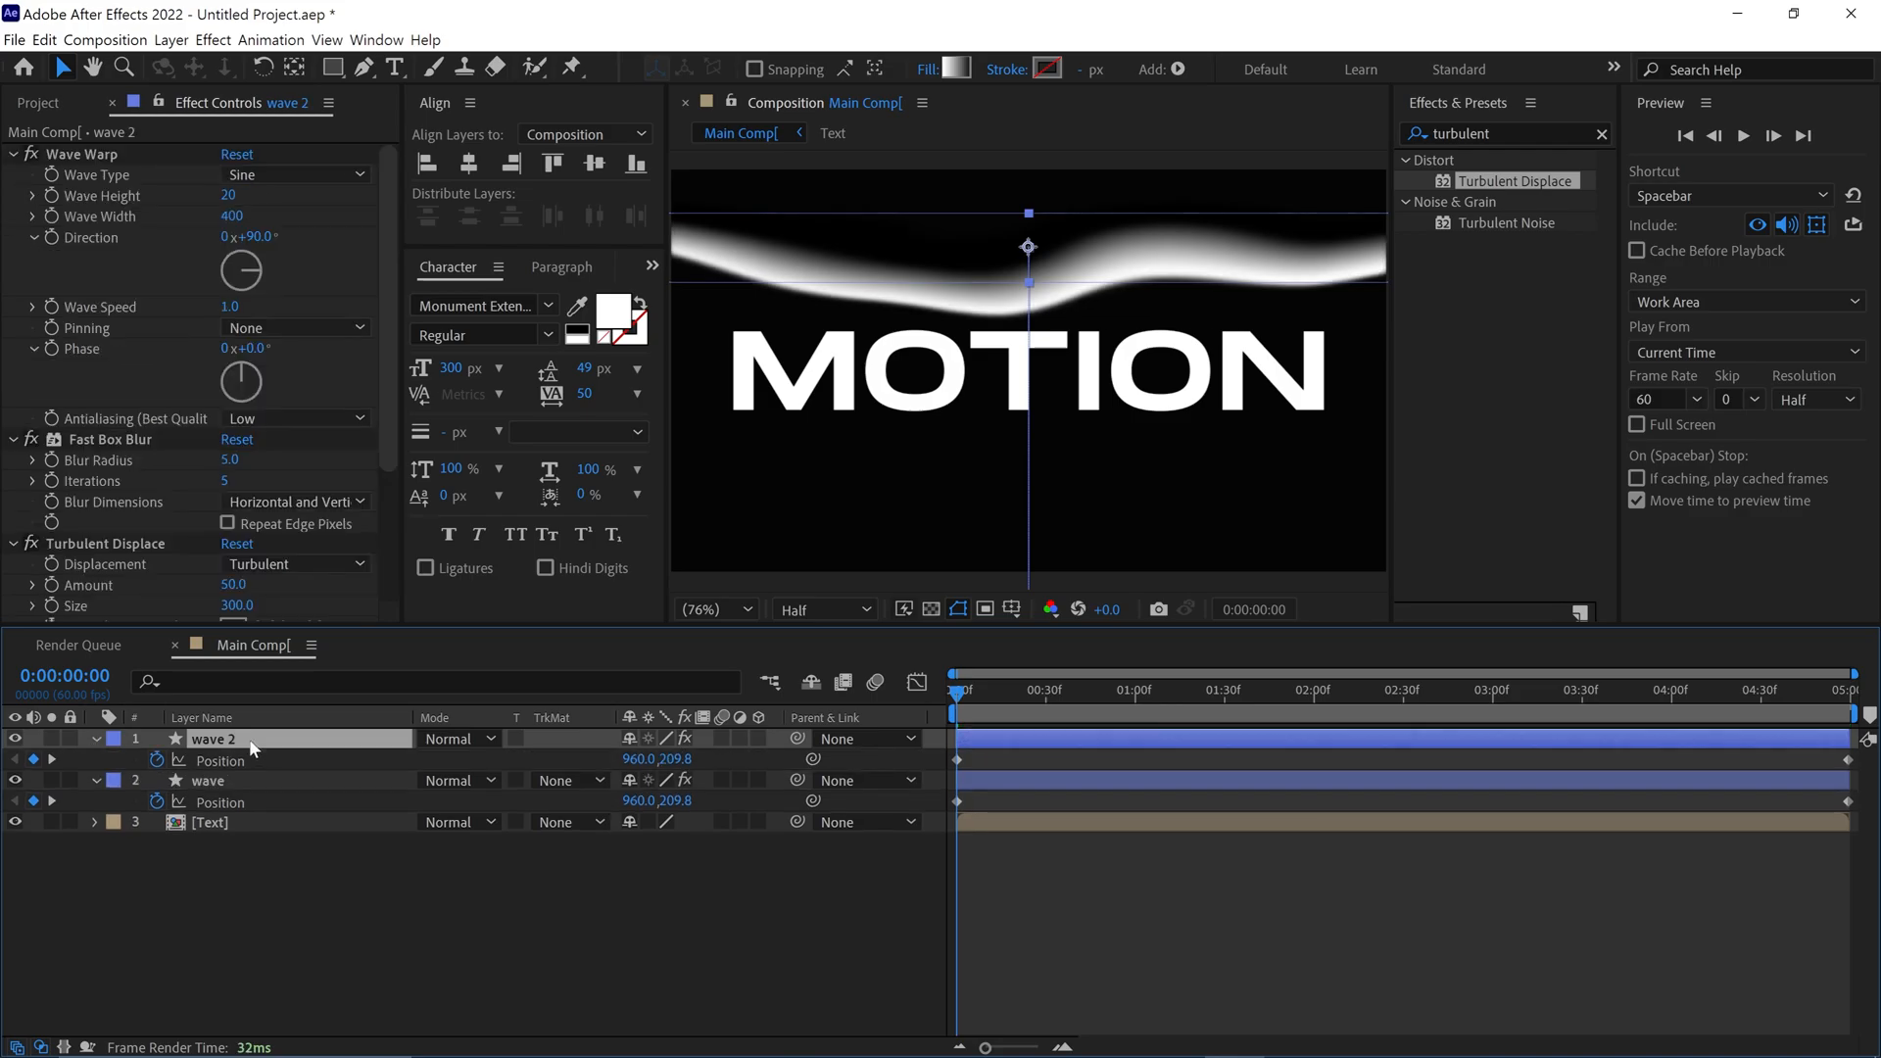
key("shift+Up")
key("shift+Up")
key("shift+Up")
key("shift+Up")
key("shift+Up")
key("shift+Up")
key("shift+Up")
key("shift+Up")
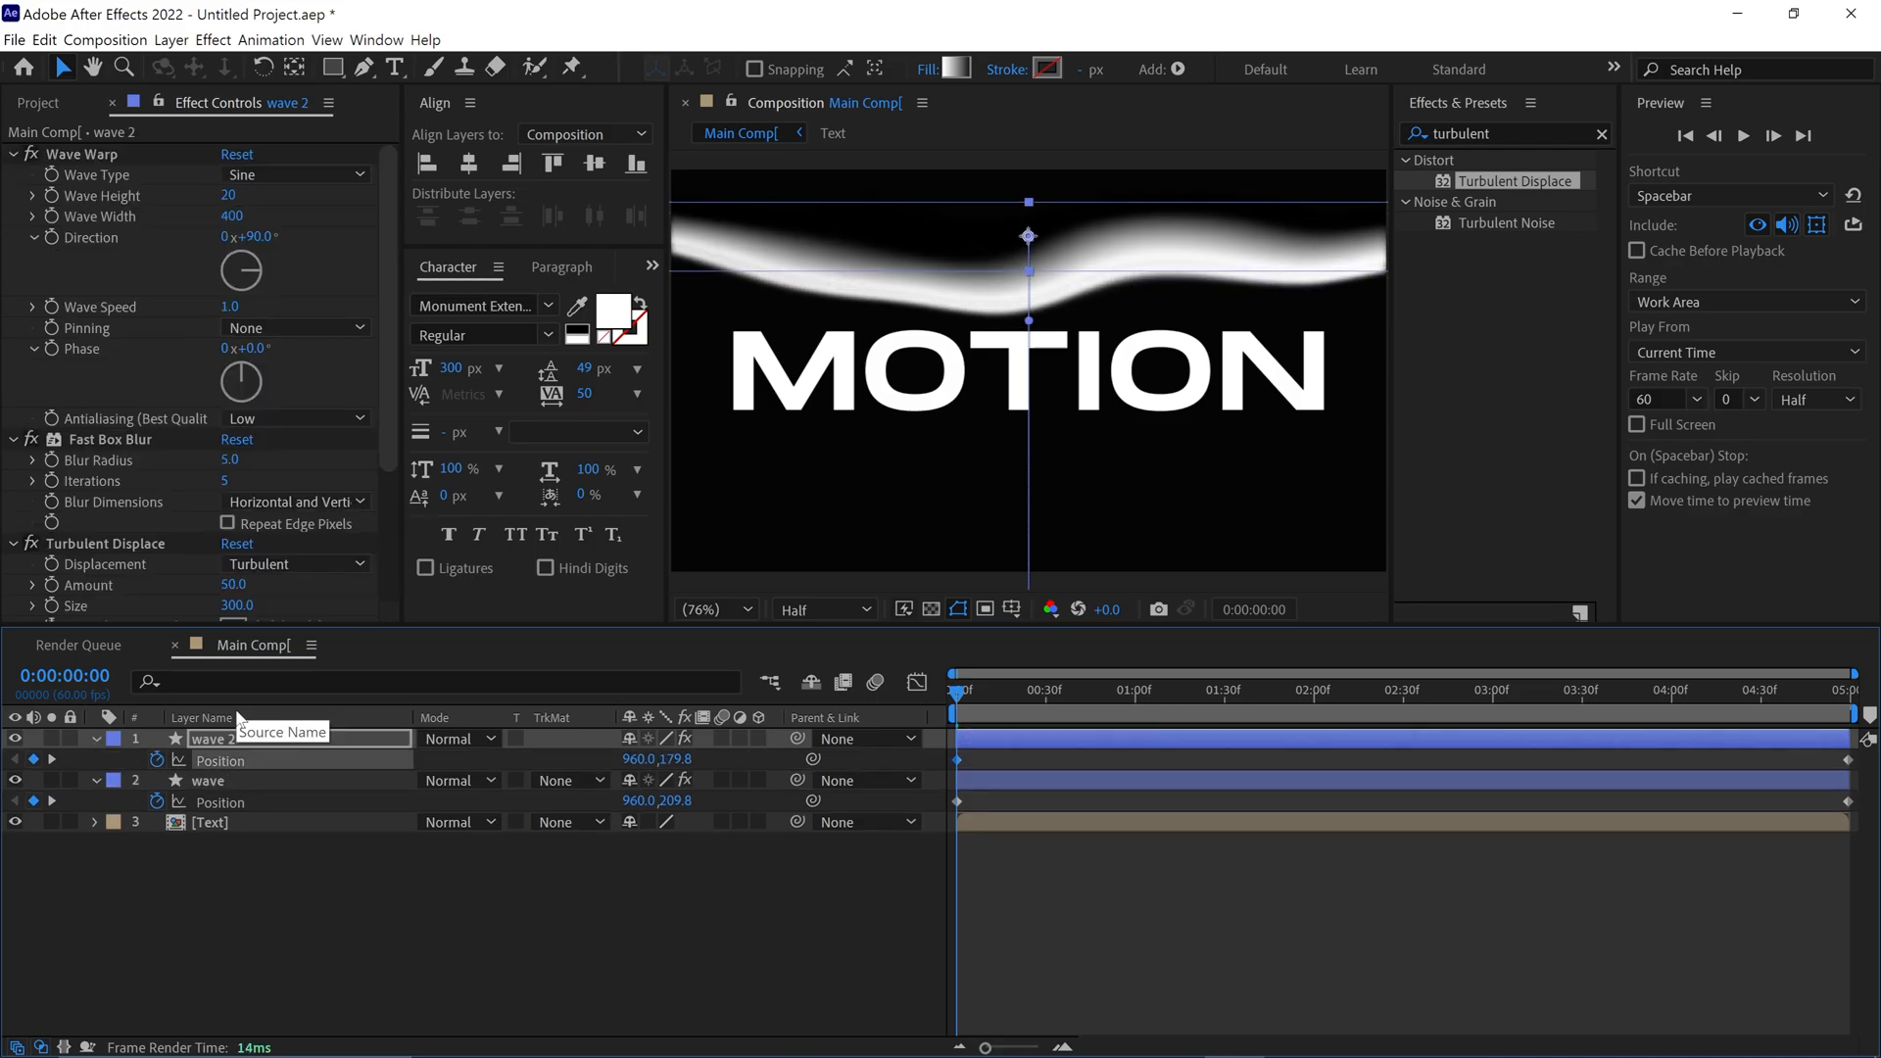
key("shift+Up")
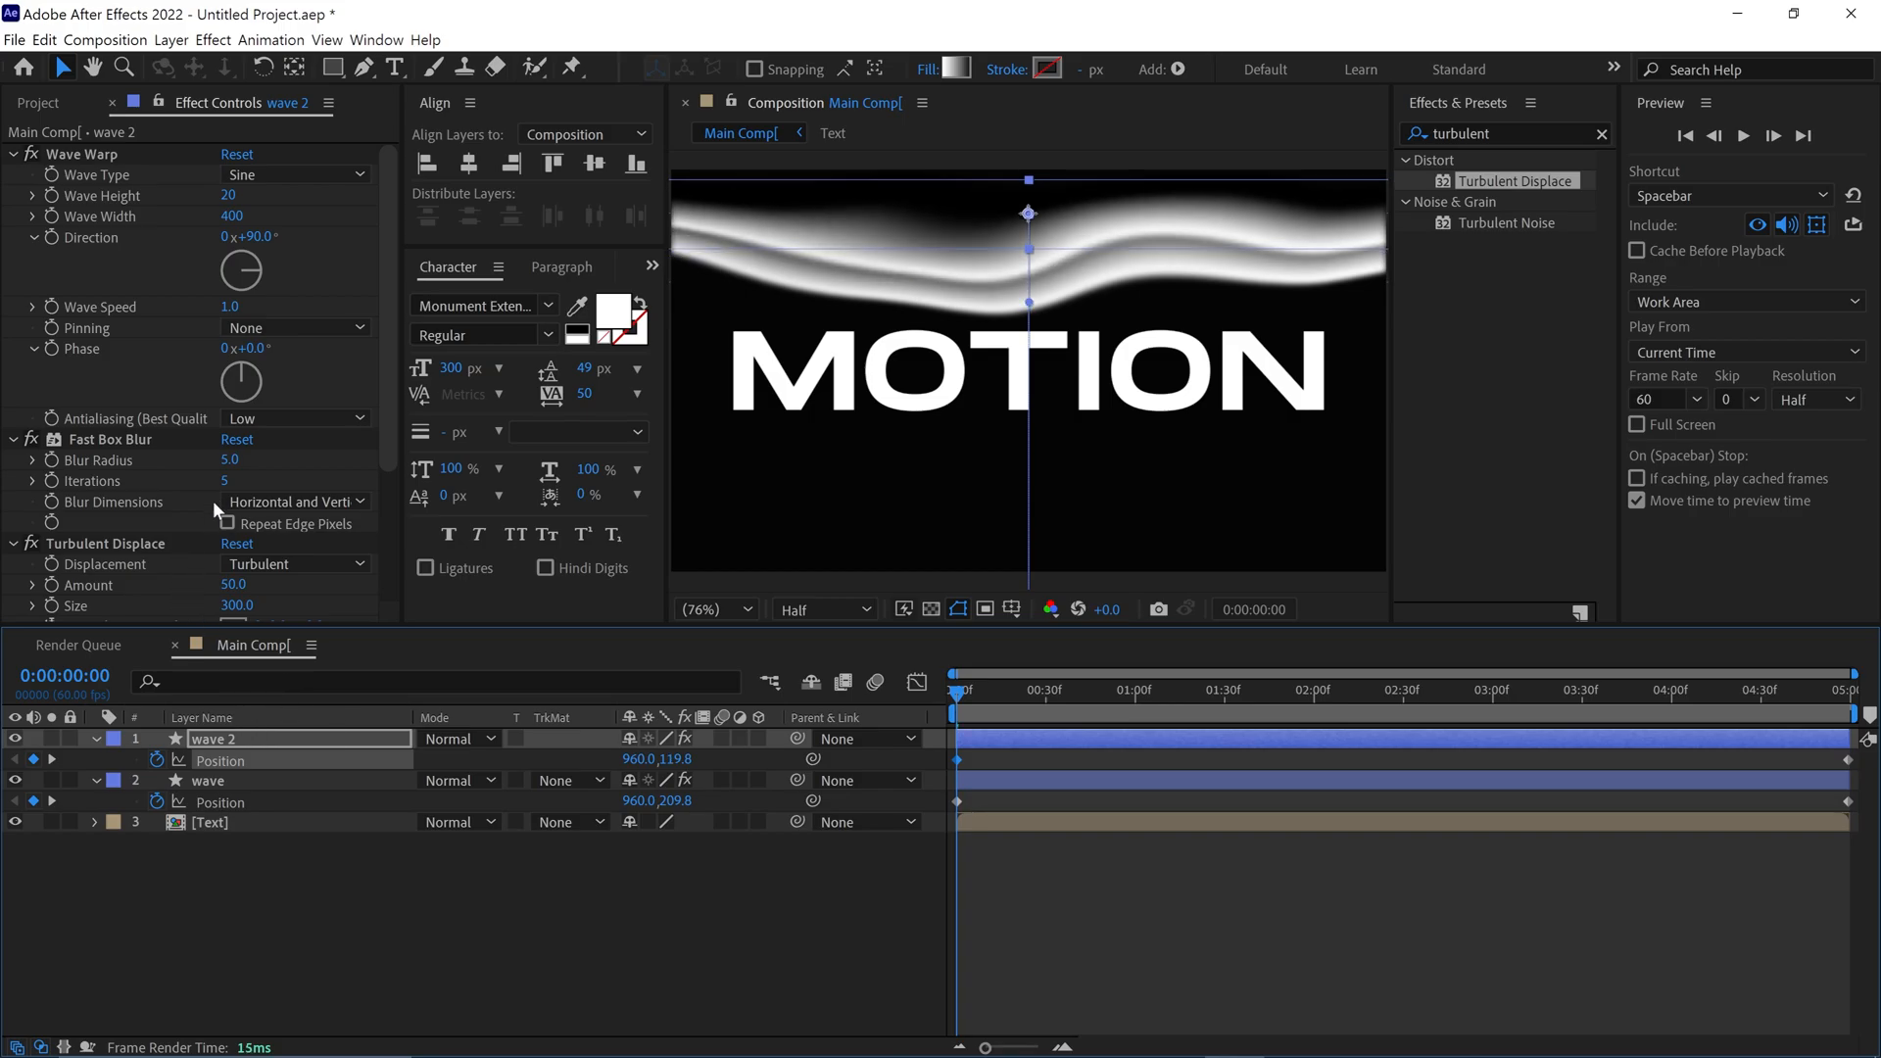
Set the Turbulent Displace size of the duplicated wave layer to 250
scroll(280, 596, "down", 3)
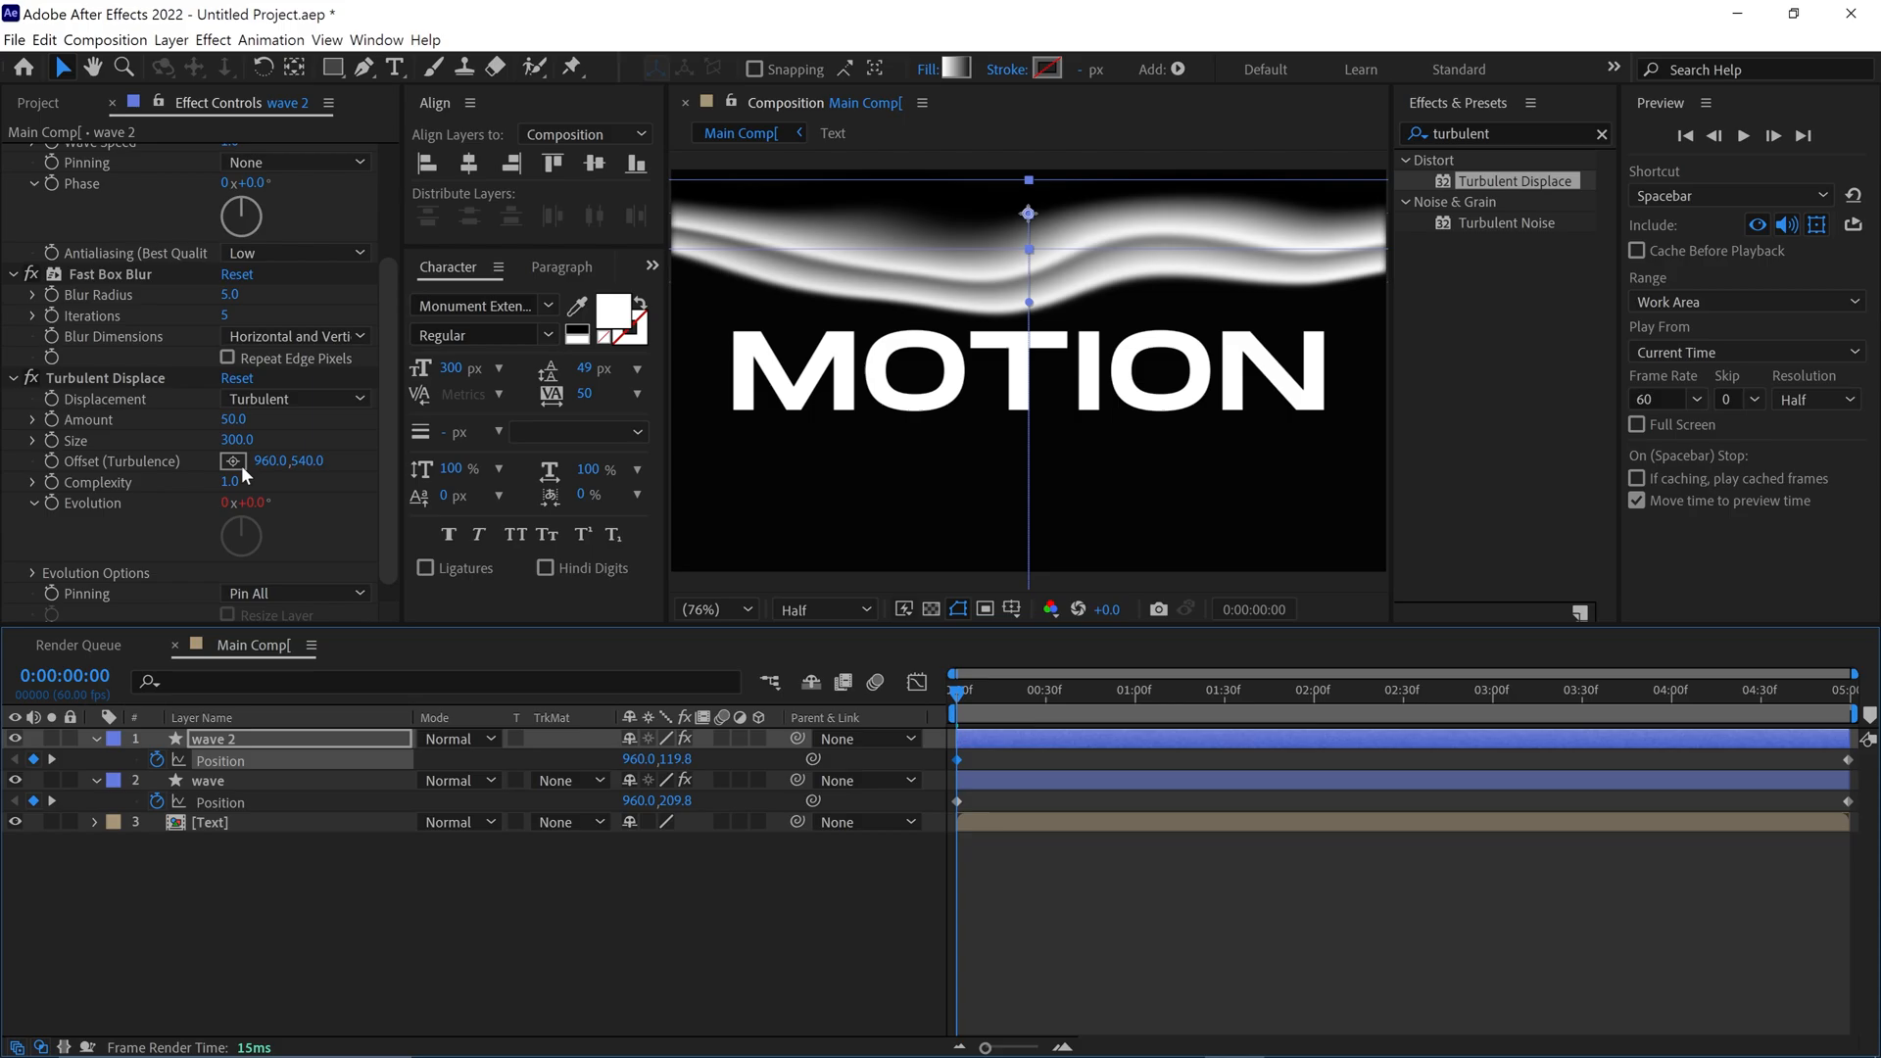
left_click(239, 441)
type("250")
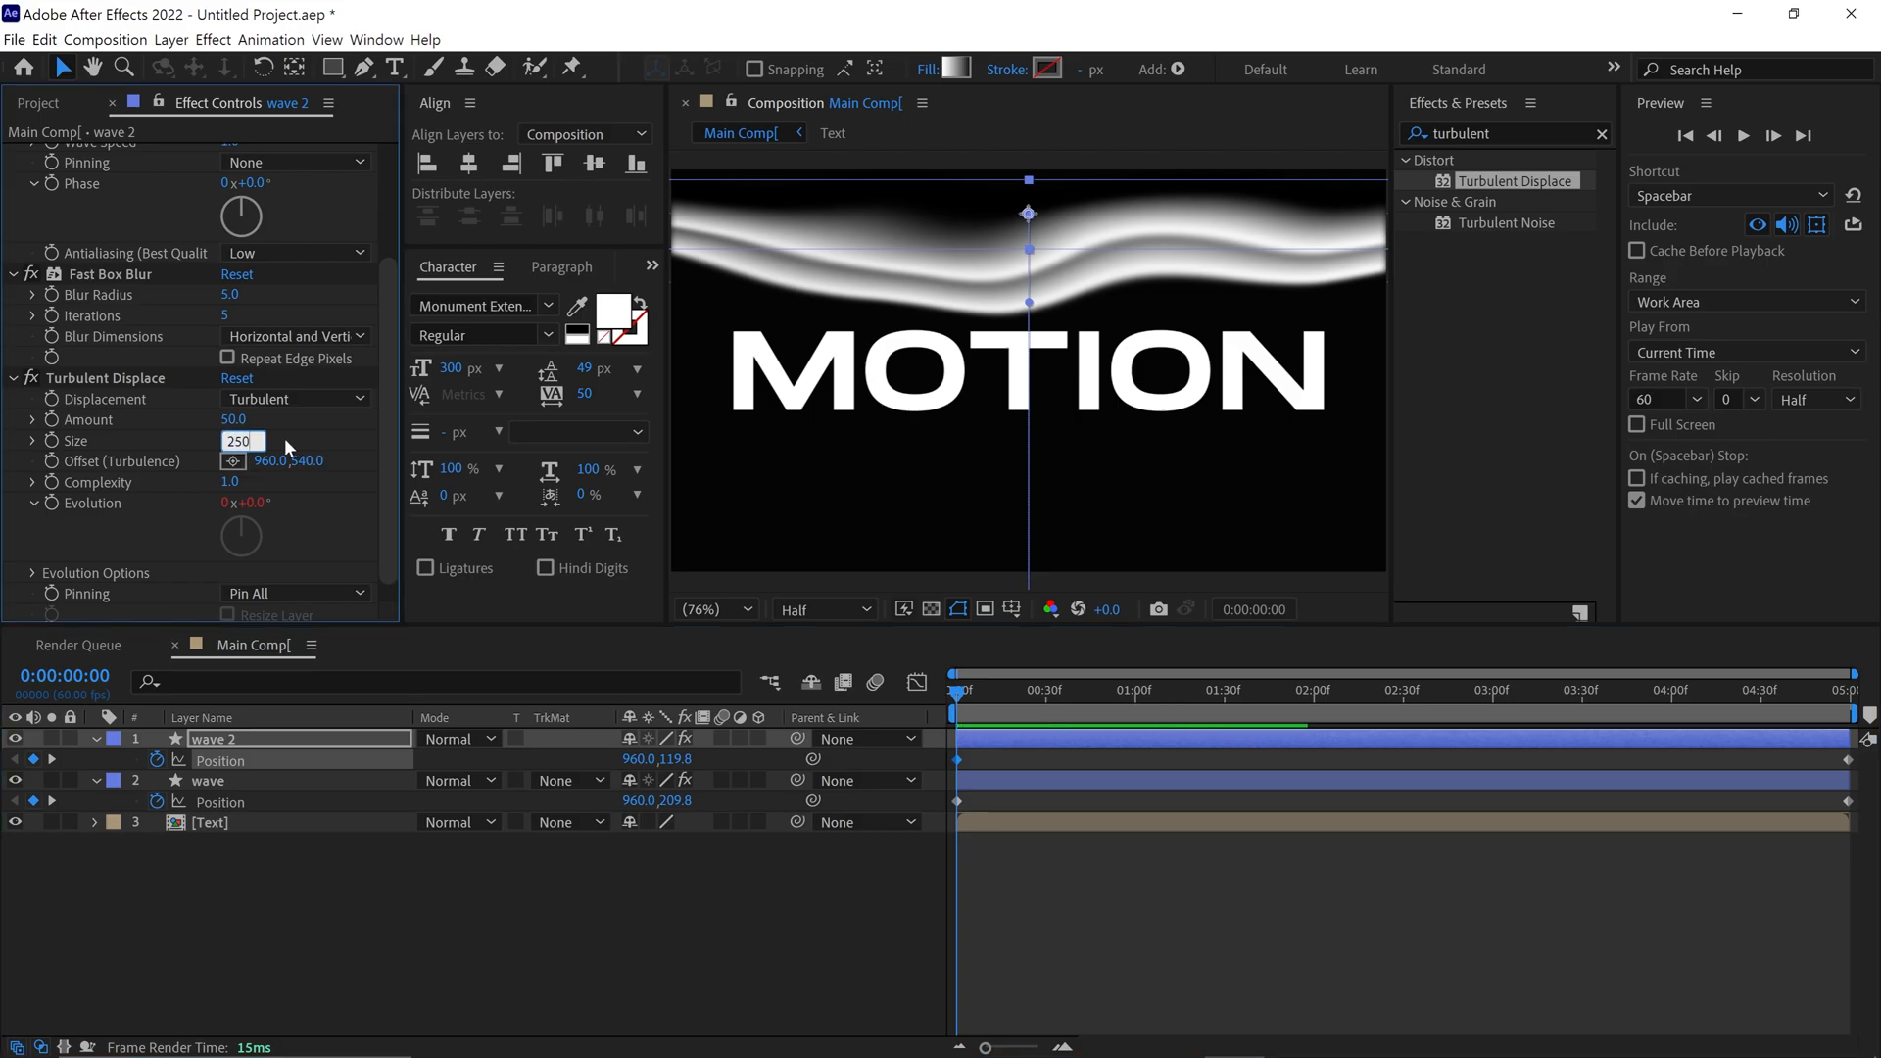
key("Return")
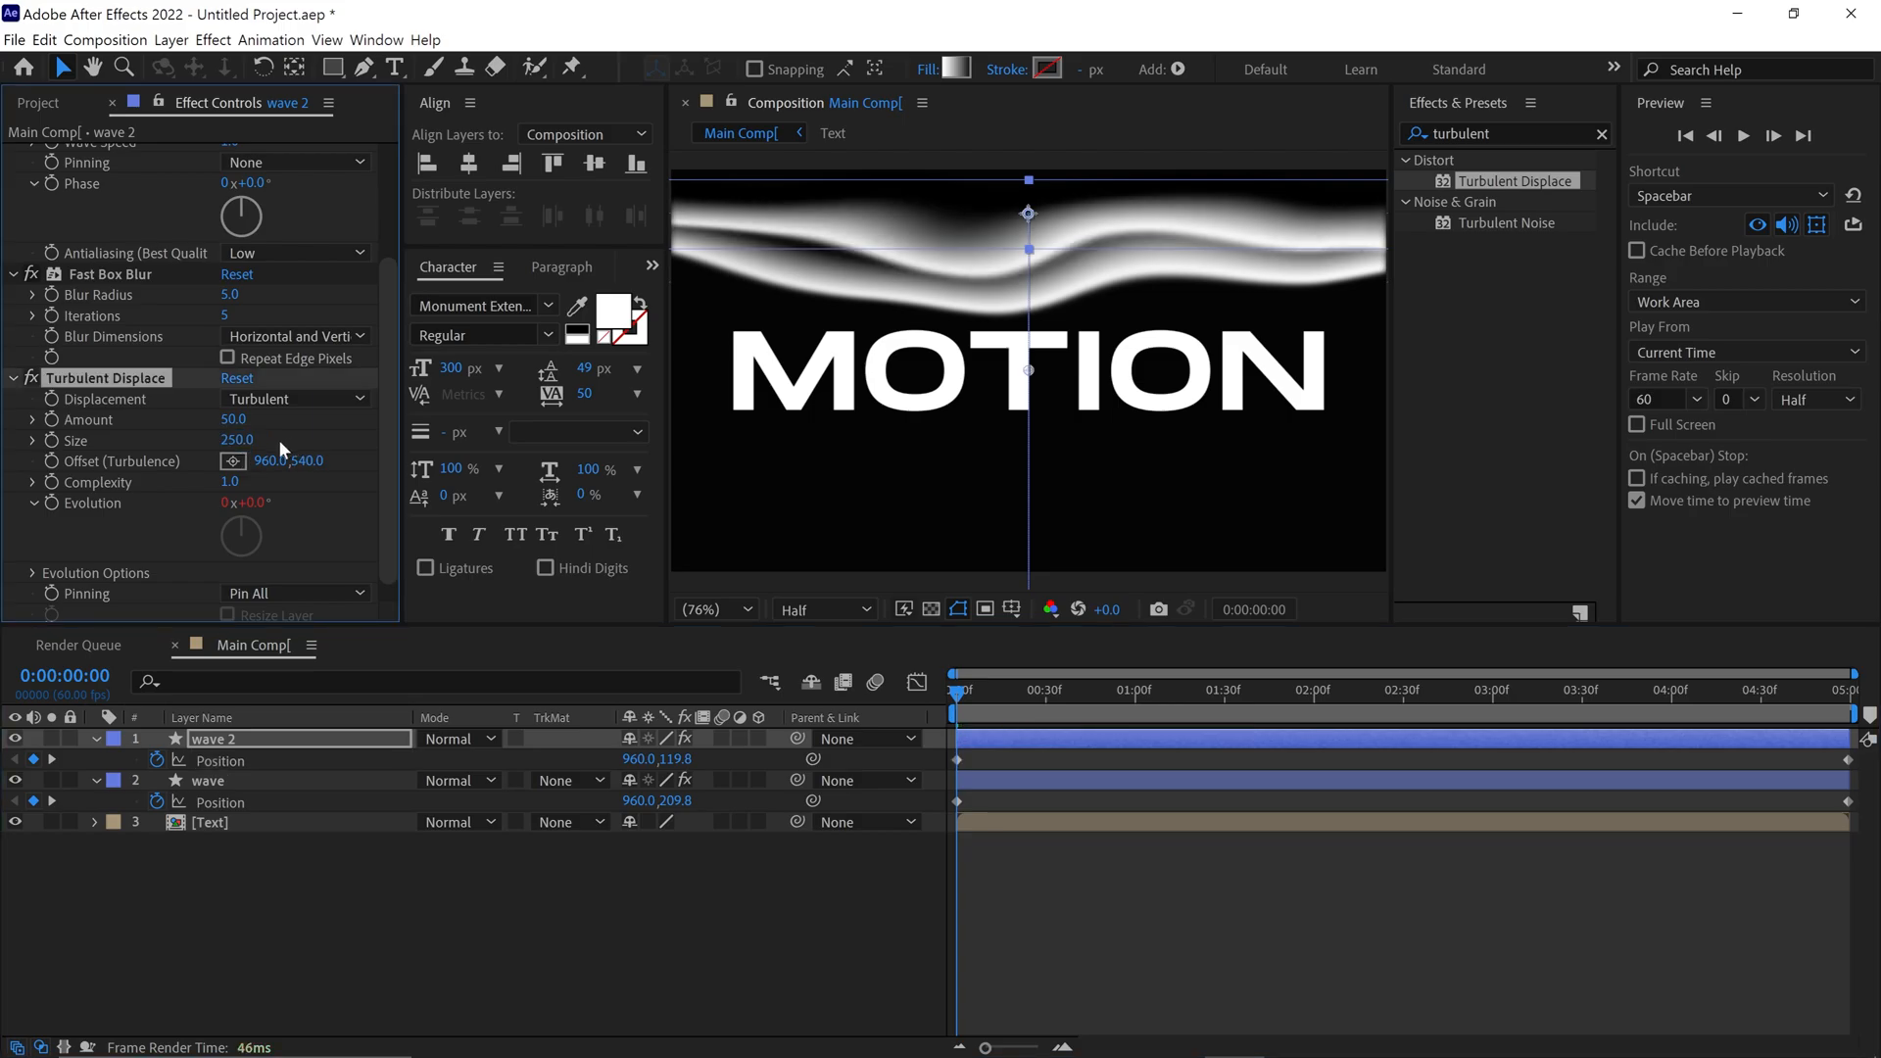
Remove the position keyframes from the duplicated wave layer, parent it to the original wave layer, and preview the animation
left_click(157, 760)
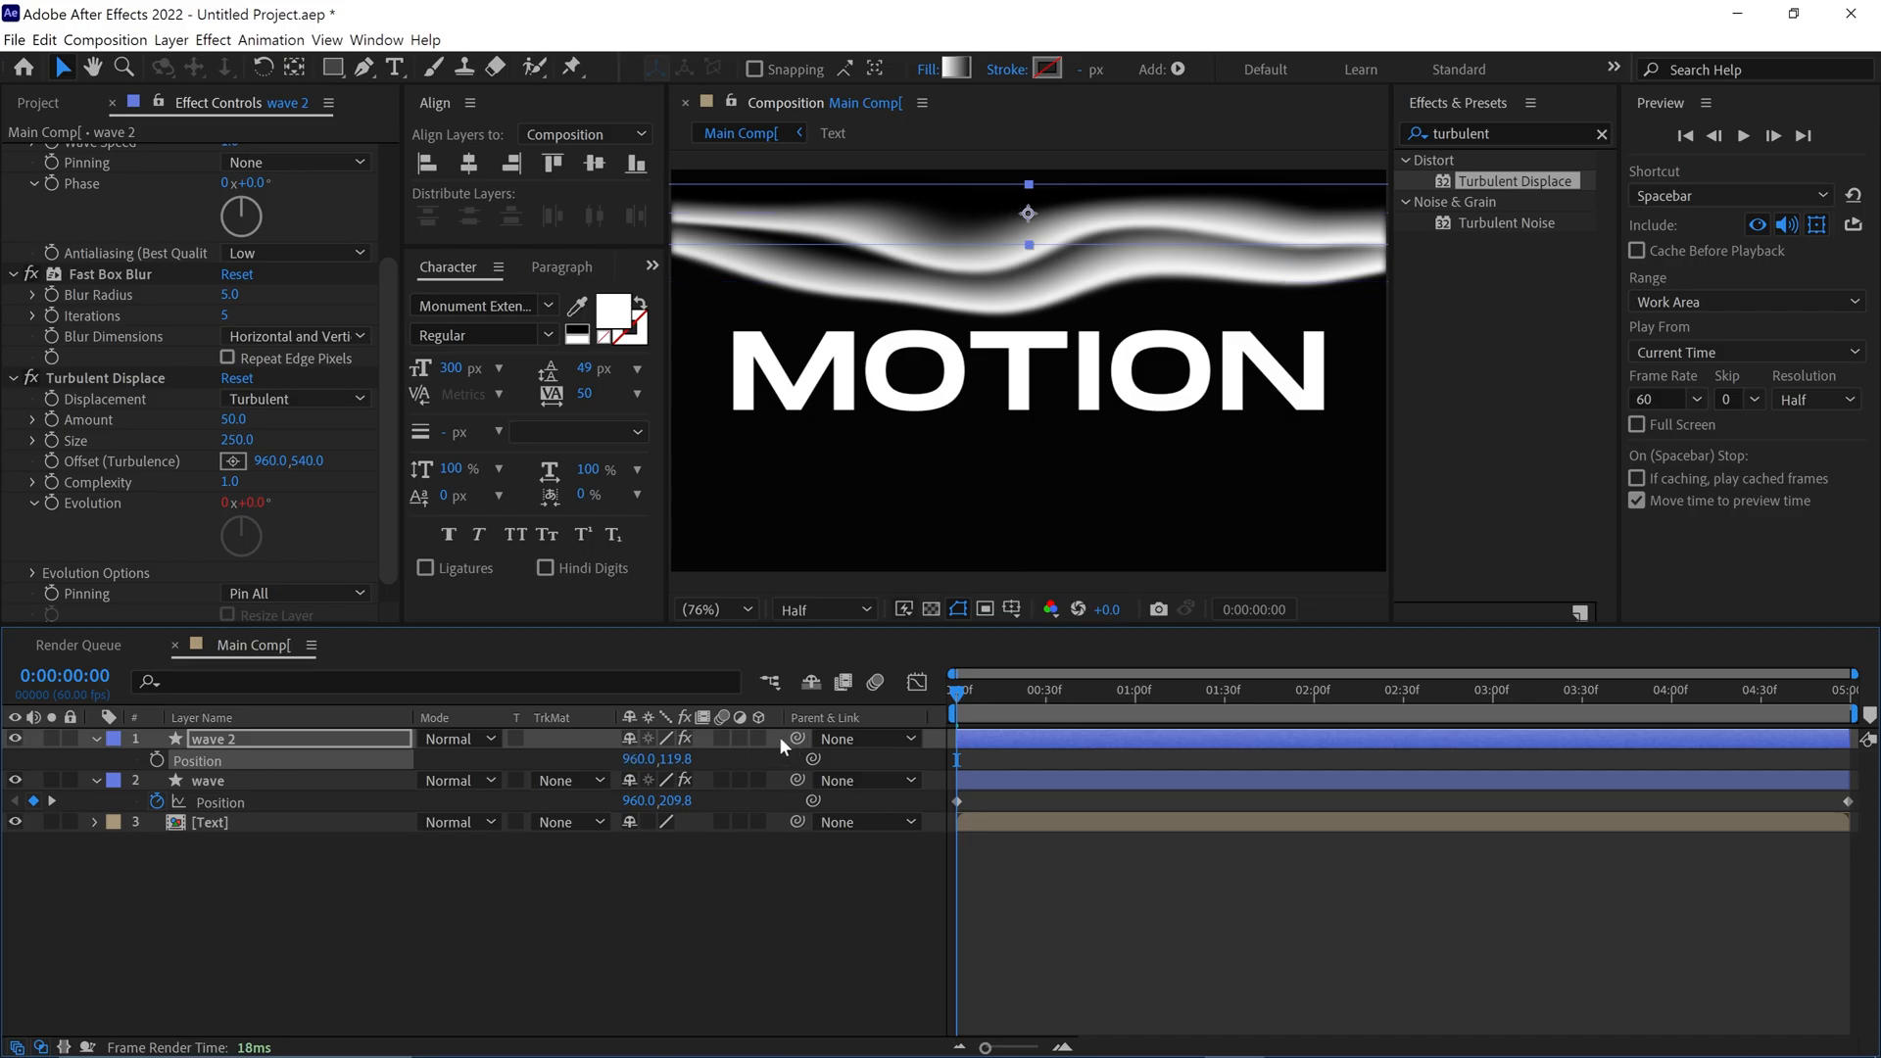
left_click_drag(798, 738, 270, 782)
key("space")
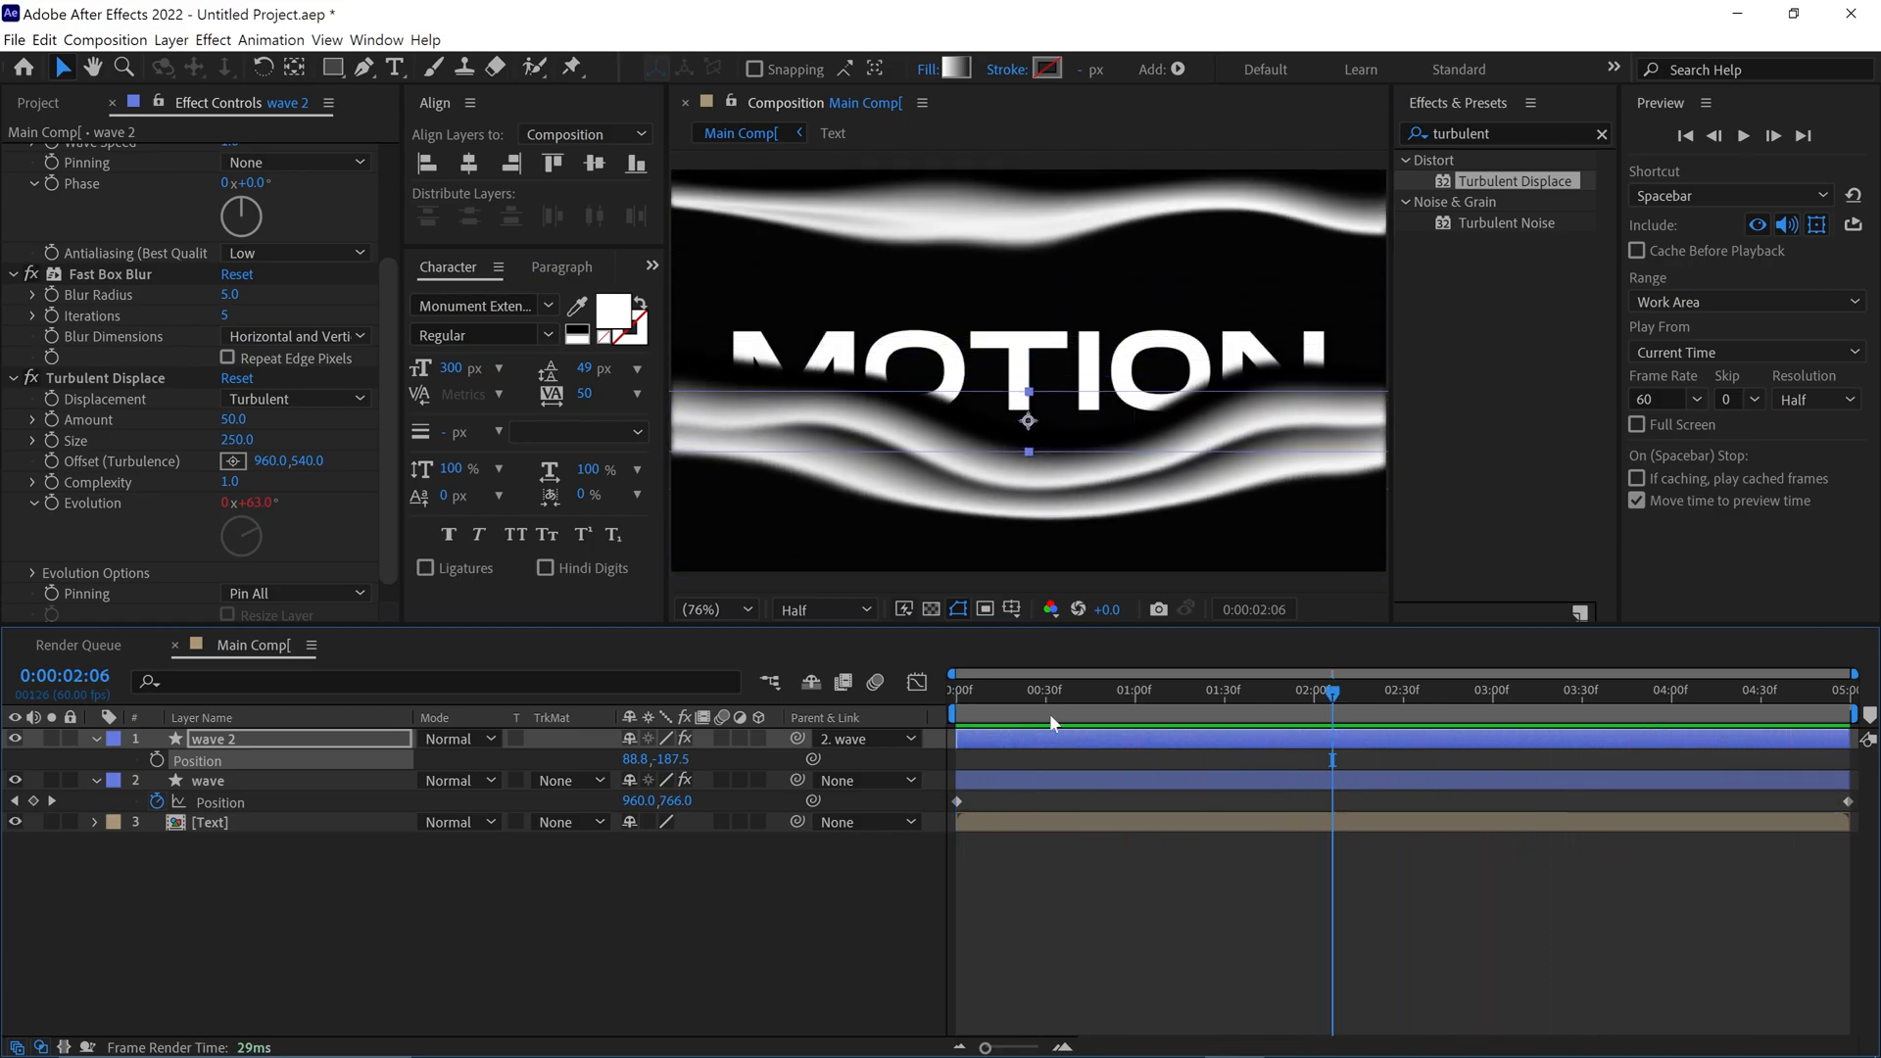
Pre-compose the wave and wave 2 layers into a composition named Wave, moving all attributes into the new composition
key("space")
left_click(208, 779, "ctrl")
right_click(212, 781)
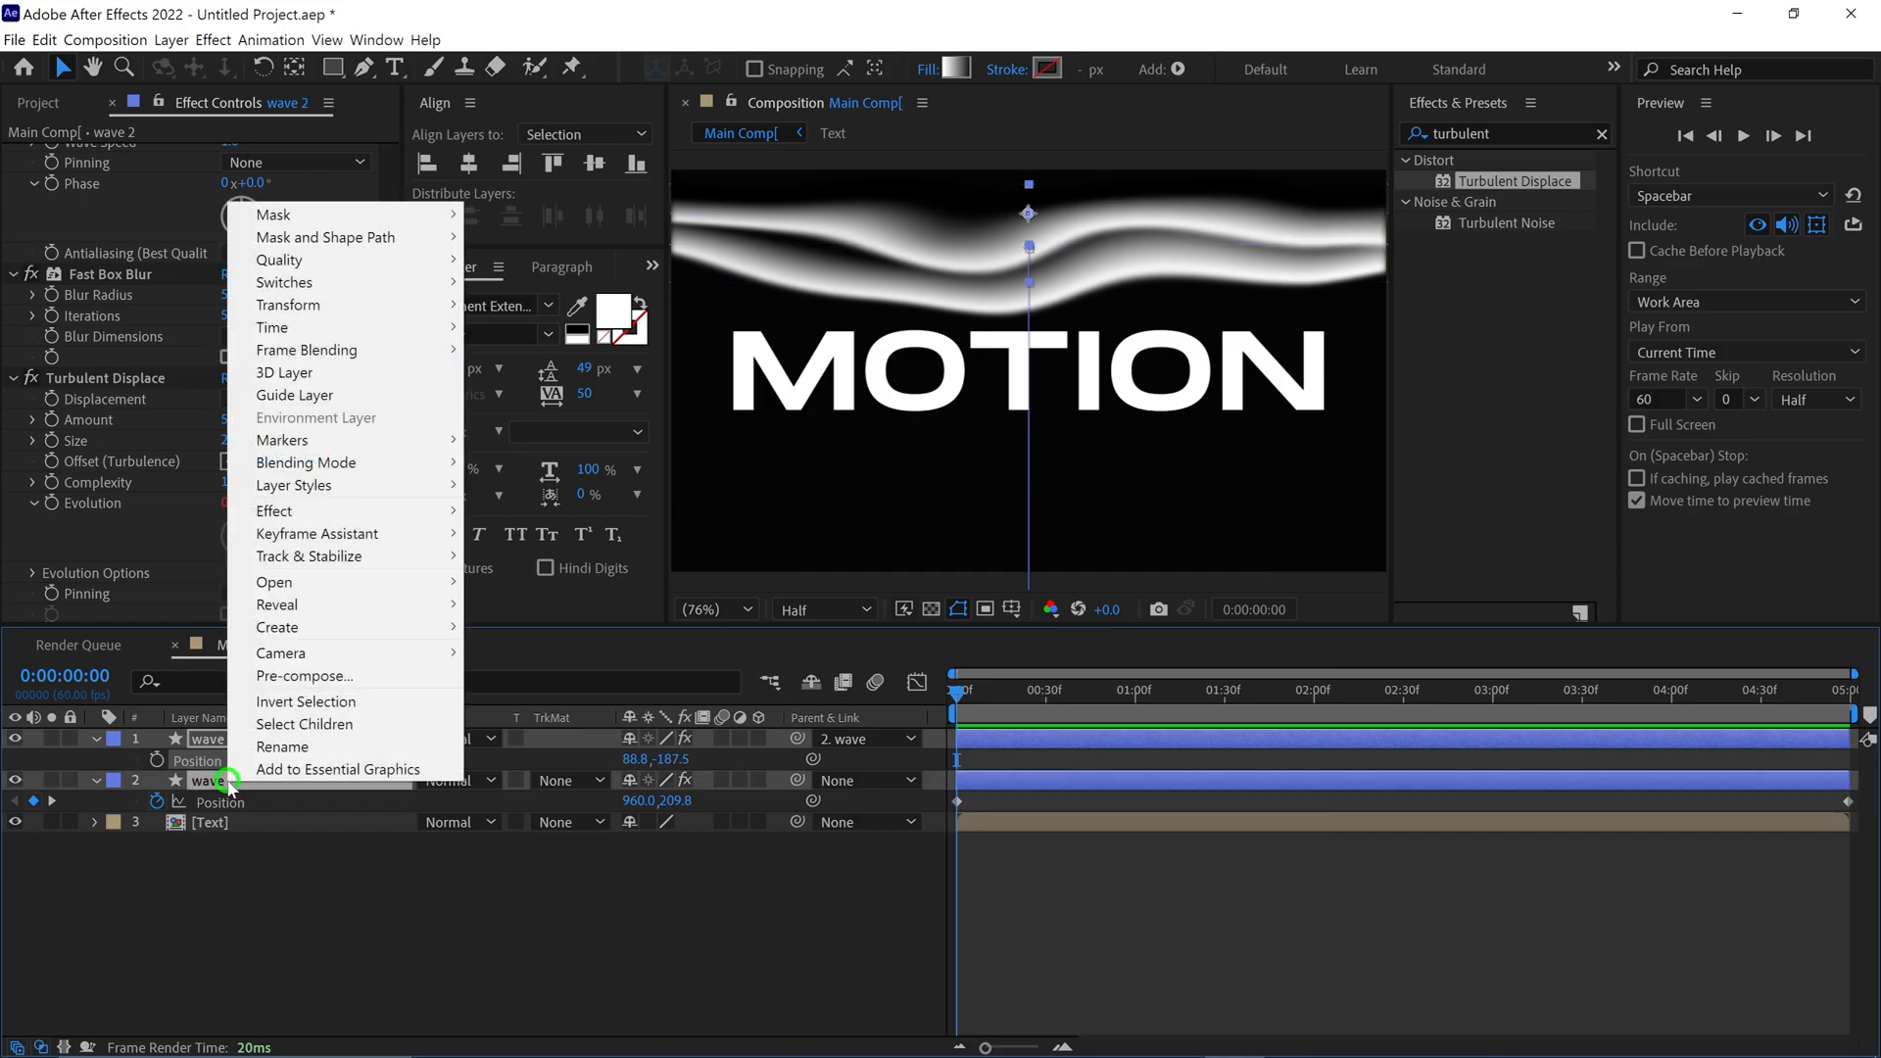
left_click(307, 678)
type("Wave")
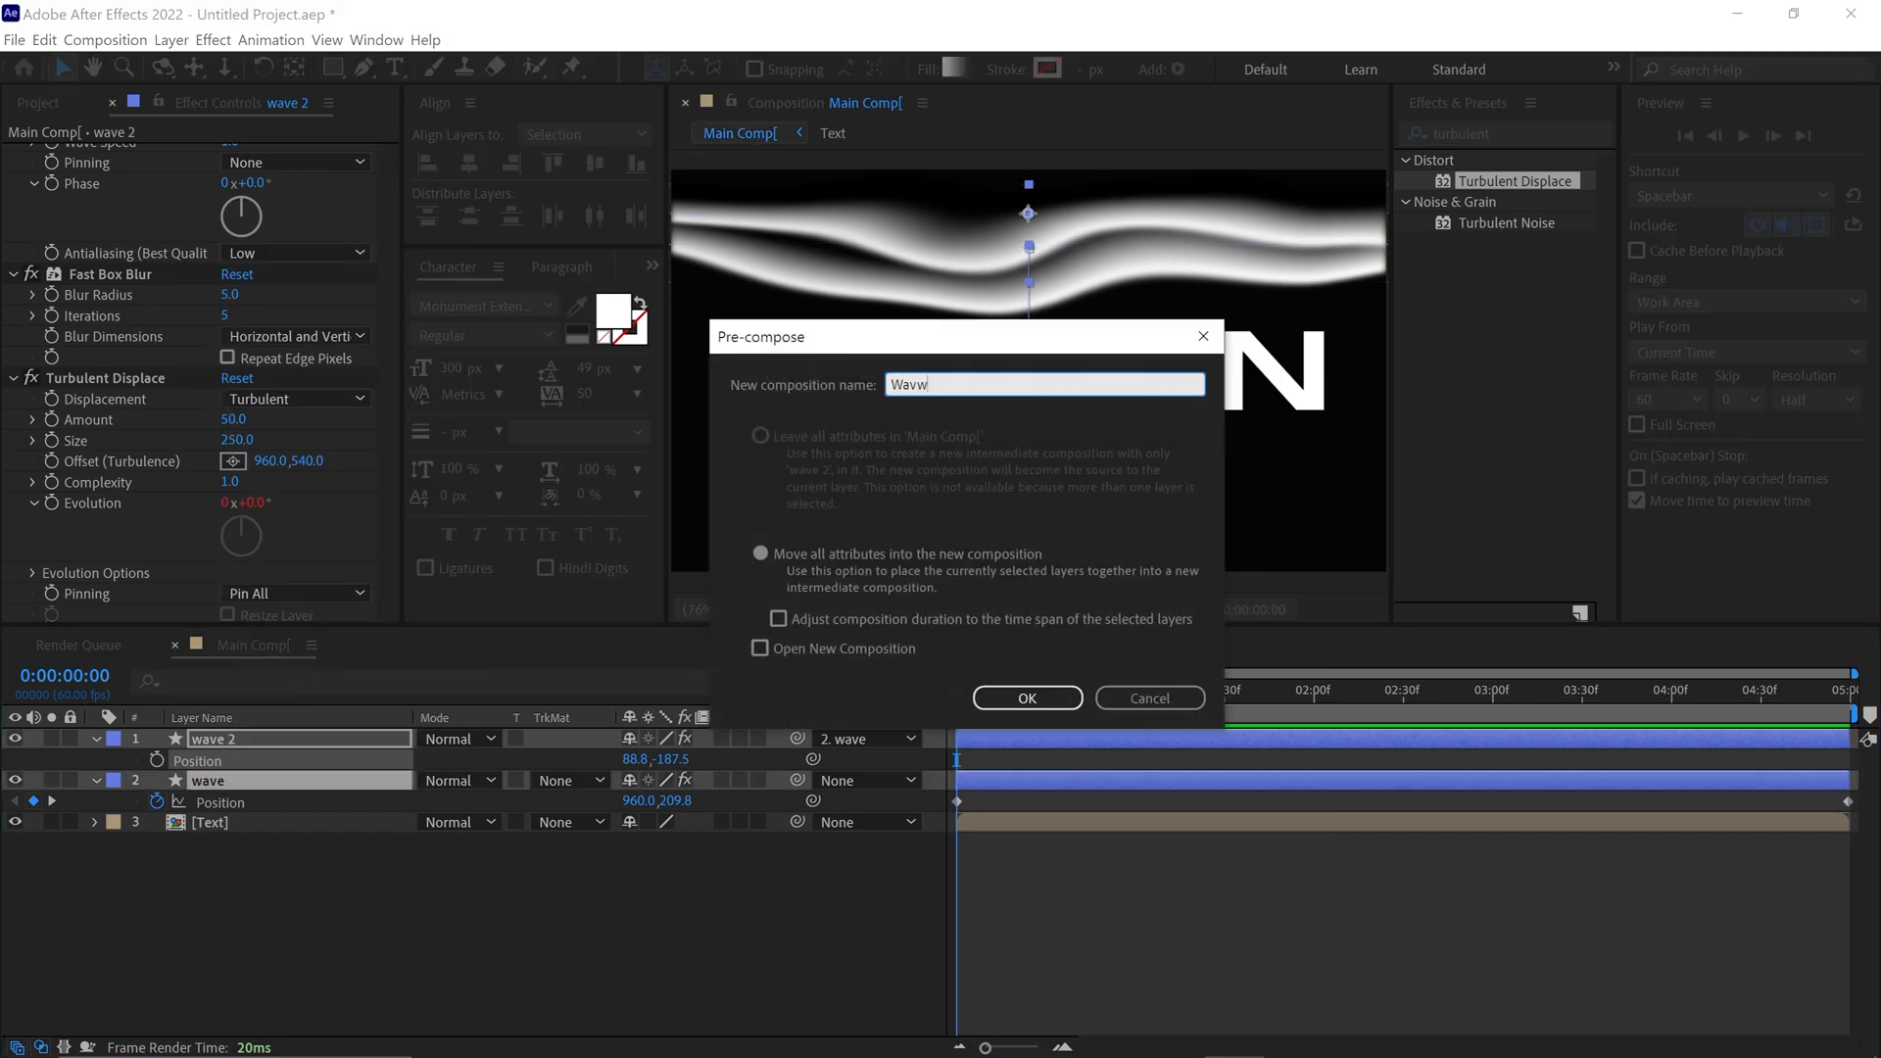
left_click(762, 553)
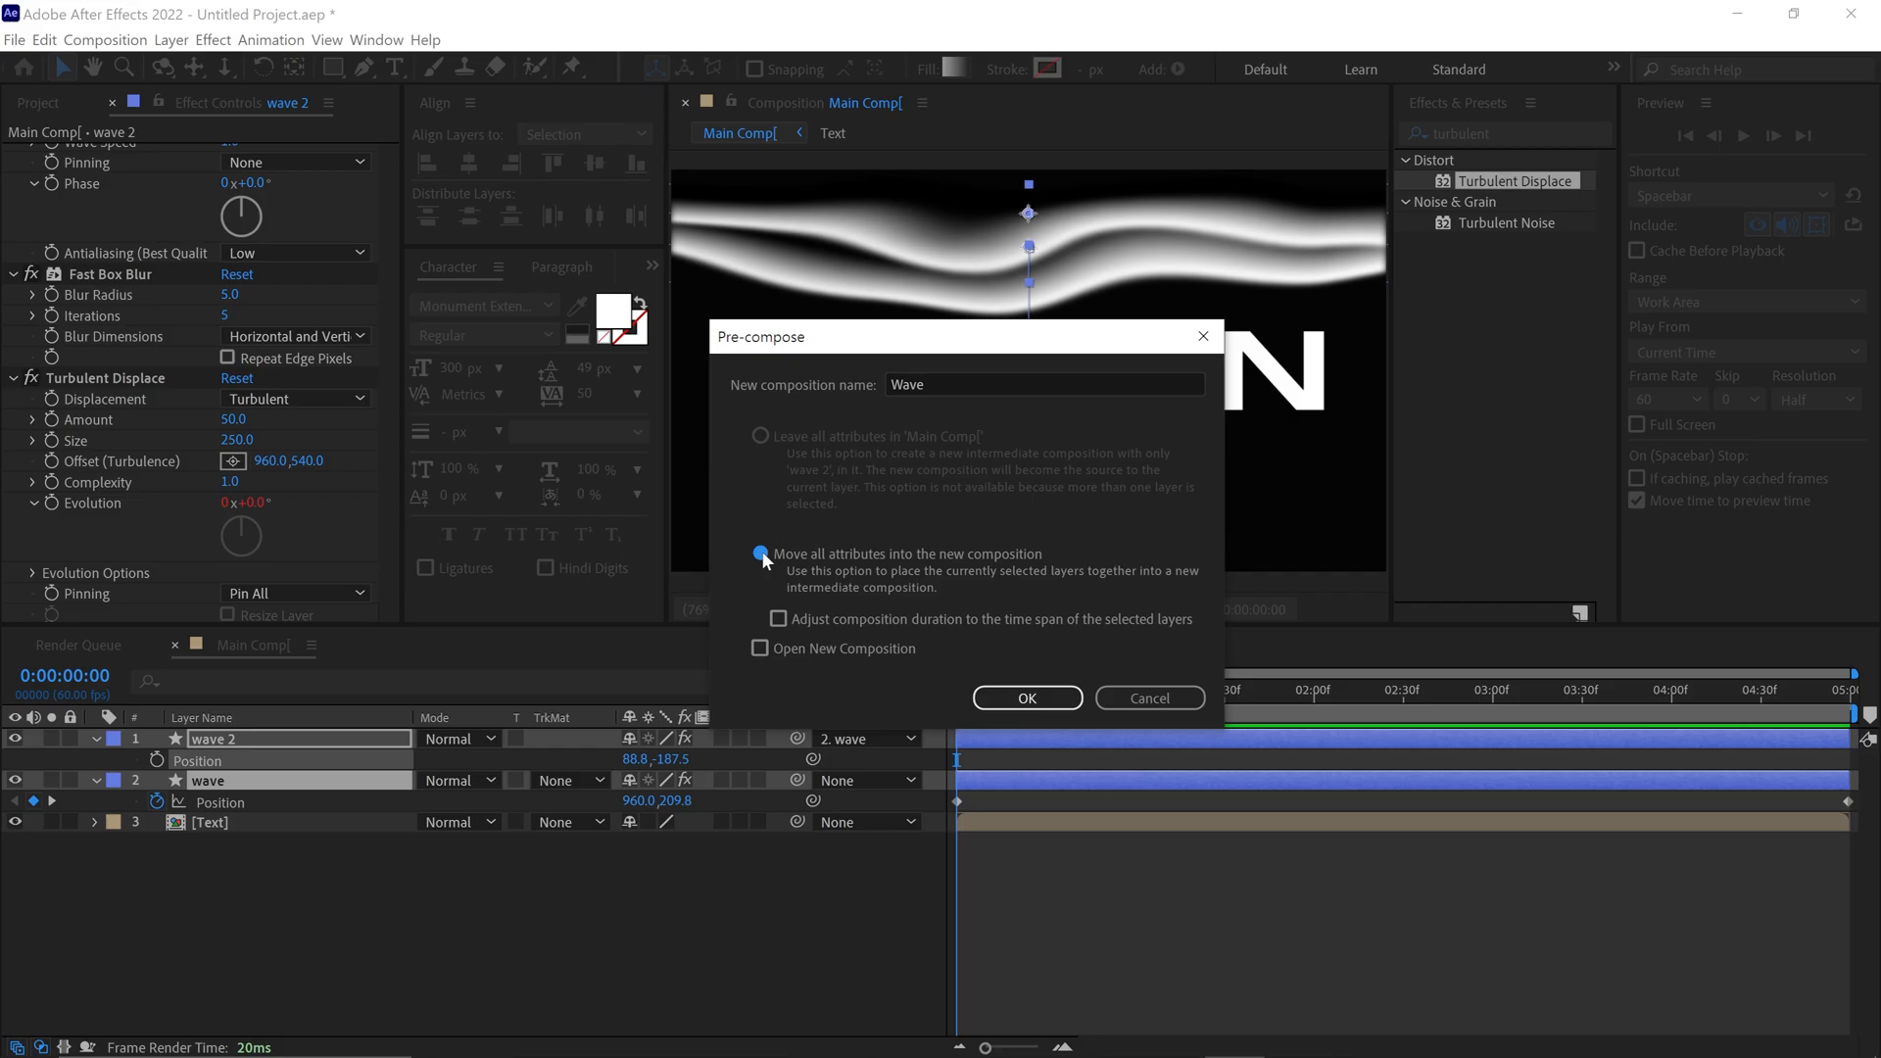
left_click(1029, 697)
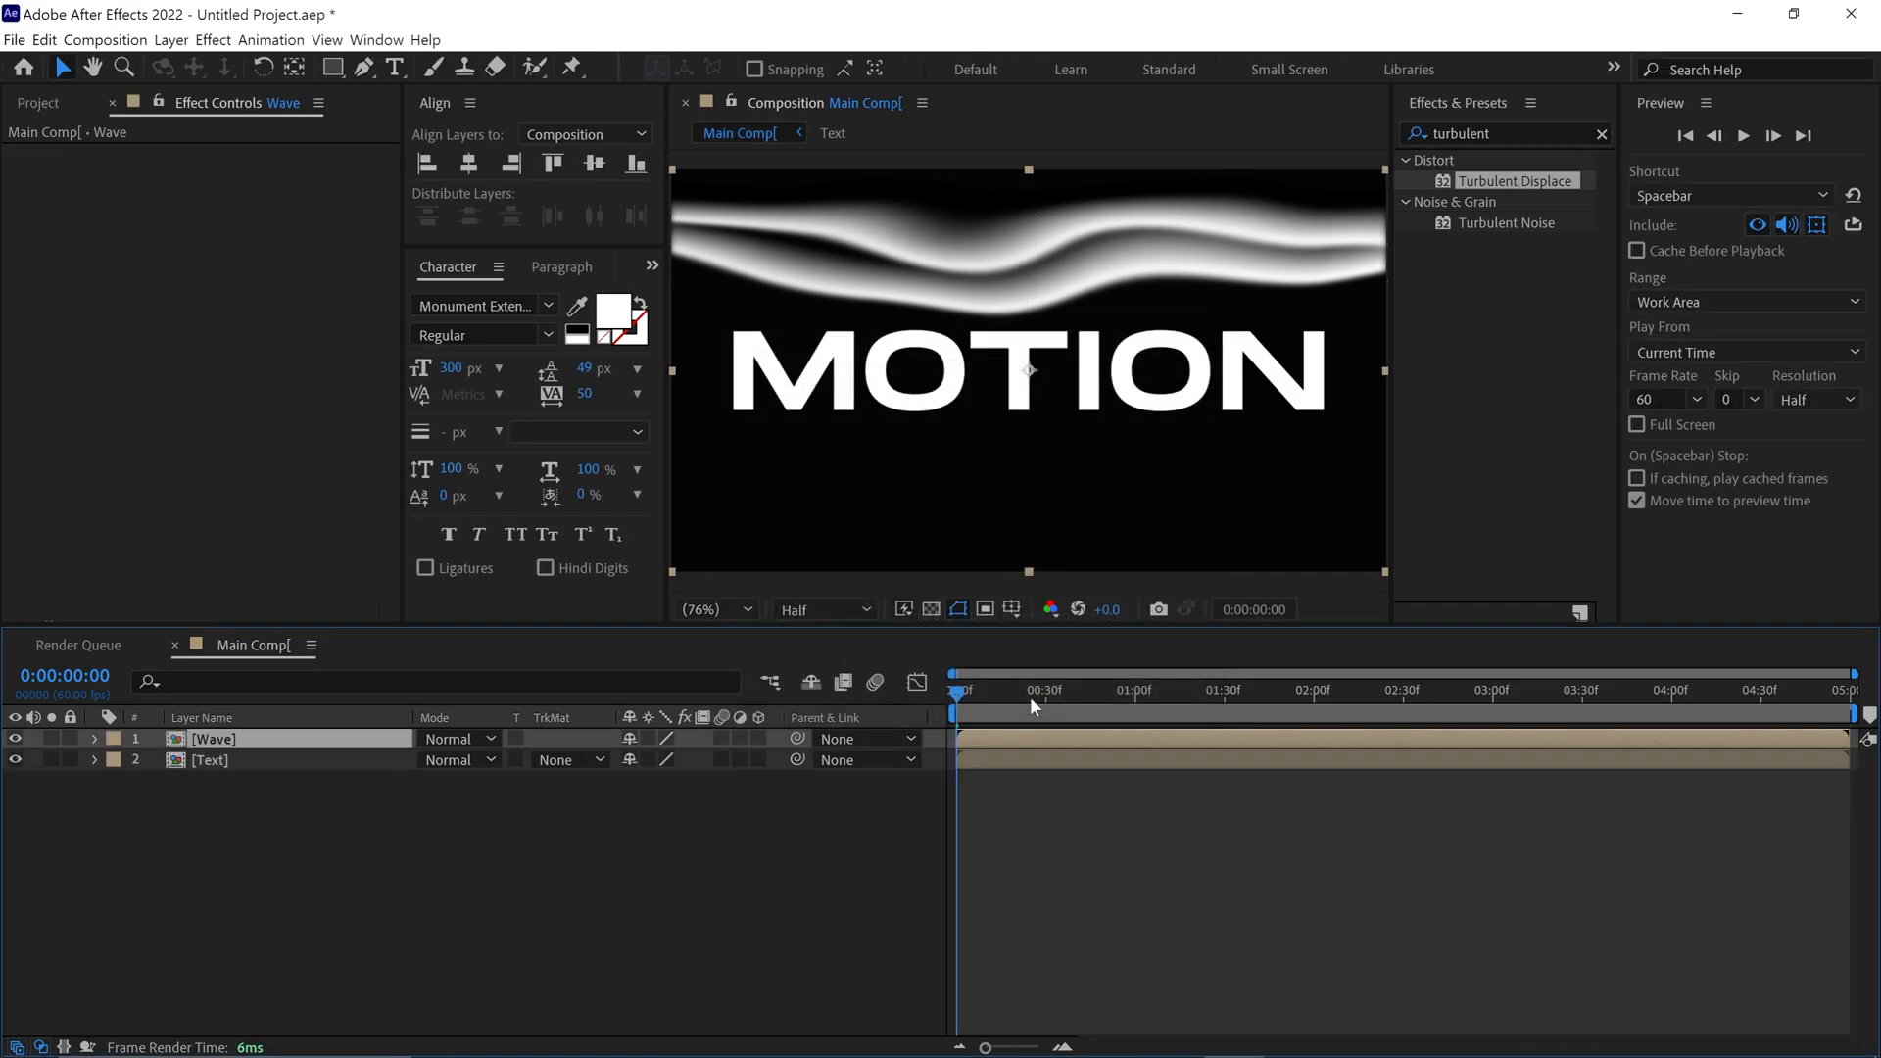
Create an adjustment layer and place it between the Wave and Text layers
right_click(471, 792)
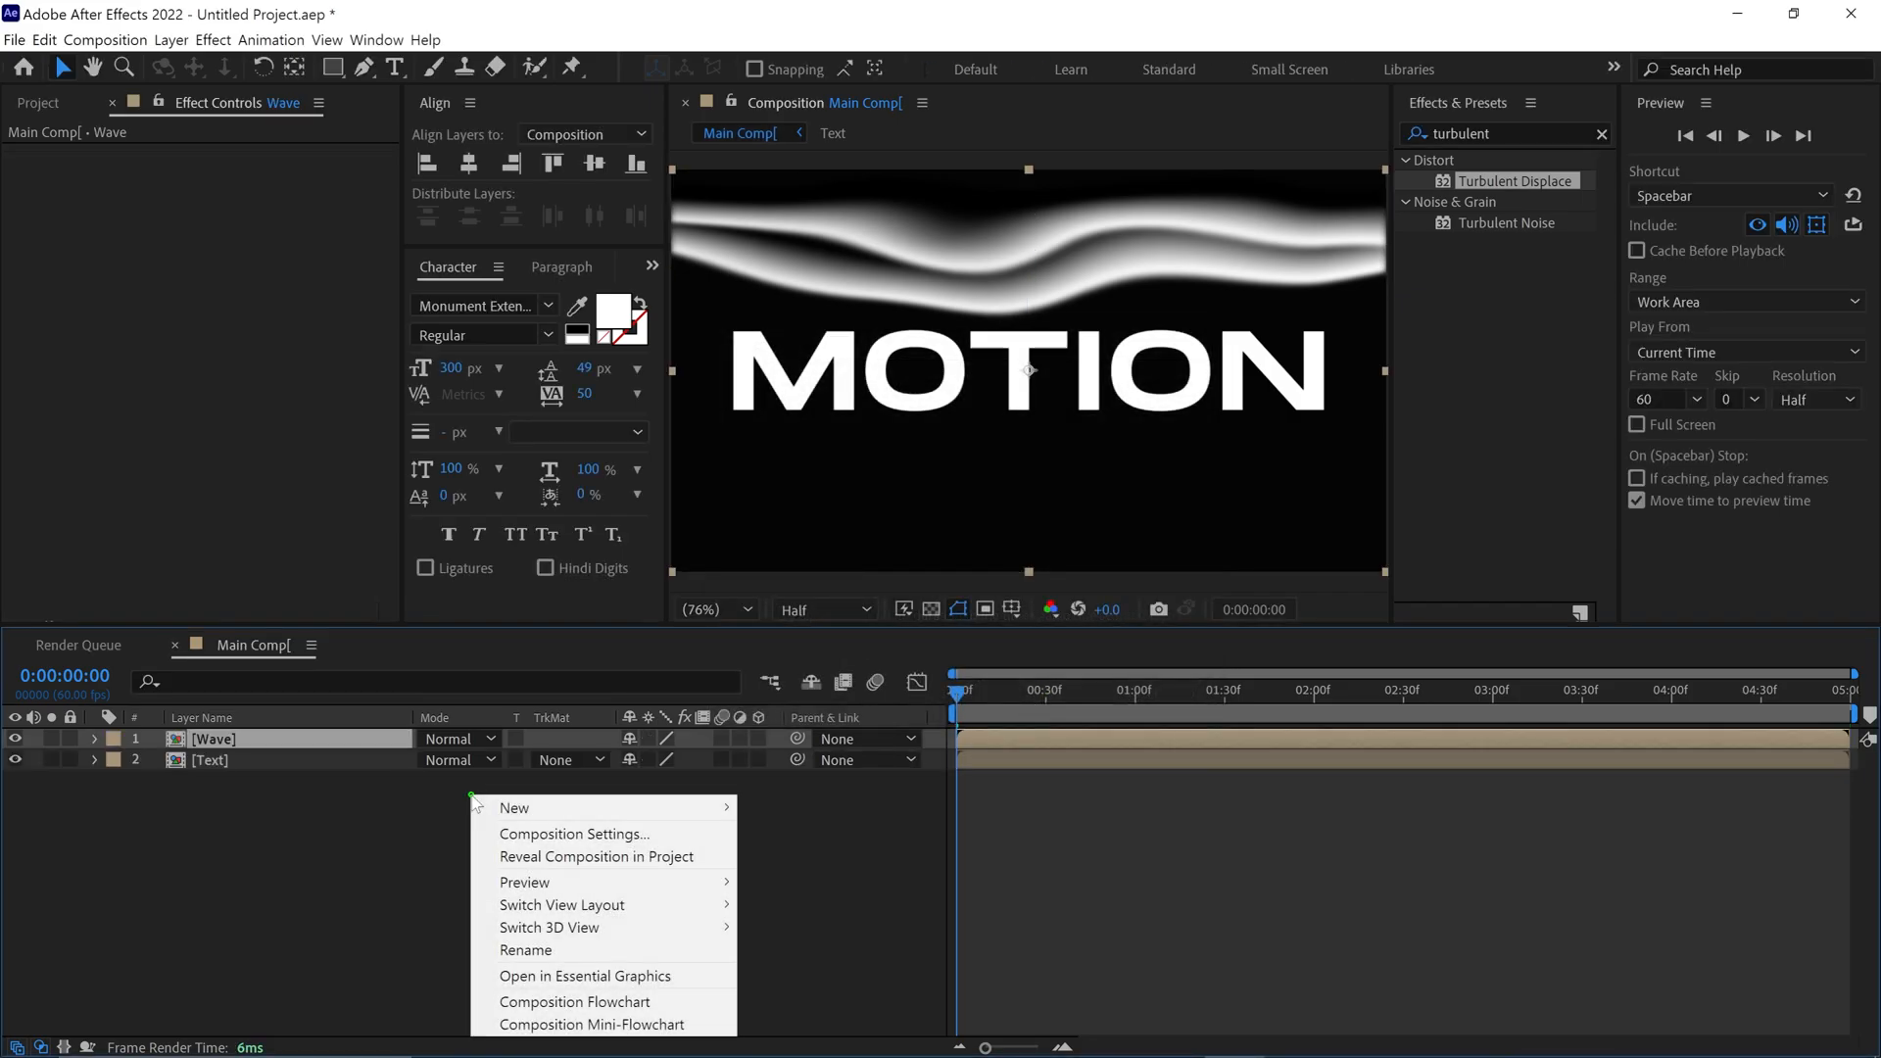
mouse_move(526, 809)
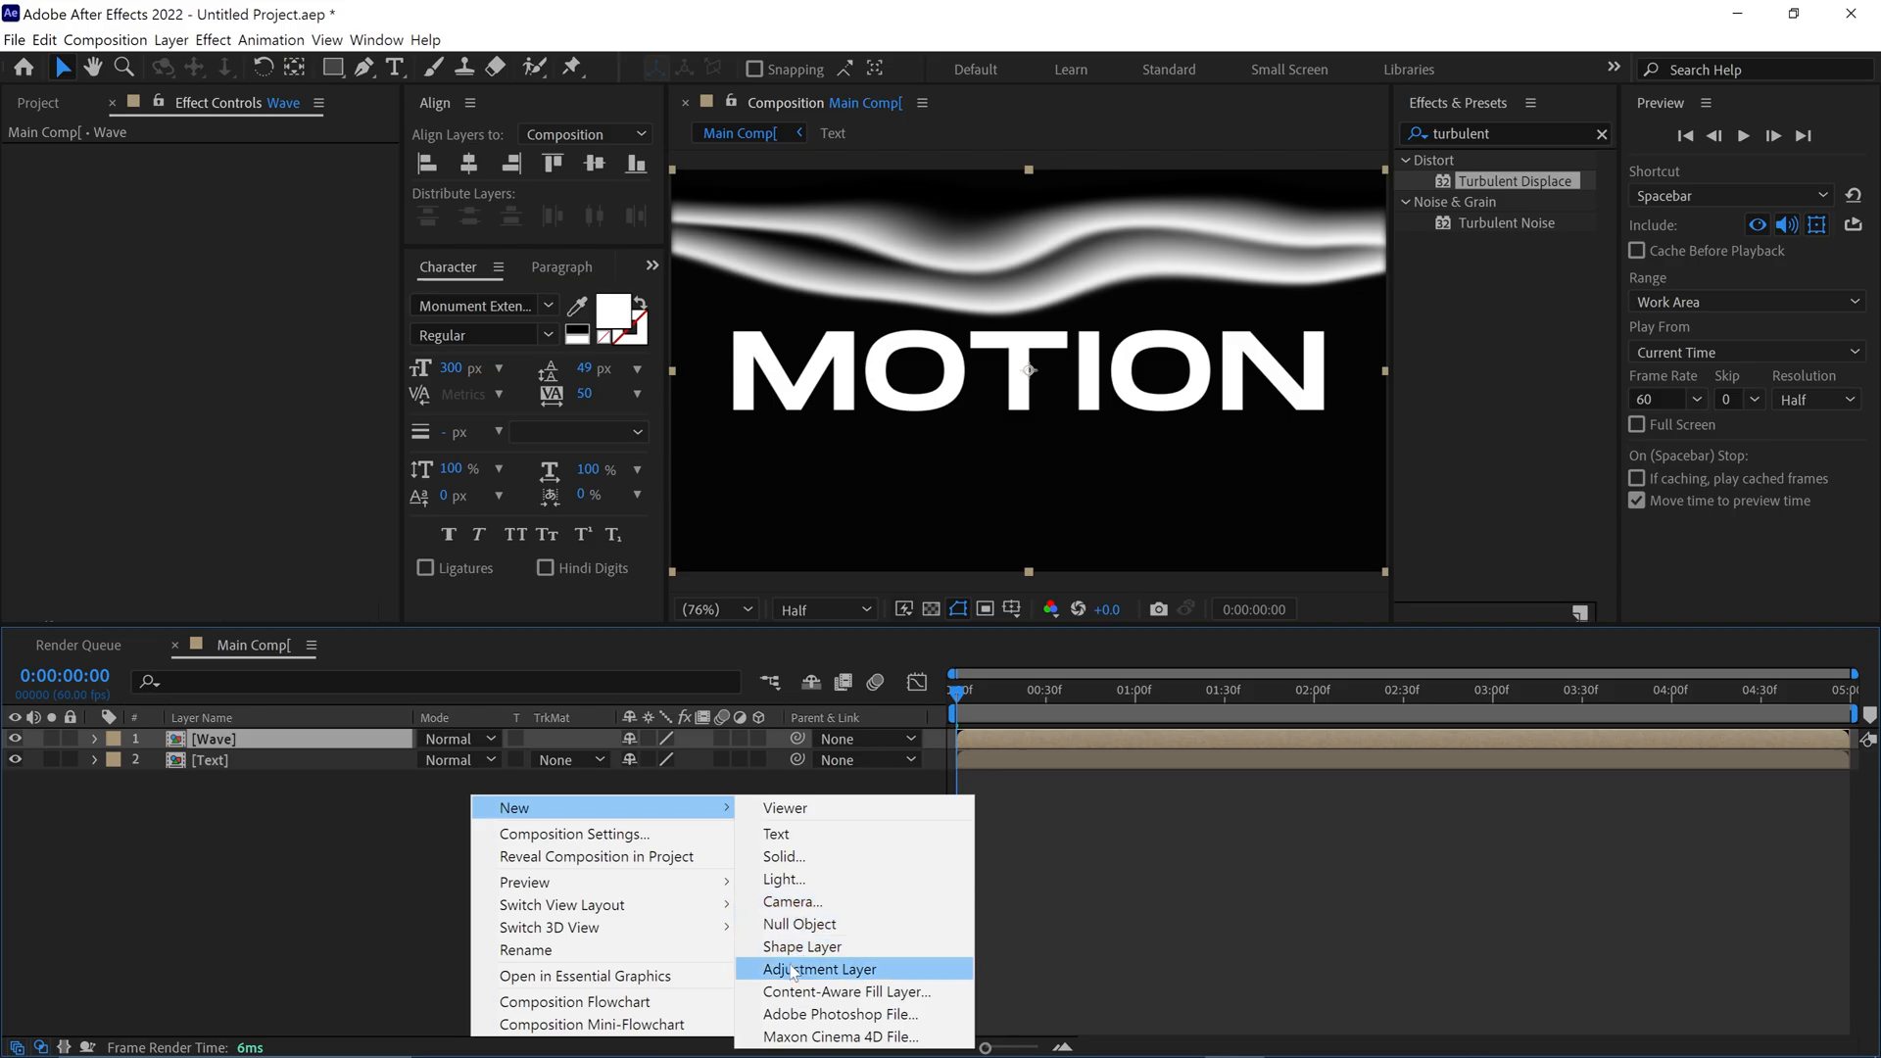
left_click(817, 969)
left_click_drag(323, 740, 297, 766)
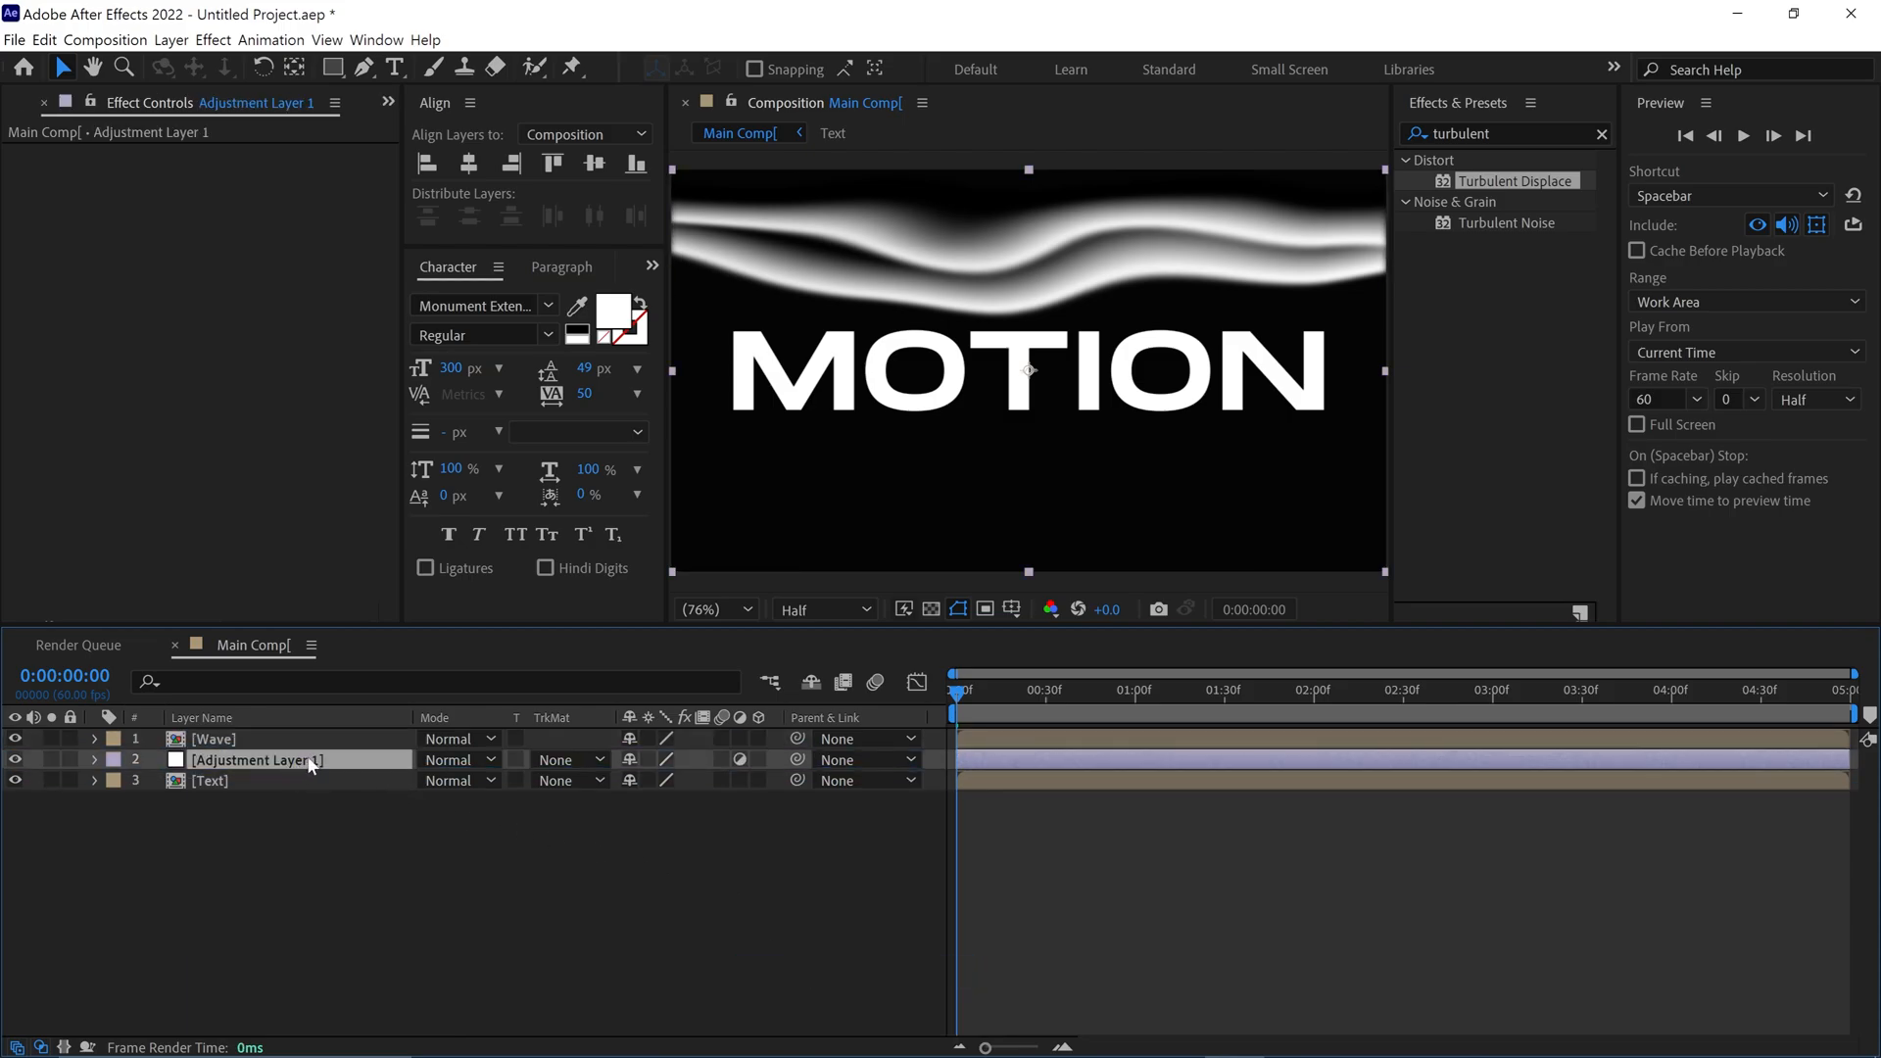
Find the CC Glass effect and apply it to the adjustment layer
left_click(1513, 132)
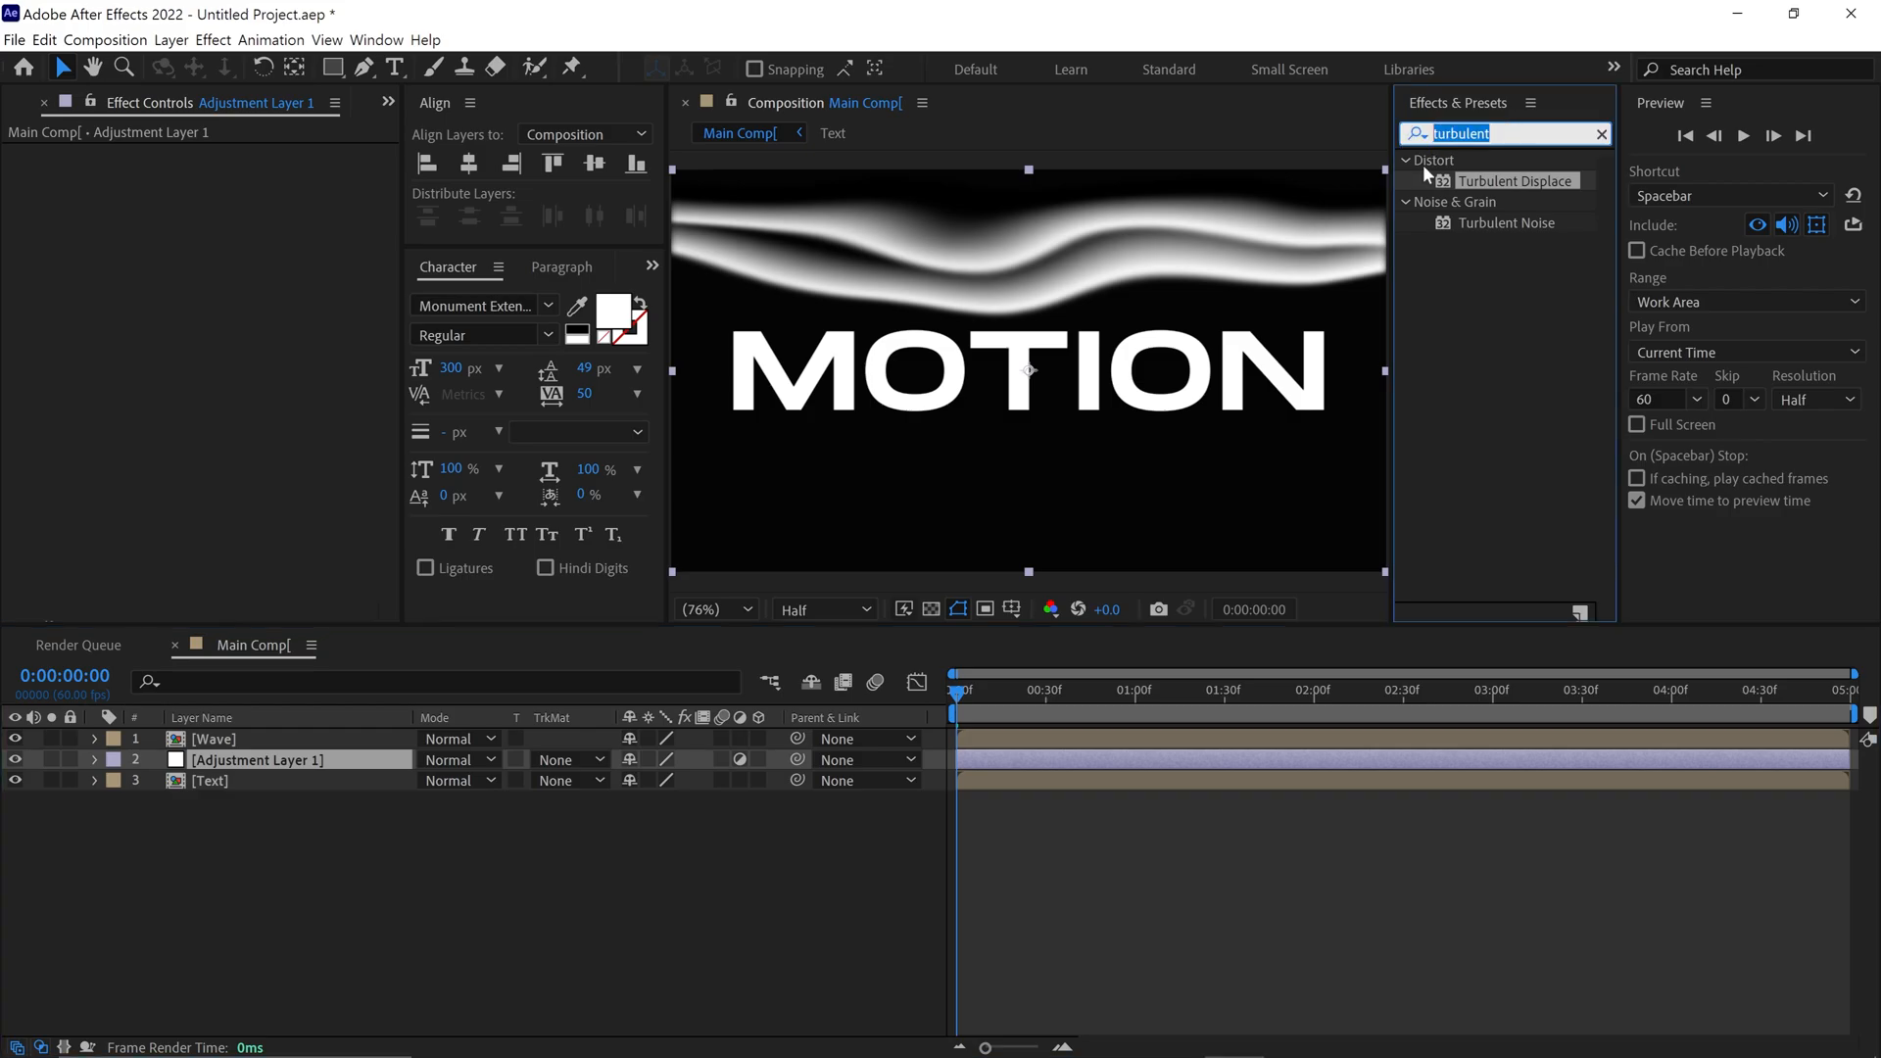
type("cc glass")
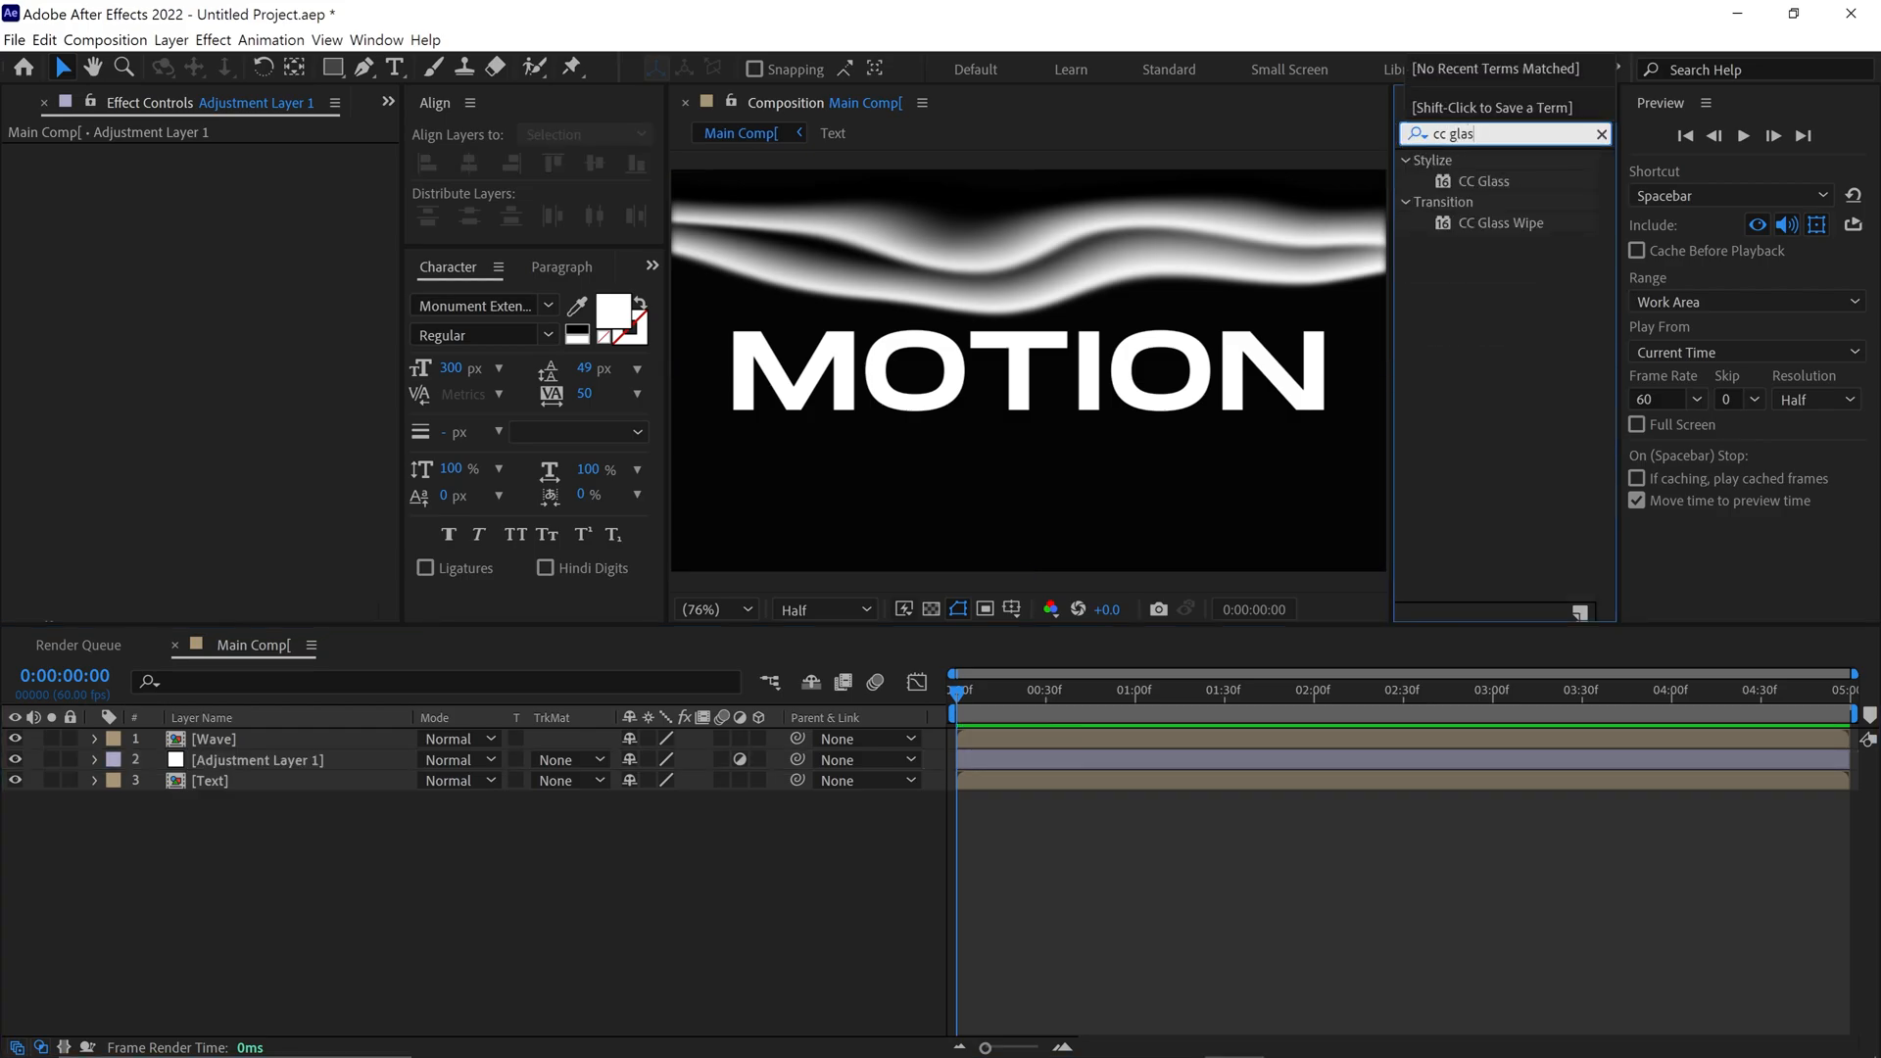
left_click(1502, 181)
left_click_drag(1505, 183, 398, 761)
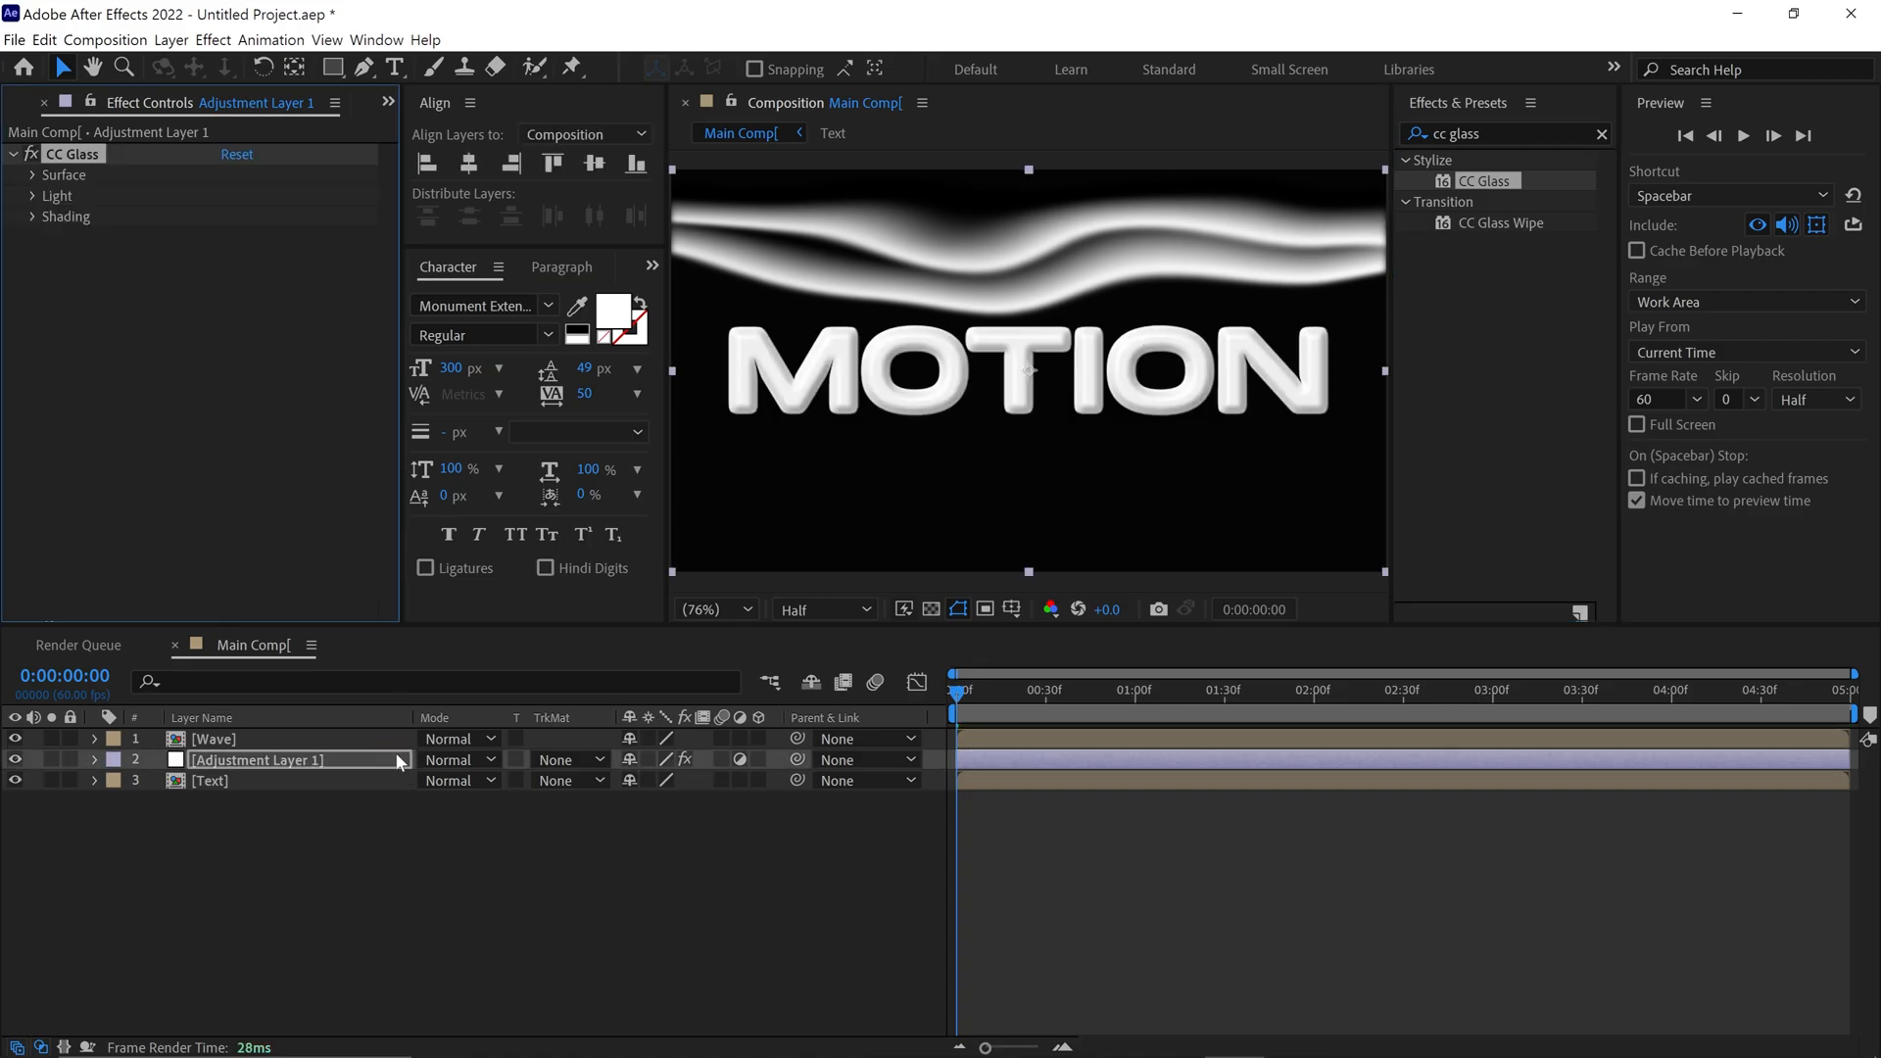
Use the Wave layer with Effects & Masks as the CC Glass bump map, and hide the Wave layer
left_click(33, 176)
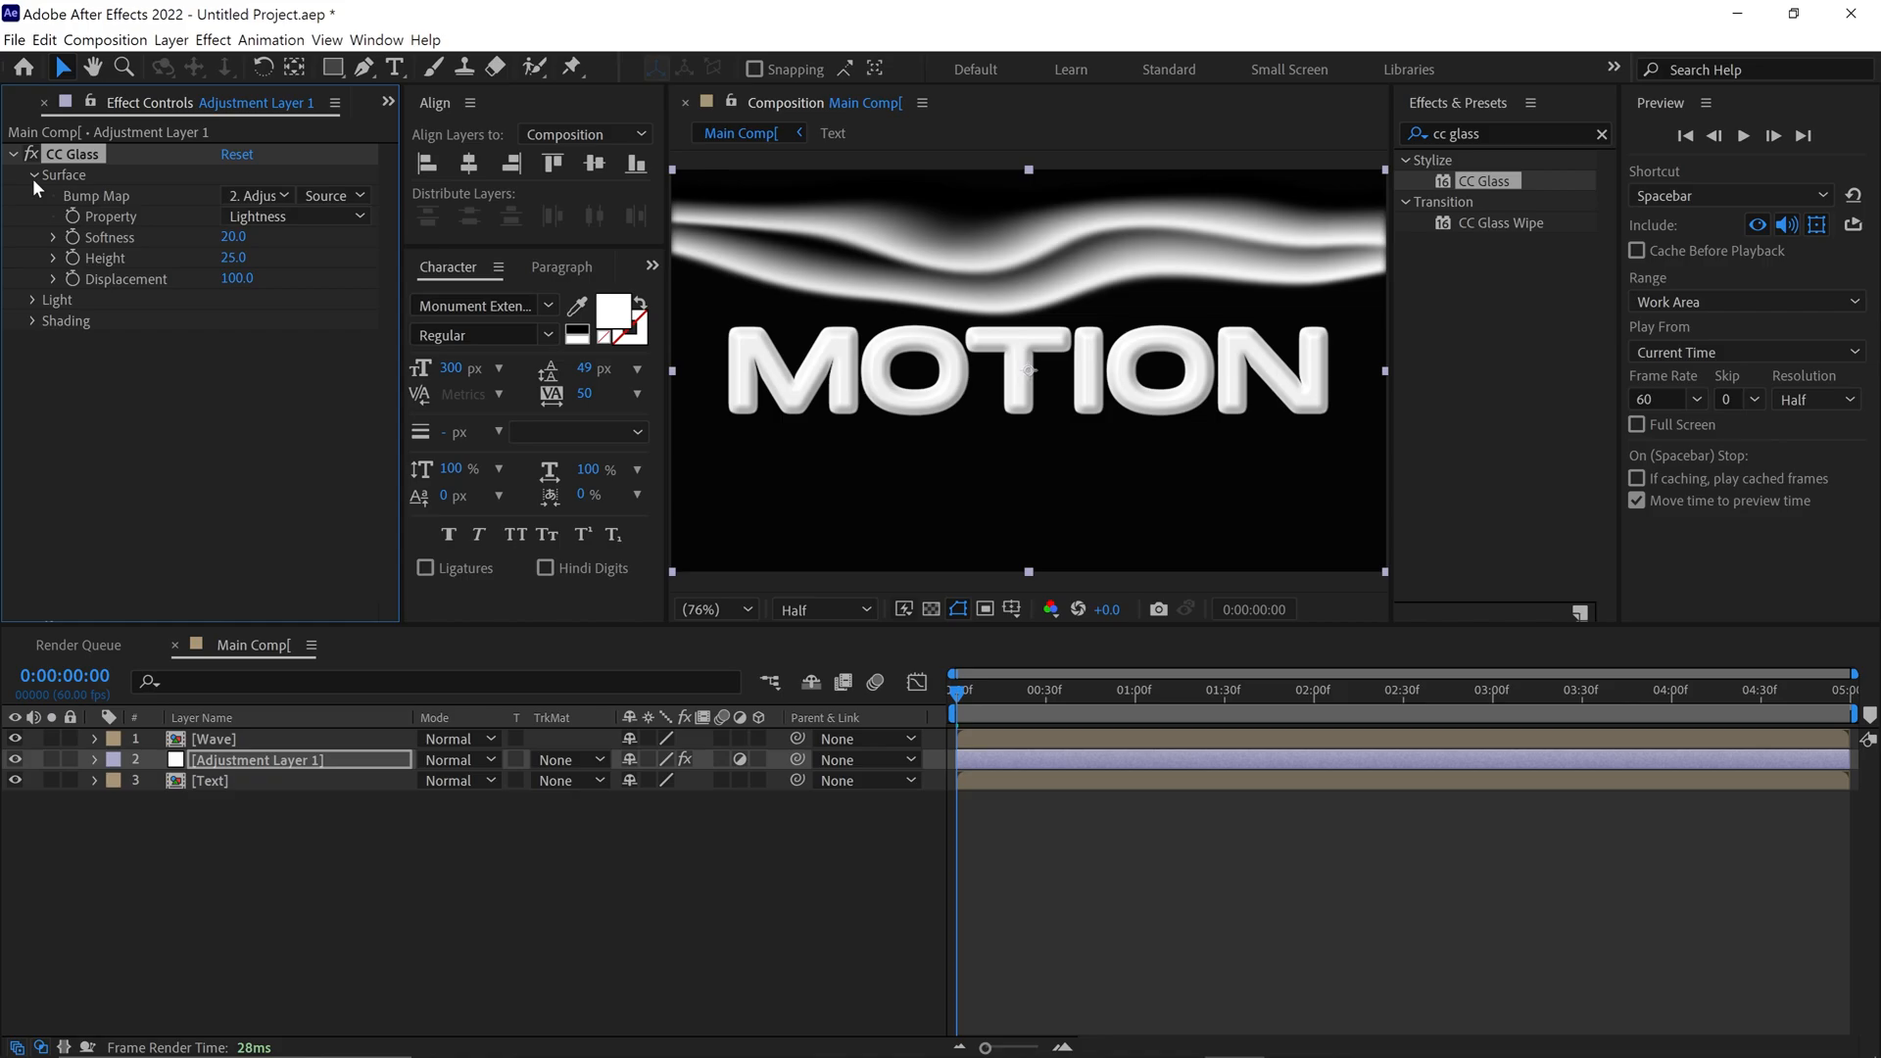
left_click(263, 196)
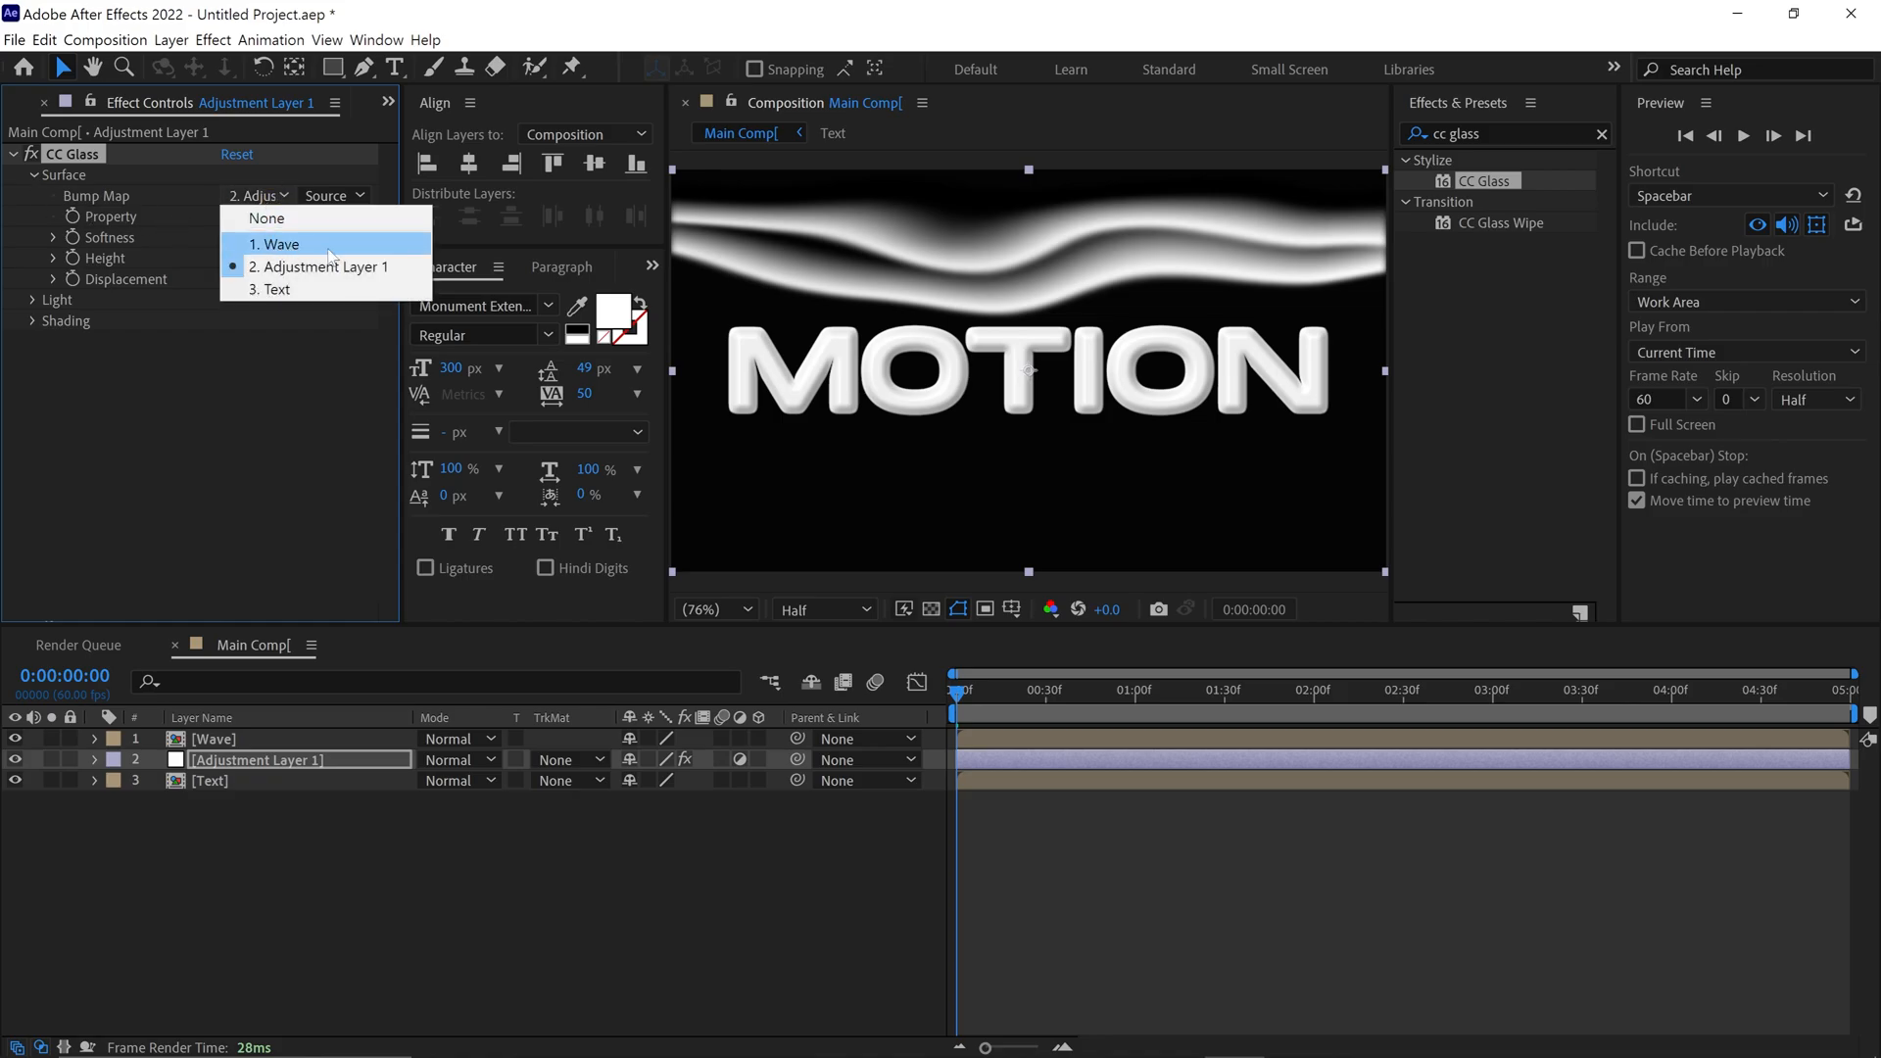
left_click(274, 245)
left_click(337, 196)
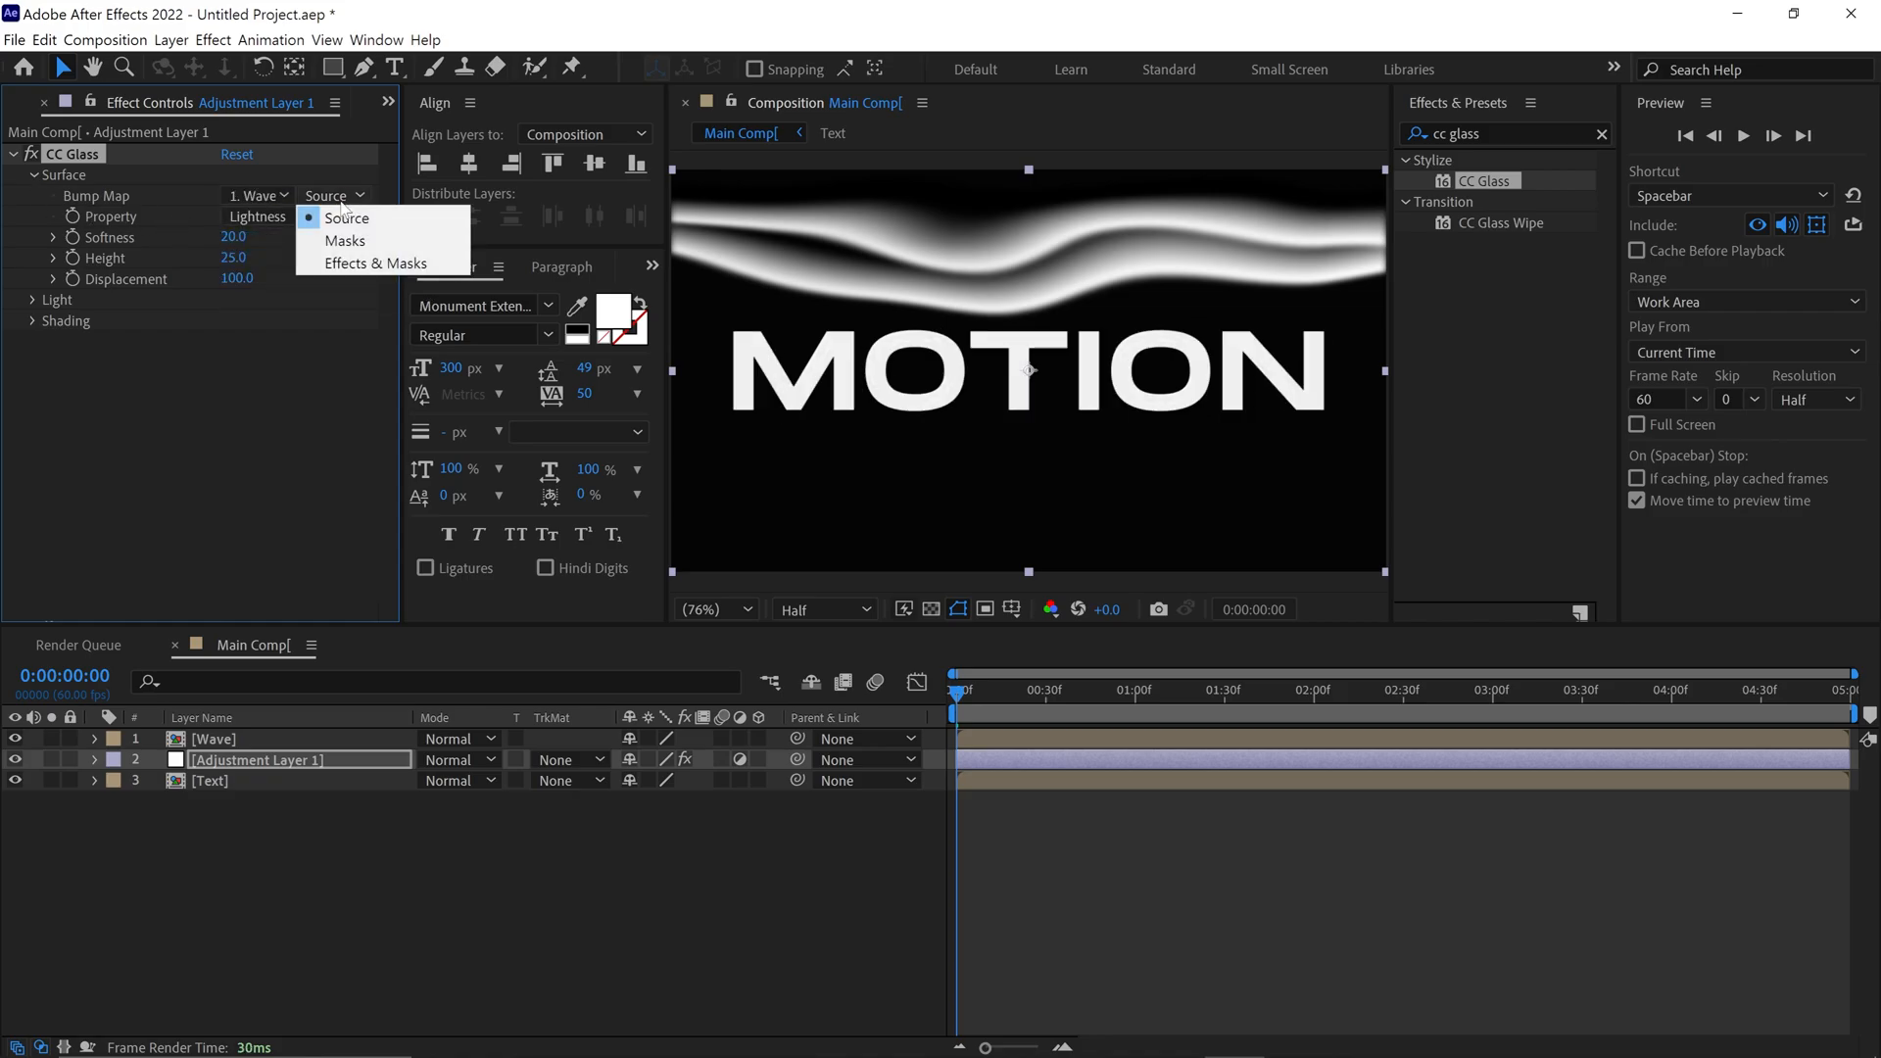
left_click(389, 265)
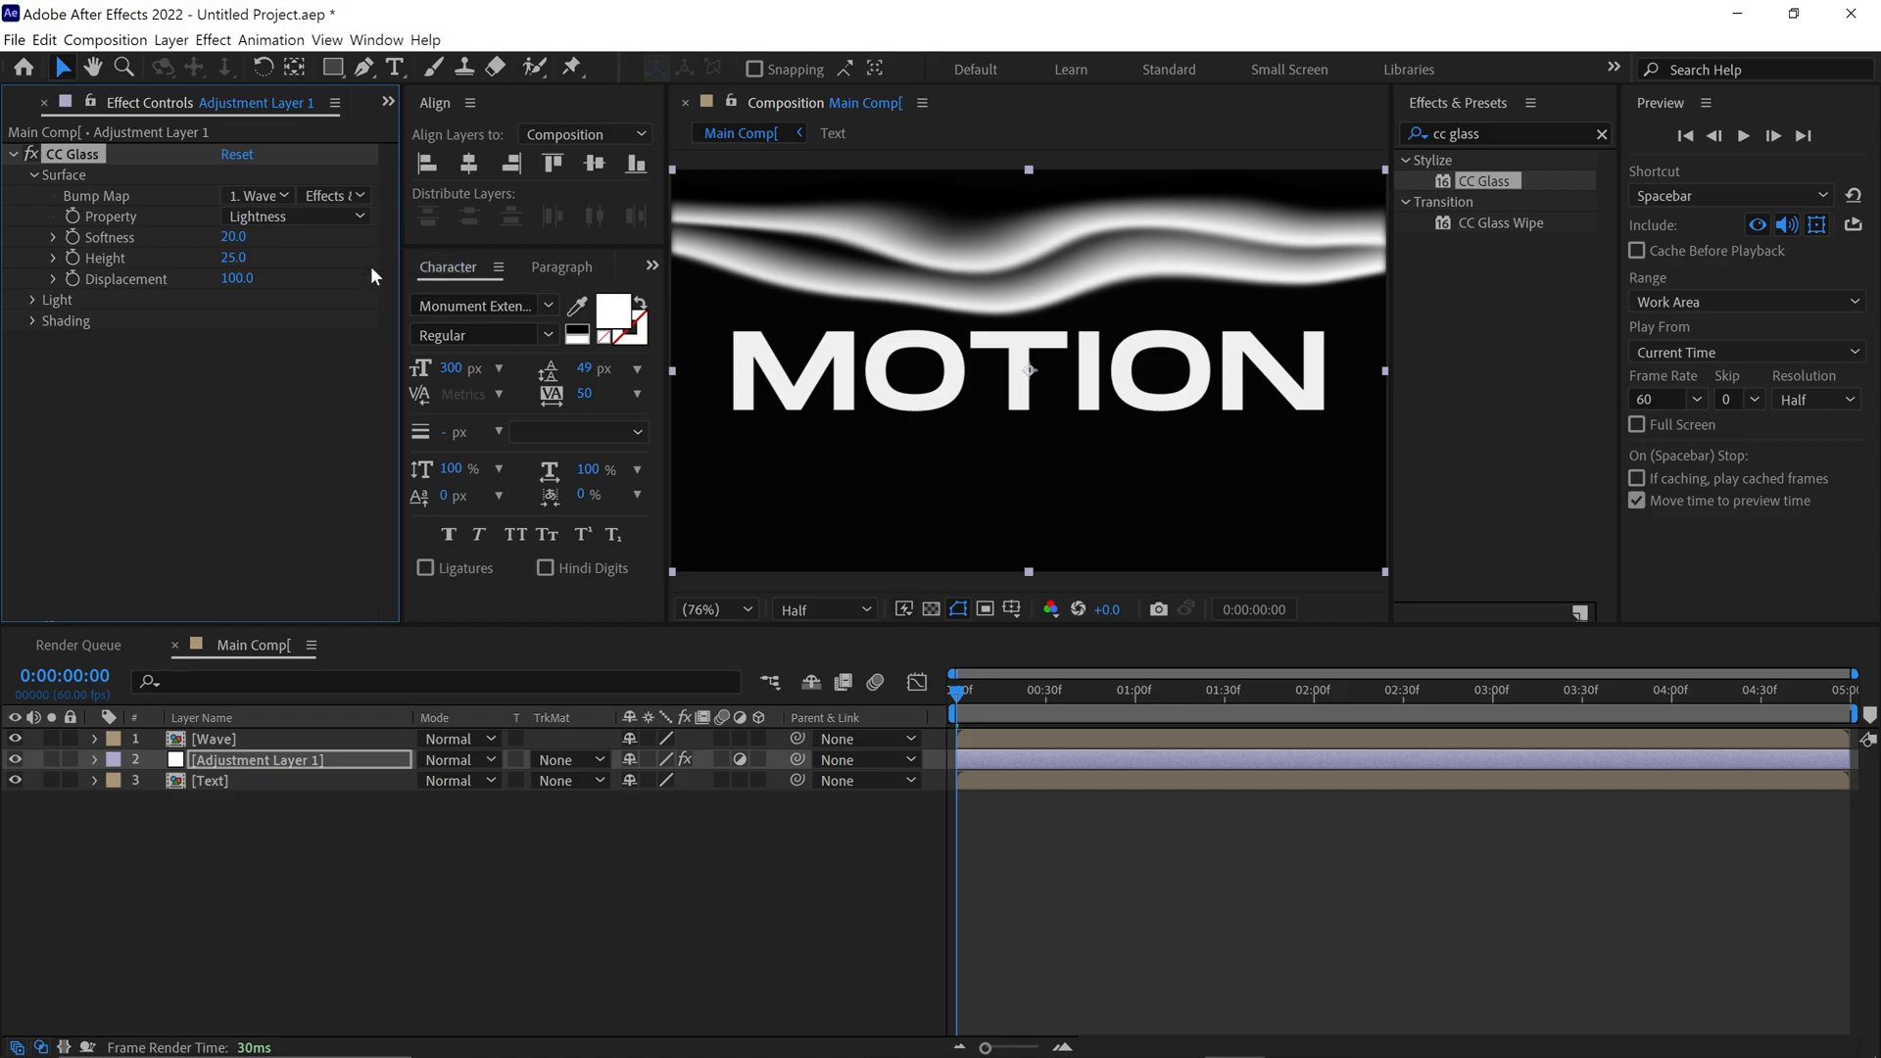
left_click(15, 740)
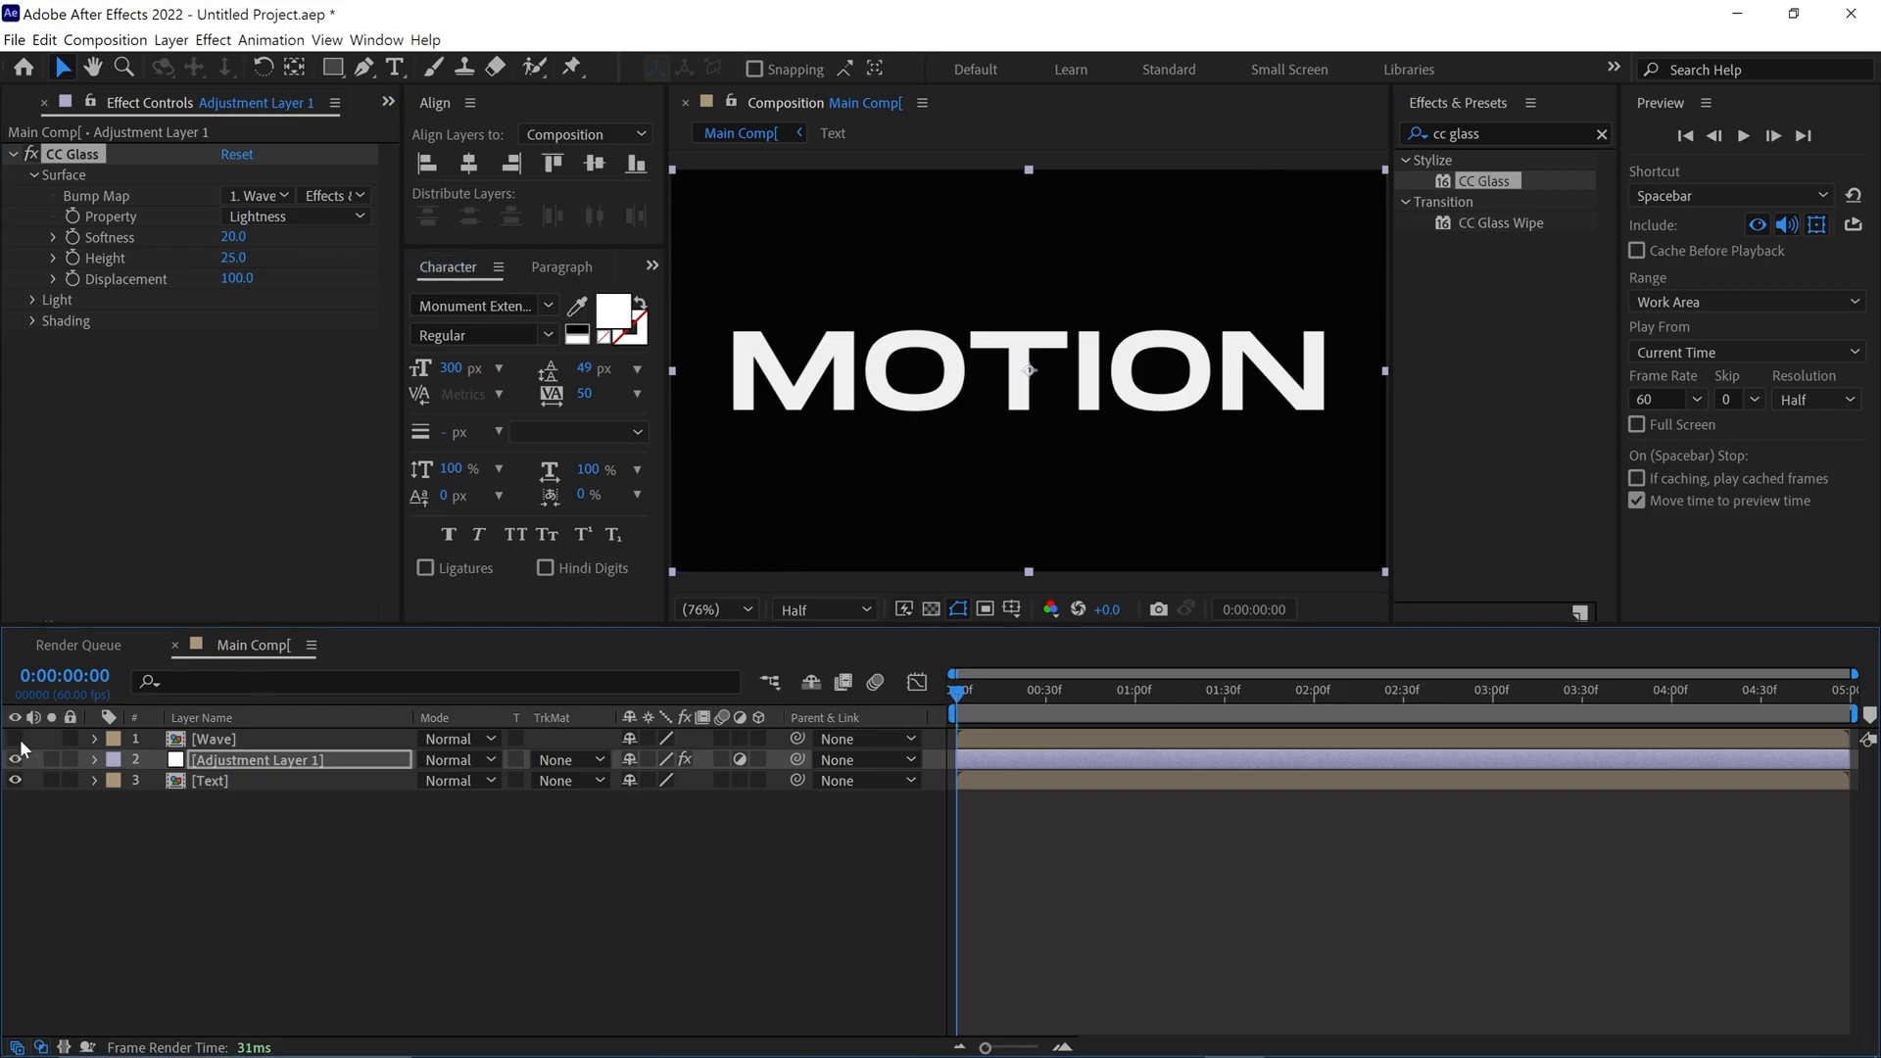
Preview the text distortion, and adjust the CC Glass height to 26 at 0:00:01:07
key("space")
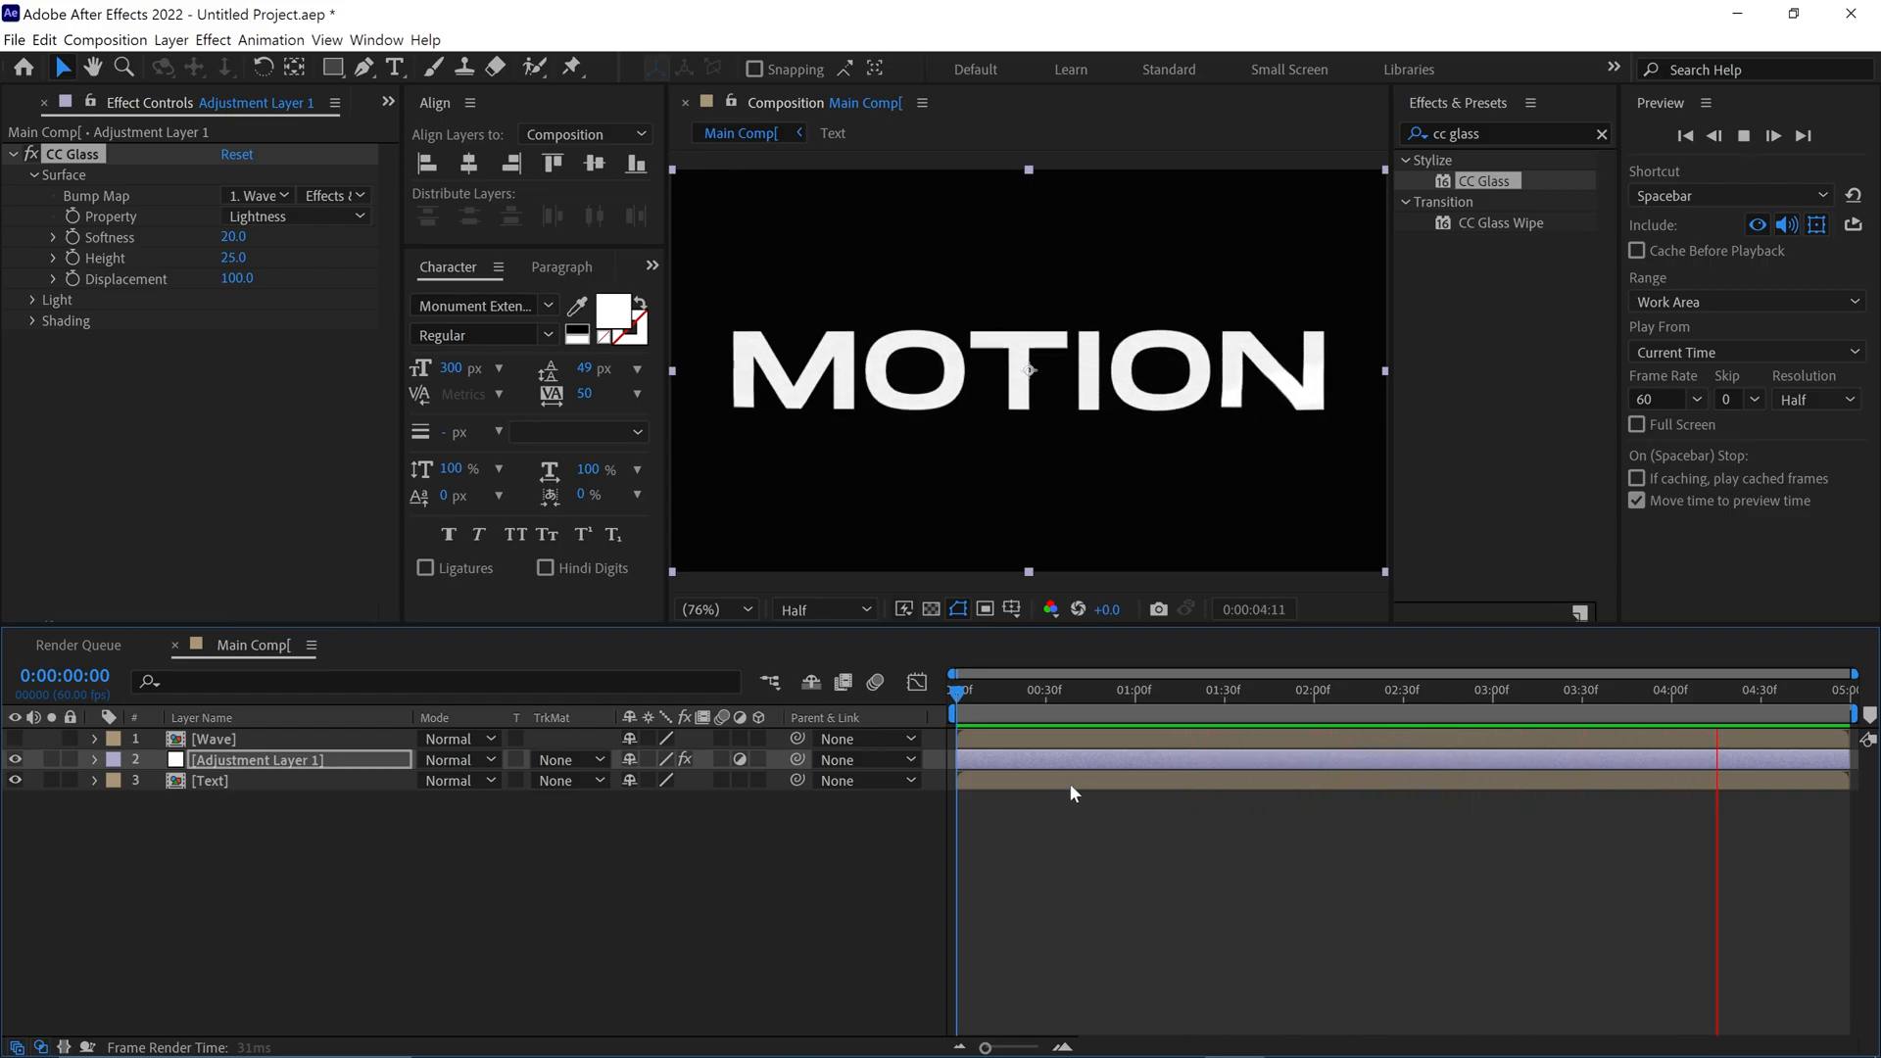
left_click_drag(965, 693, 1155, 693)
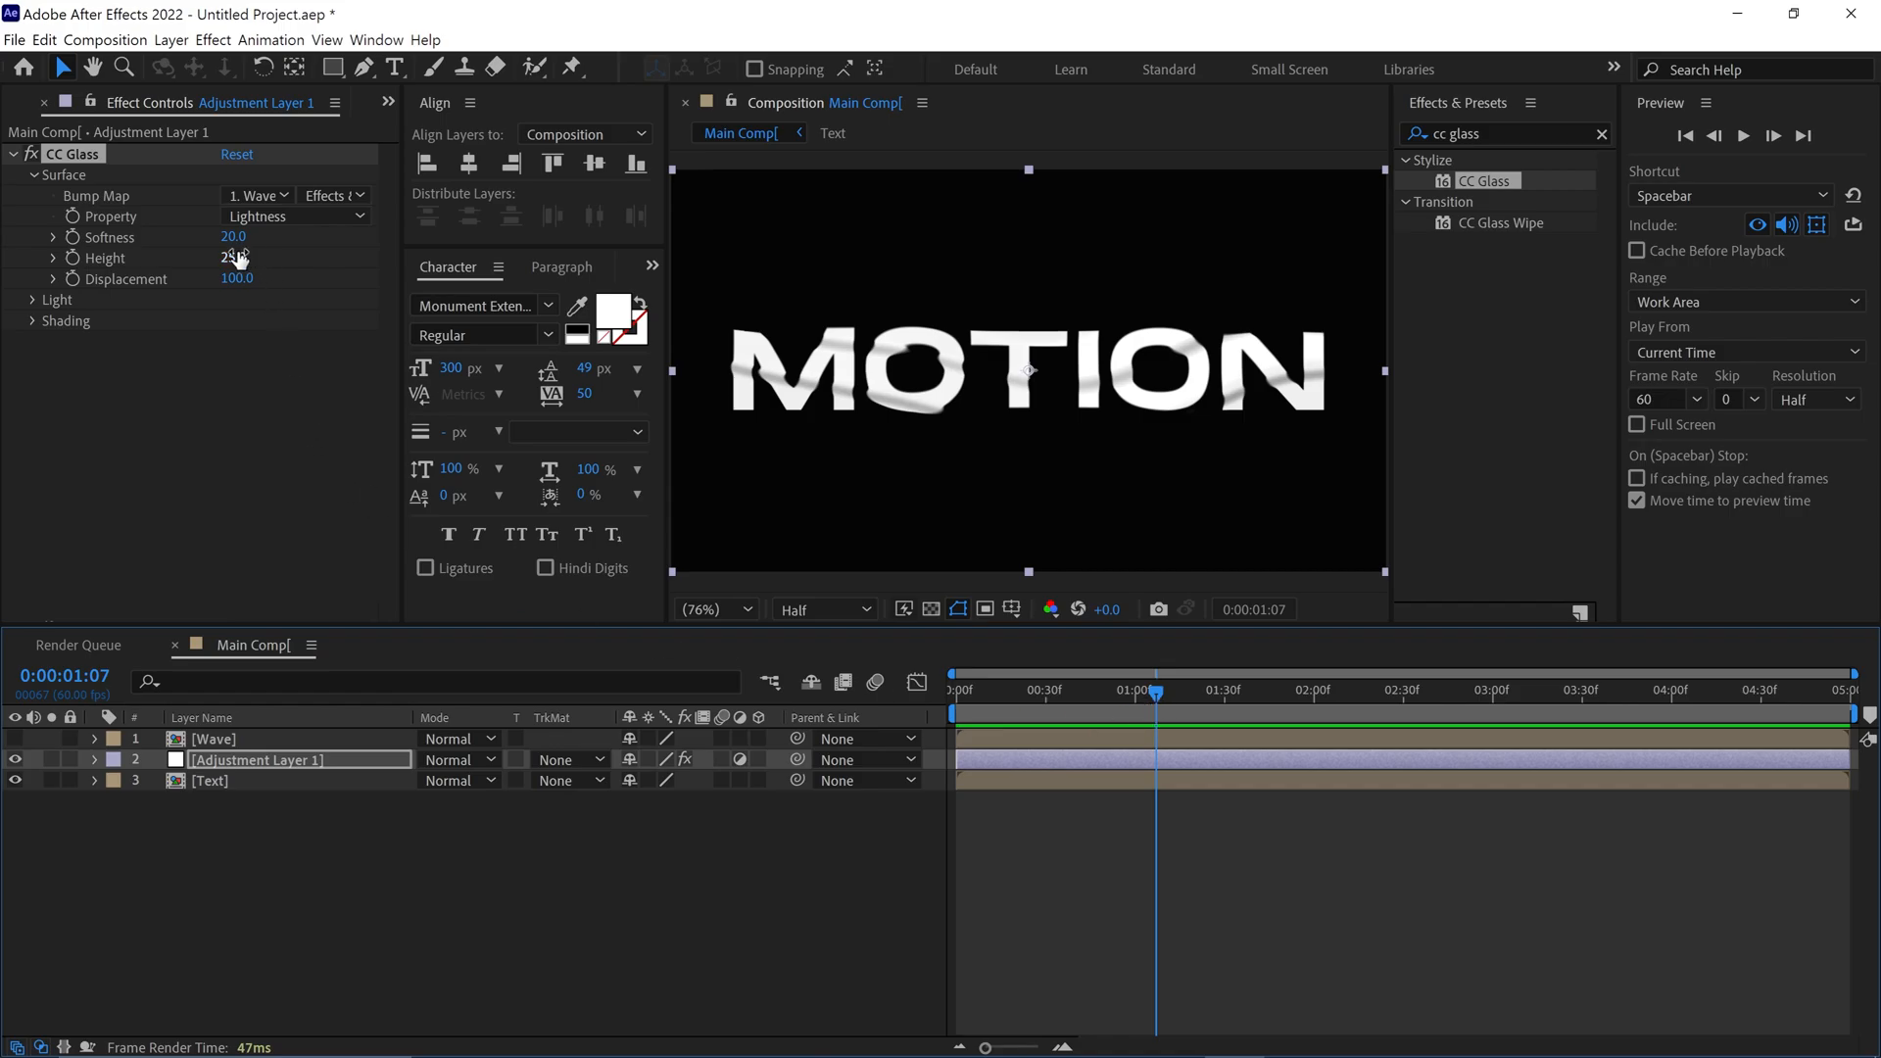
left_click_drag(233, 258, 286, 313)
key("ctrl+z")
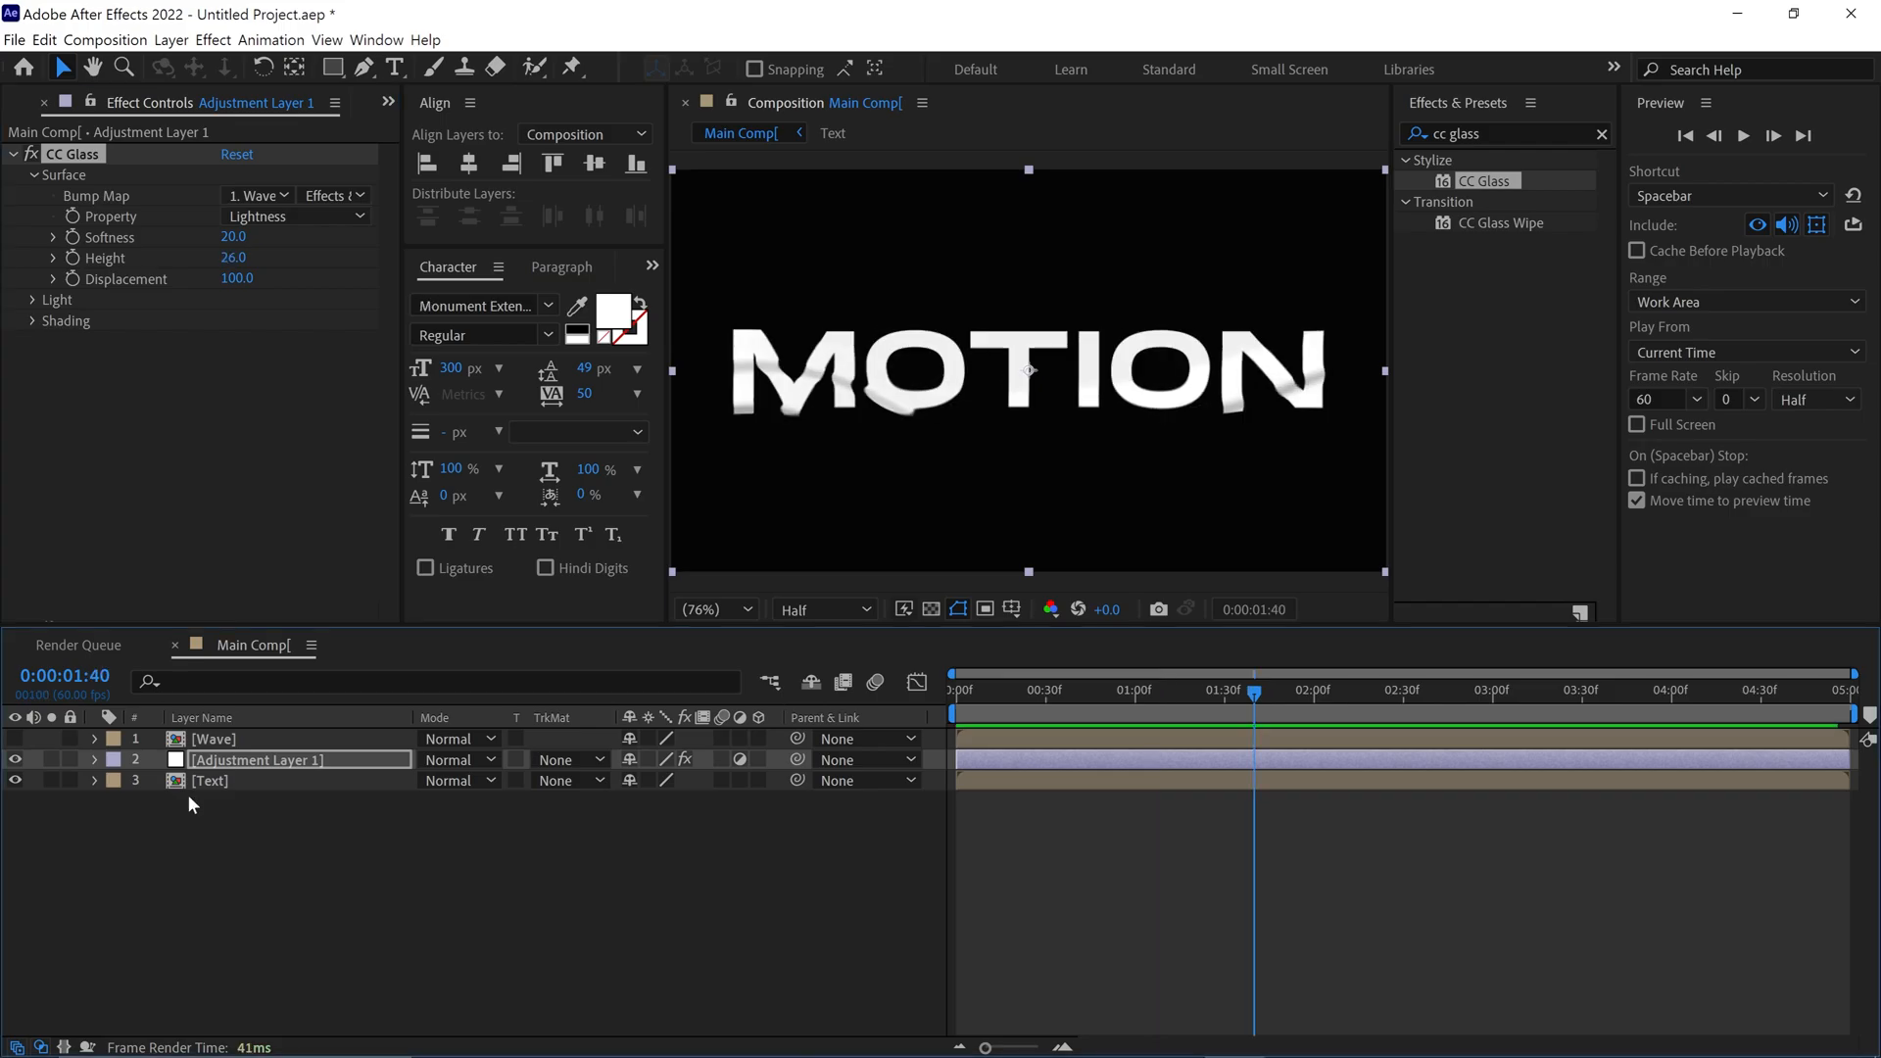
Duplicate the adjustment and Text layers twice, stacking them as three alternating pairs below the Wave layer
left_click_drag(185, 796, 246, 769)
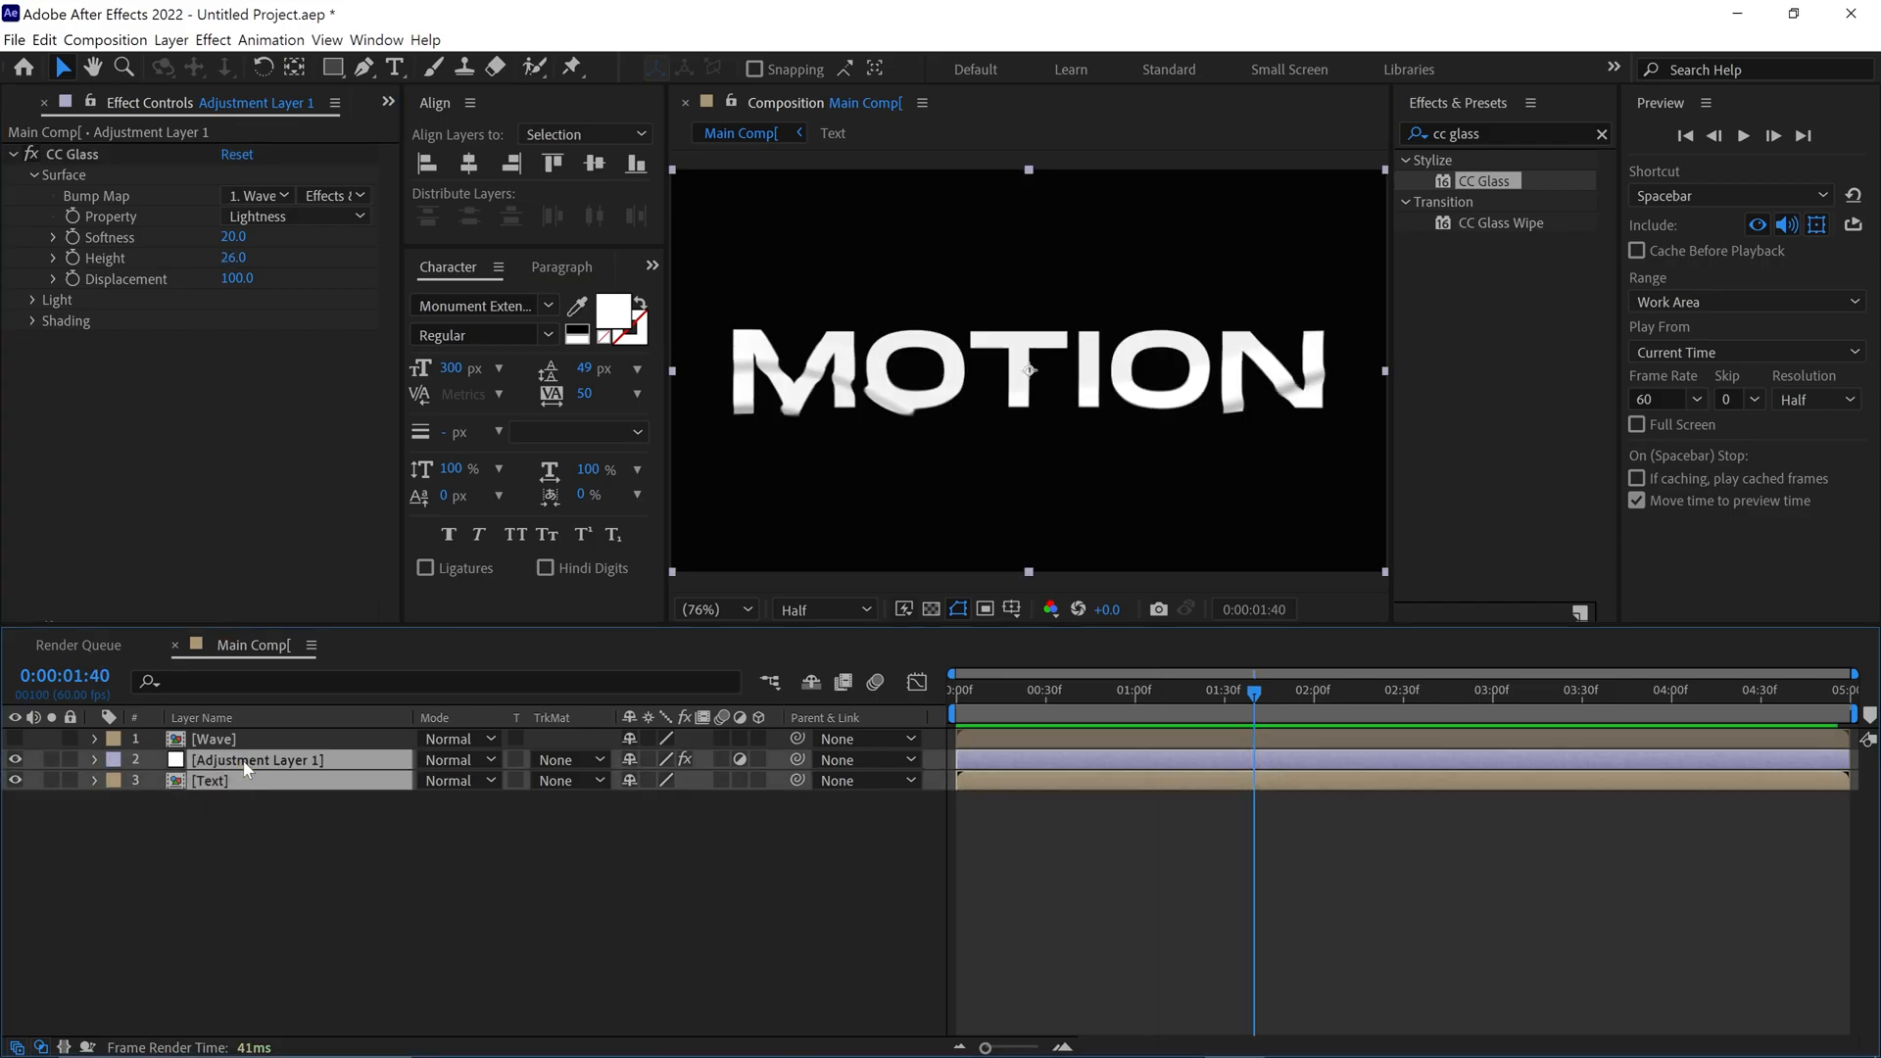
key("ctrl+d")
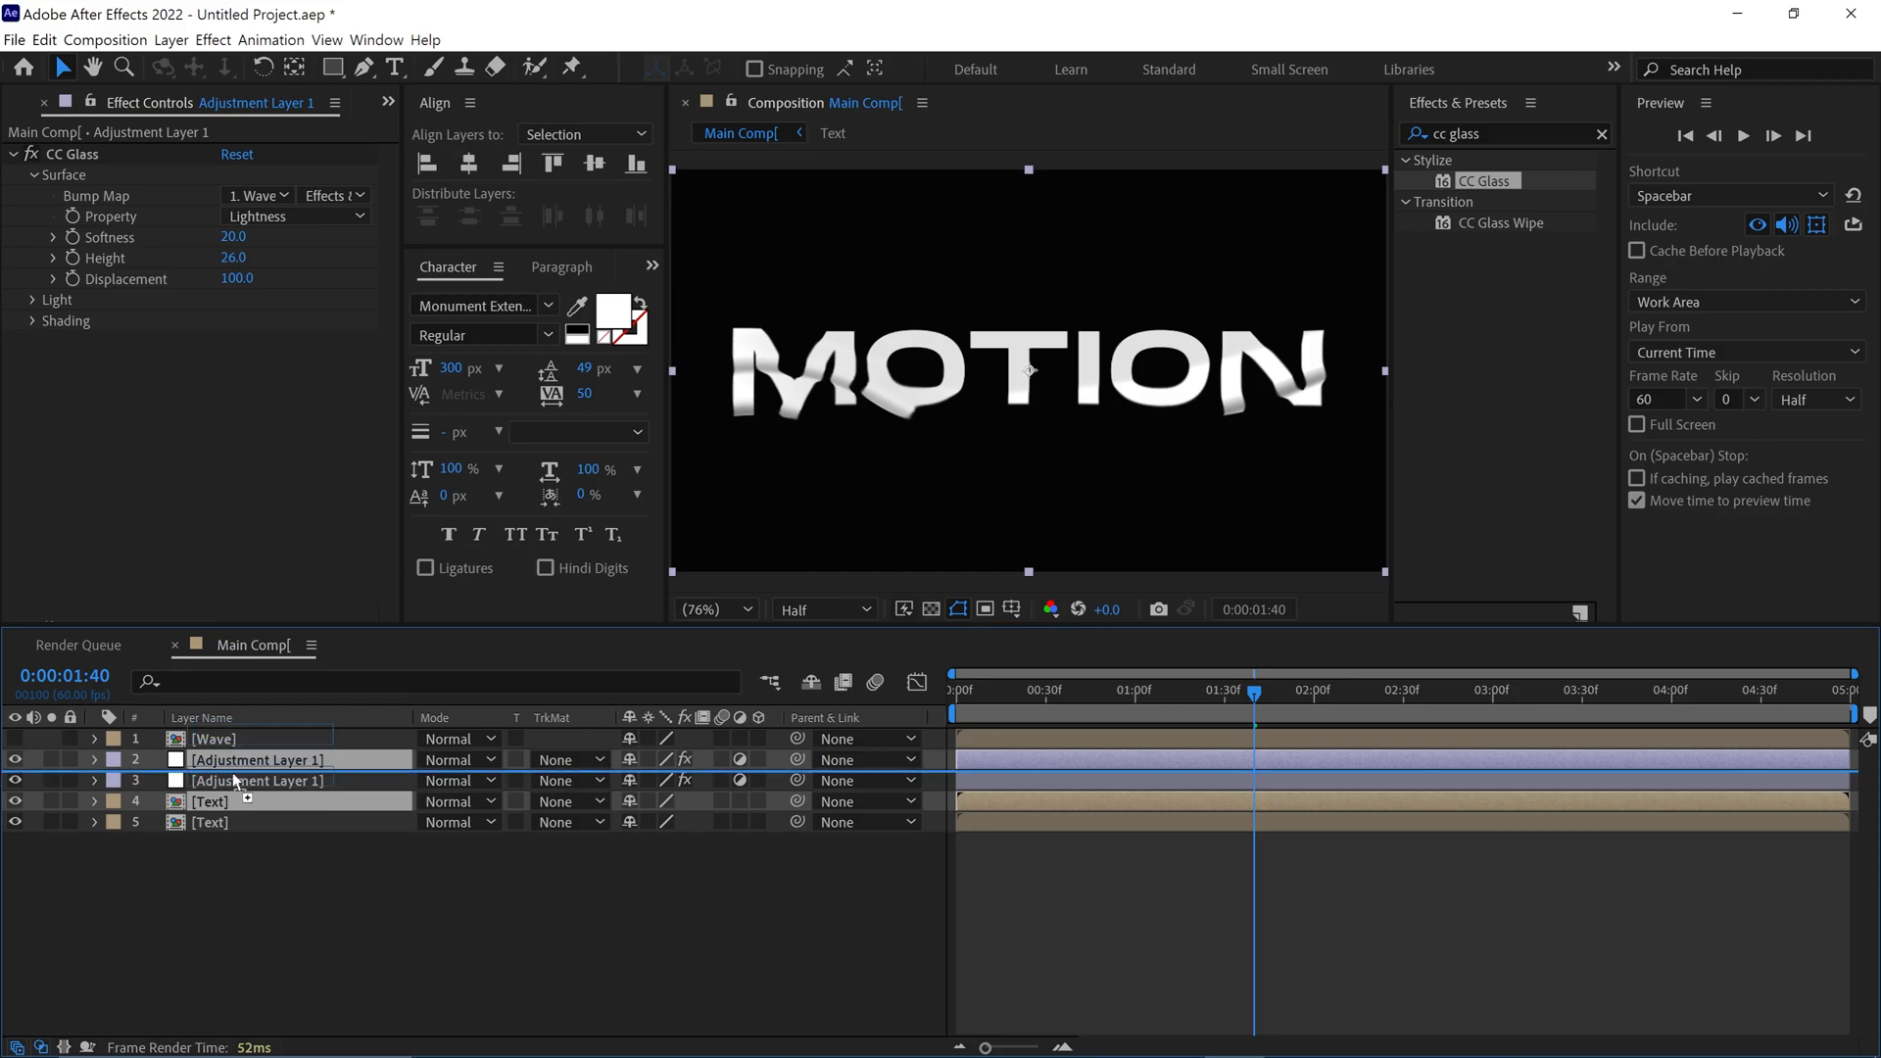
key("ctrl+d")
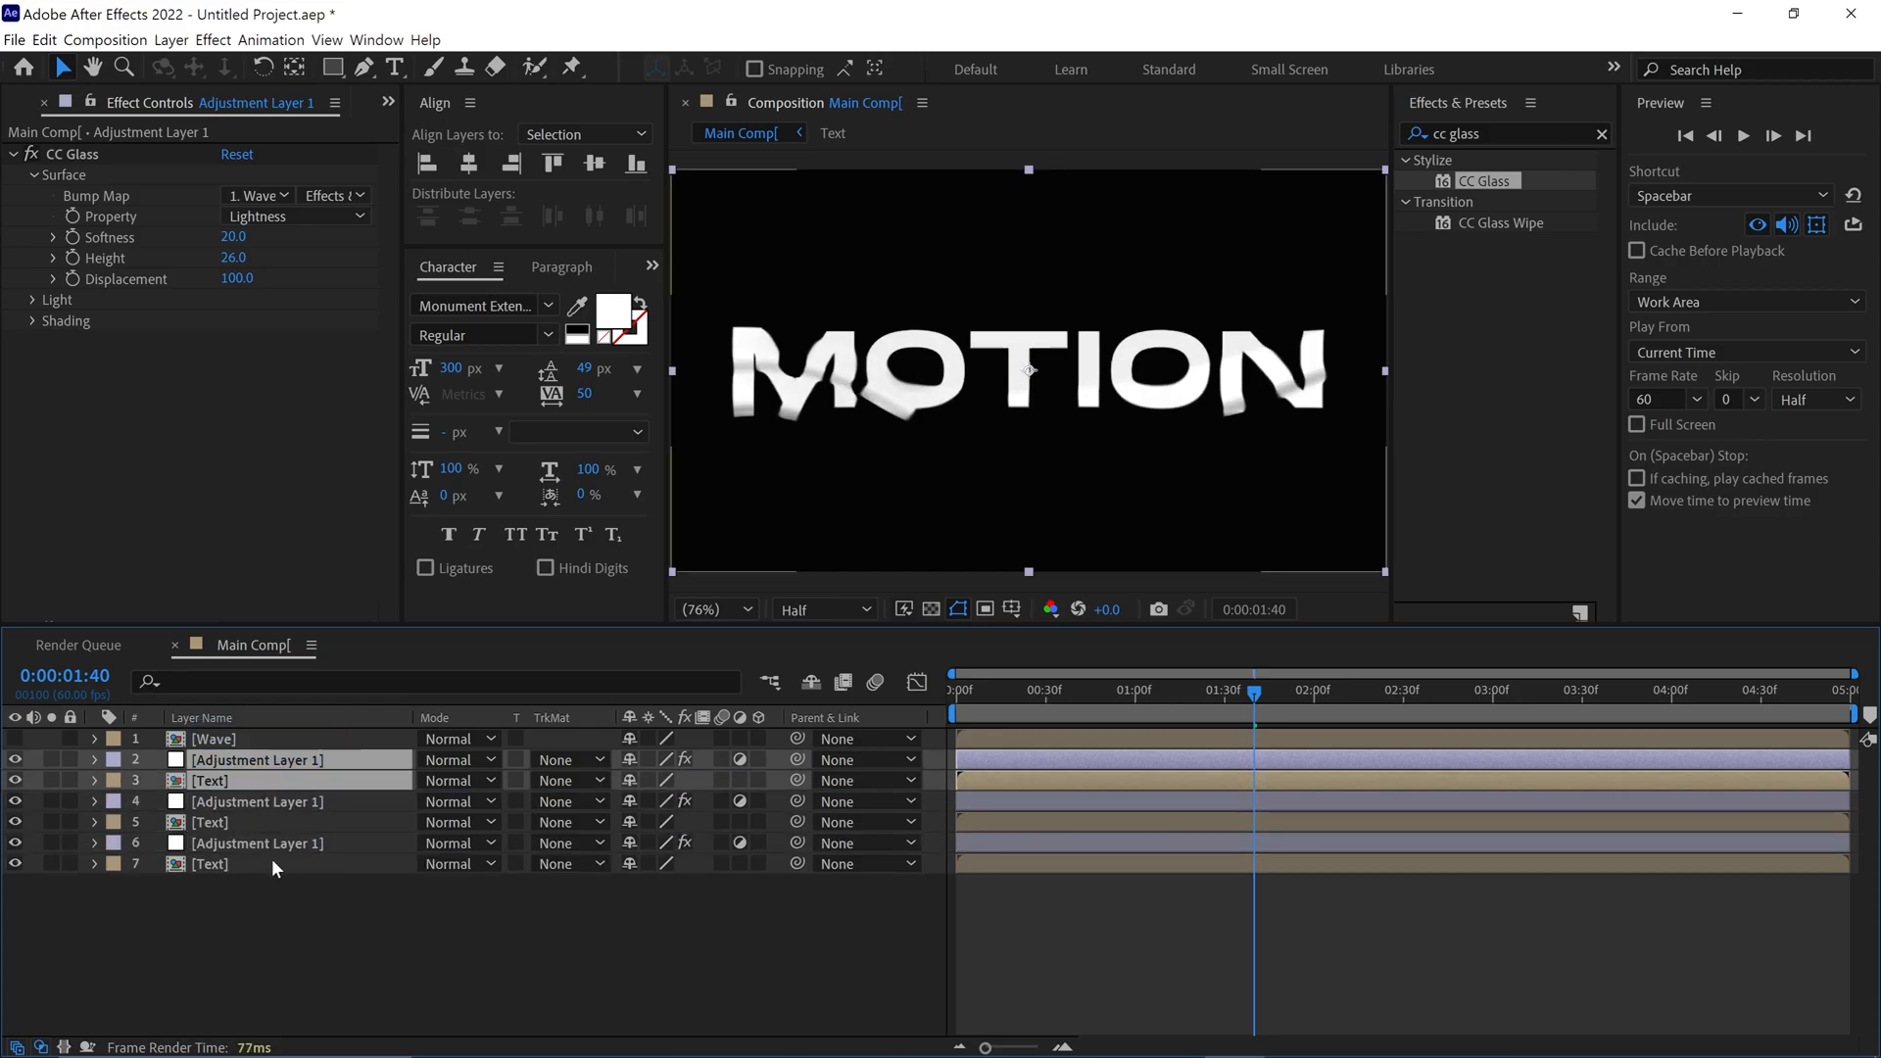
left_click(265, 884)
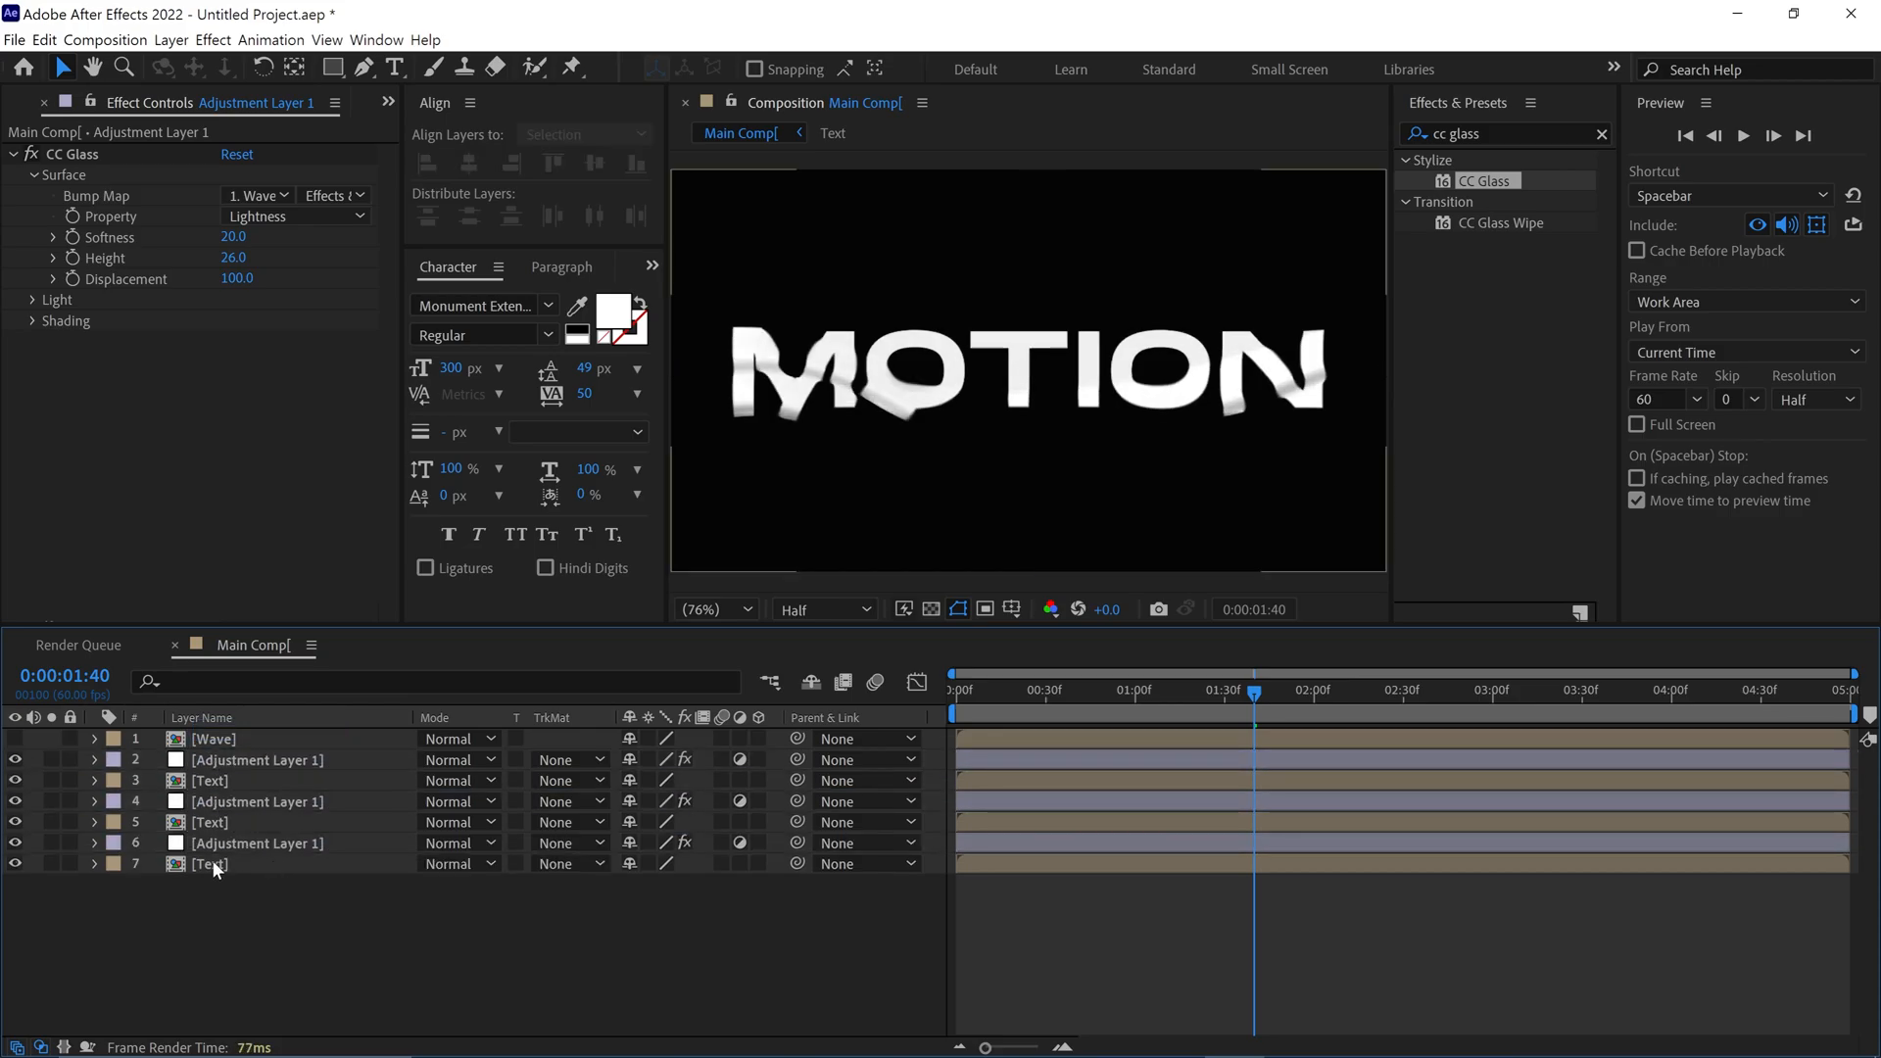
Colour-label the three Text layers red, green and blue, in order from the uppermost to the lowest
left_click(229, 784)
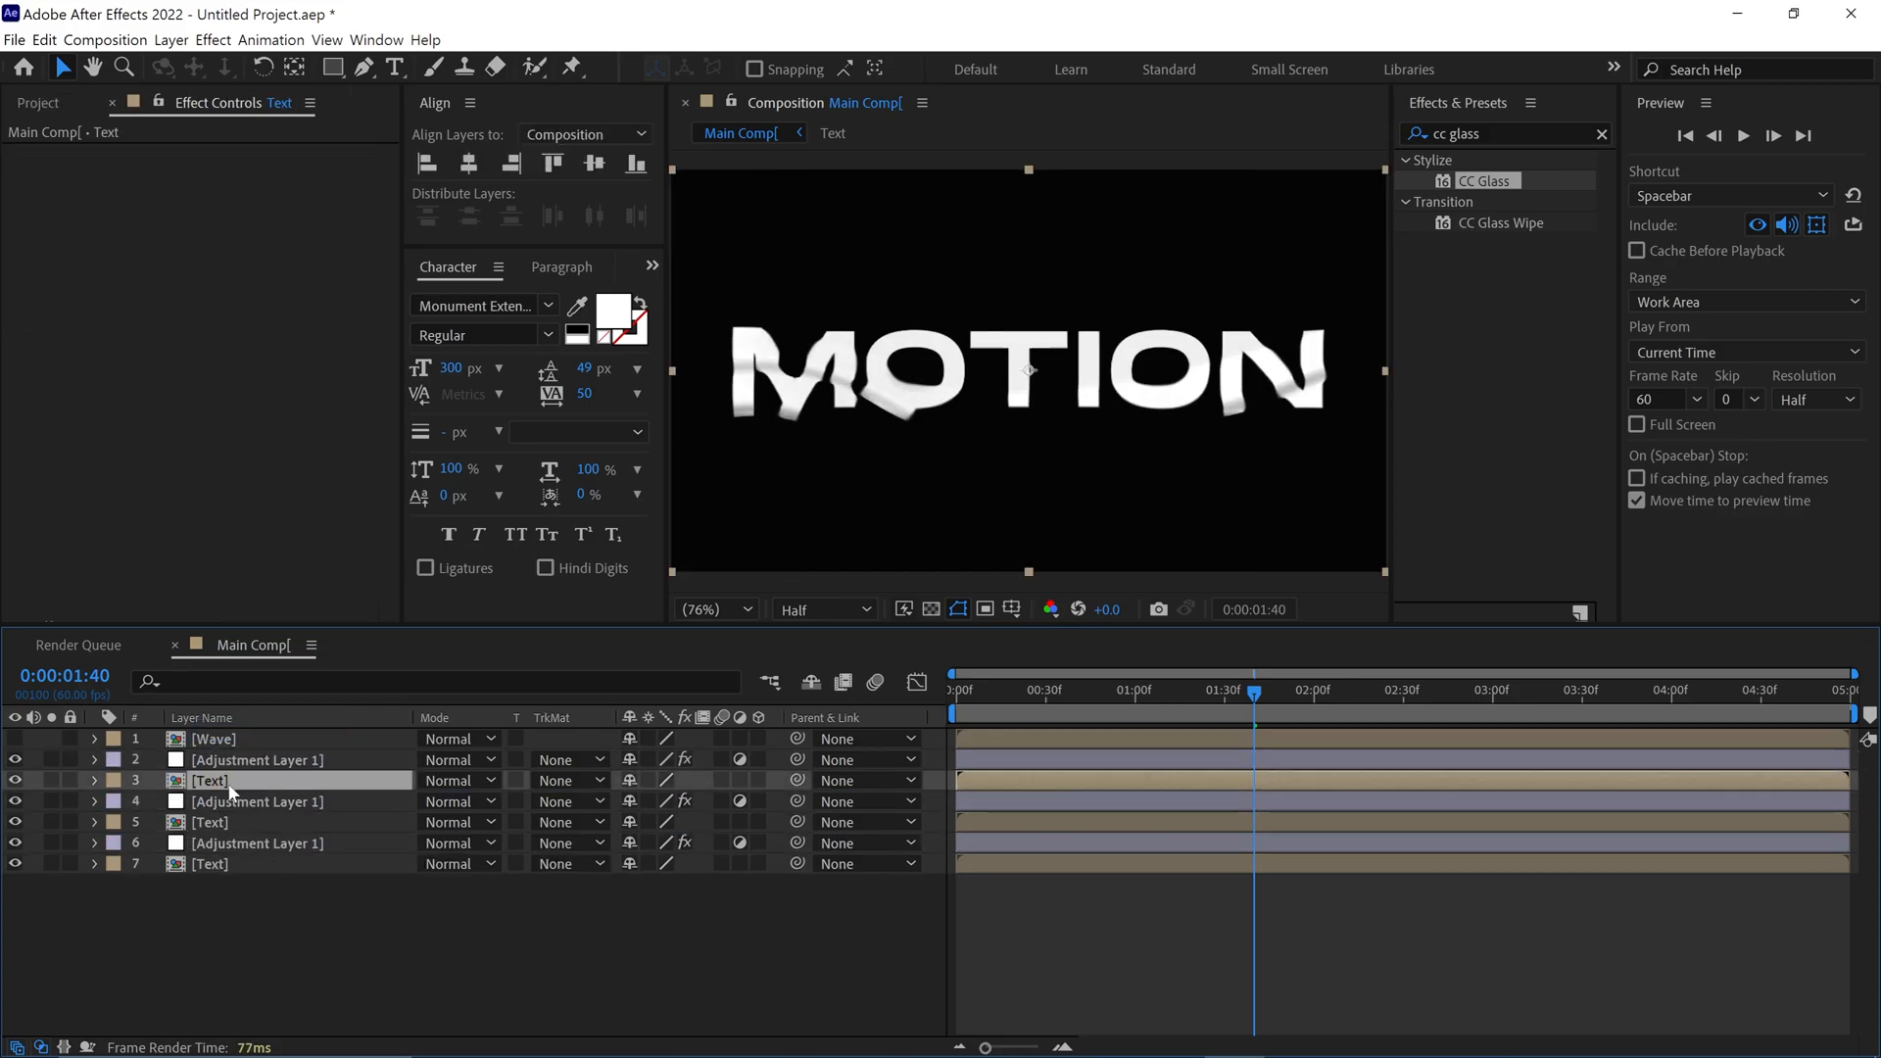
left_click(114, 781)
left_click(147, 441)
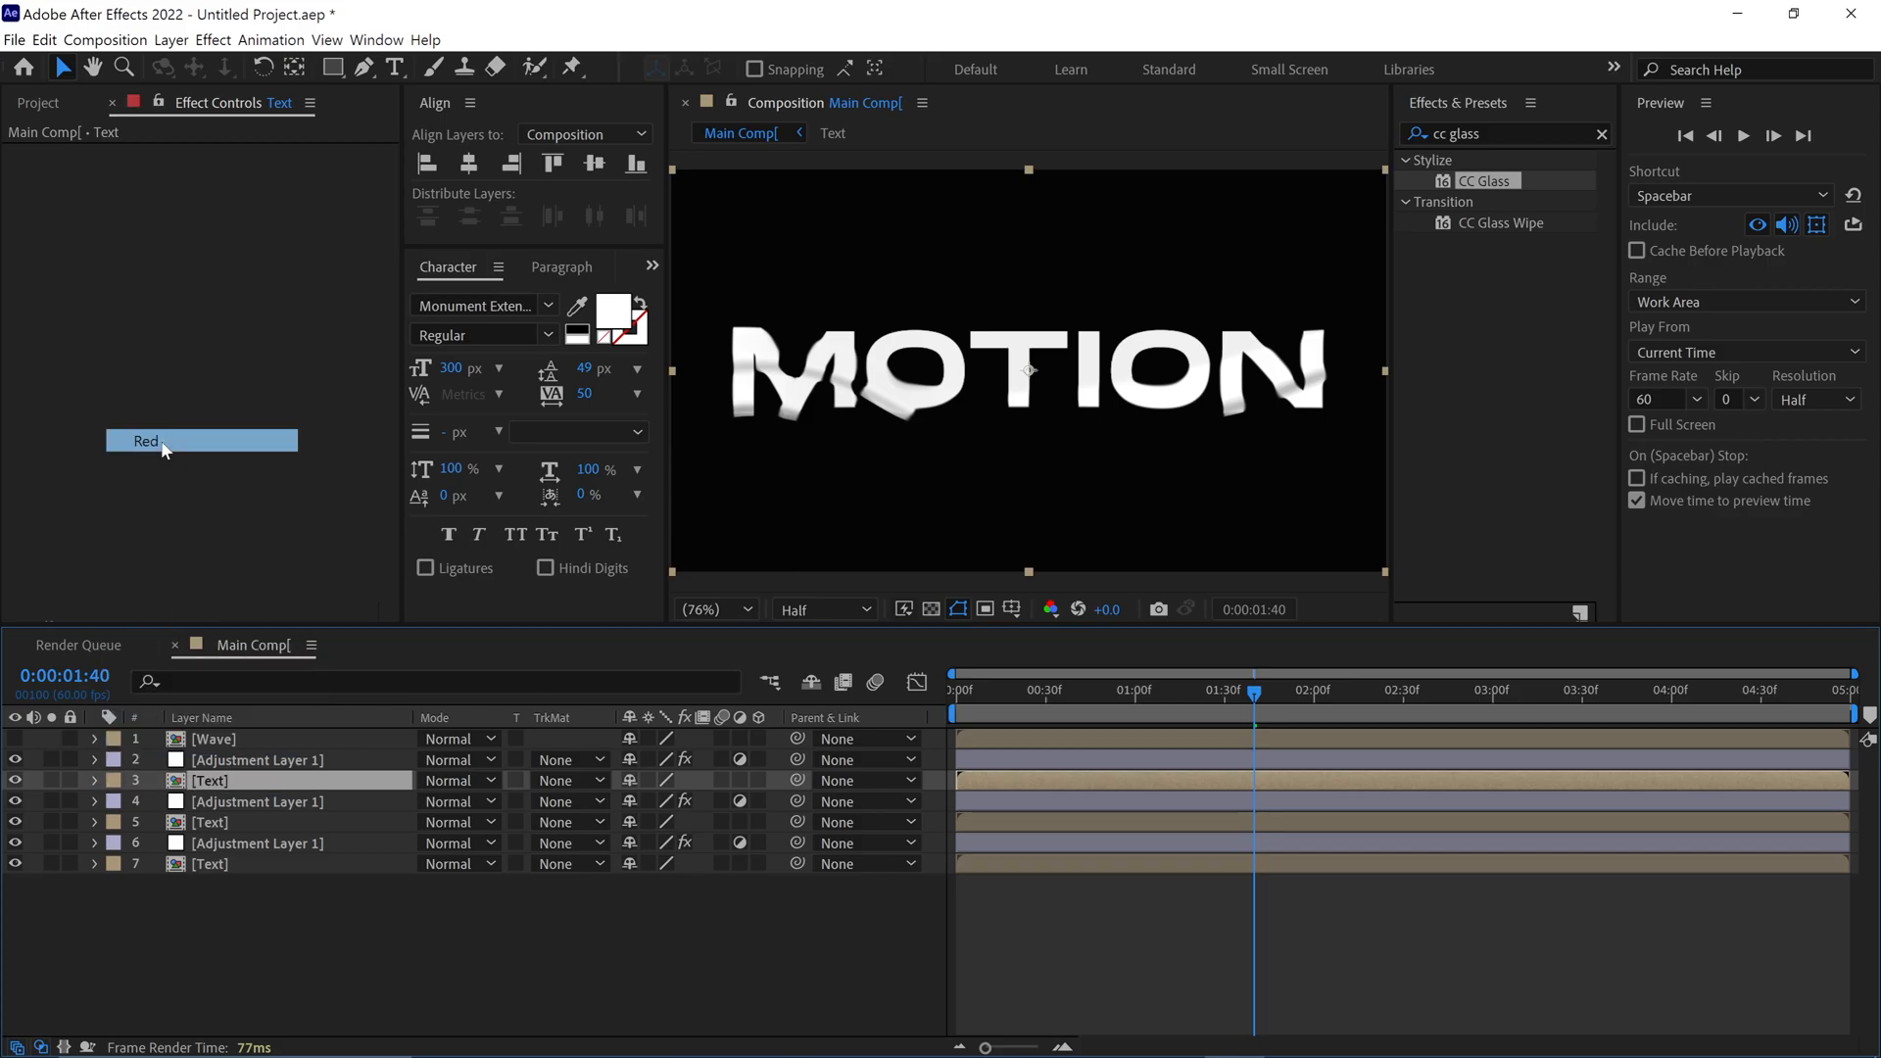
left_click(200, 824)
left_click(114, 821)
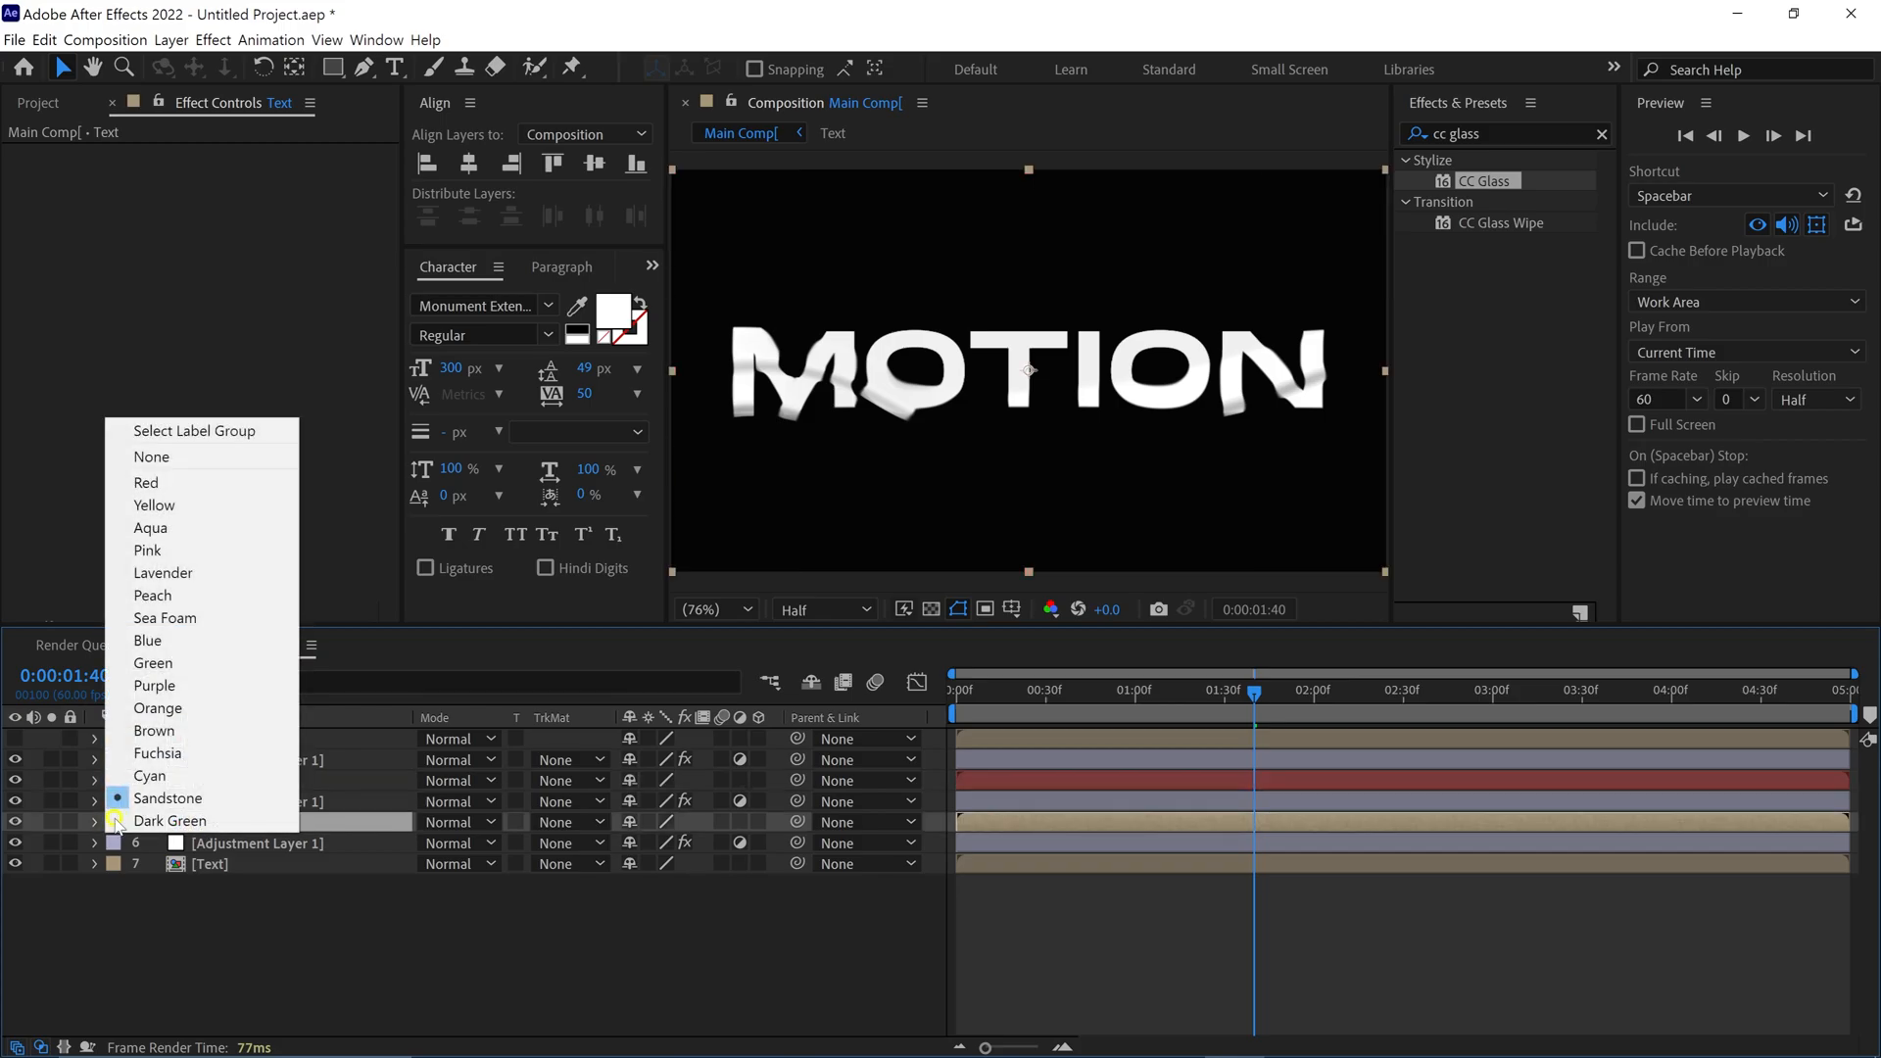
left_click(147, 663)
left_click(113, 864)
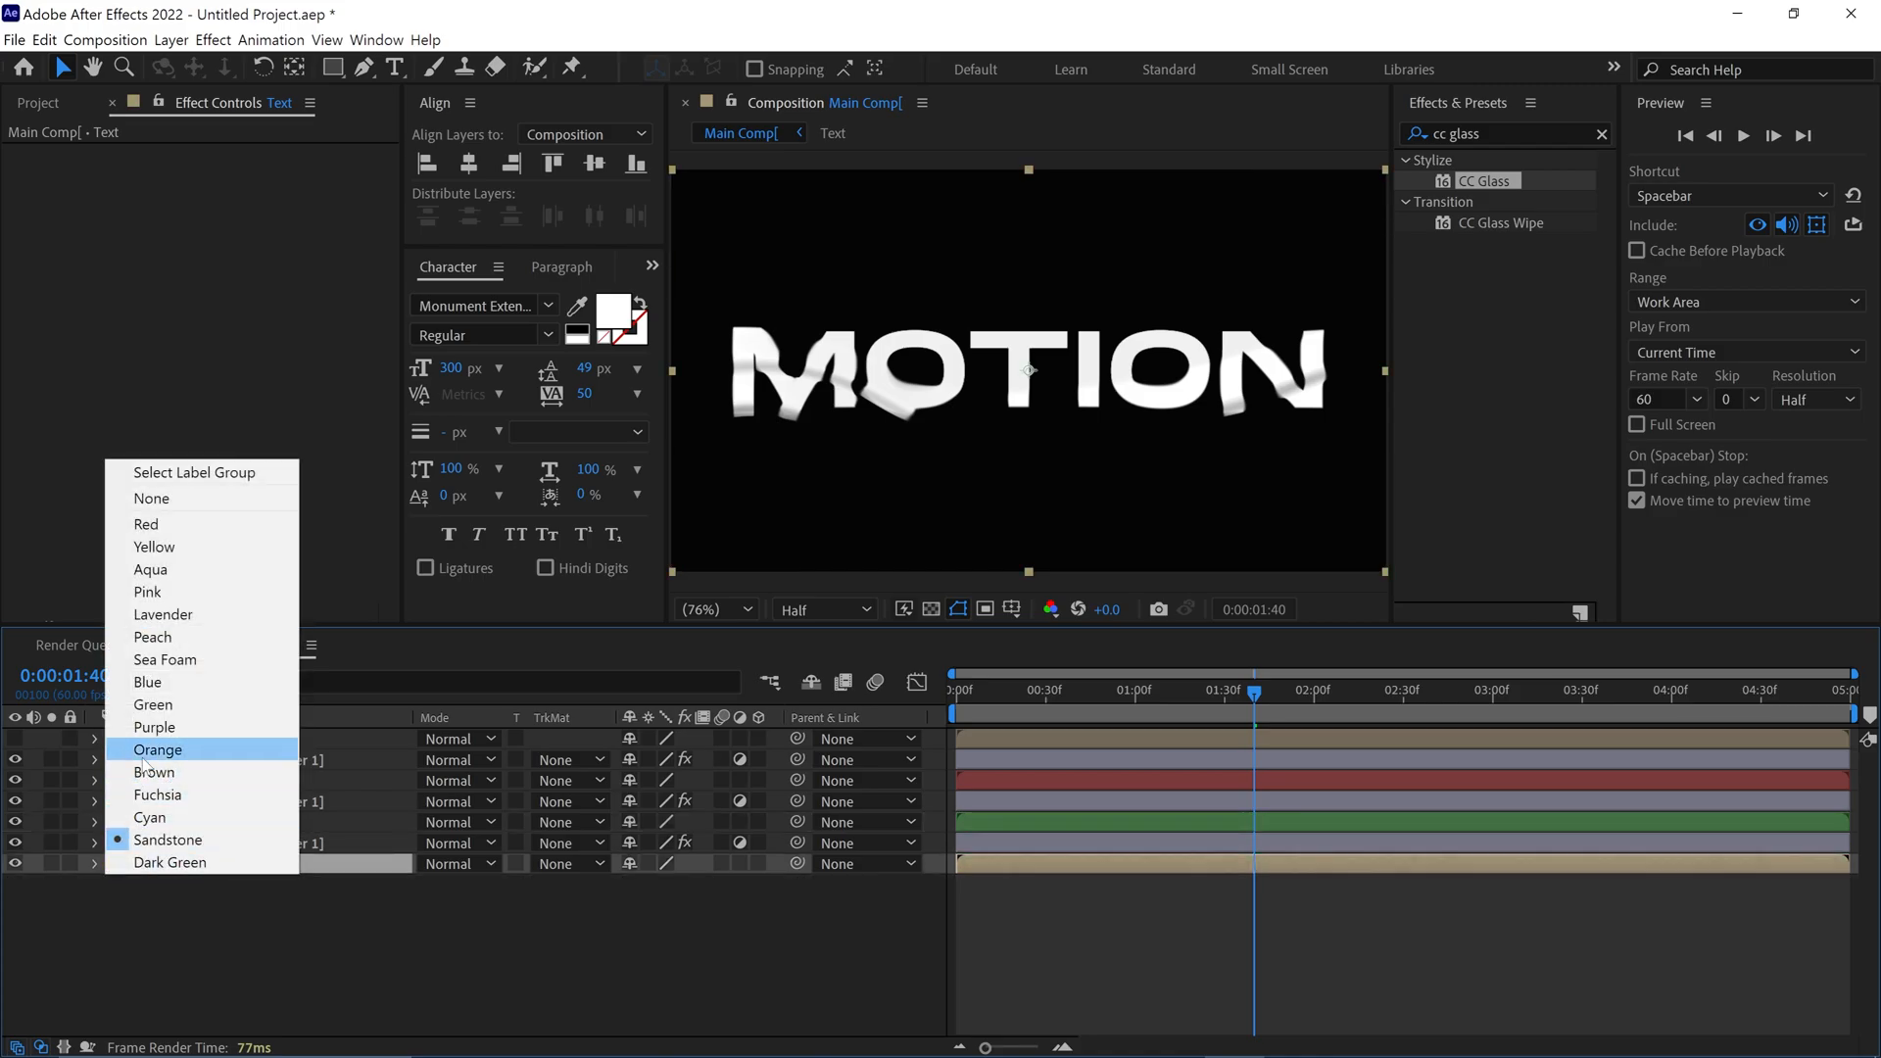
left_click(146, 684)
Find the Channel Mixer effect and apply it to the red-labelled Text layer
left_click(214, 780)
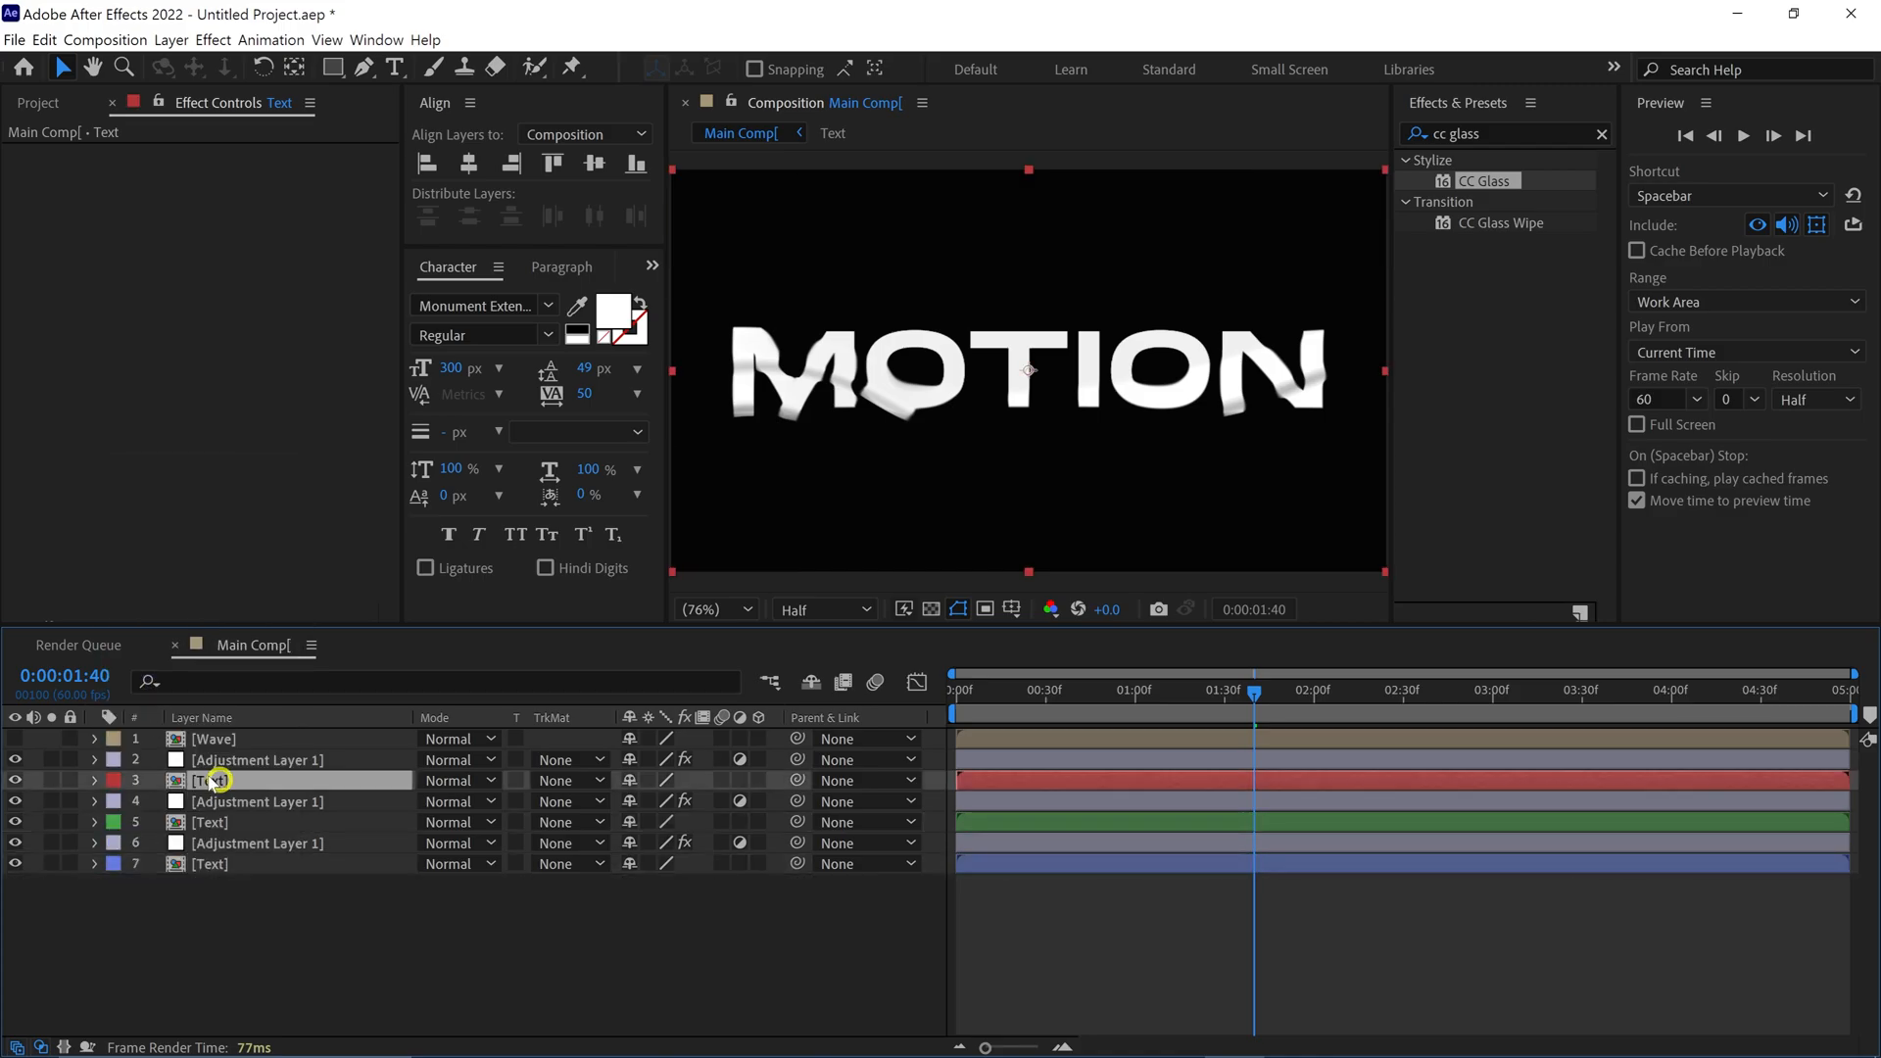
left_click(1522, 136)
type("mix")
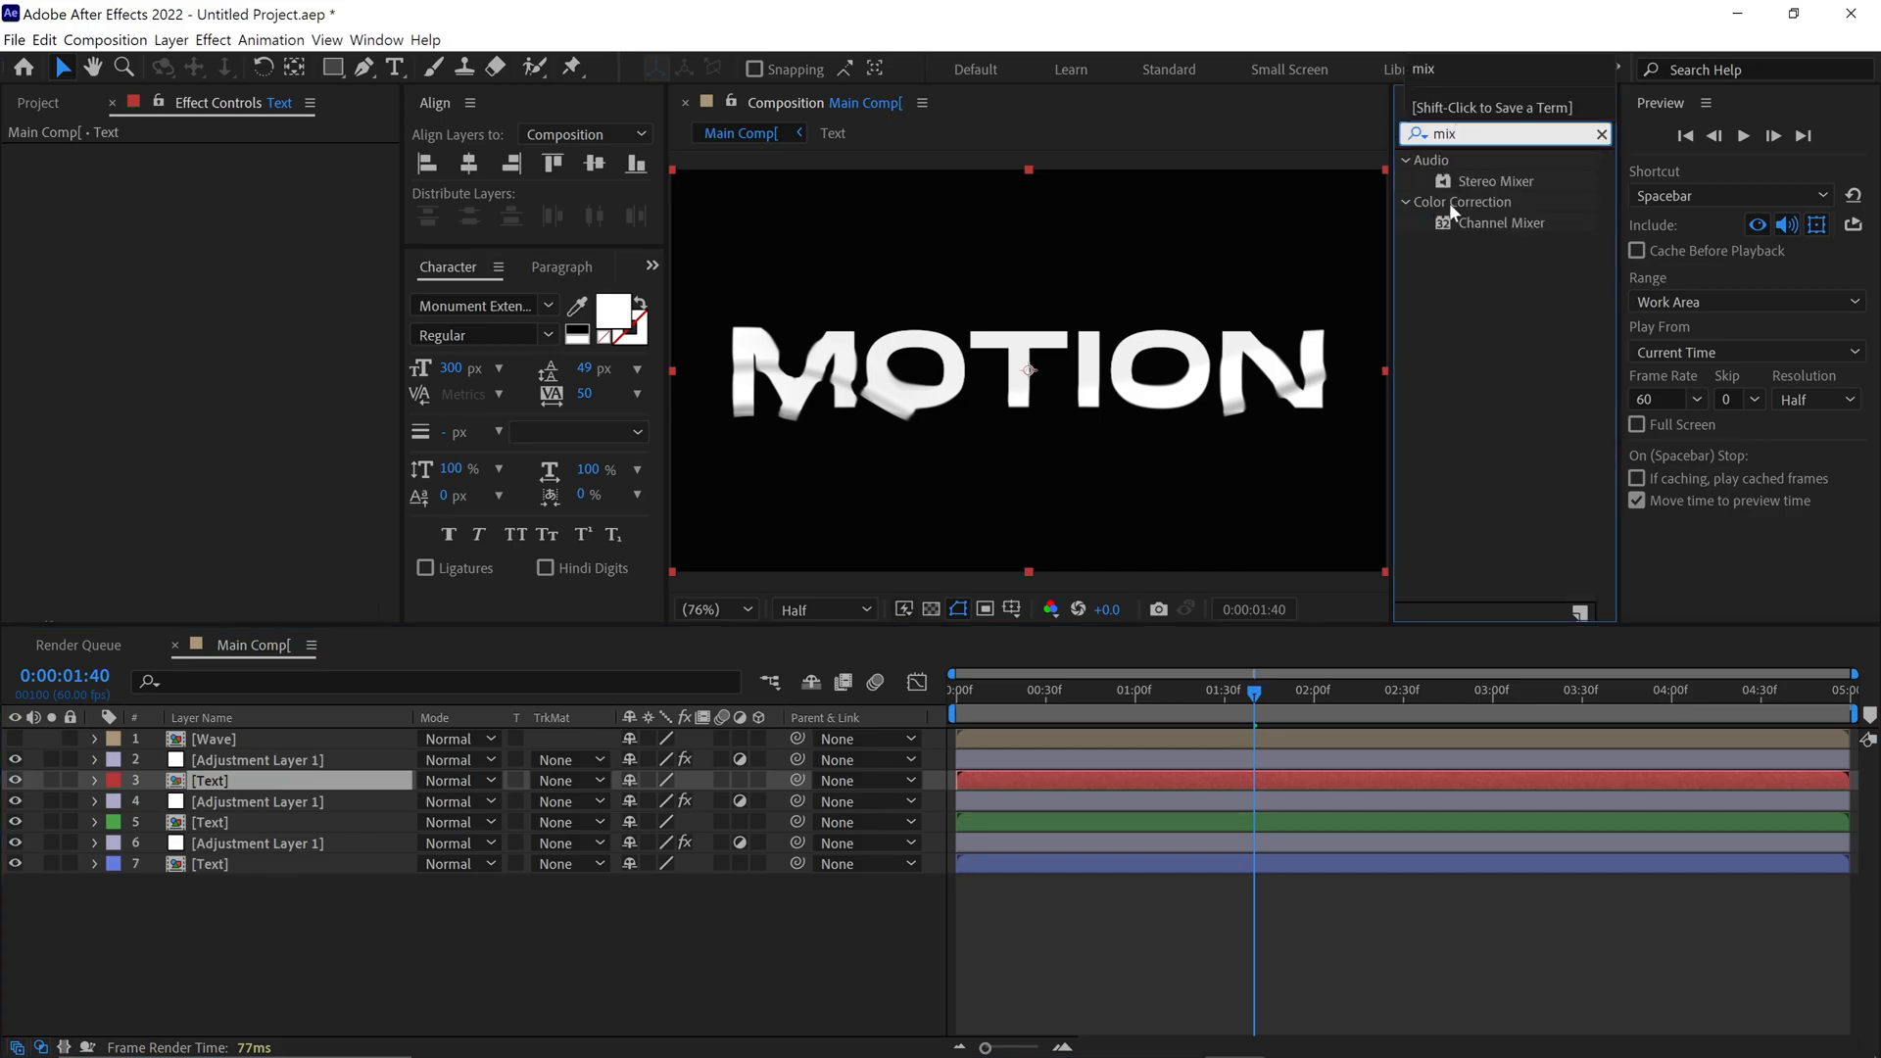
left_click(1508, 227)
left_click_drag(1510, 228, 261, 784)
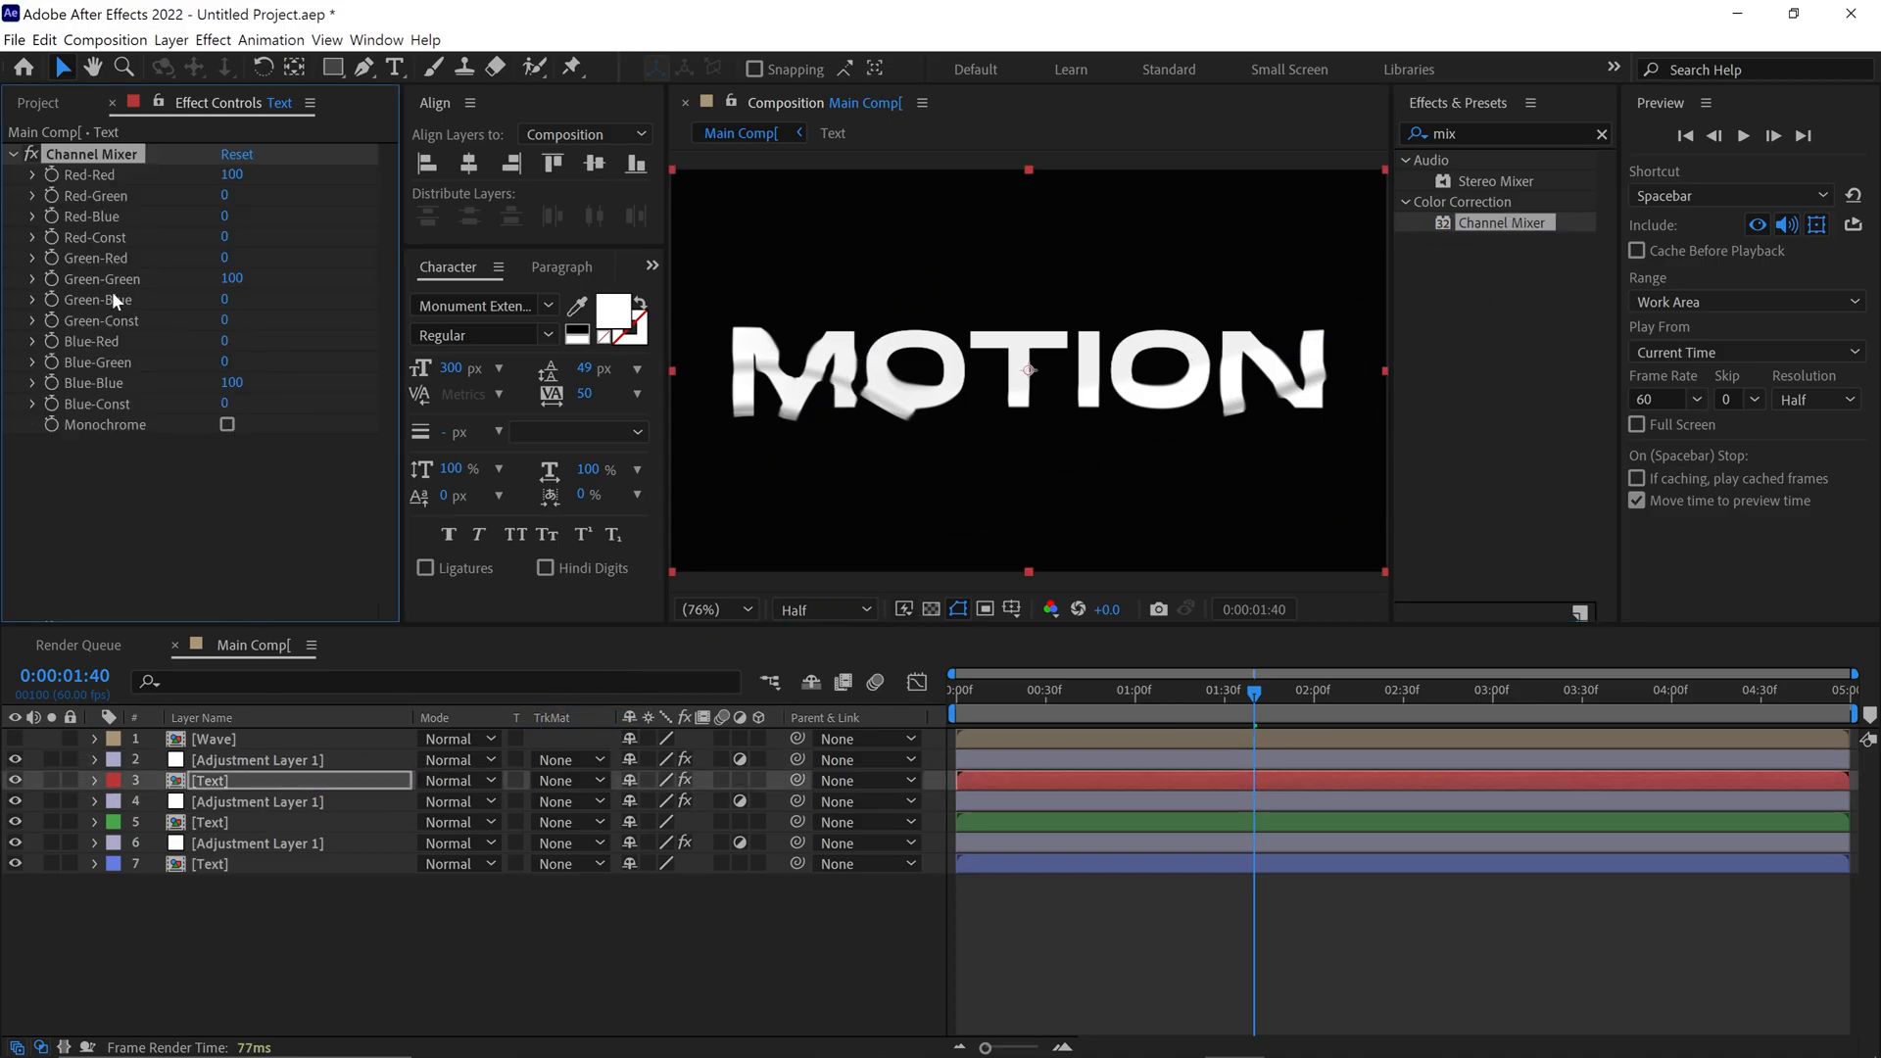
Set the Green-Green and Blue-Blue values of the red-labelled Text layer's Channel Mixer to 0
left_click(231, 278)
type("0")
key("Return")
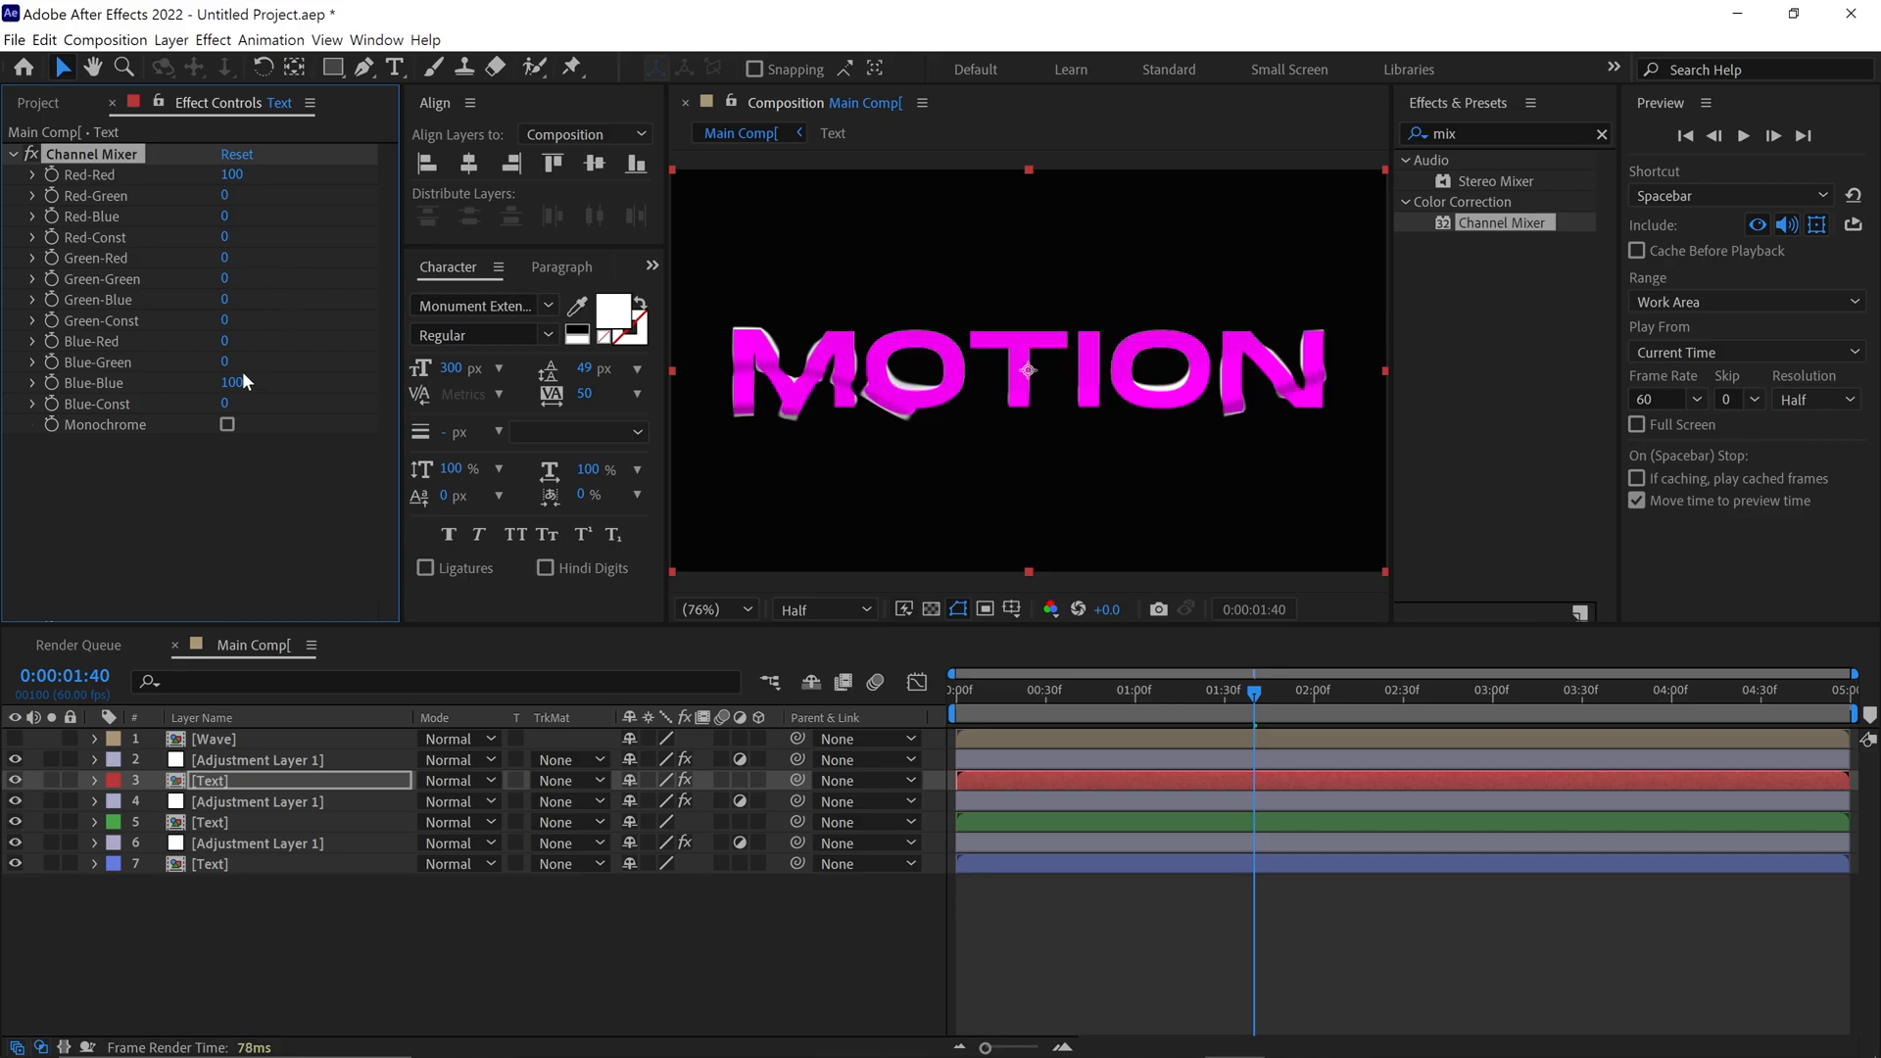
left_click(233, 381)
type("0")
key("Return")
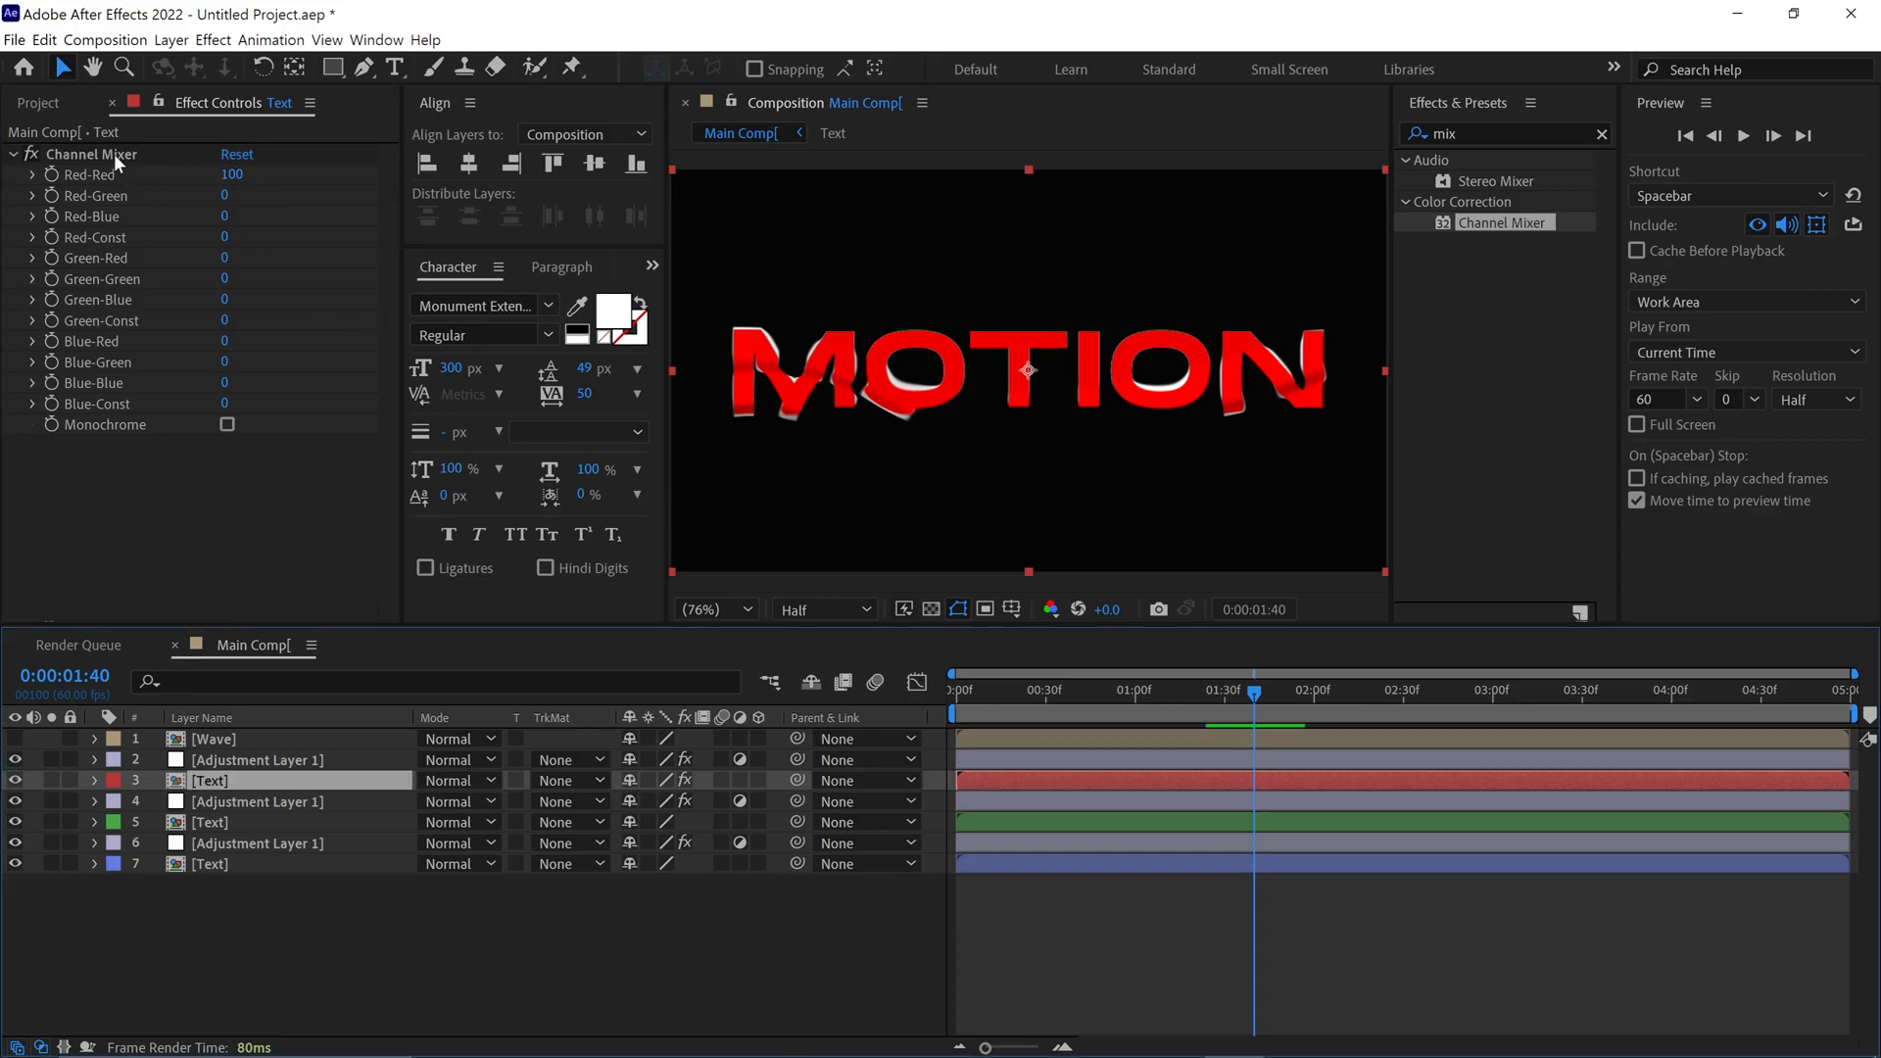
Copy the Channel Mixer effect from the red-labelled Text layer to the green-labelled Text layer
left_click(114, 156)
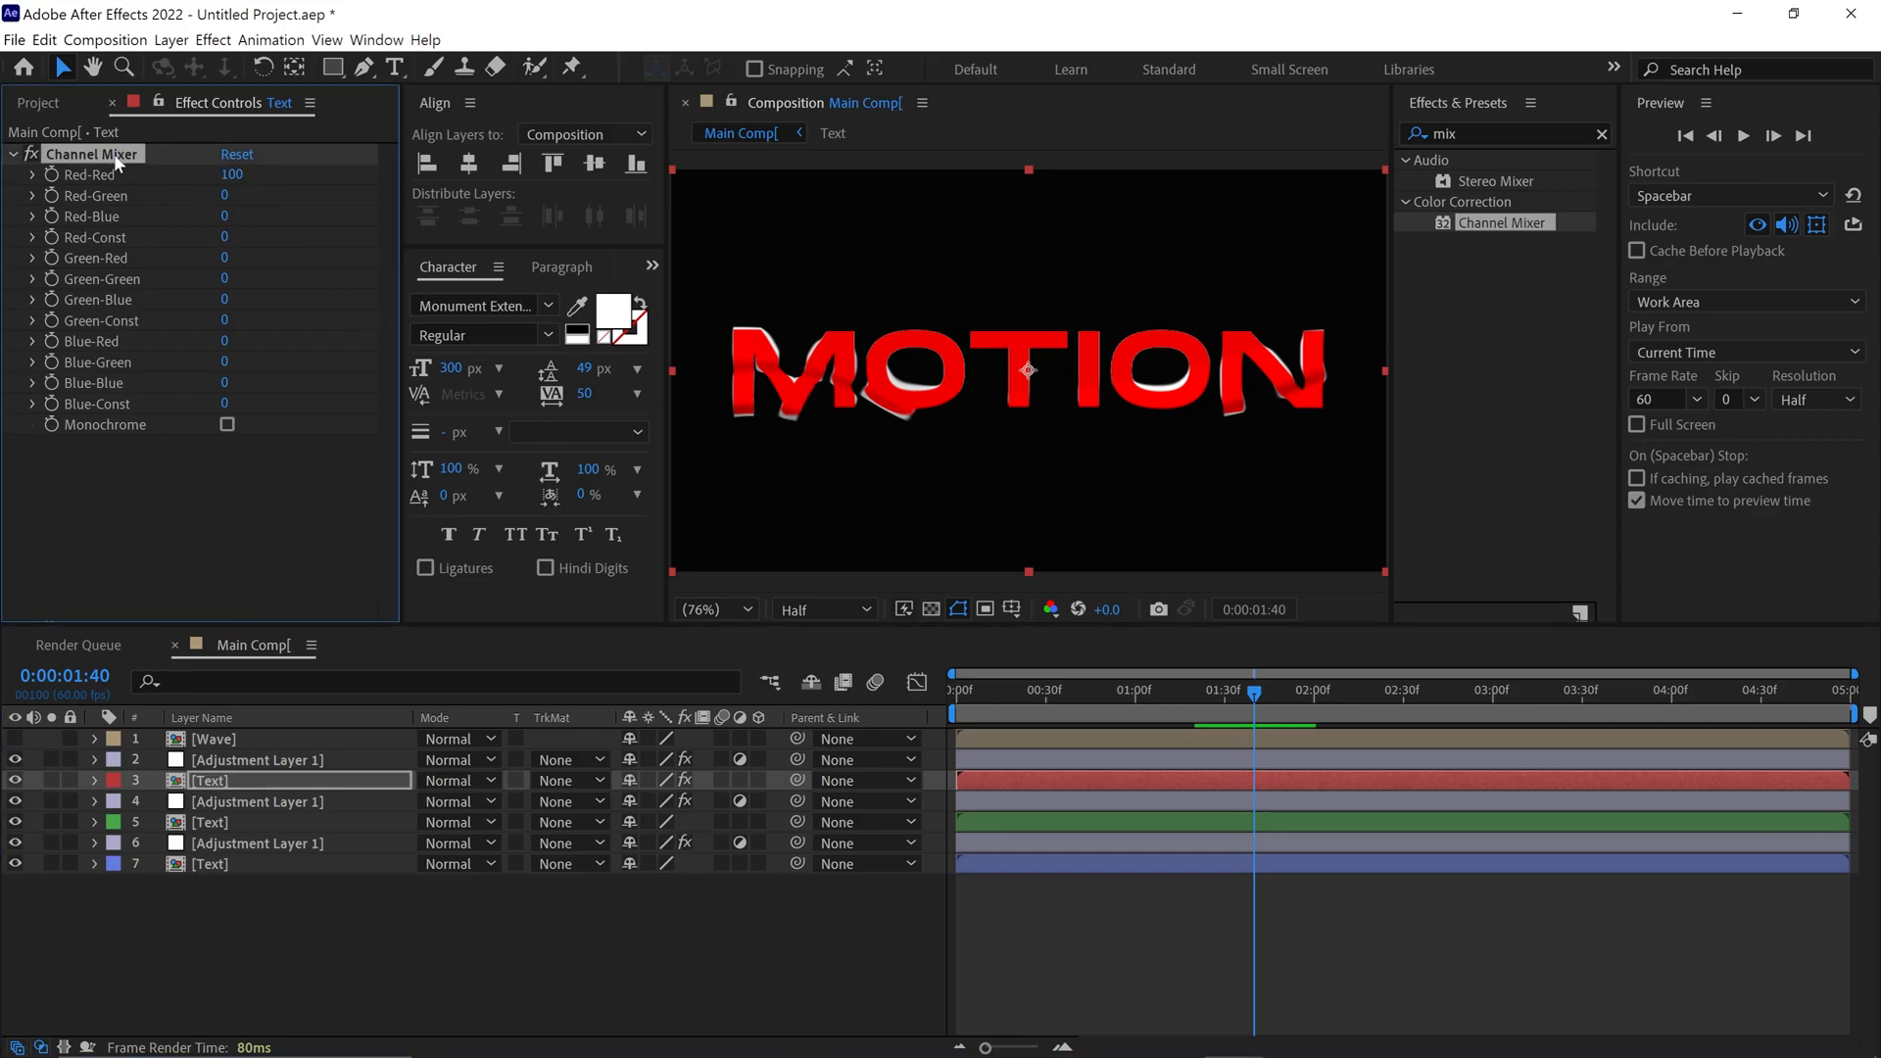
left_click(242, 827)
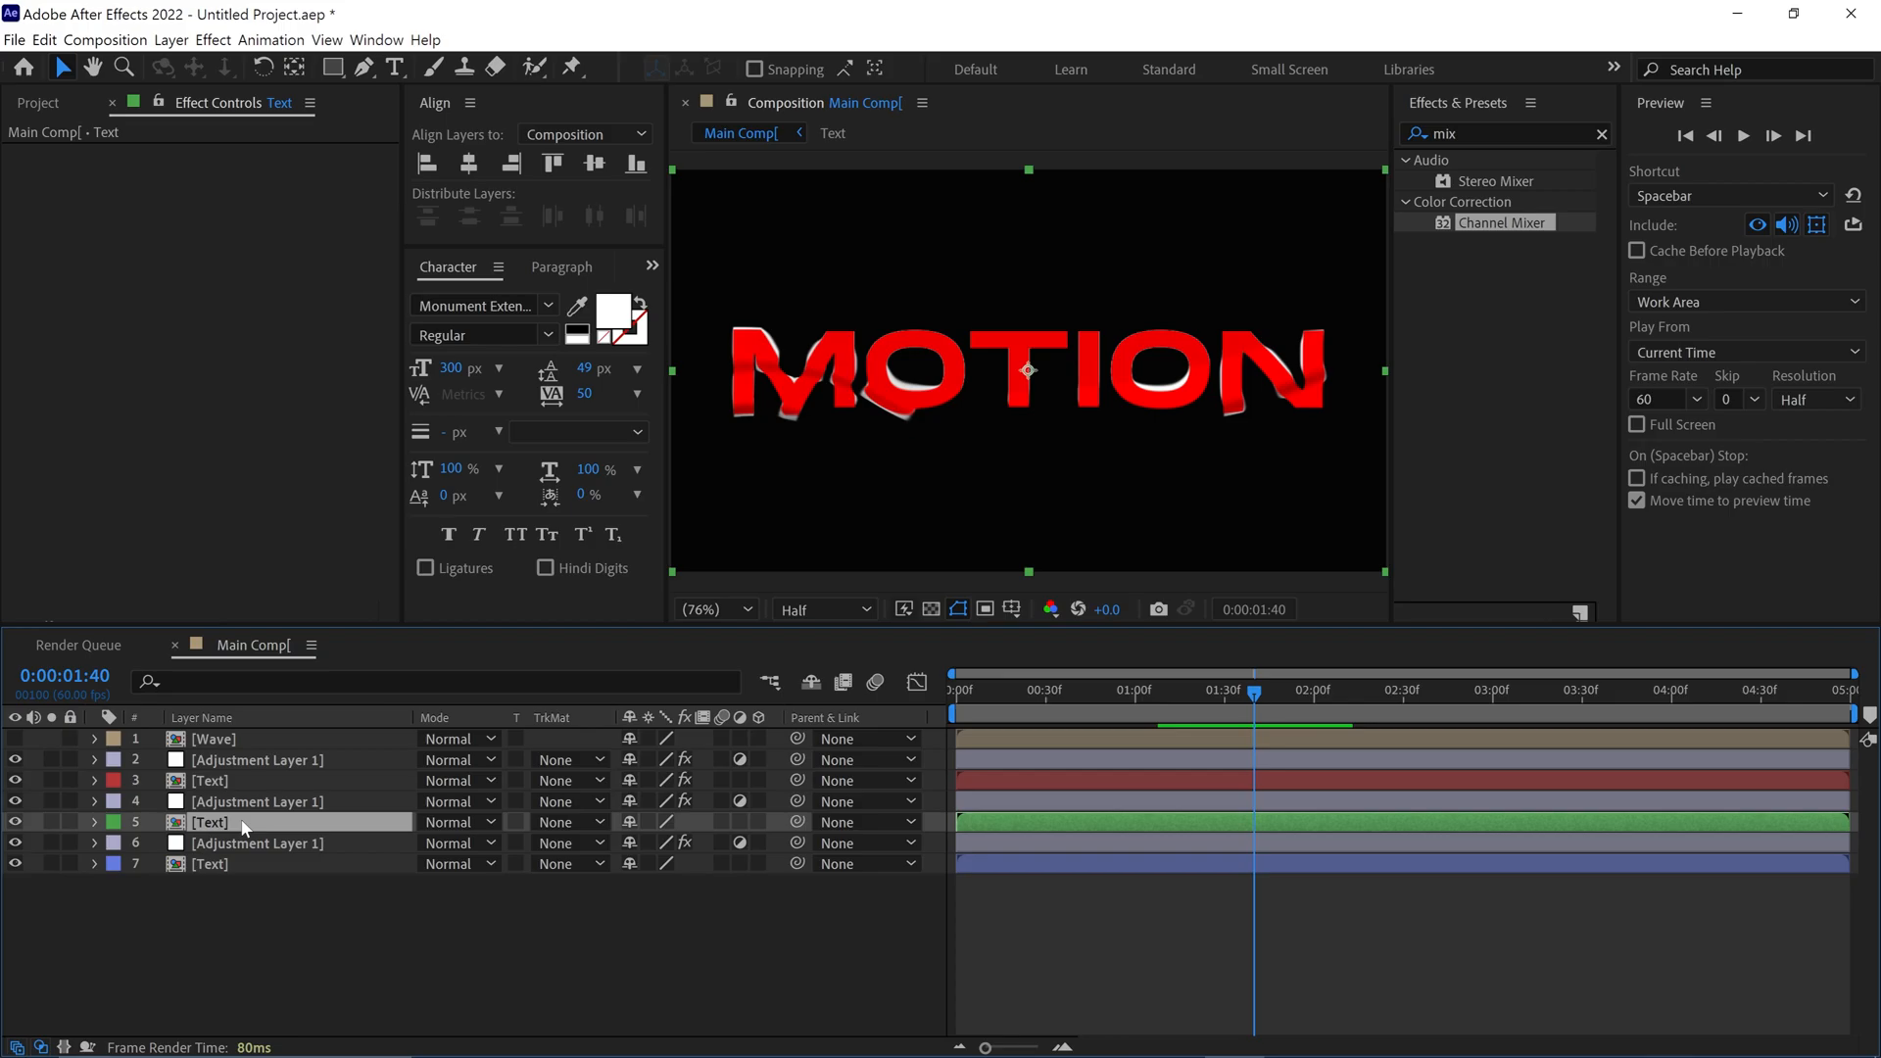
left_click_drag(245, 828, 246, 826)
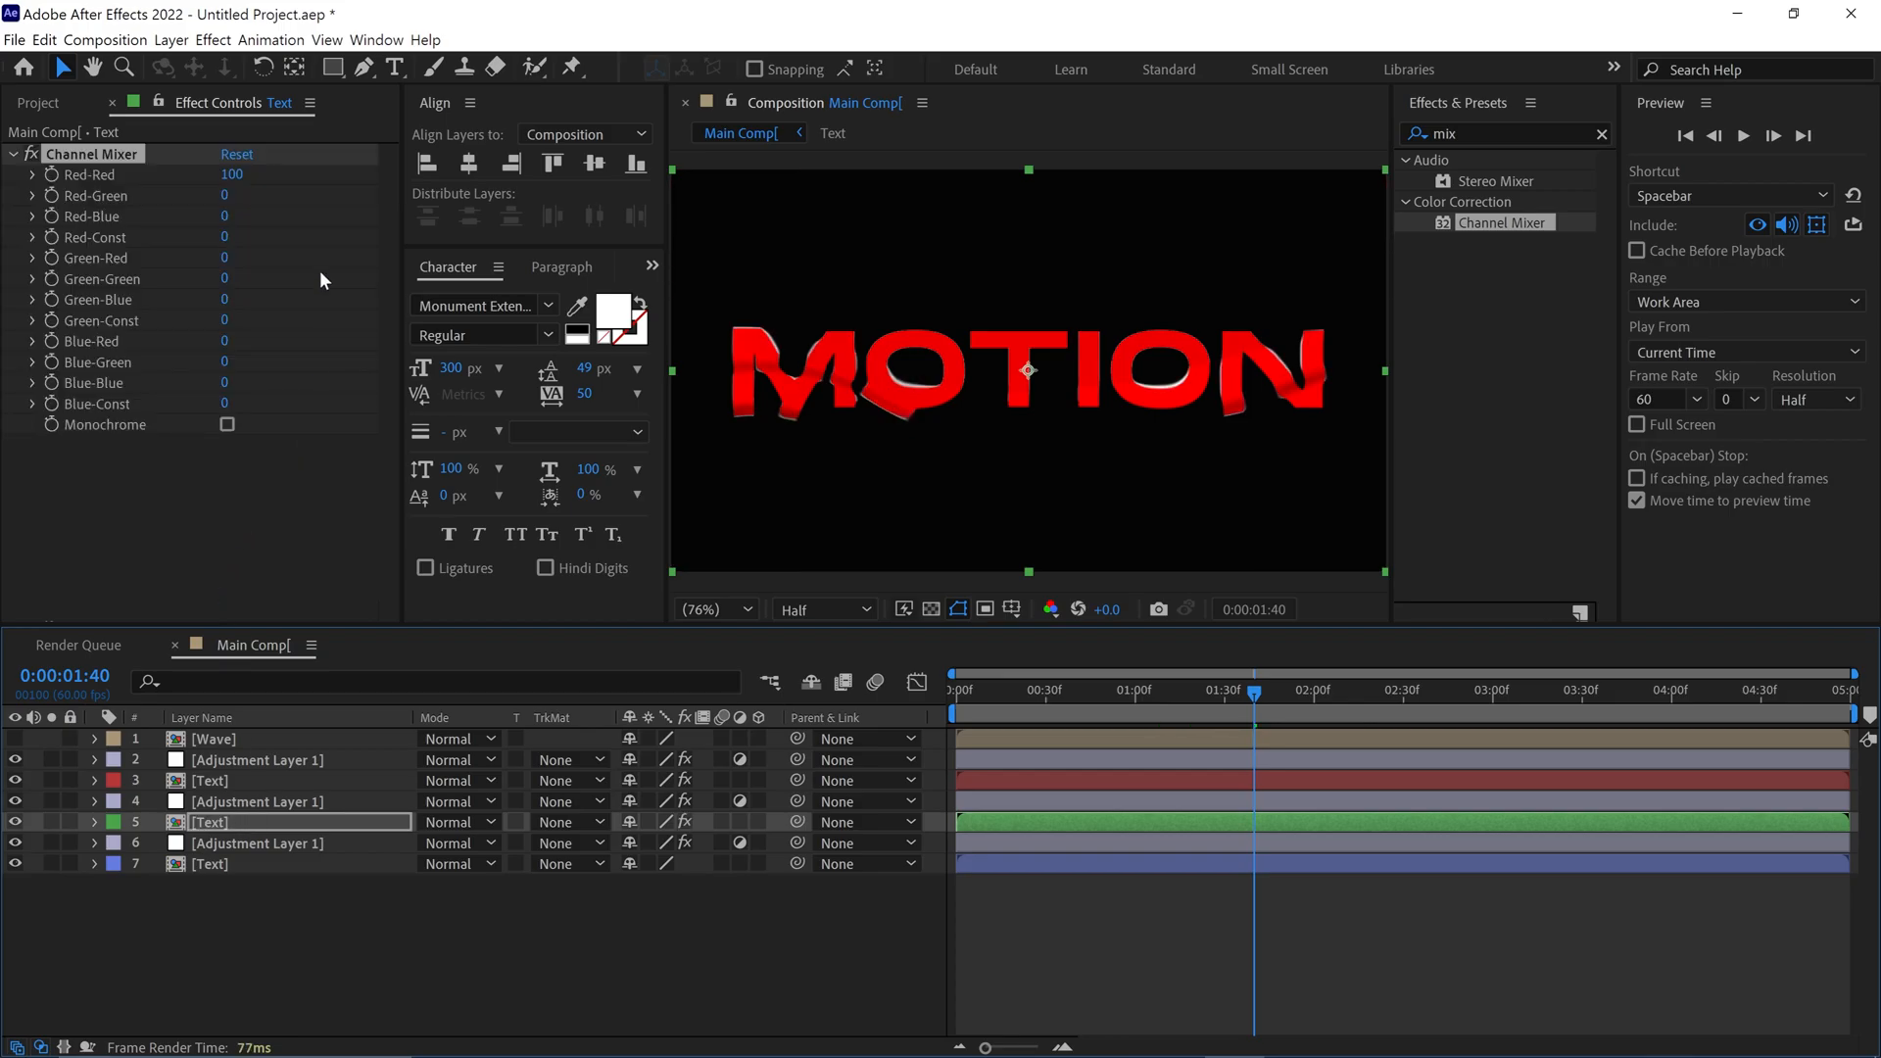
In the green-labelled Text layer's Channel Mixer, set Red-Red to 0 and Green-Green to 100
left_click(231, 176)
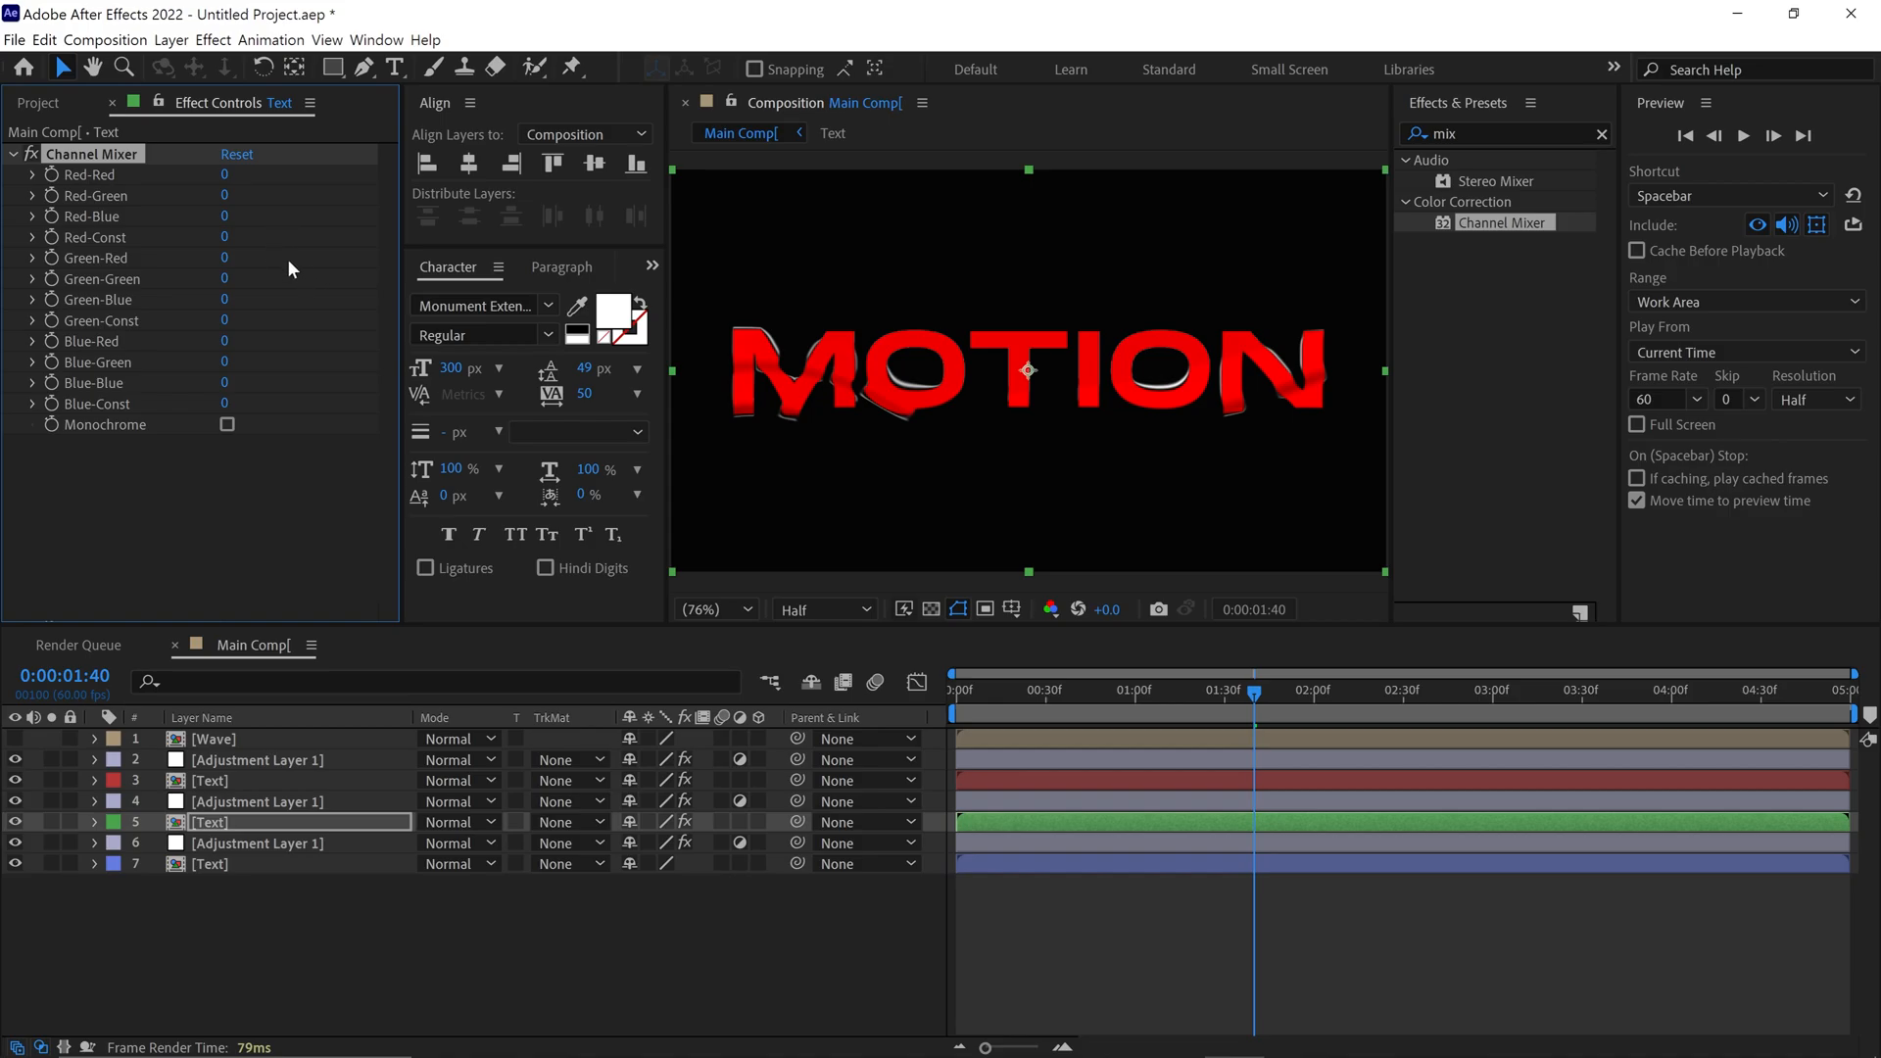
left_click(225, 279)
type("100")
key("Return")
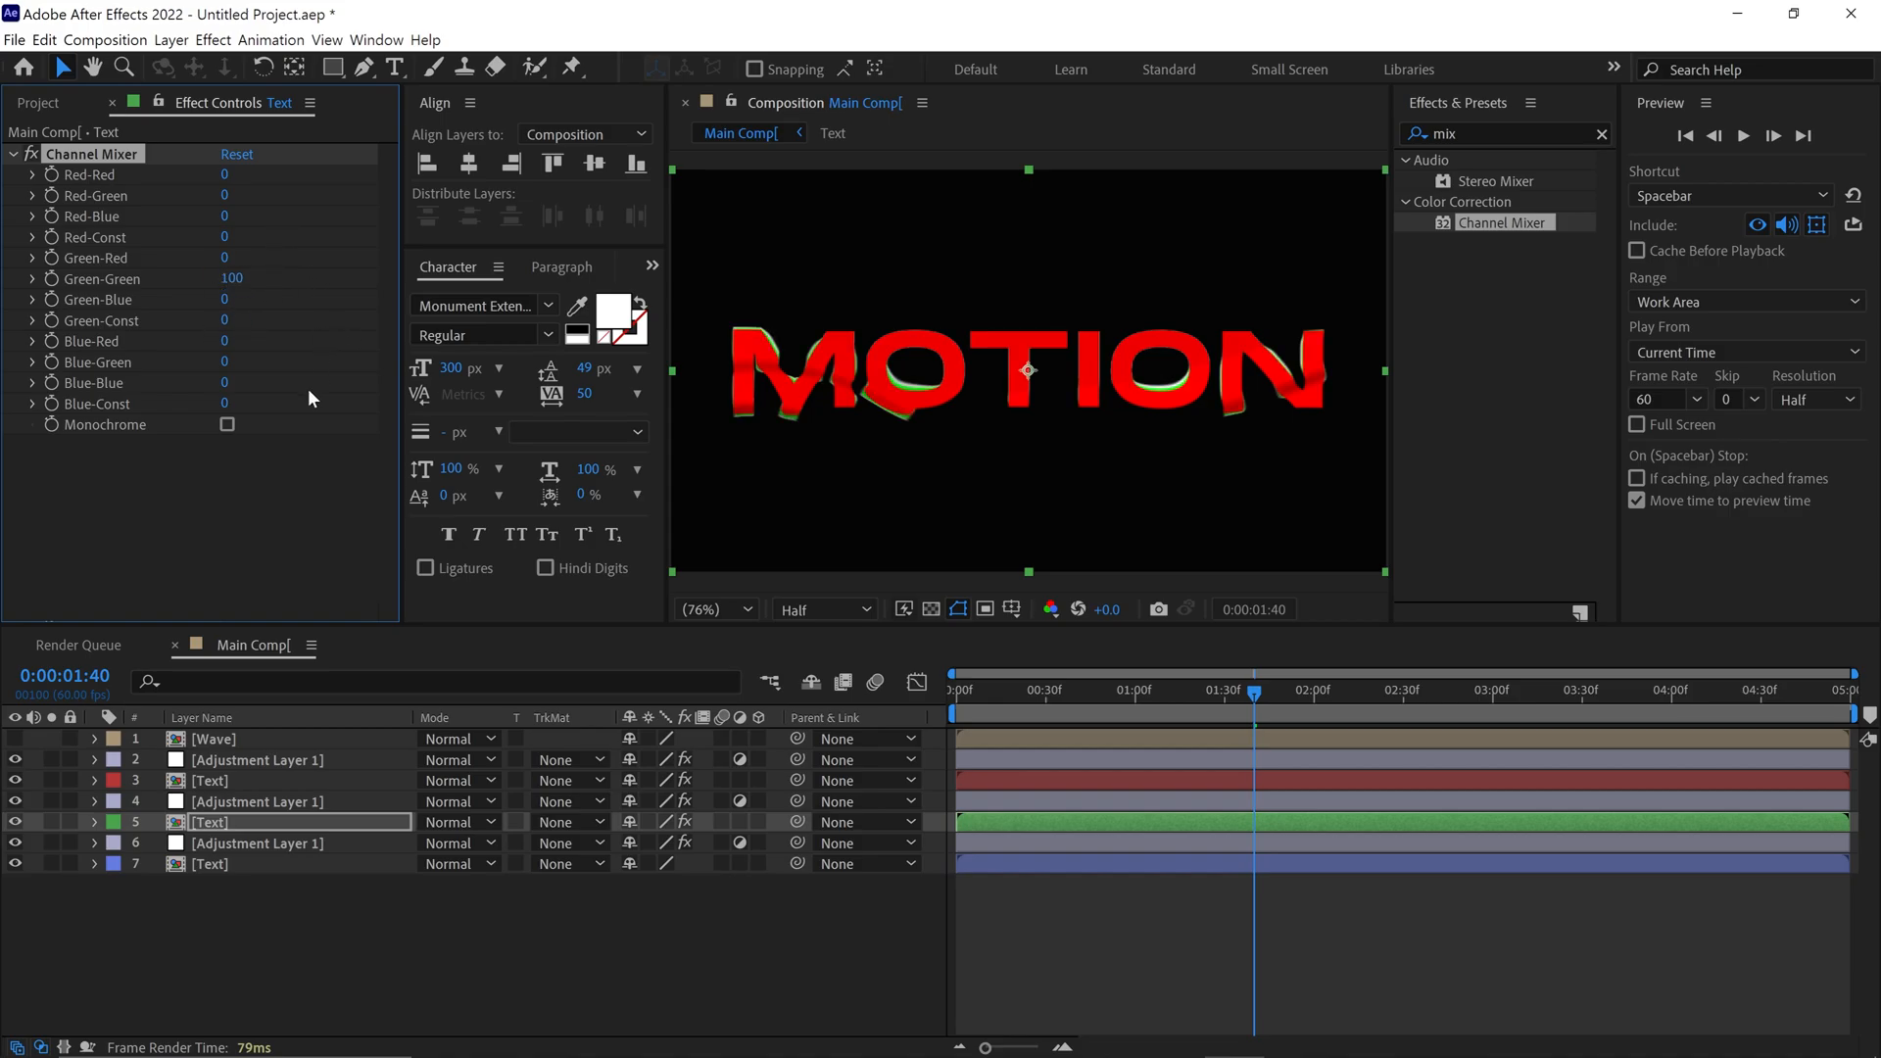
Copy the Channel Mixer effect from the green-labelled Text layer to the blue-labelled Text layer
left_click(114, 165)
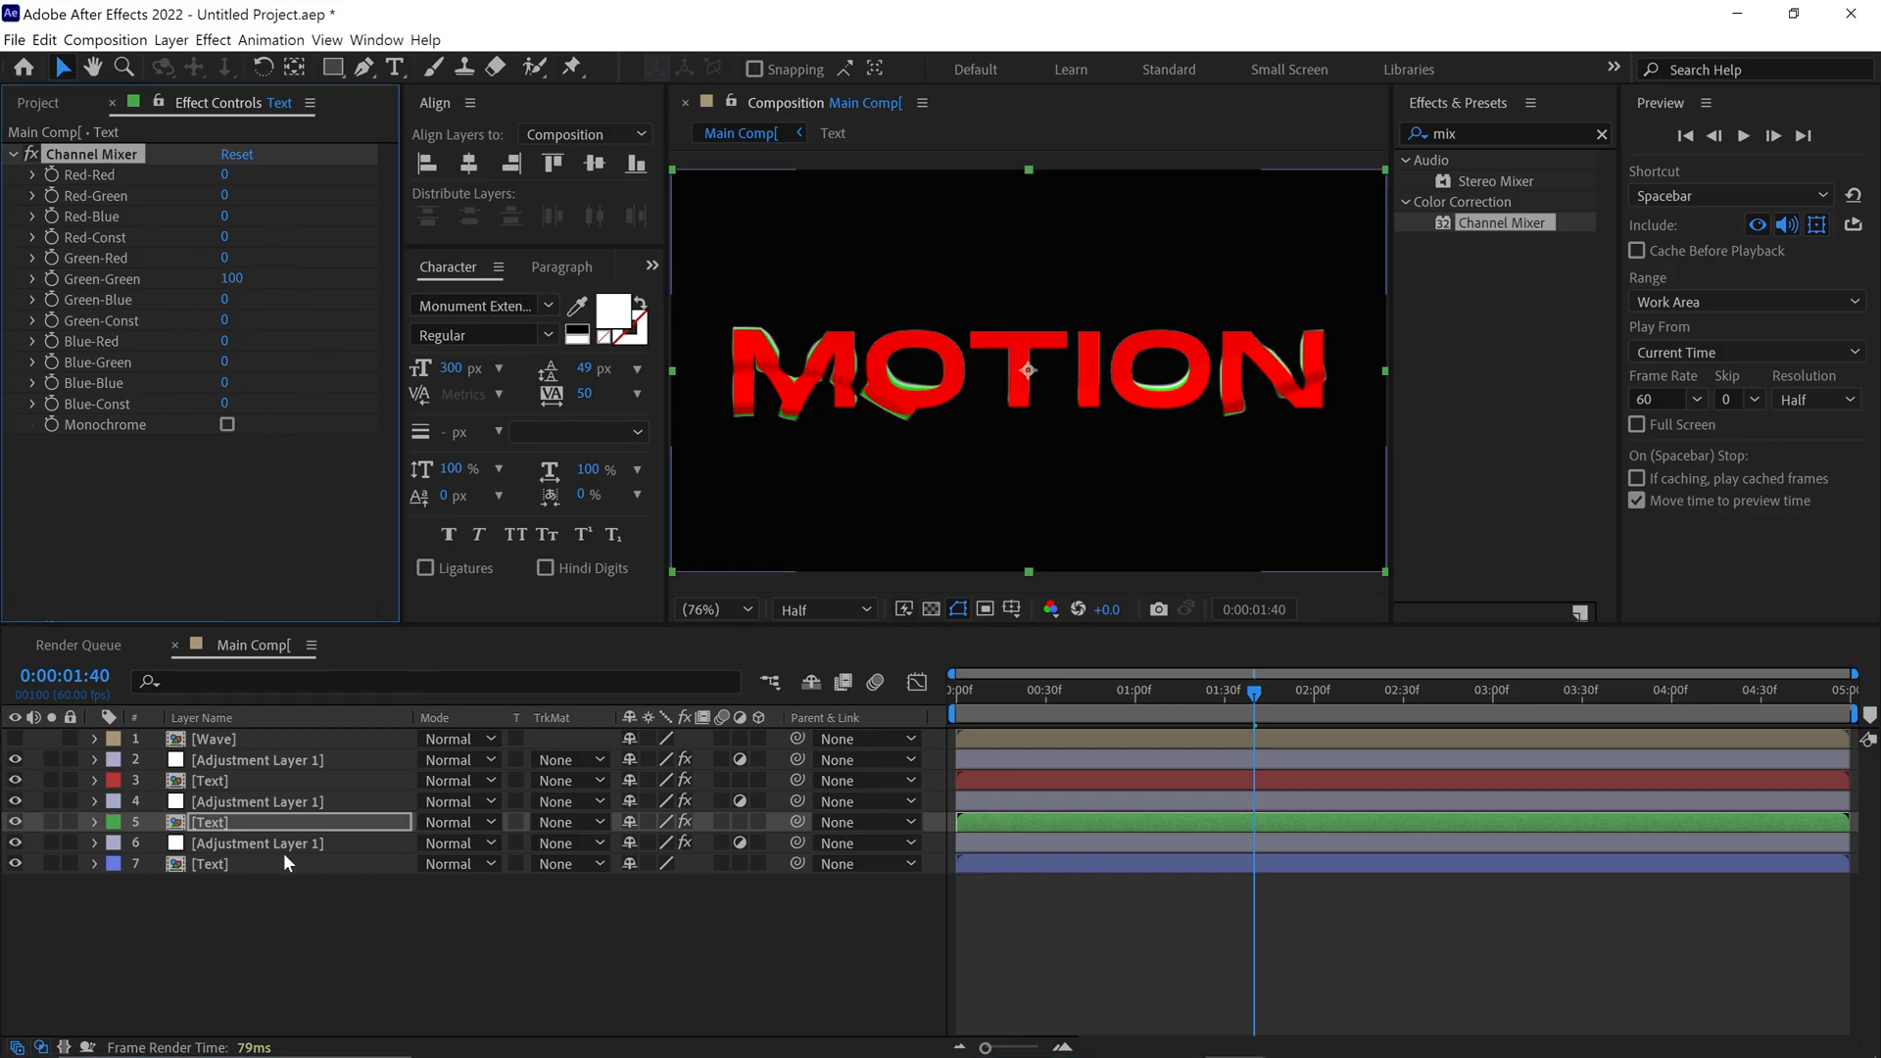
left_click(229, 863)
key("ctrl+v")
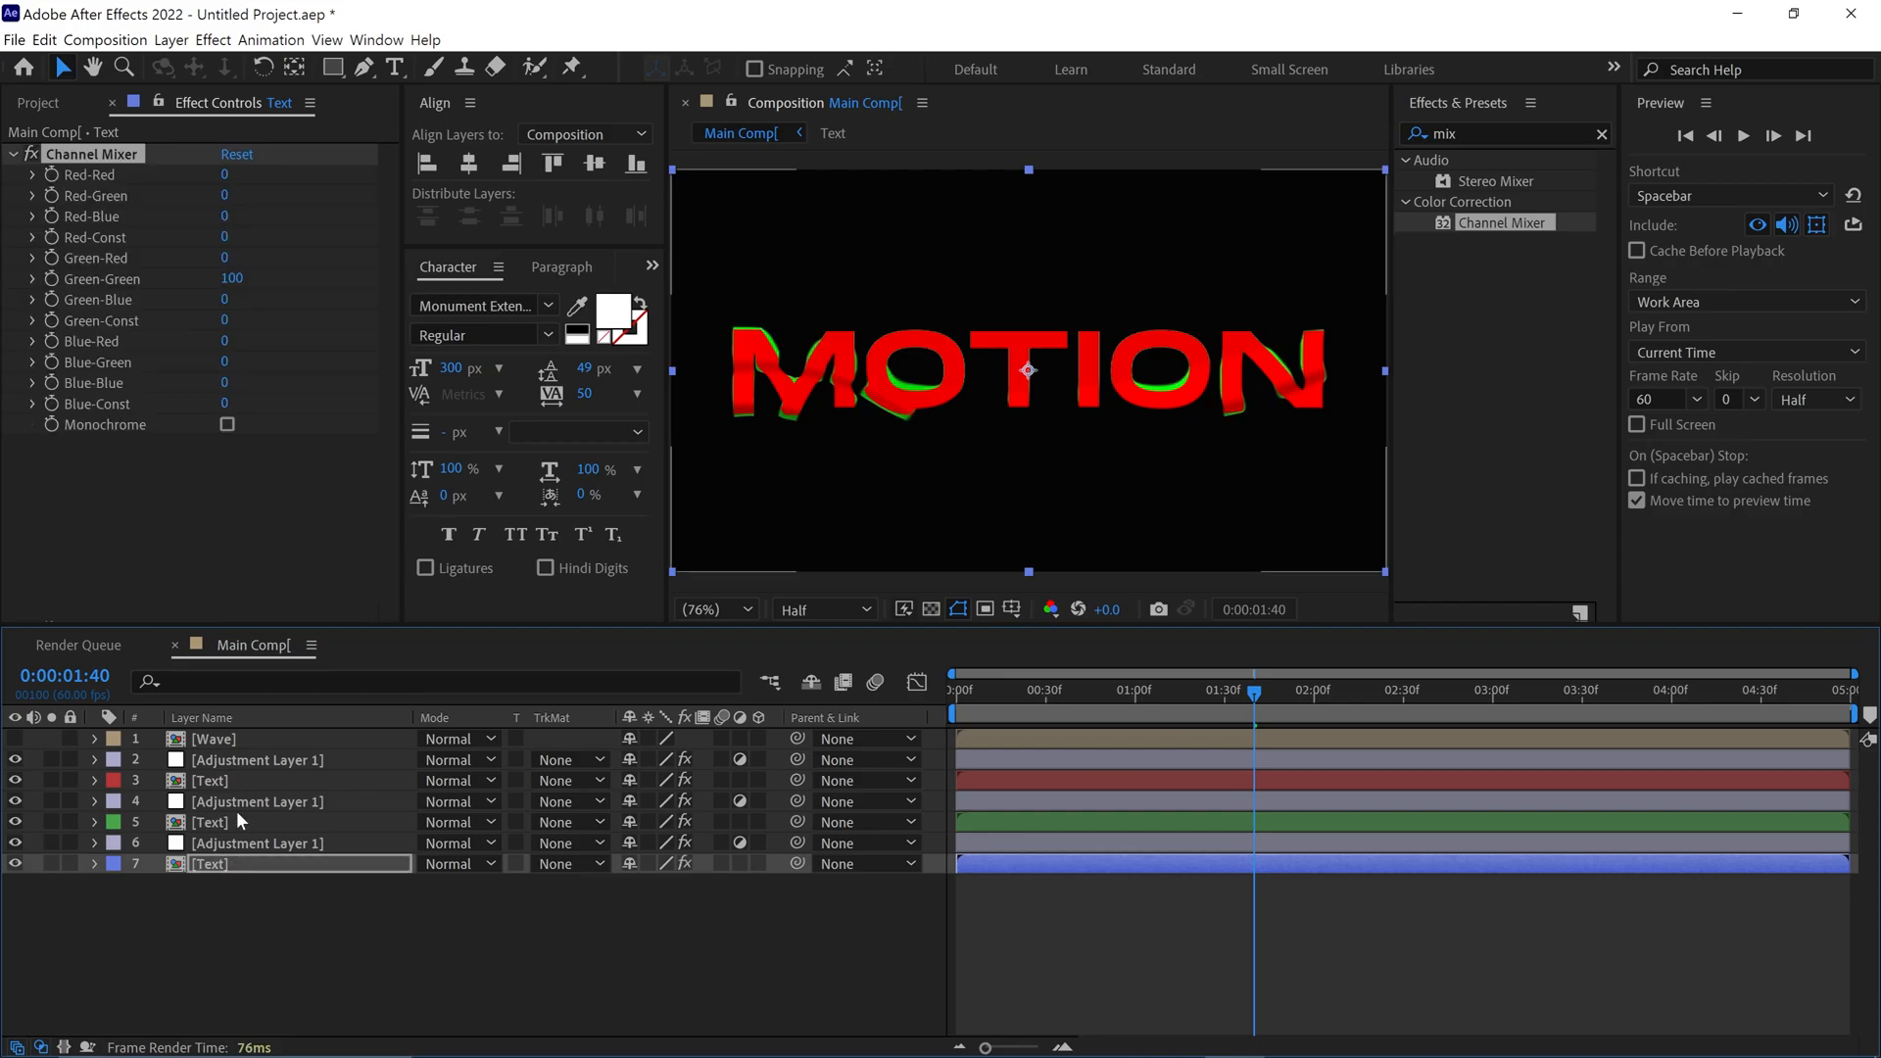
In the blue-labelled Text layer's Channel Mixer, set Green-Green to 0 and Blue-Blue to 100
left_click(232, 279)
type("0")
key("Return")
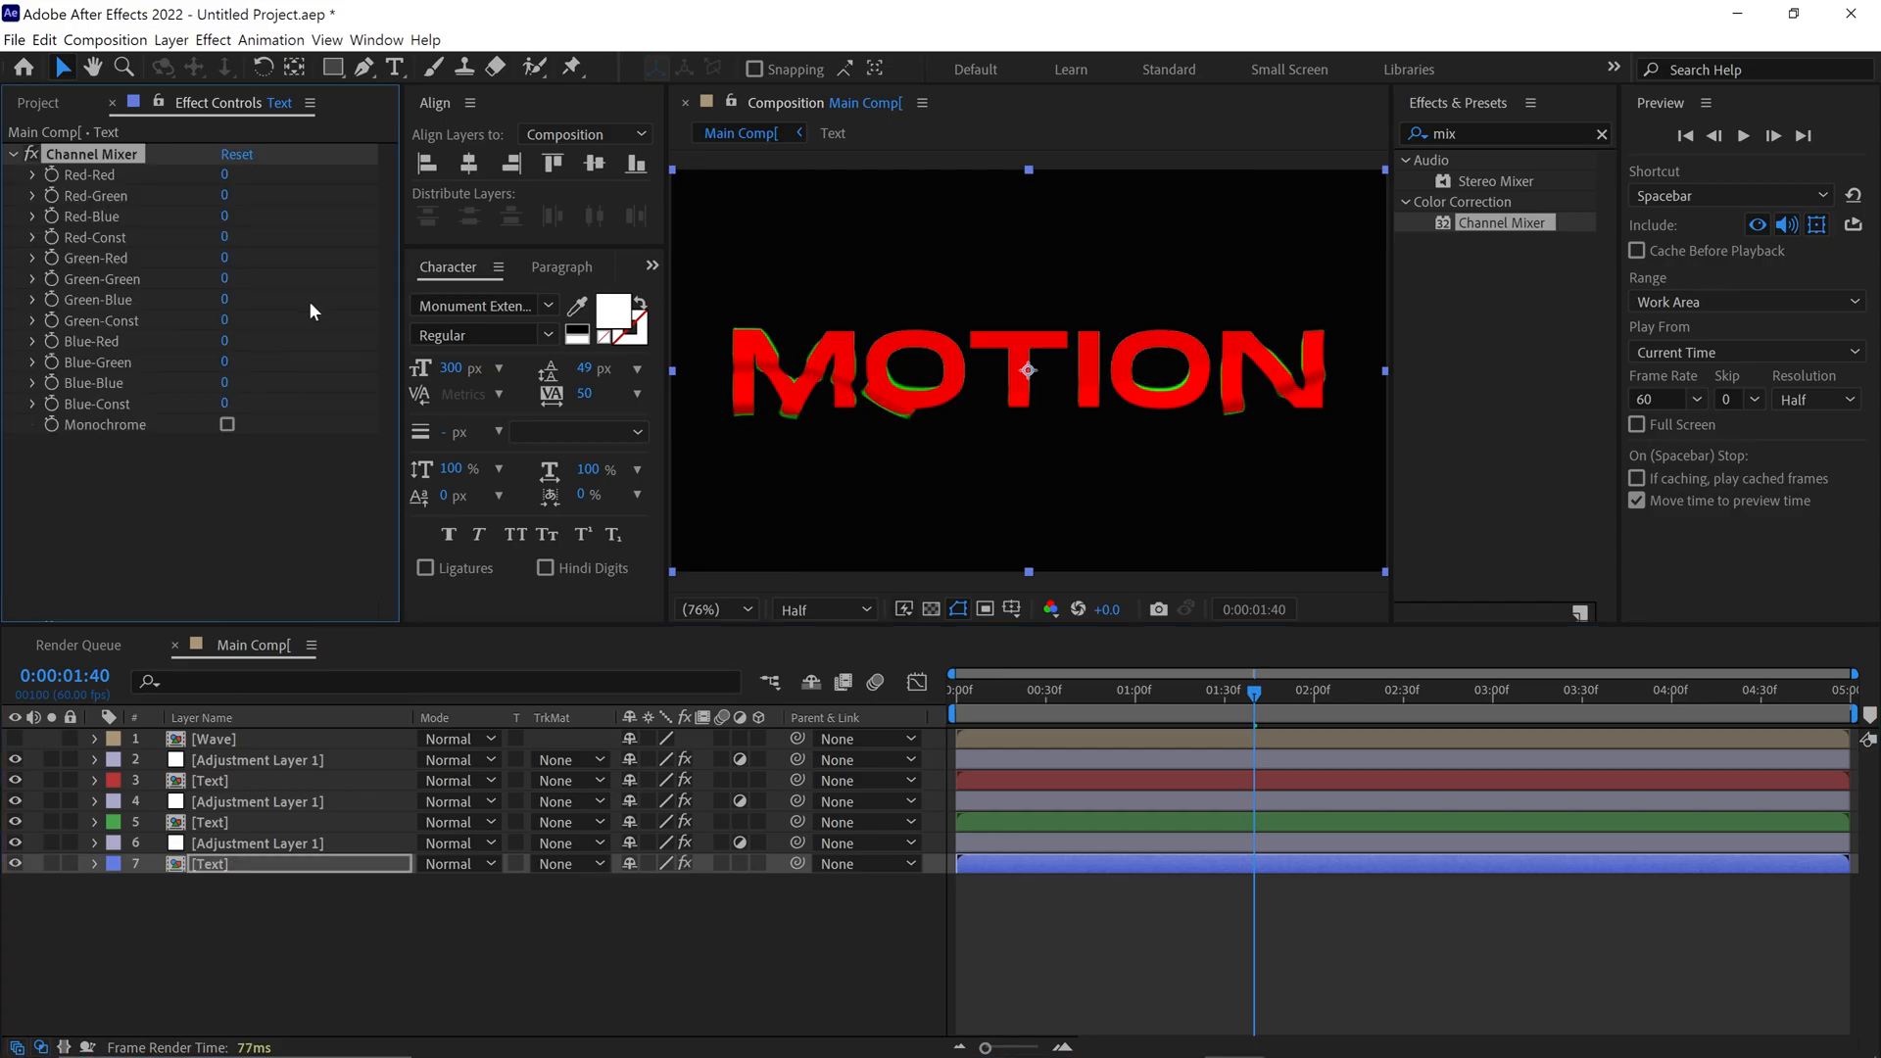
left_click(225, 383)
Set the blending mode of the red-, green- and blue-labelled Text layers together to Add
left_click(228, 819, "ctrl")
left_click(222, 778, "ctrl")
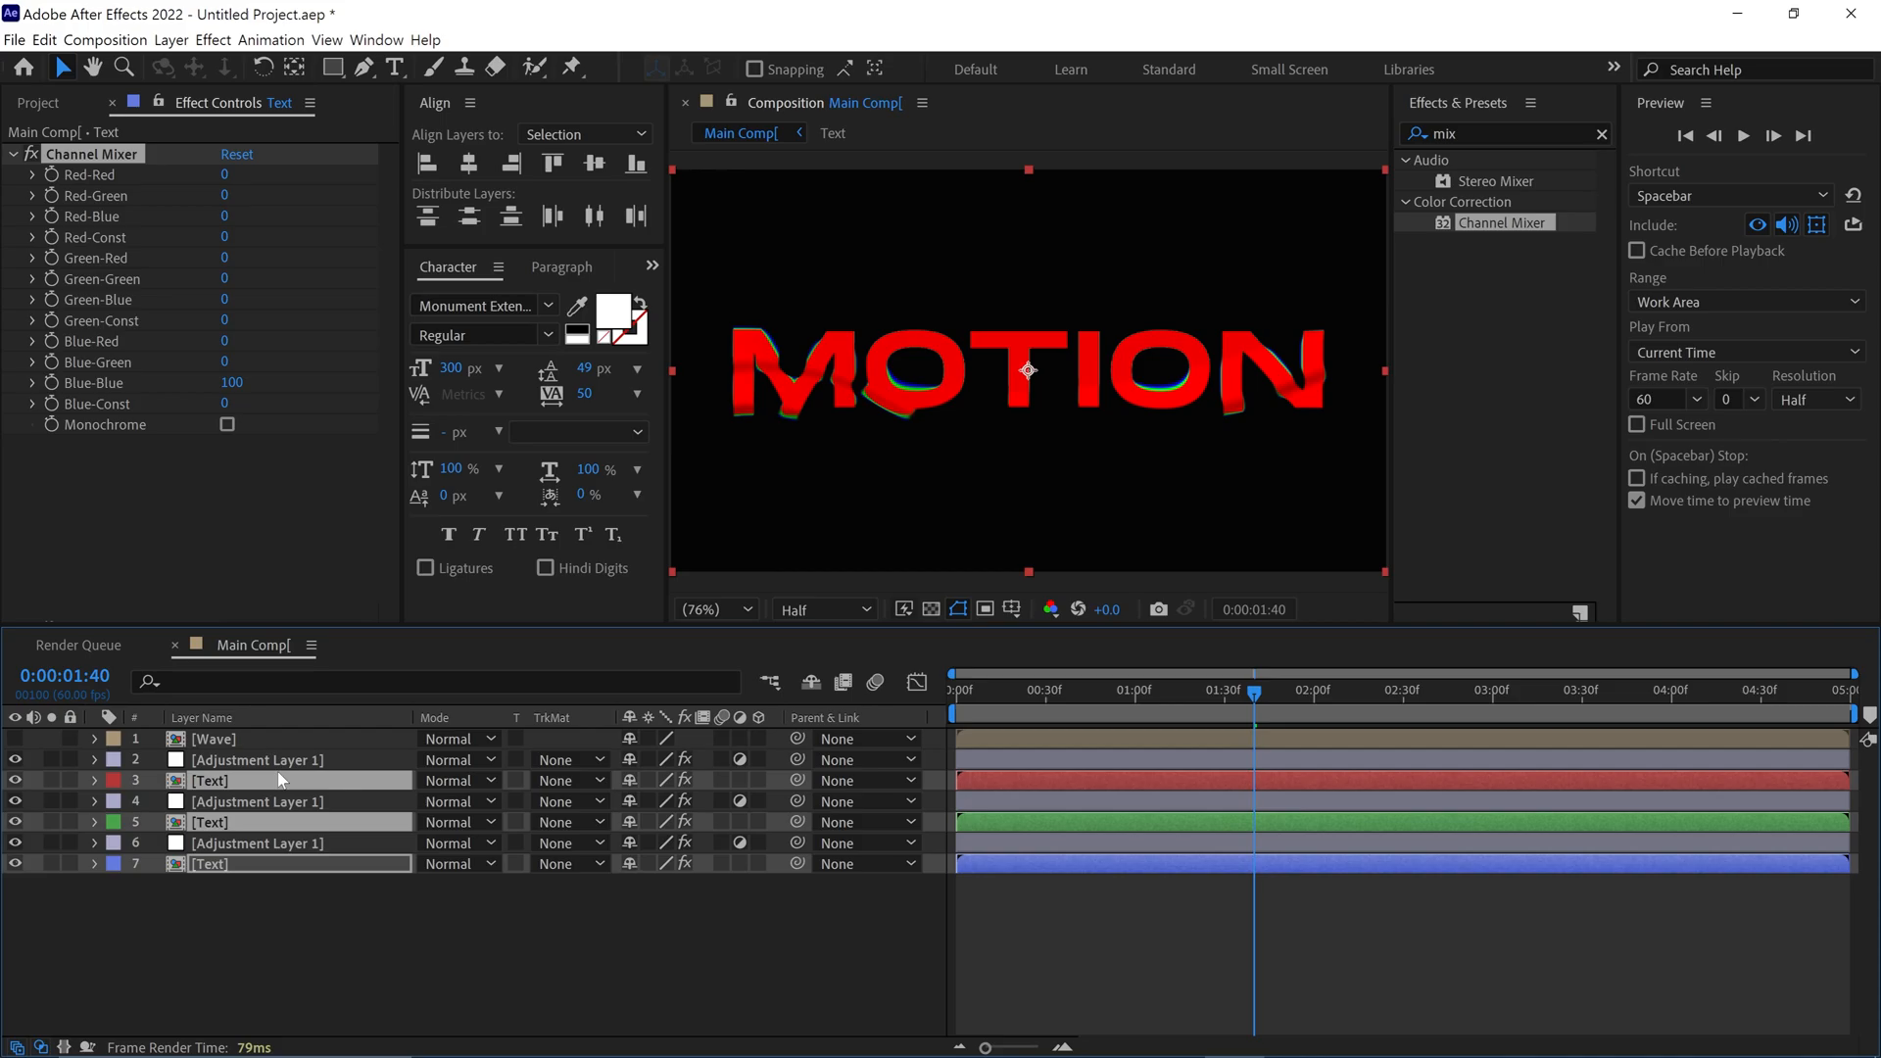
left_click(478, 783)
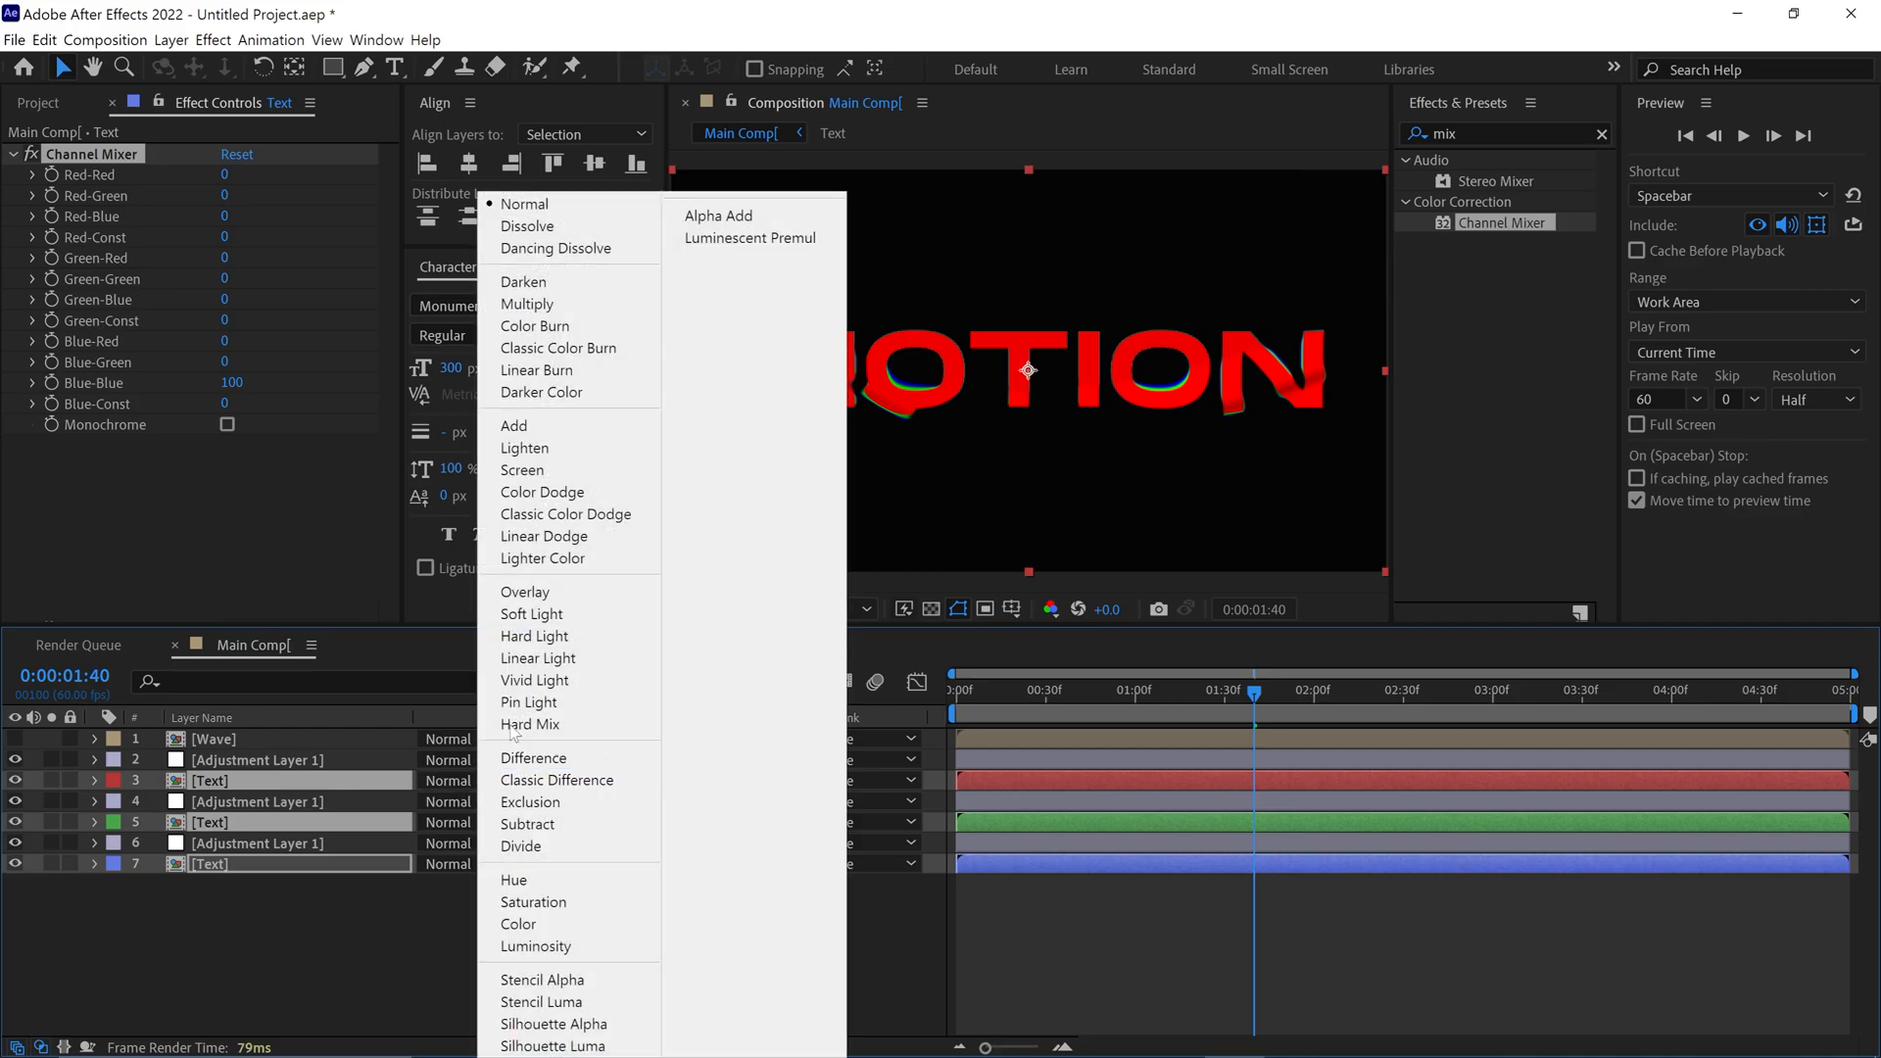
left_click(591, 428)
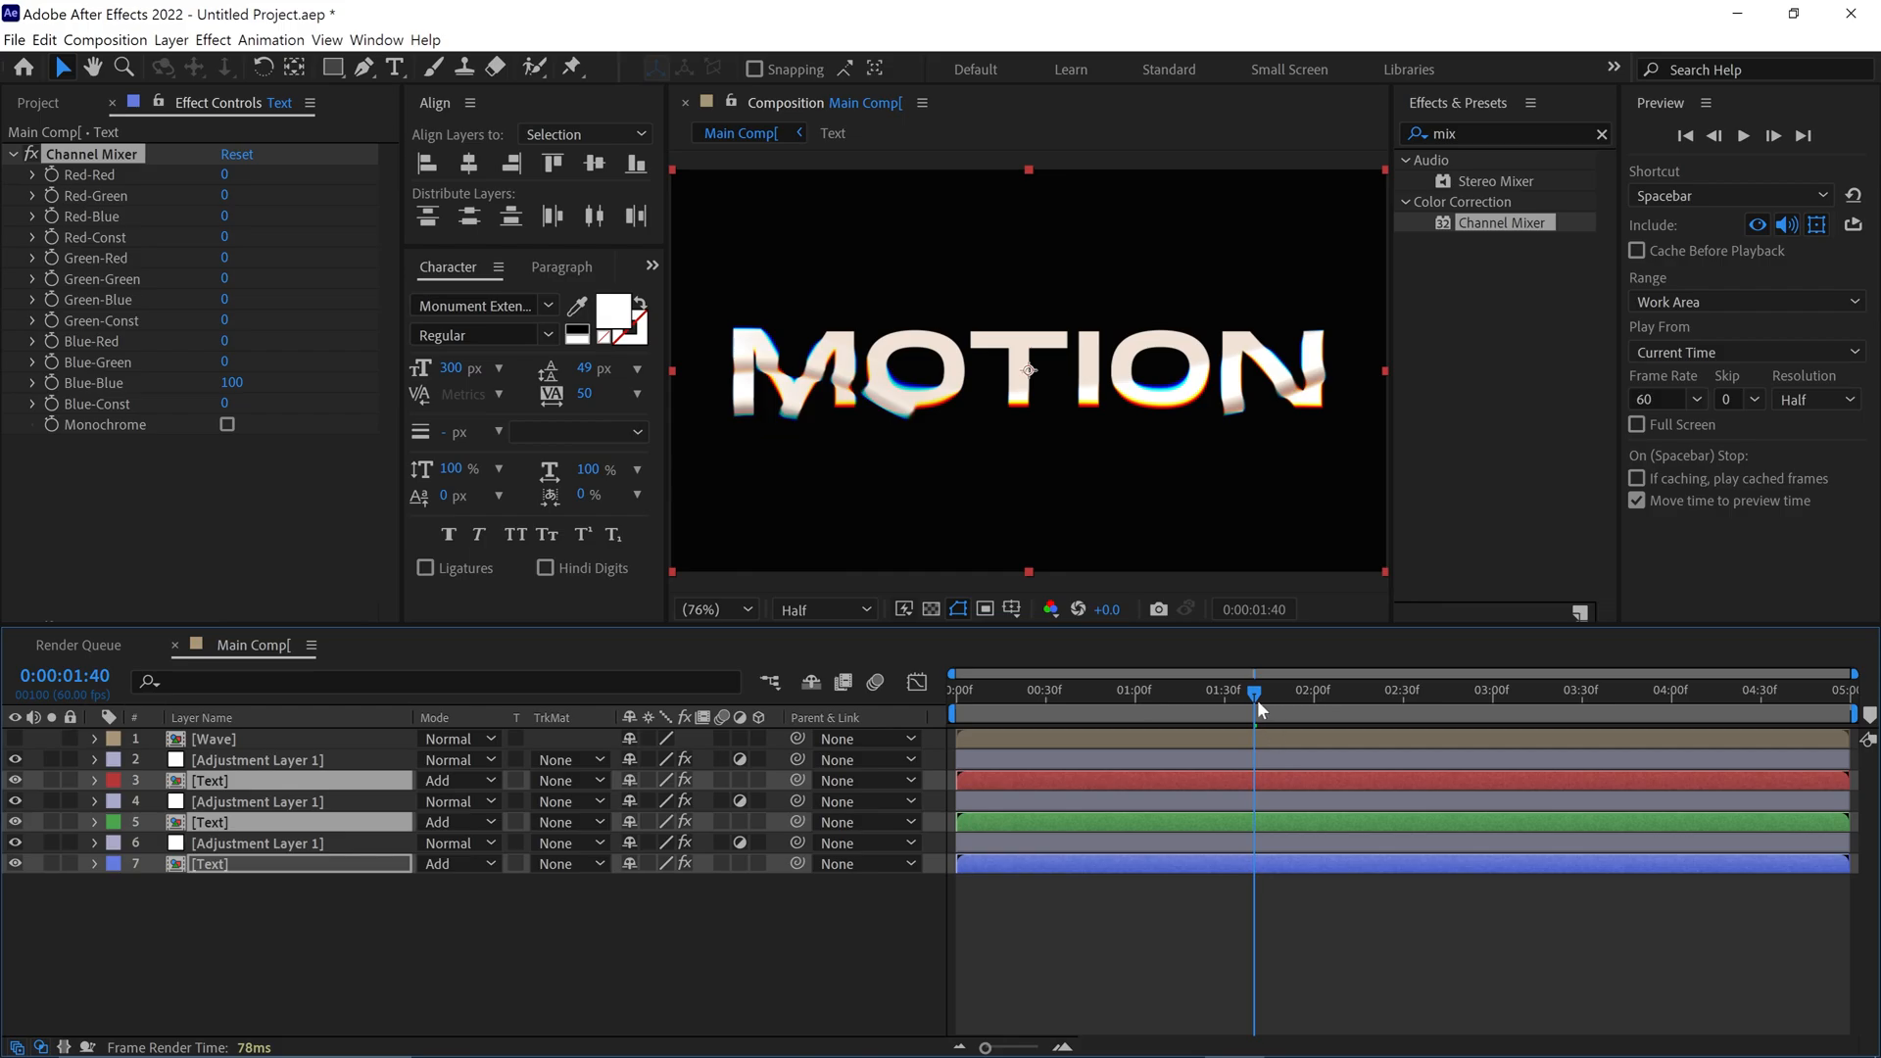
Preview the finished Main Comp animation from its first frame, including with the composition view maximised
left_click_drag(1256, 700, 907, 700)
key("space")
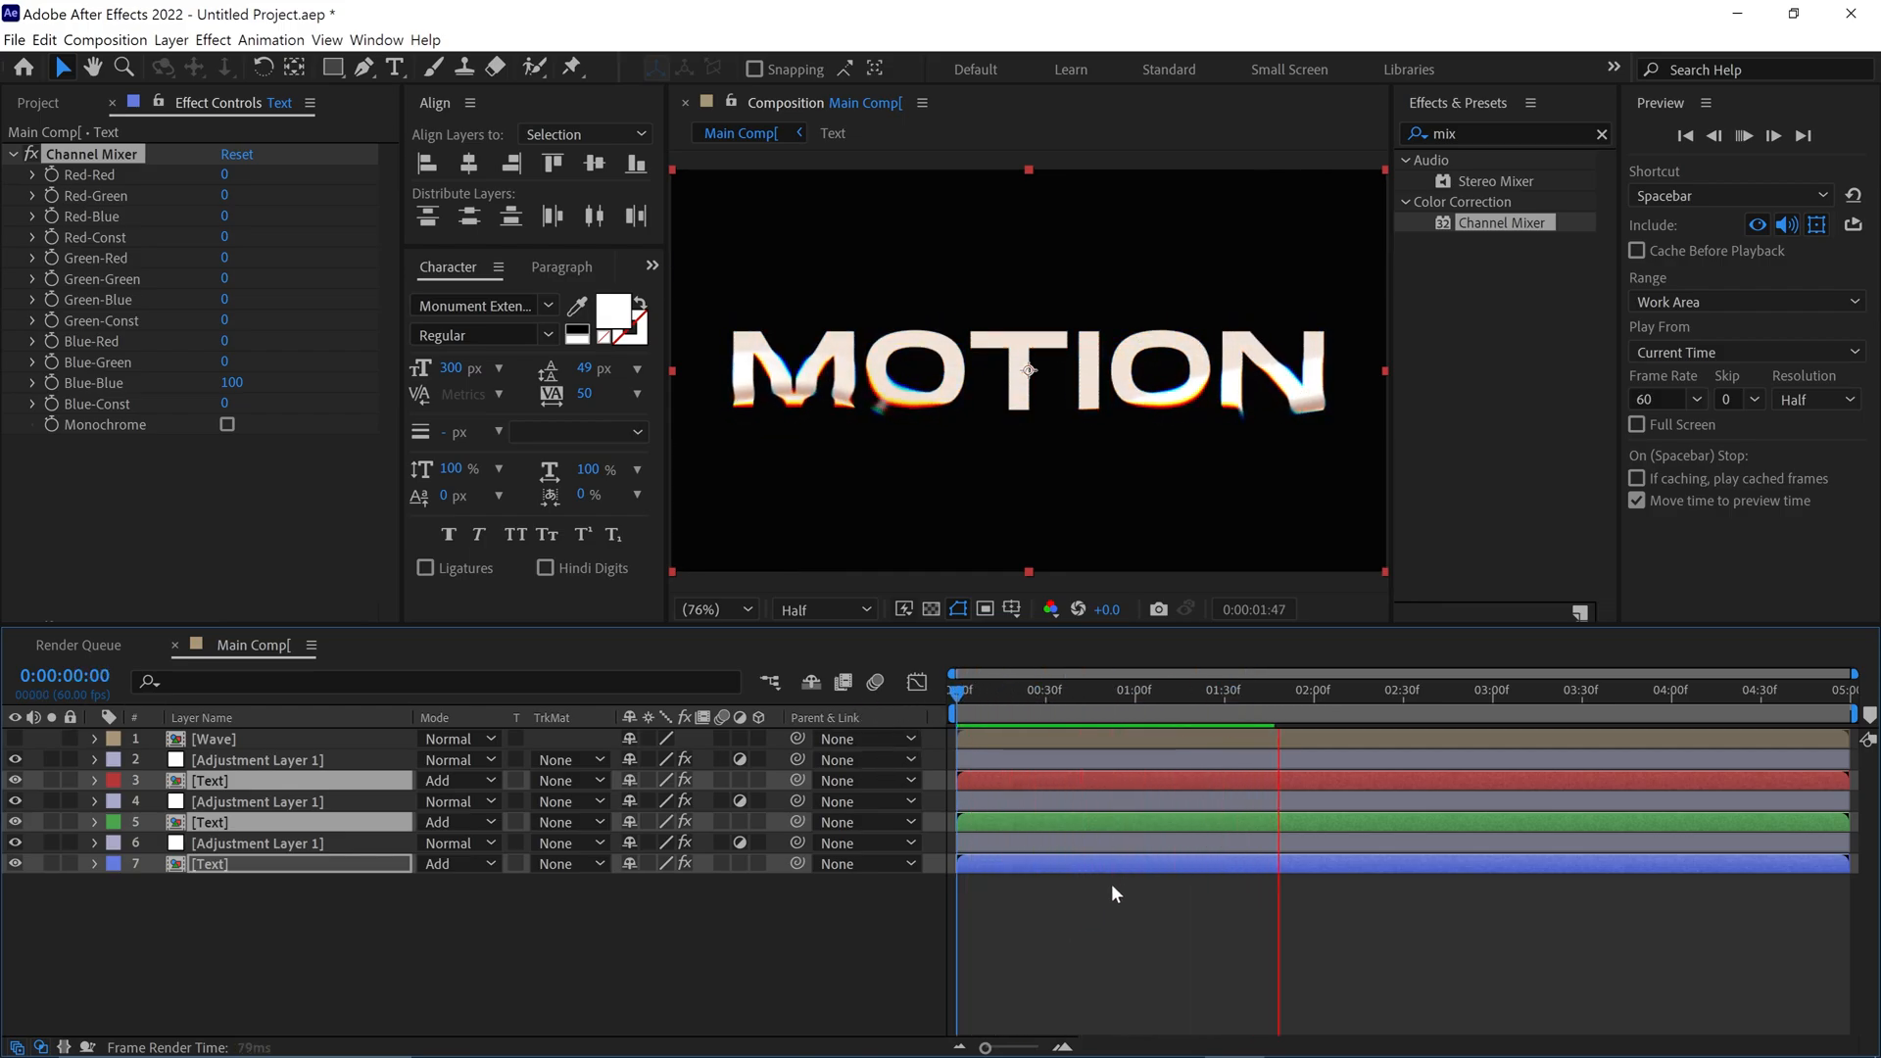
key("grave")
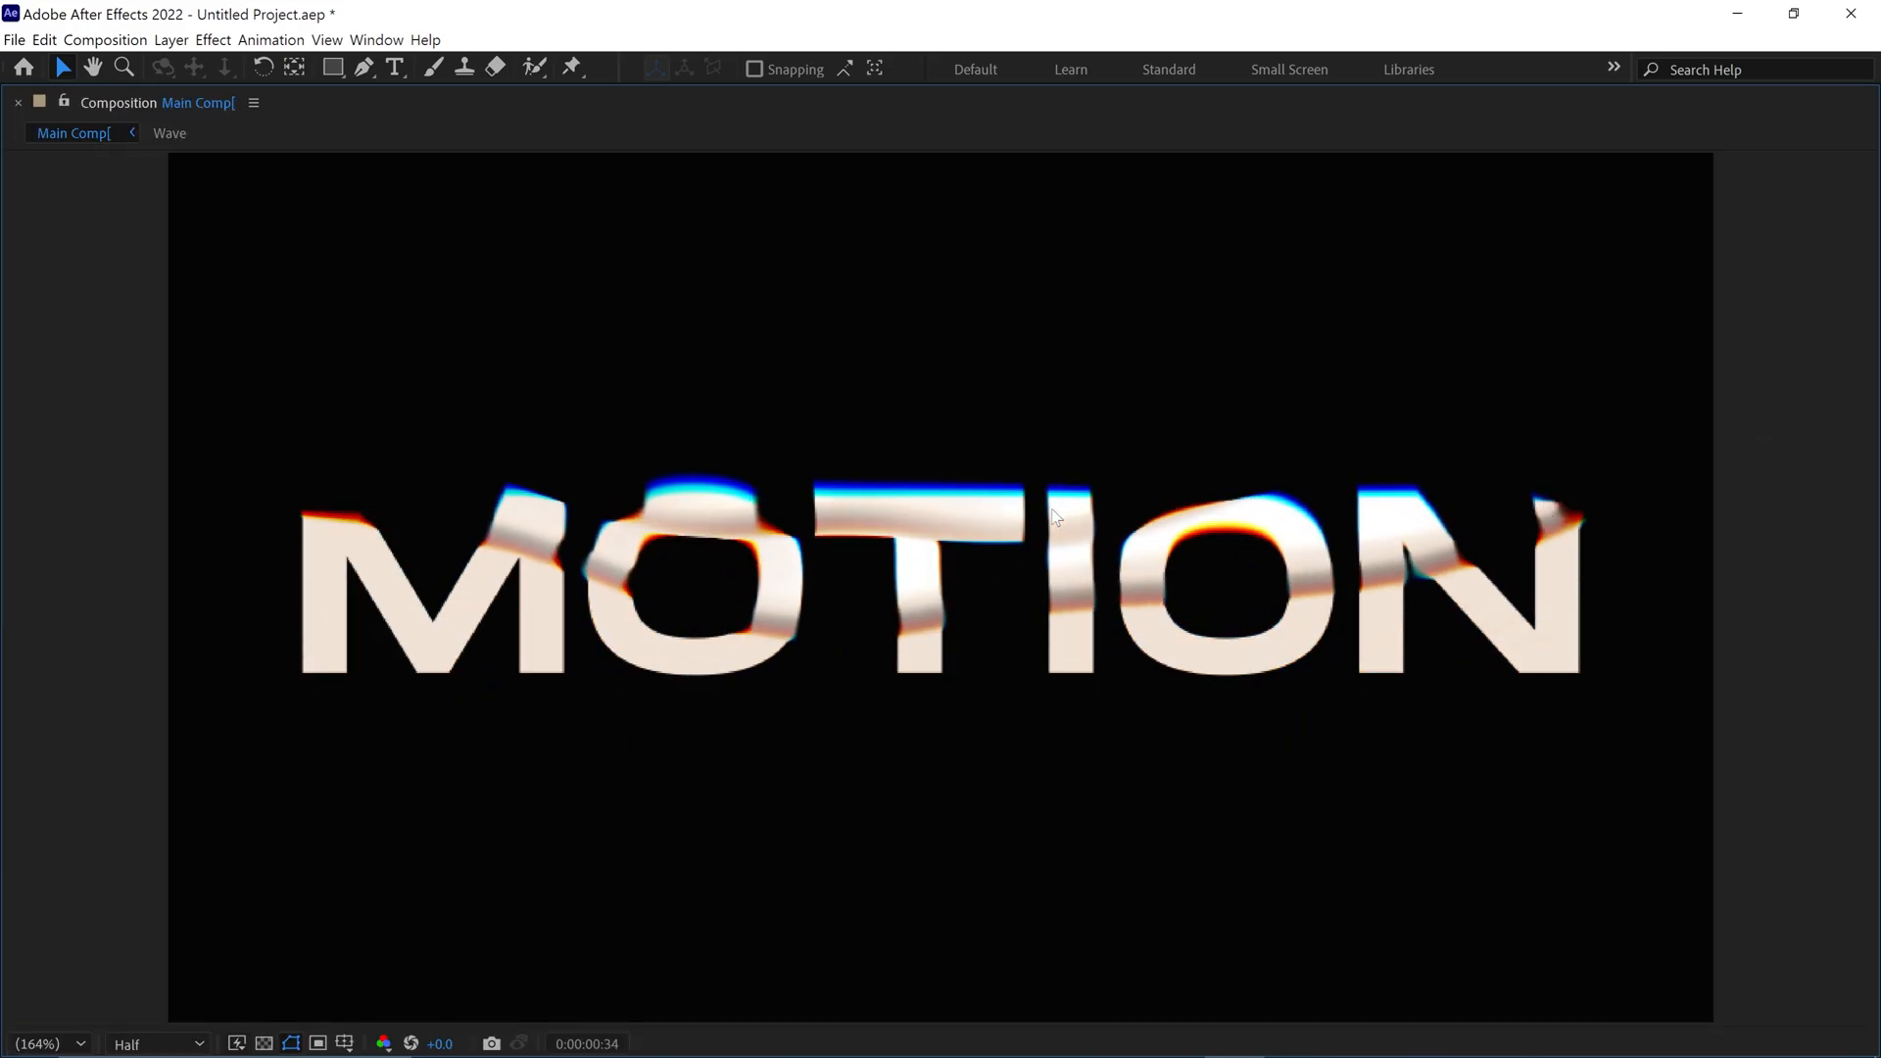
key("grave")
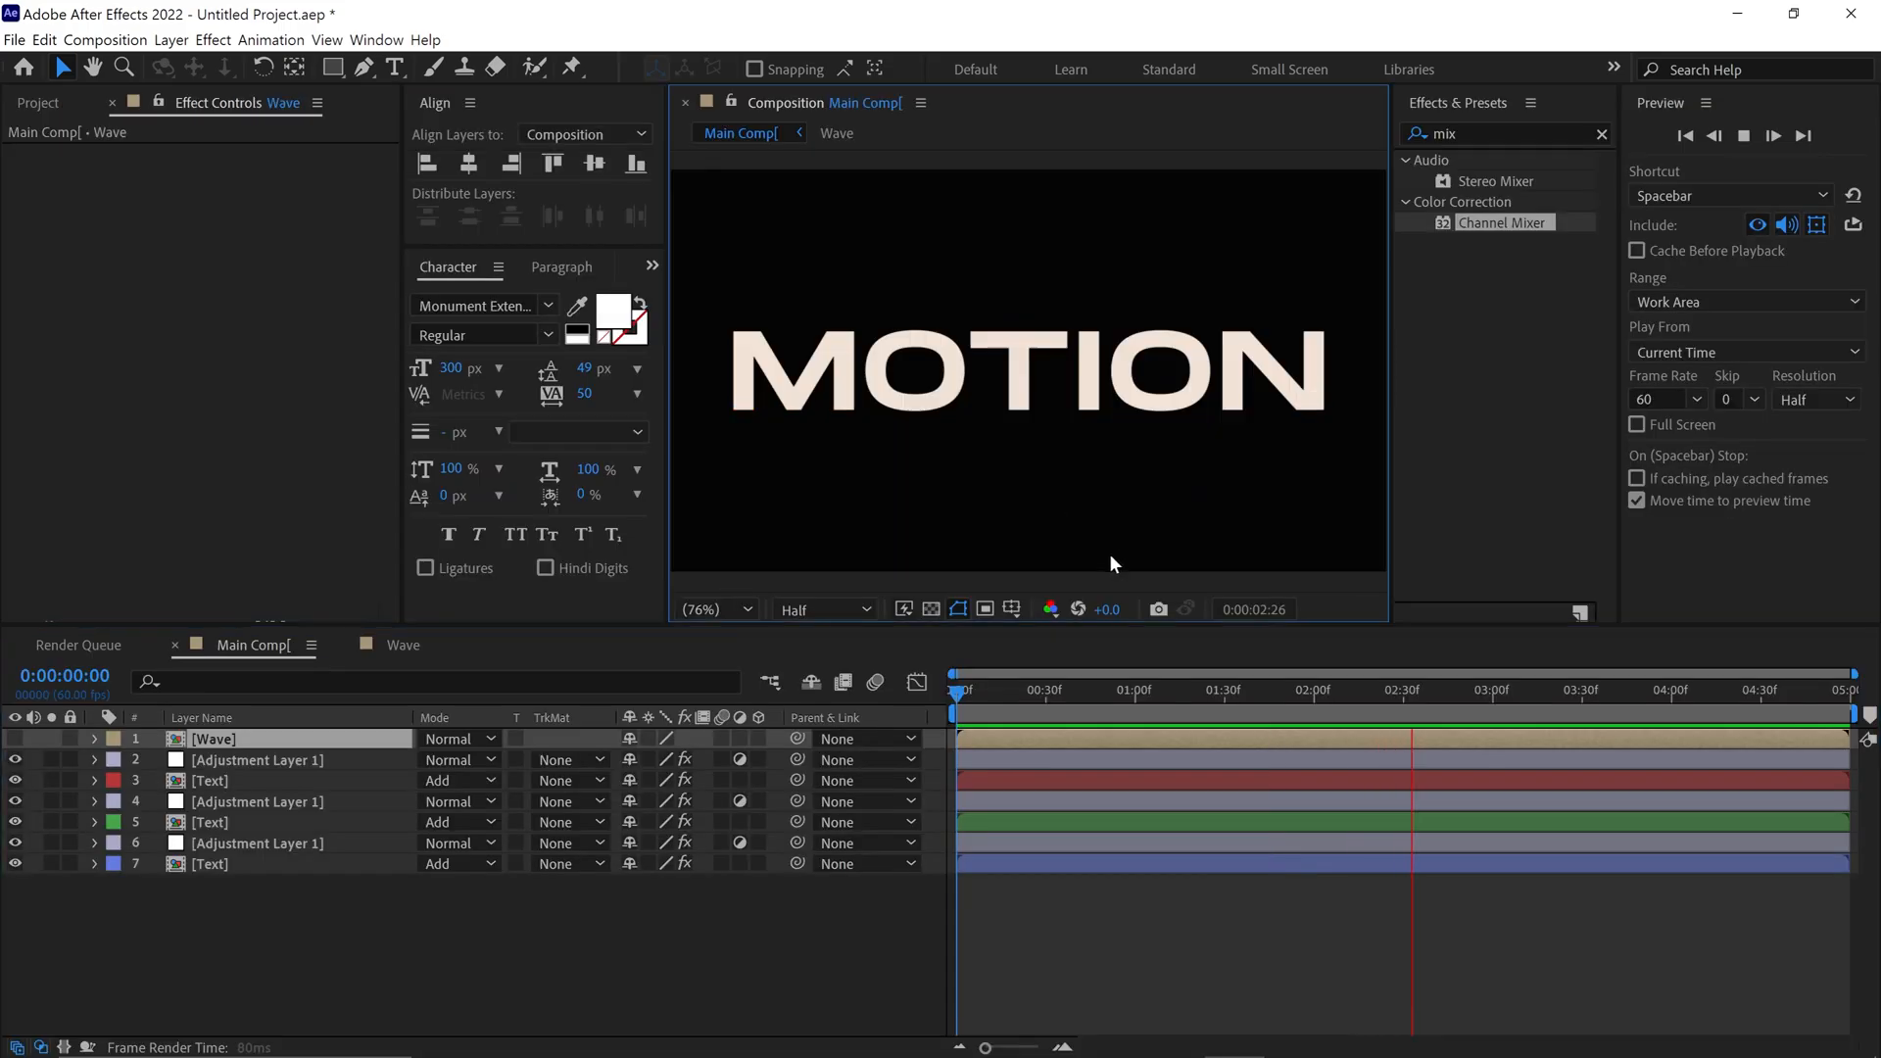
key("space")
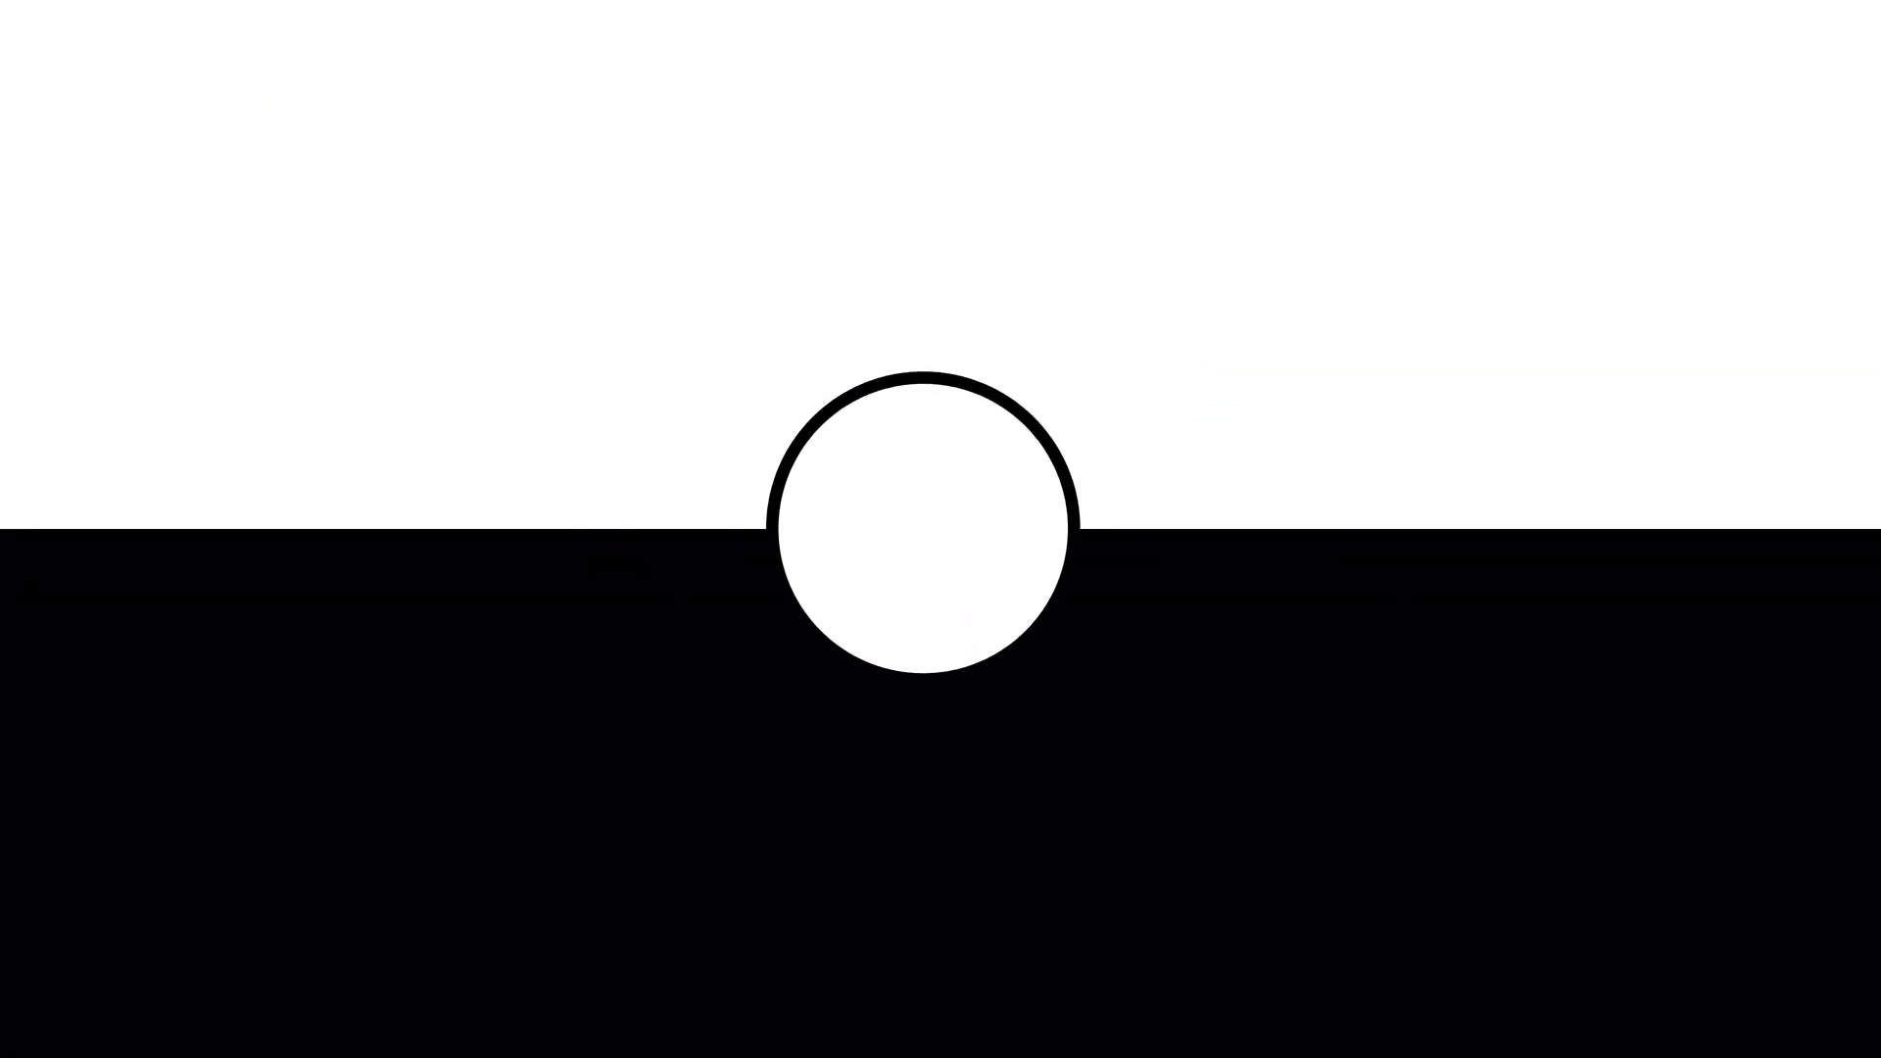